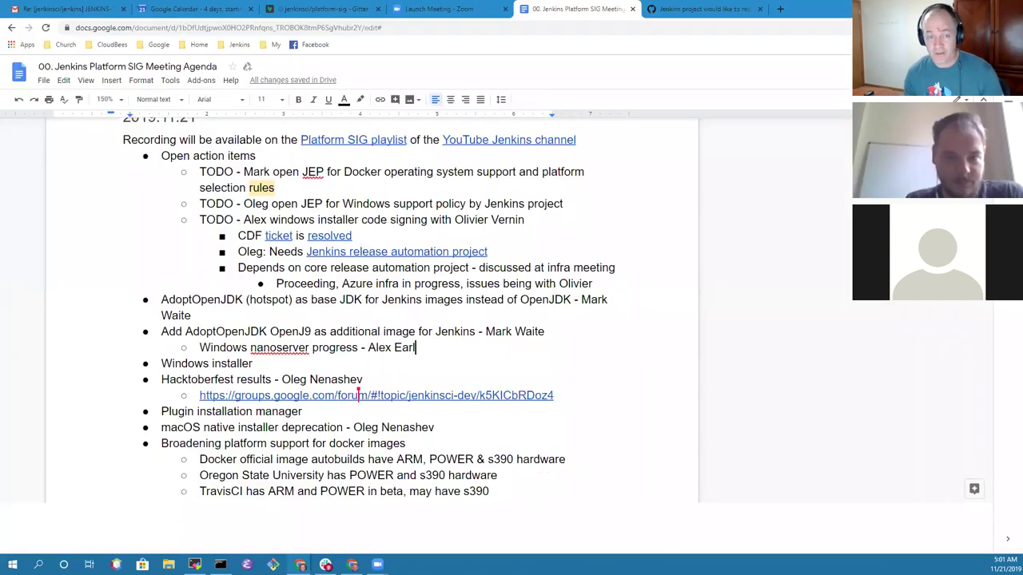
# Step: Select the "Open action items" heading in the 2019.11.21 agenda to present it
pyautogui.scroll(2, 378, 187)
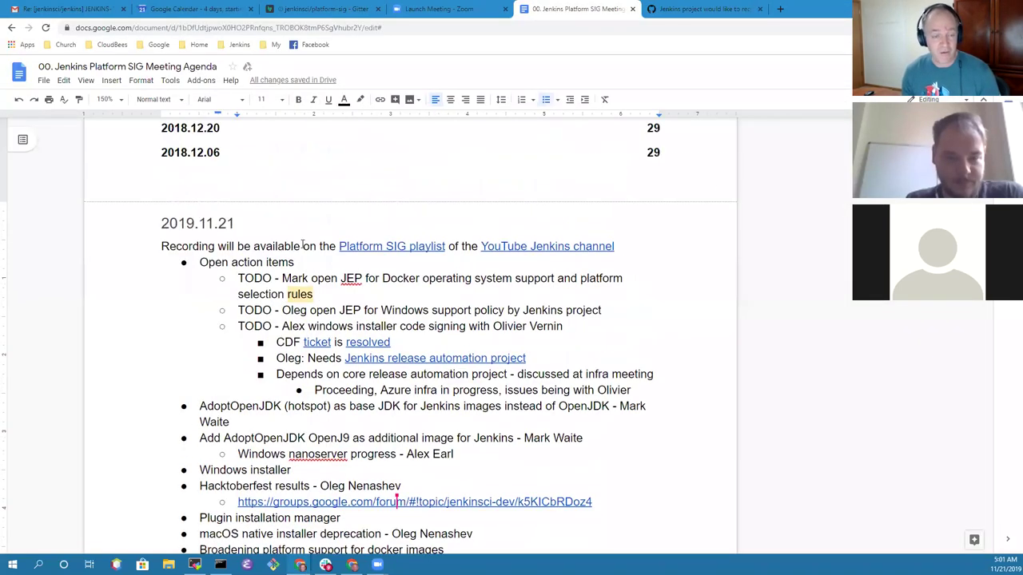
pyautogui.scroll(-1, 317, 240)
pyautogui.click(285, 209)
pyautogui.tripleClick(285, 208)
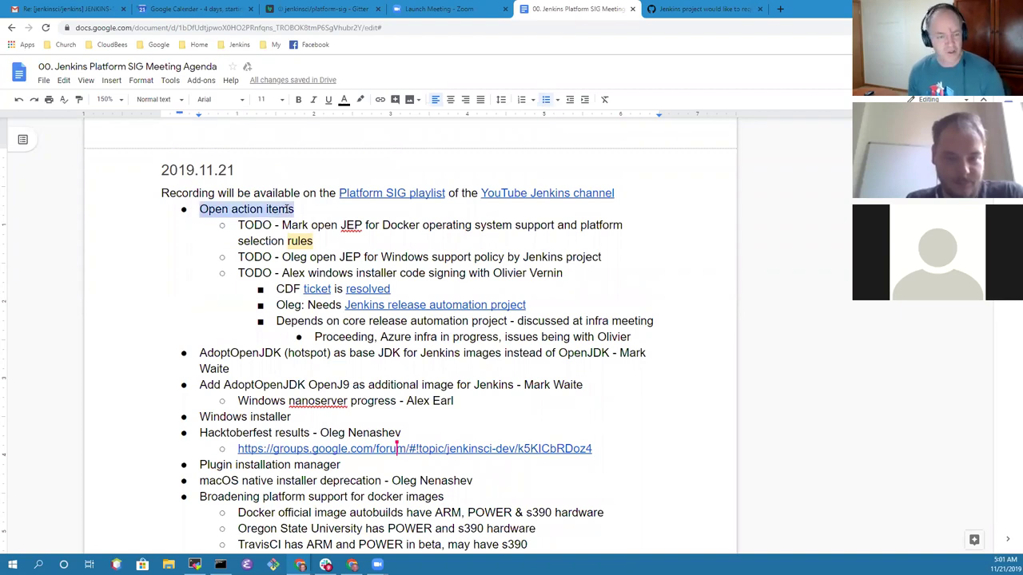
# Step: Highlight the agenda text "AdoptOpenJDK (hotspot) as base JDK for Jenkins images instead" to present that topic
pyautogui.press('Down')
pyautogui.press('Down')
pyautogui.press('Down')
pyautogui.press('Down')
pyautogui.press('Down')
pyautogui.press('Down')
pyautogui.press('Down')
pyautogui.press('Down')
pyautogui.hotkey('shift', 'End')
pyautogui.hotkey('ctrl', 'shift', 'Left')
pyautogui.hotkey('ctrl', 'shift', 'Left')
pyautogui.hotkey('ctrl', 'shift', 'Left')
pyautogui.hotkey('ctrl', 'shift', 'Left')
pyautogui.hotkey('ctrl', 'shift', 'Left')
pyautogui.hotkey('ctrl', 'shift', 'Left')
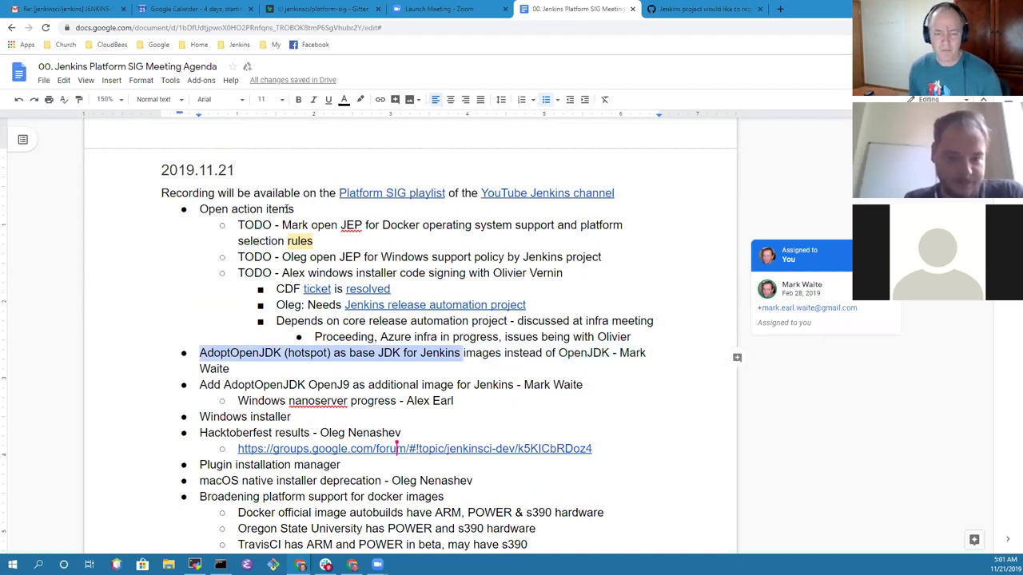
pyautogui.hotkey('ctrl', 'shift', 'Left')
pyautogui.hotkey('ctrl', 'shift', 'Left')
pyautogui.hotkey('ctrl', 'shift', 'Right')
pyautogui.hotkey('ctrl', 'shift', 'Right')
pyautogui.hotkey('ctrl', 'shift', 'Right')
pyautogui.hotkey('ctrl', 'shift', 'Right')
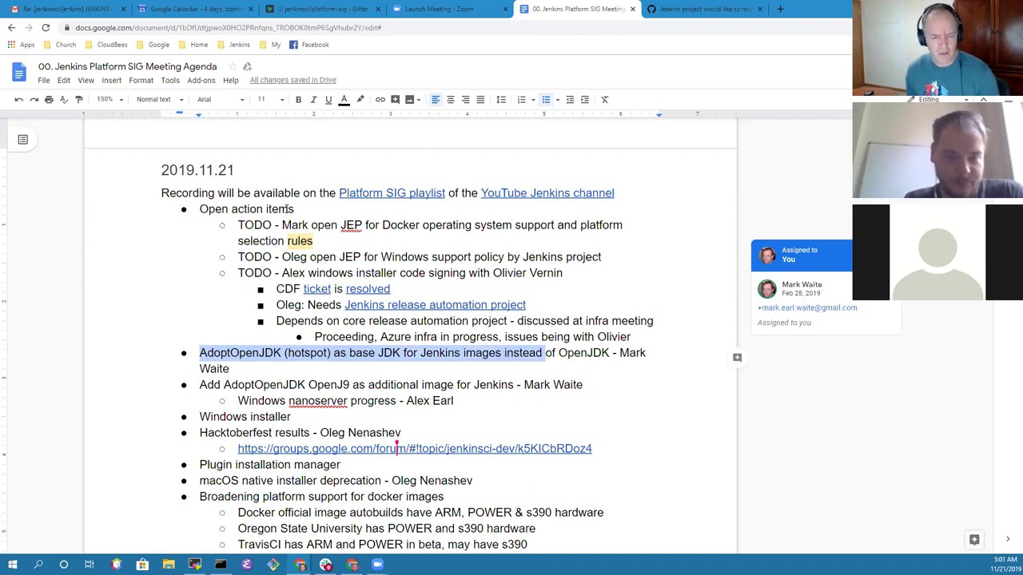
# Step: Highlight "Add AdoptOpenJDK OpenJ9" at the start of the additional Jenkins image agenda item
pyautogui.press('Down')
pyautogui.press('Down')
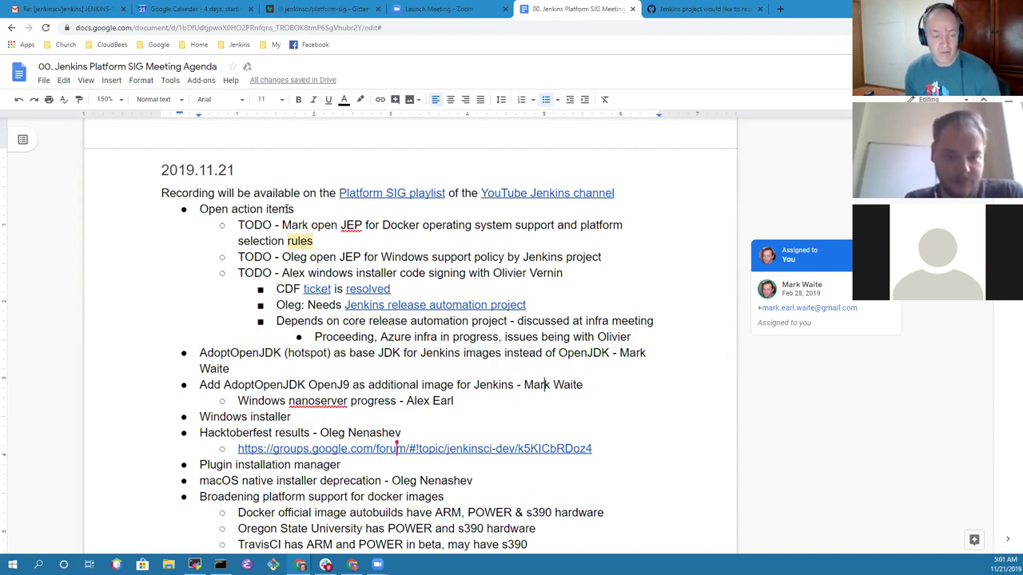
pyautogui.hotkey('ctrl', 'shift', 'Right')
pyautogui.hotkey('ctrl', 'shift', 'Right')
pyautogui.hotkey('ctrl', 'shift', 'Right')
pyautogui.hotkey('ctrl', 'shift', 'Right')
pyautogui.hotkey('ctrl', 'shift', 'Left')
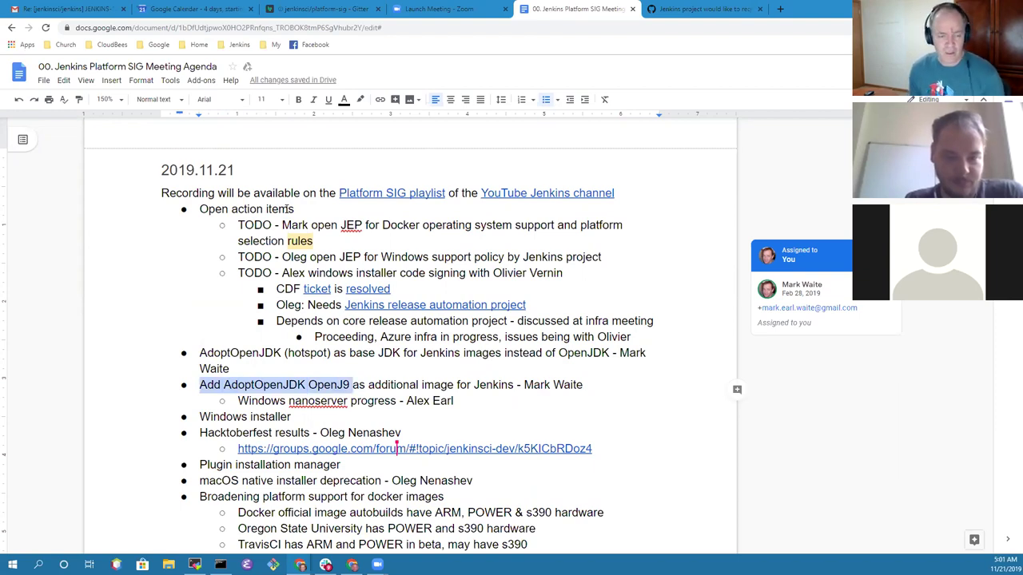
pyautogui.press('Down')
pyautogui.press('Down')
pyautogui.press('Delete')
pyautogui.press('Return')
pyautogui.press('Delete')
pyautogui.press('Home')
pyautogui.hotkey('ctrl', 'z')
pyautogui.hotkey('ctrl', 'z')
pyautogui.hotkey('ctrl', 'z')
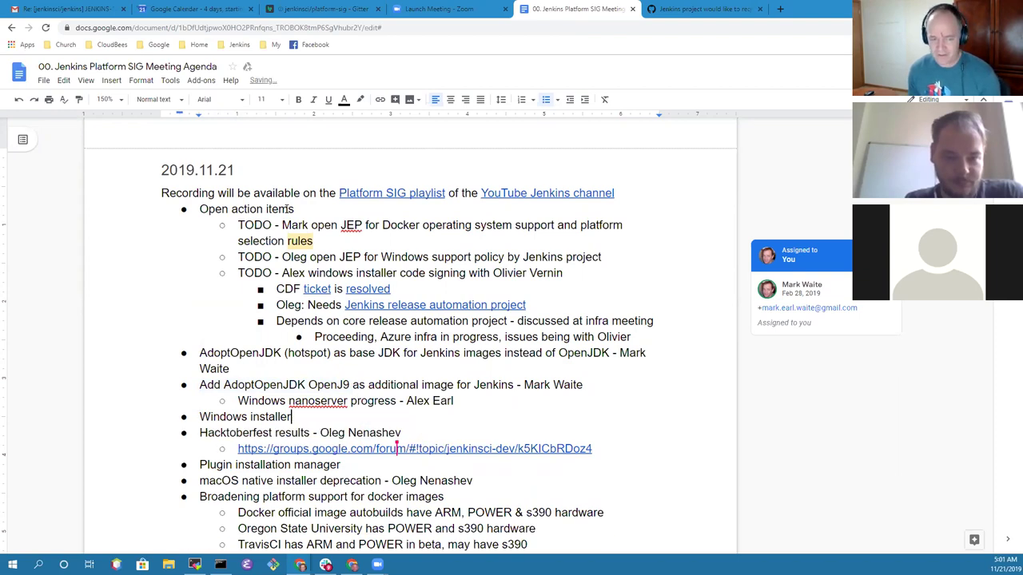
pyautogui.write('- Alex Earl')
pyautogui.press('Down')
pyautogui.press('Down')
pyautogui.press('Up')
pyautogui.press('Home')
pyautogui.hotkey('shift', 'End')
pyautogui.press('Down')
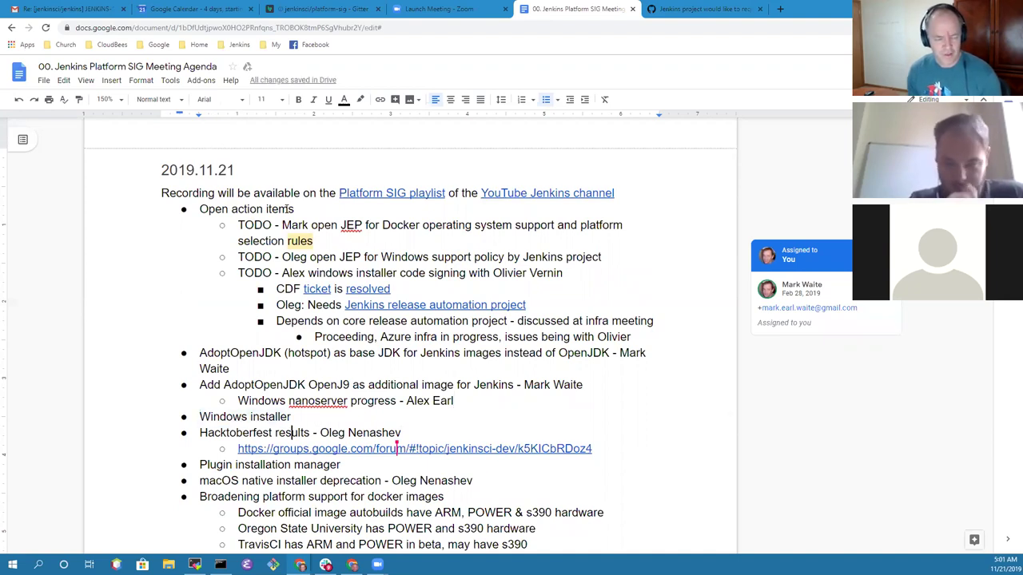
# Step: Append the two presenters' full names to the "Windows installer" agenda item, after a hyphen and joined by "&"
pyautogui.press('Up')
pyautogui.write('=')
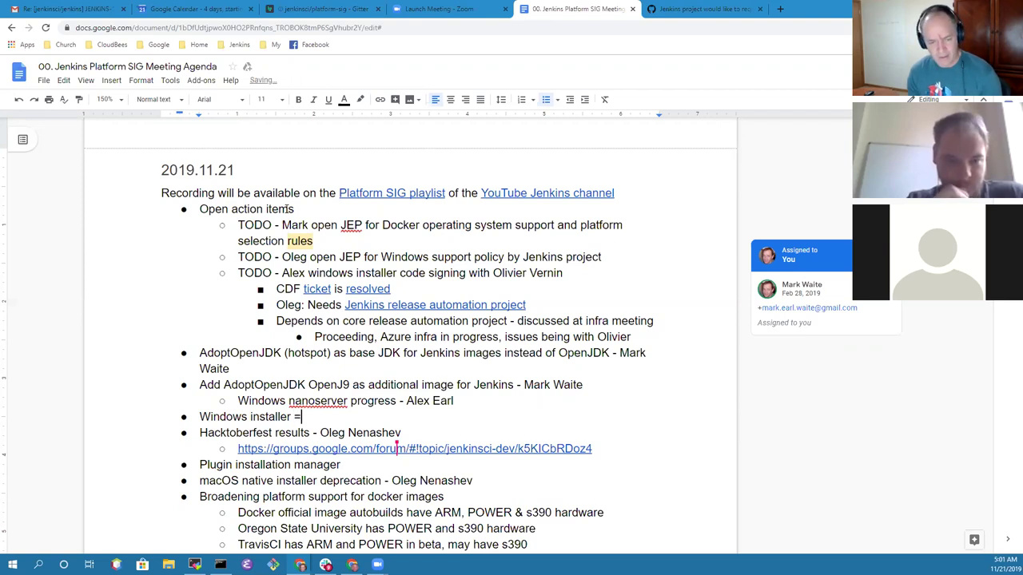
pyautogui.press('BackSpace')
pyautogui.write('- Alex')
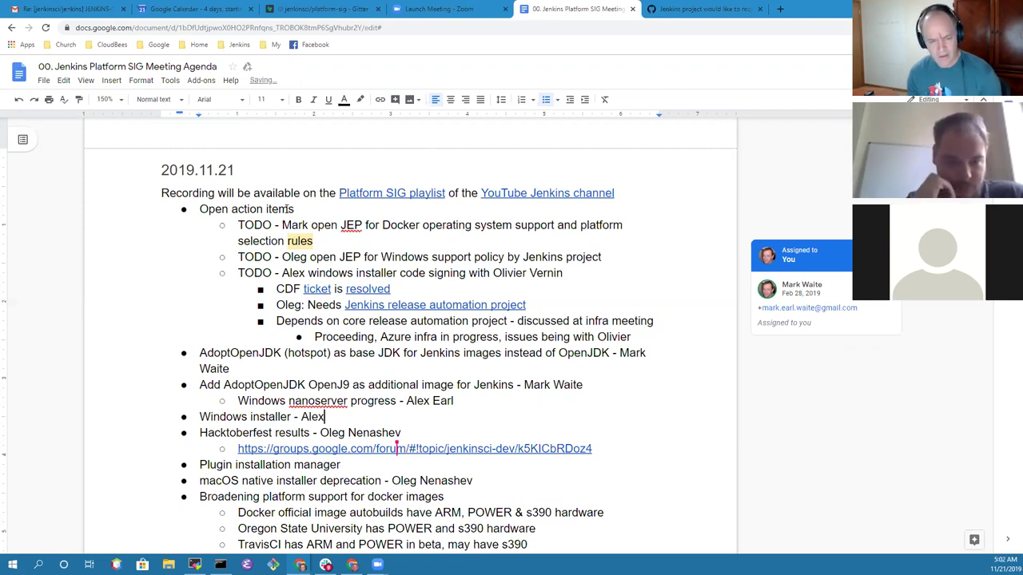
pyautogui.write(' Earl')
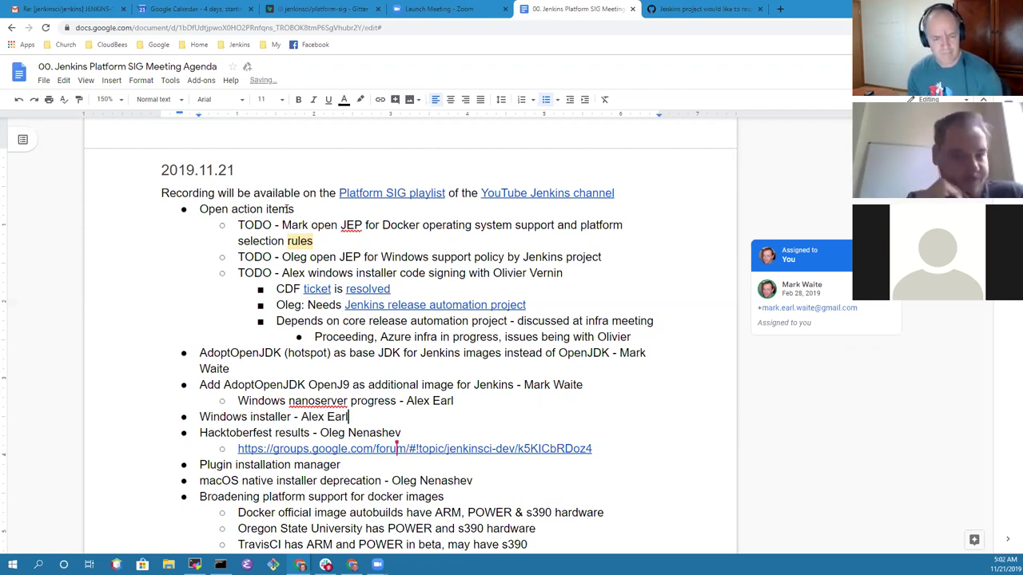
pyautogui.write(' & Ol')
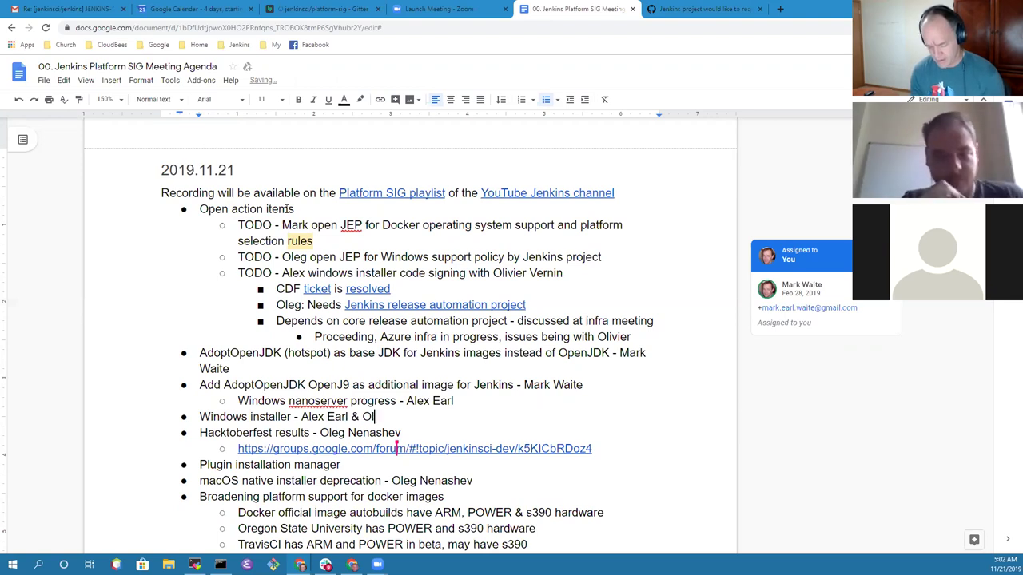
pyautogui.write('eg Nenashev')
pyautogui.press('BackSpace')
pyautogui.press('BackSpace')
pyautogui.press('BackSpace')
pyautogui.press('BackSpace')
pyautogui.write('shev')
# Step: Review the "Plugin installation manager" and "macOS native installer deprecation" agenda items, highlighting each one
pyautogui.press('Down')
pyautogui.press('Down')
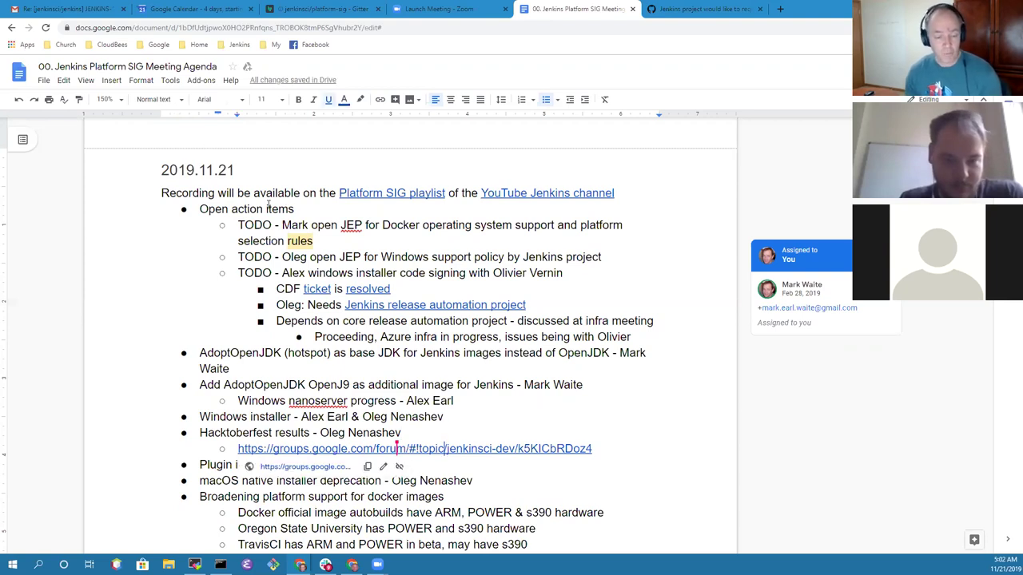
pyautogui.scroll(-2, 488, 304)
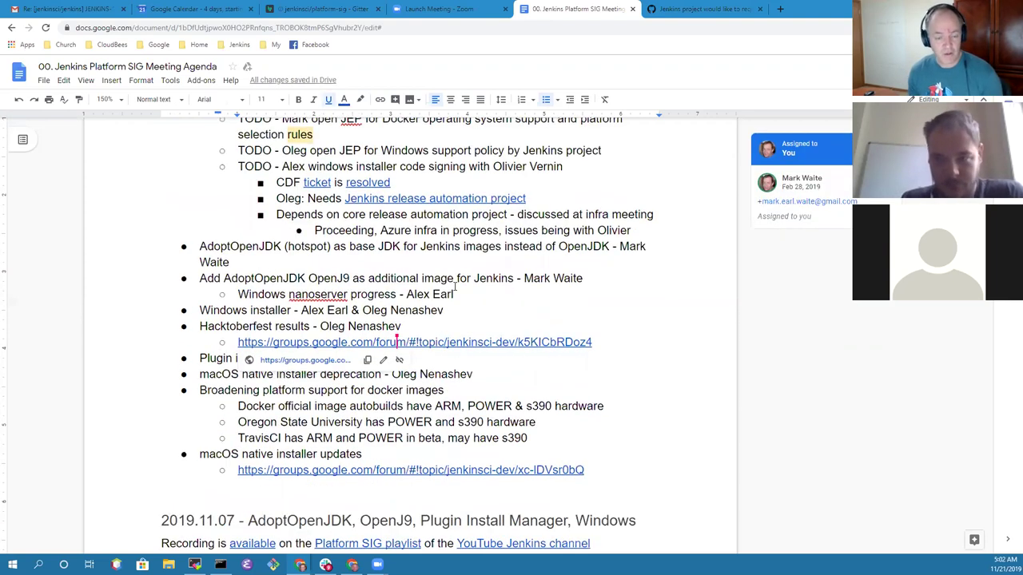
pyautogui.press('Down')
pyautogui.hotkey('shift', 'End')
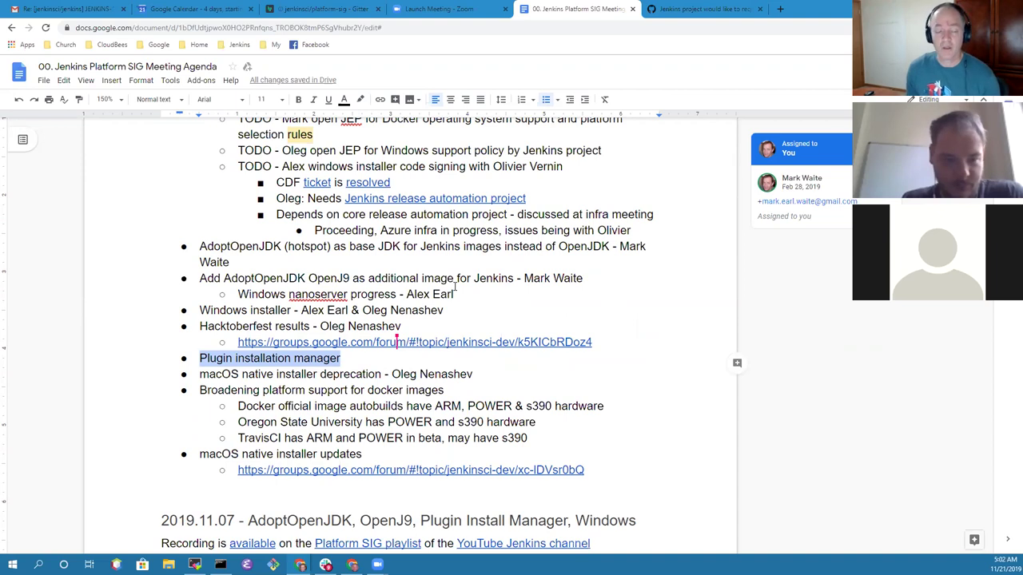
pyautogui.press('Down')
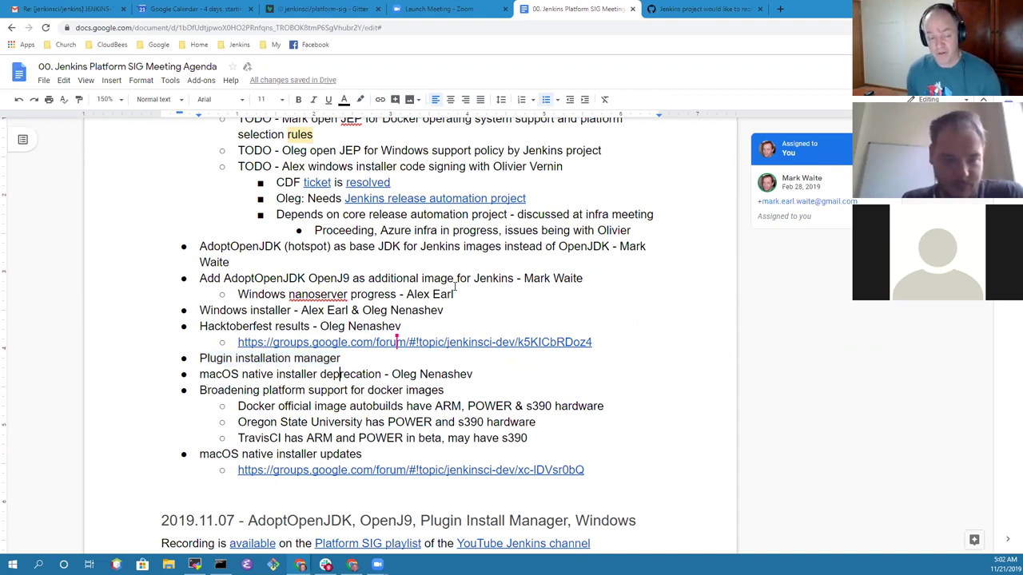
pyautogui.press('Home')
pyautogui.hotkey('ctrl', 'shift', 'Right')
pyautogui.hotkey('ctrl', 'shift', 'Right')
pyautogui.hotkey('ctrl', 'shift', 'Right')
pyautogui.hotkey('ctrl', 'shift', 'Right')
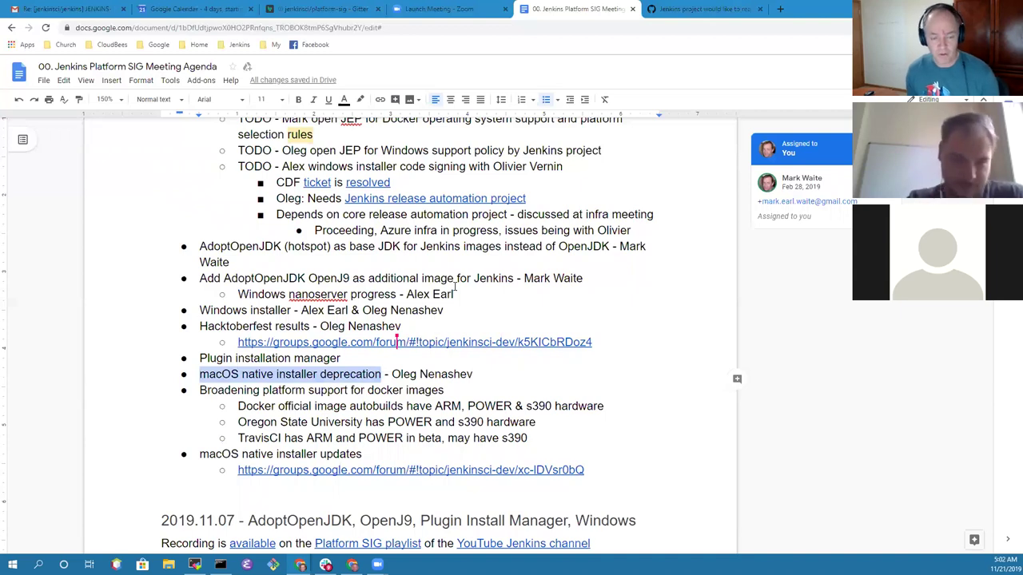
# Step: Highlight "Broadening platform support for docker images" and "macOS native installer updates" in turn to present them
pyautogui.press('Down')
pyautogui.press('Home')
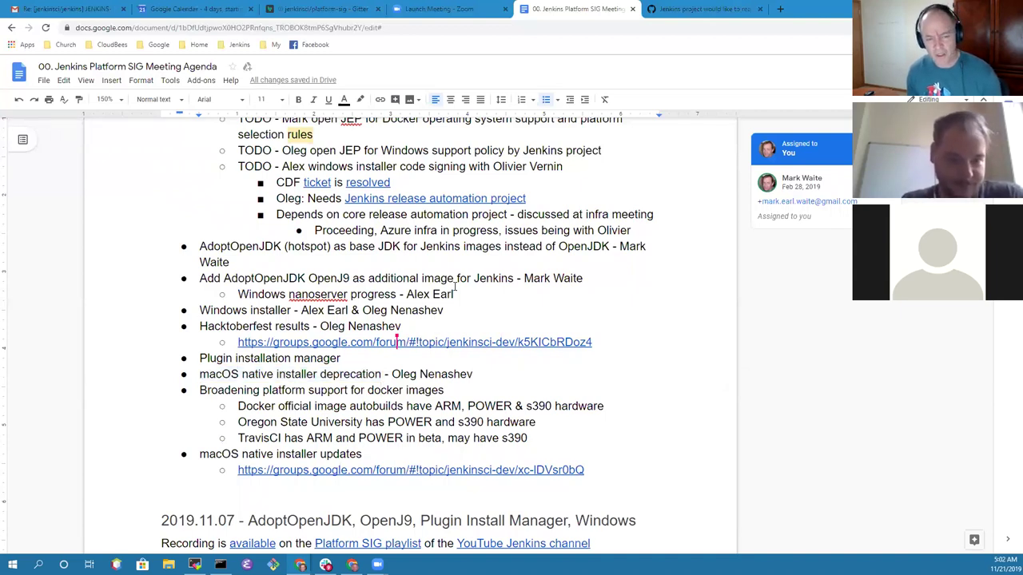
pyautogui.hotkey('shift', 'End')
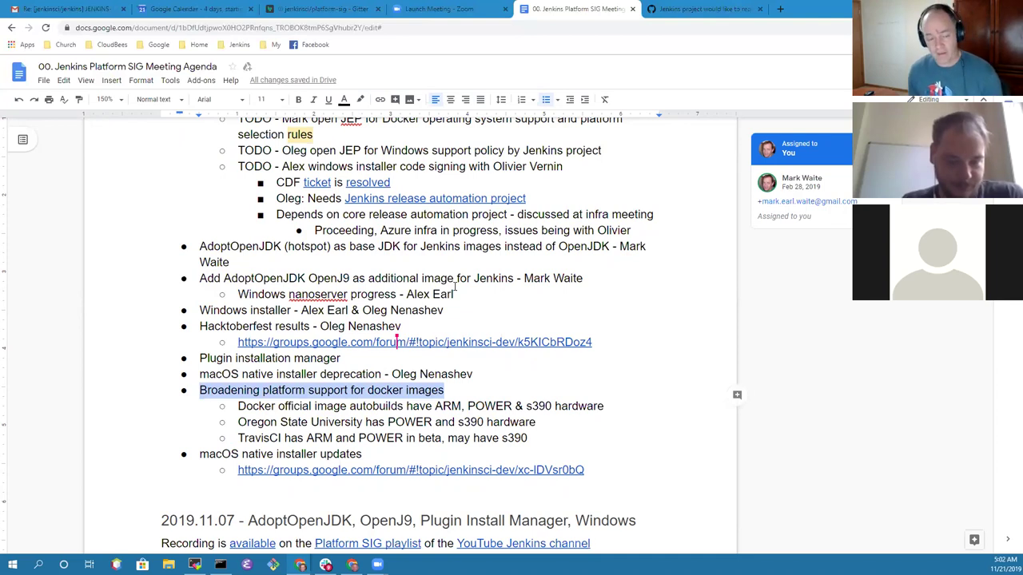
pyautogui.press('Down')
pyautogui.press('Down')
pyautogui.press('Down')
pyautogui.press('Down')
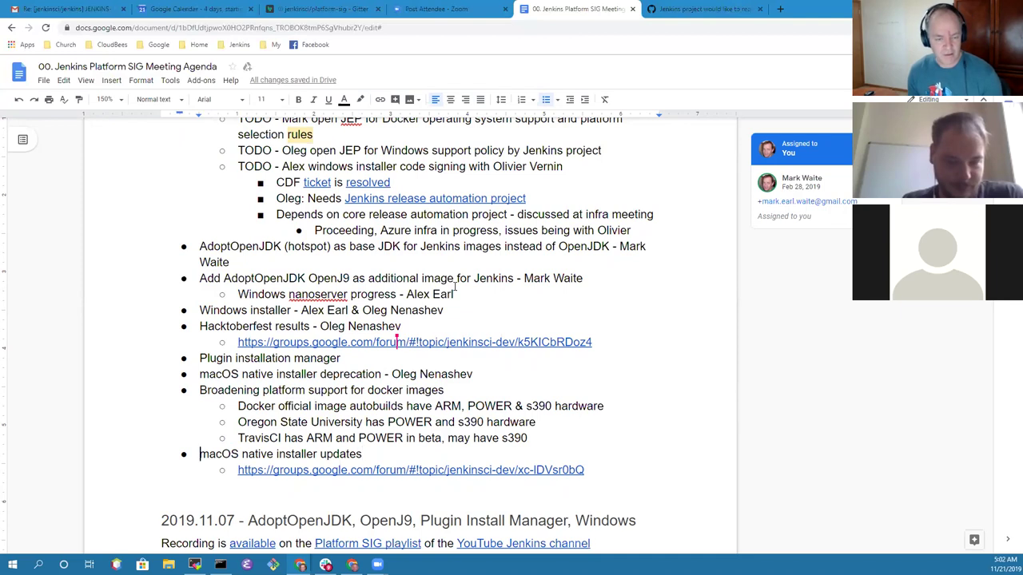
pyautogui.hotkey('shift', 'End')
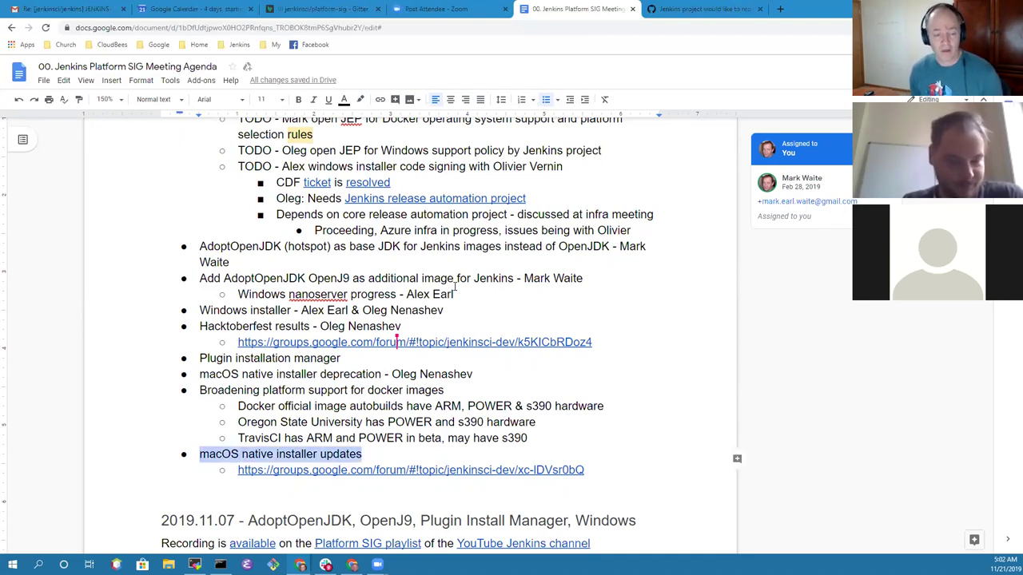
# Step: Move the forum link from under "macOS native installer updates" to a new sub-bullet under "macOS native installer deprecation"
pyautogui.press('Down')
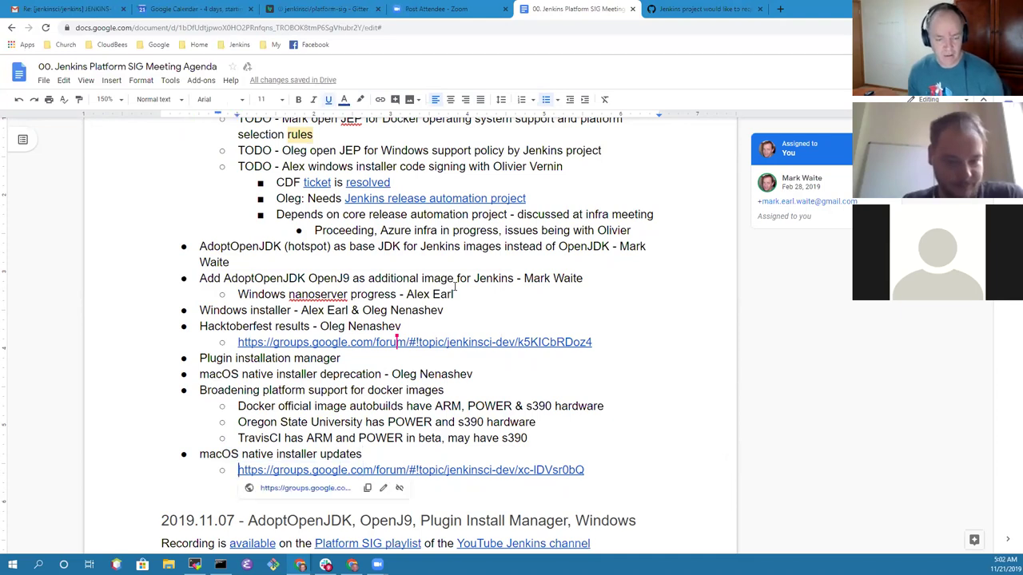
pyautogui.hotkey('shift', 'End')
pyautogui.hotkey('ctrl', 'x')
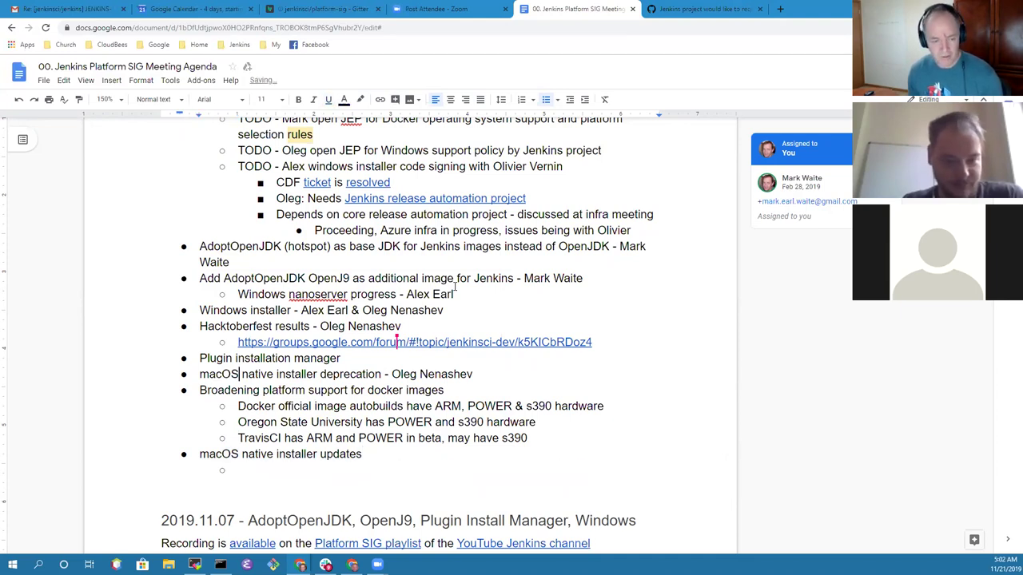
pyautogui.press('Up')
pyautogui.press('Up')
pyautogui.press('Up')
pyautogui.press('Up')
pyautogui.press('Up')
pyautogui.press('Up')
pyautogui.press('End')
pyautogui.press('Return')
pyautogui.press('Tab')
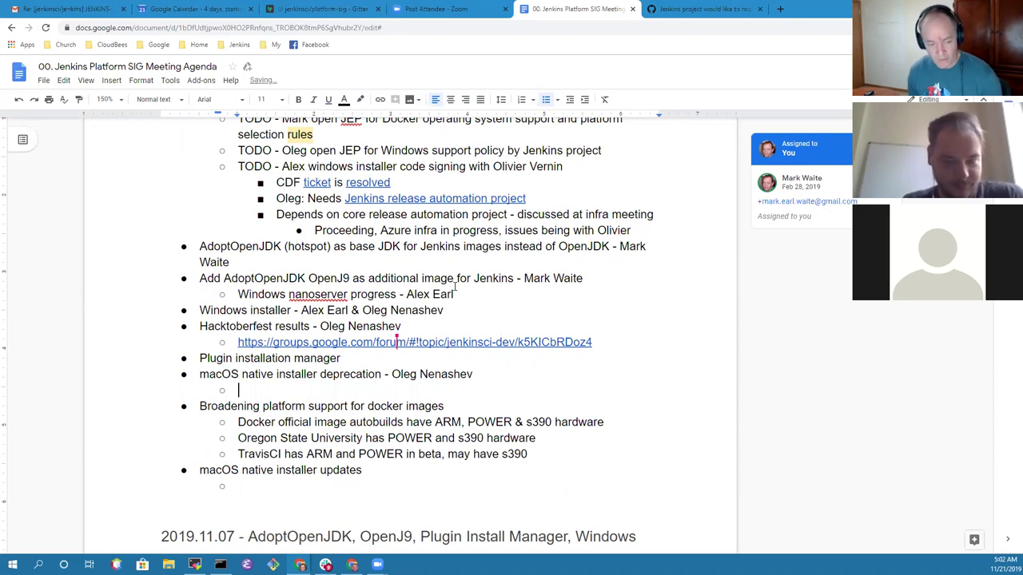
pyautogui.hotkey('ctrl', 'v')
# Step: Delete the duplicate "macOS native installer updates" item together with its empty sub-bullet
pyautogui.press('Down')
pyautogui.press('Down')
pyautogui.press('Down')
pyautogui.press('Down')
pyautogui.press('Down')
pyautogui.press('Down')
pyautogui.hotkey('shift', 'Up')
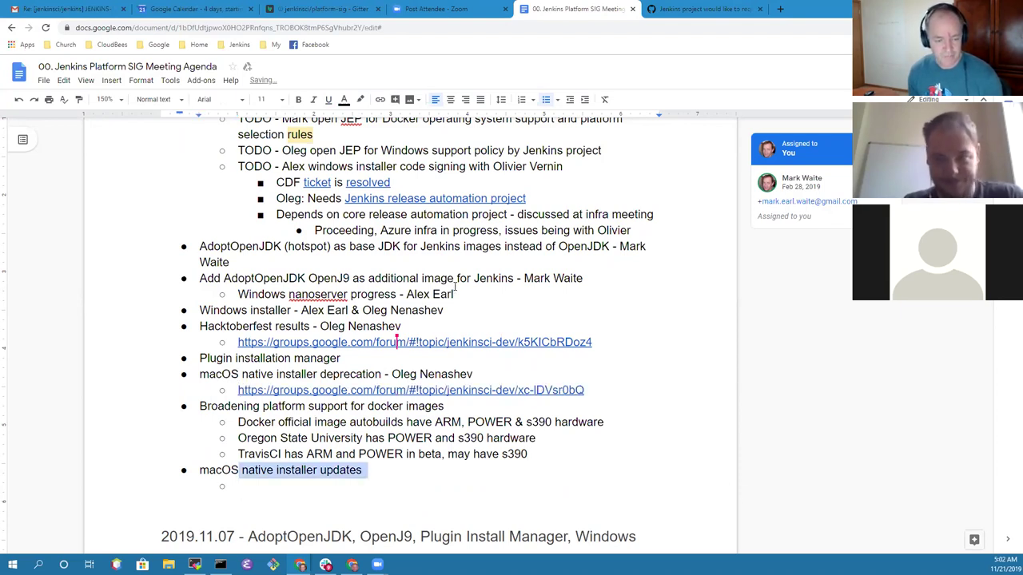
pyautogui.hotkey('shift', 'Home')
pyautogui.press('BackSpace')
pyautogui.press('BackSpace')
pyautogui.press('BackSpace')
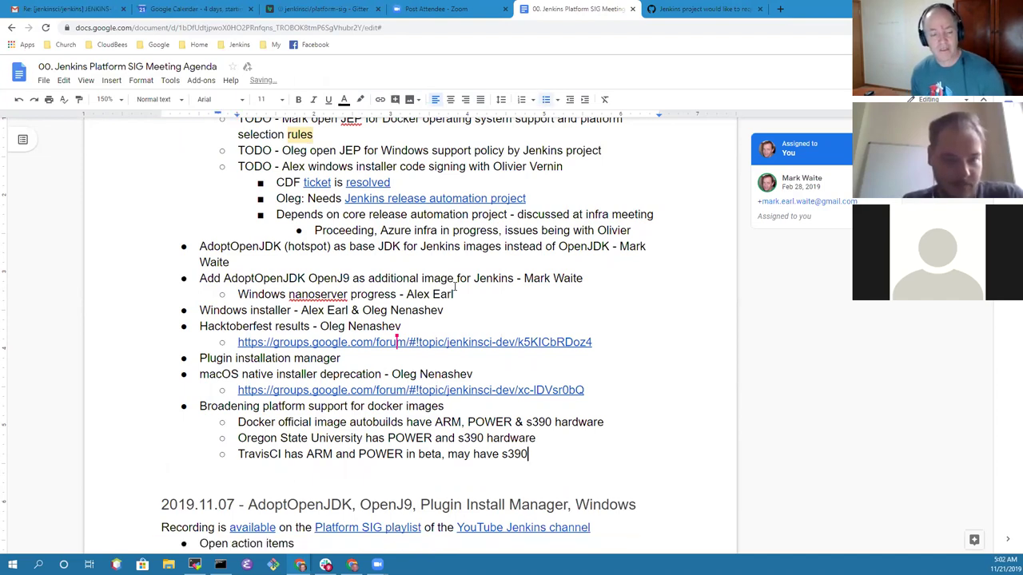
pyautogui.press('Up')
pyautogui.press('Up')
pyautogui.press('Up')
pyautogui.press('Up')
pyautogui.press('Up')
pyautogui.press('Up')
pyautogui.press('Up')
pyautogui.press('Up')
pyautogui.press('Up')
pyautogui.press('Up')
pyautogui.press('Up')
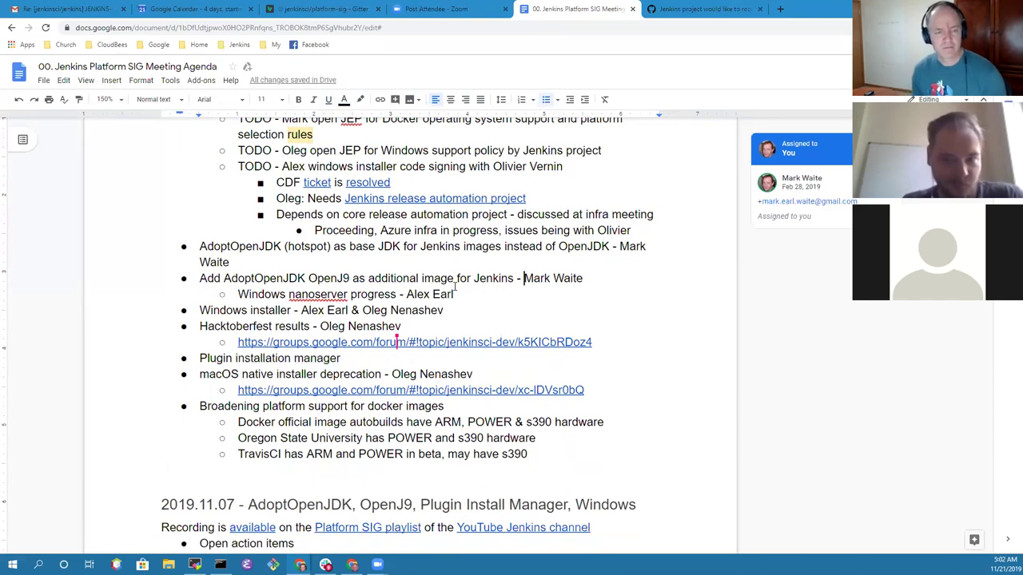
pyautogui.press('Up')
pyautogui.press('Up')
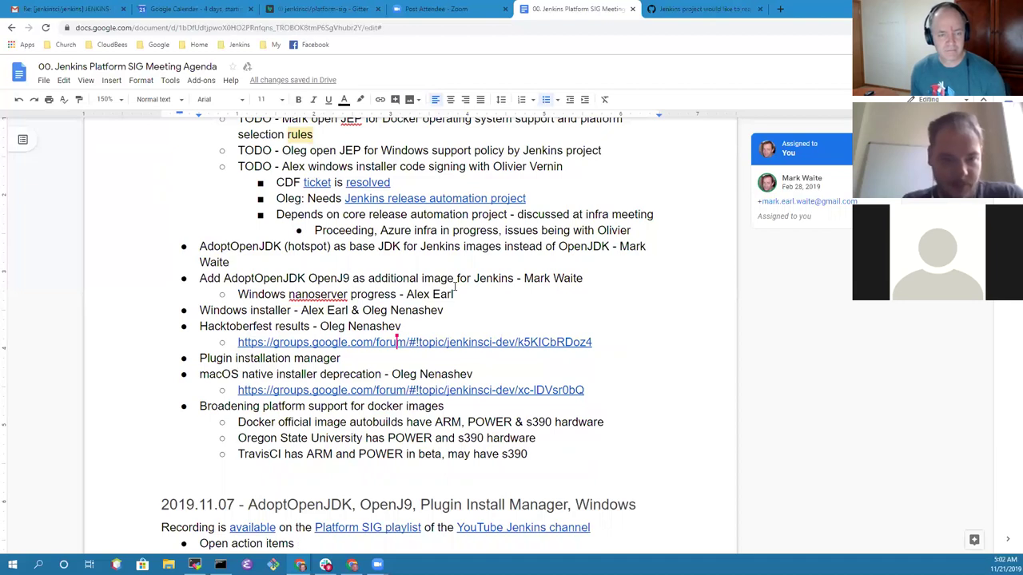
pyautogui.press('Down')
pyautogui.press('Down')
pyautogui.press('Down')
pyautogui.press('Down')
pyautogui.press('Down')
pyautogui.press('Down')
pyautogui.press('Down')
pyautogui.press('Down')
pyautogui.press('Down')
pyautogui.press('End')
# Step: Move the "Hacktoberfest results" item and its link above the "AdoptOpenJDK (hotspot)" item, directly after the open action items
pyautogui.press('Up')
pyautogui.press('Up')
pyautogui.press('Up')
pyautogui.press('Up')
pyautogui.press('Up')
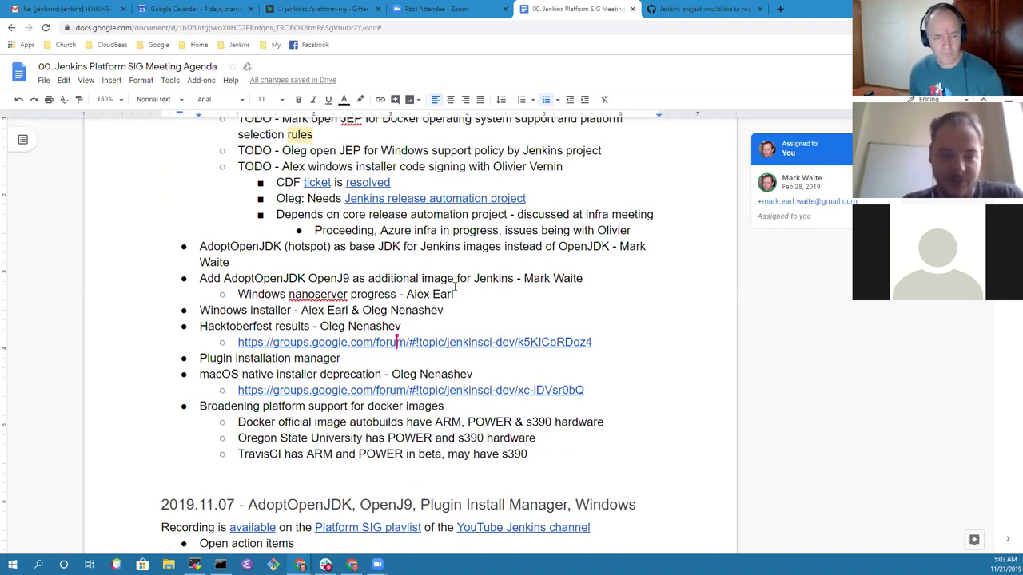
pyautogui.hotkey('shift', 'Down')
pyautogui.hotkey('shift', 'Down')
pyautogui.press('Delete')
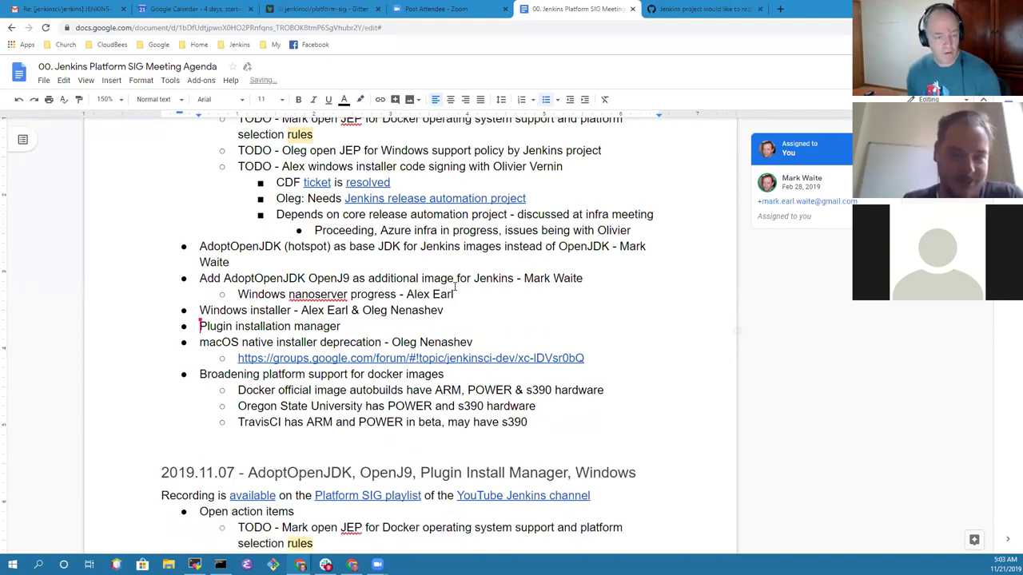
pyautogui.press('Up')
pyautogui.press('Up')
pyautogui.press('Up')
pyautogui.press('Up')
pyautogui.press('Up')
pyautogui.hotkey('ctrl', 'v')
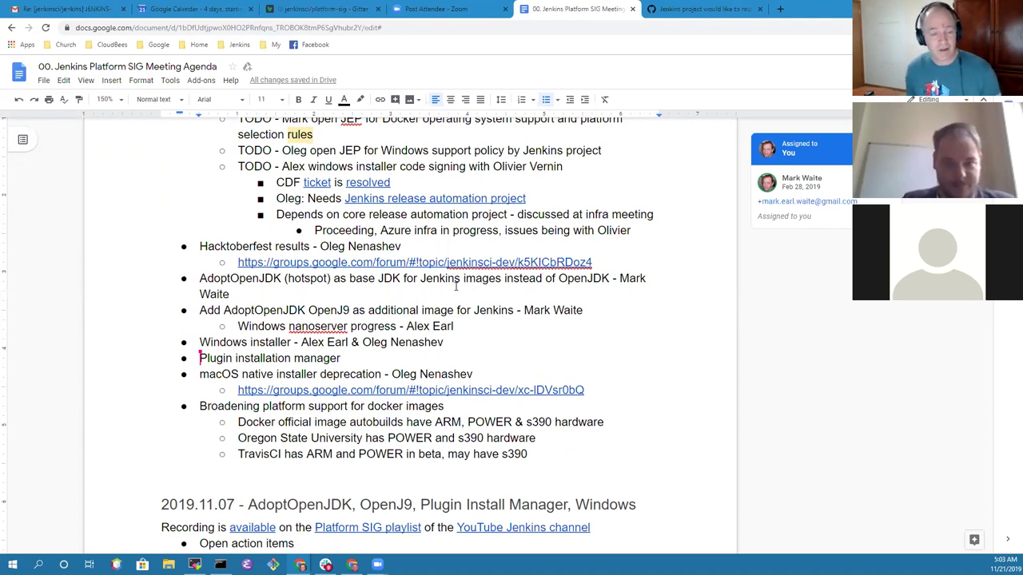
# Step: Examine the first open action item about the JEP for Docker operating system support, highlighting its text
pyautogui.press('Up')
pyautogui.press('Up')
pyautogui.press('Up')
pyautogui.press('Up')
pyautogui.press('Up')
pyautogui.press('Up')
pyautogui.press('Up')
pyautogui.press('Up')
pyautogui.press('Up')
pyautogui.press('Up')
pyautogui.press('Up')
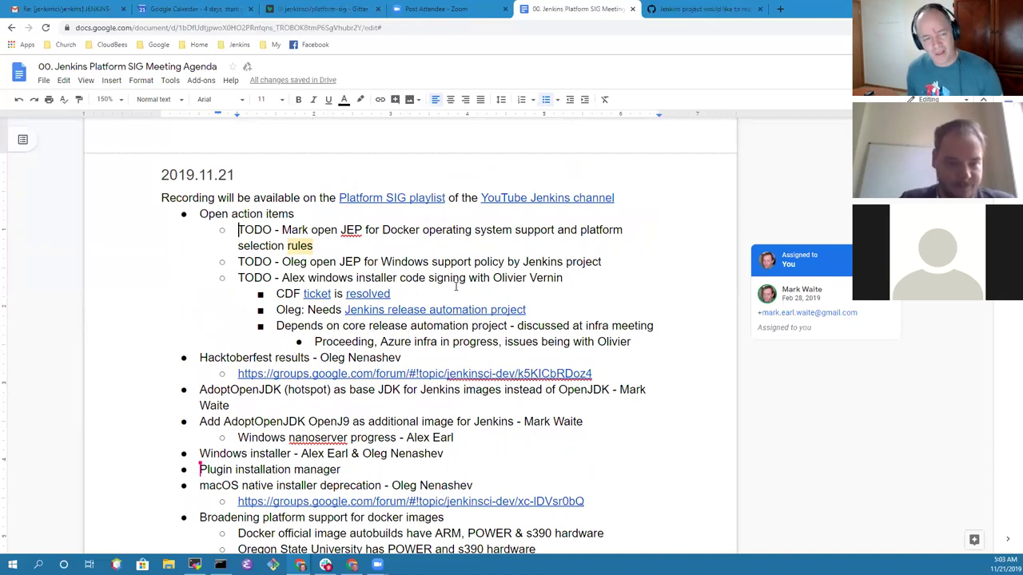
pyautogui.hotkey('shift', 'Down')
pyautogui.hotkey('shift', 'Down')
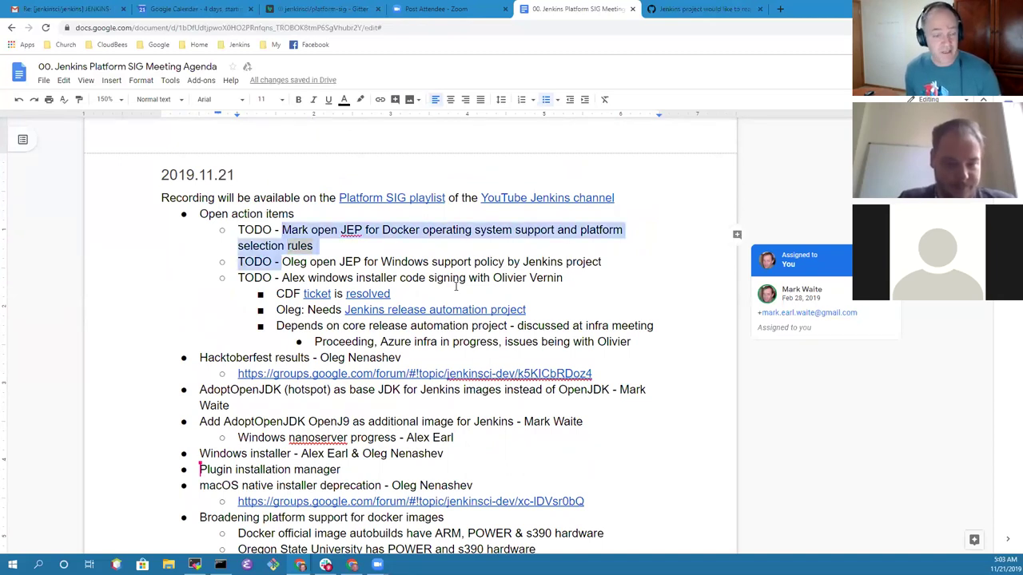
pyautogui.hotkey('shift', 'Up')
pyautogui.hotkey('ctrl', 'shift', 'Right')
pyautogui.hotkey('ctrl', 'shift', 'Right')
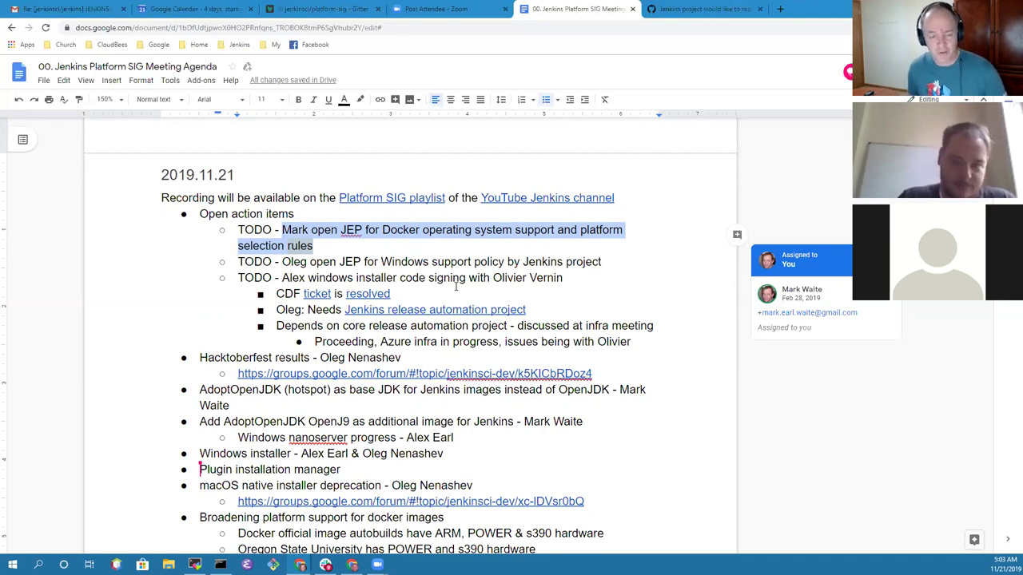
pyautogui.press('Right')
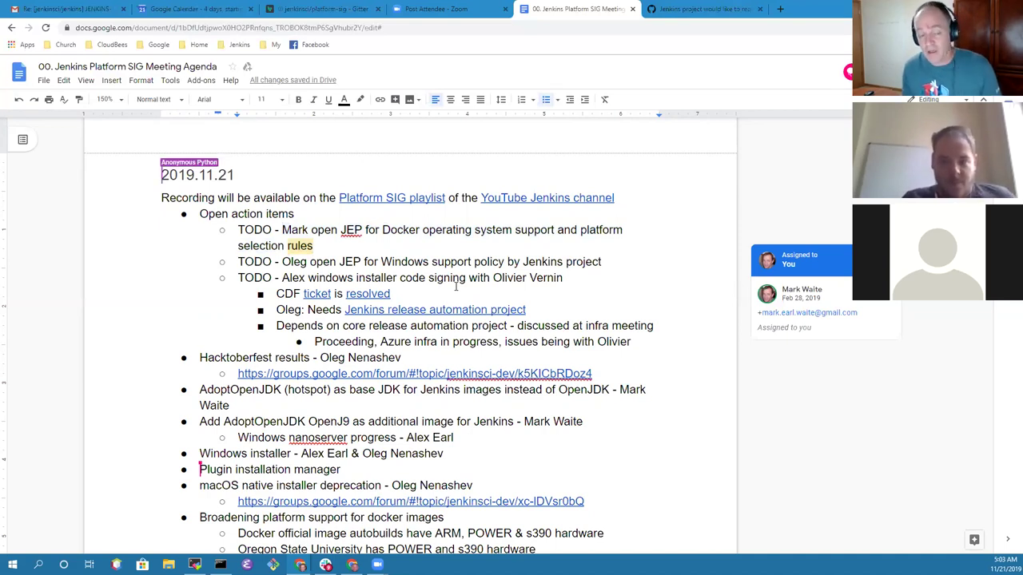
# Step: Add the sub-bullet "Browser support policy has been agreed through mailing list" under the action item about the Windows support policy JEP
pyautogui.press('Down')
pyautogui.hotkey('shift', 'End')
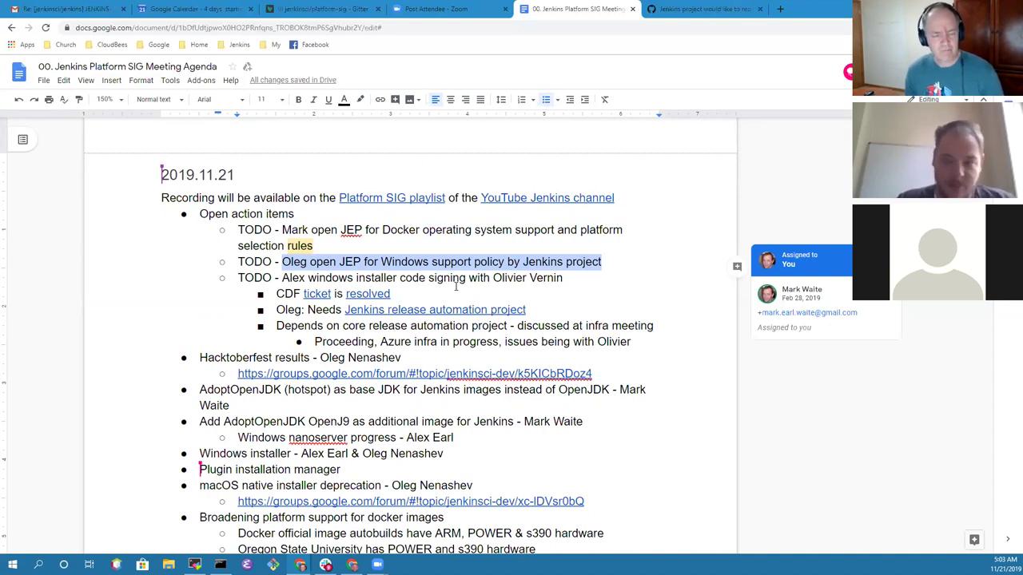
pyautogui.press('Right')
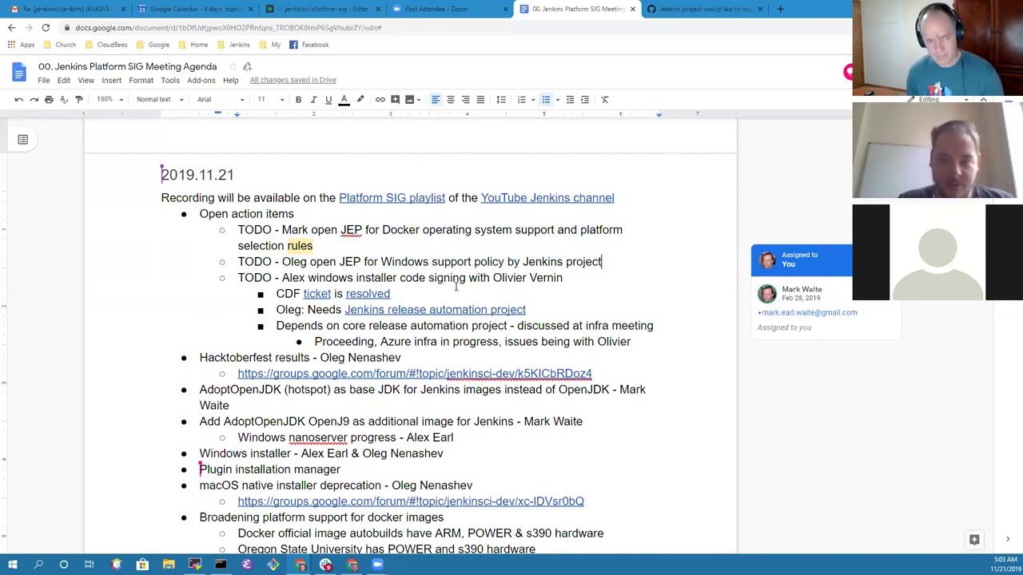
pyautogui.press('Return')
pyautogui.press('Tab')
pyautogui.write('Browser support policy has been ')
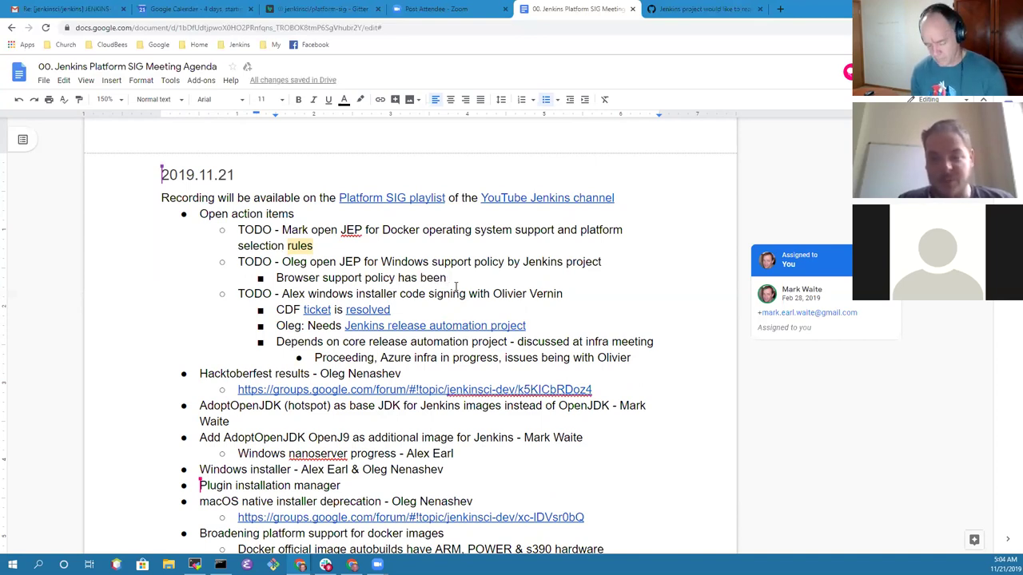
pyautogui.write('appro')
pyautogui.press('BackSpace')
pyautogui.press('BackSpace')
pyautogui.press('BackSpace')
pyautogui.press('BackSpace')
pyautogui.press('BackSpace')
pyautogui.write('agreed through ')
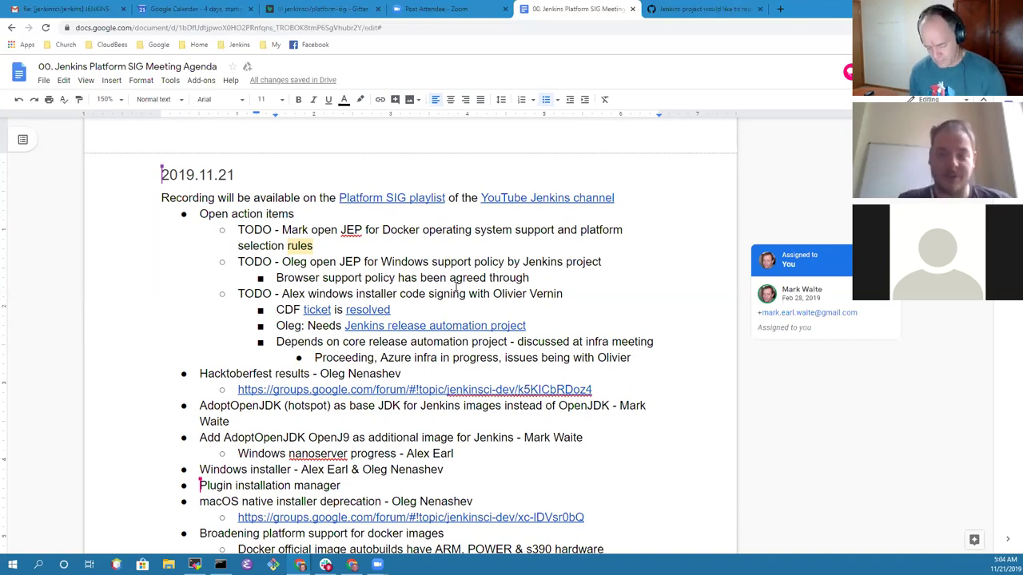
pyautogui.write('mailing list')
# Step: Add a second sub-bullet under the Windows support policy item reading "Windows support policy discussions may happen before JEP"
pyautogui.press('Return')
pyautogui.write('W')
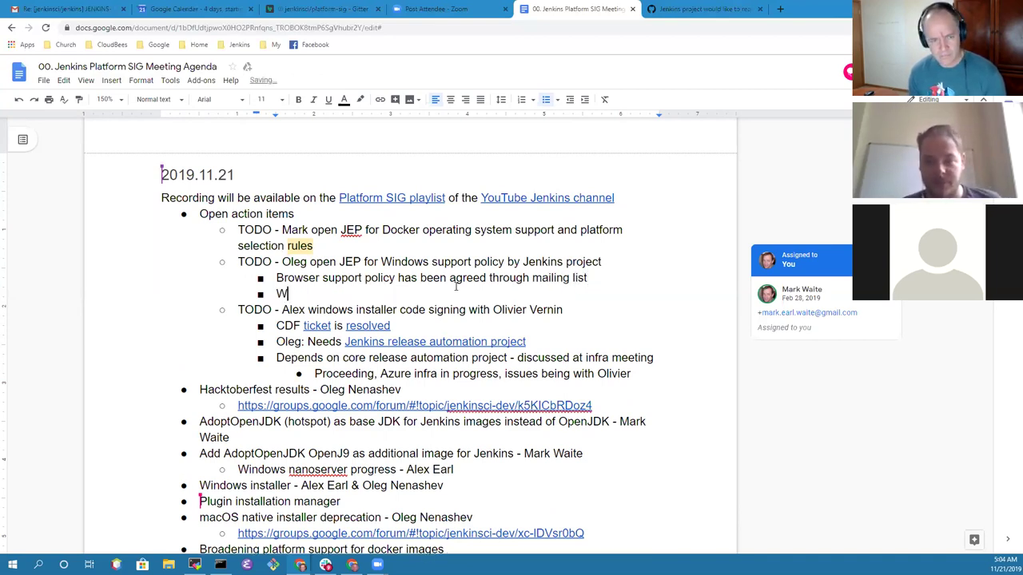
pyautogui.write('indows support p')
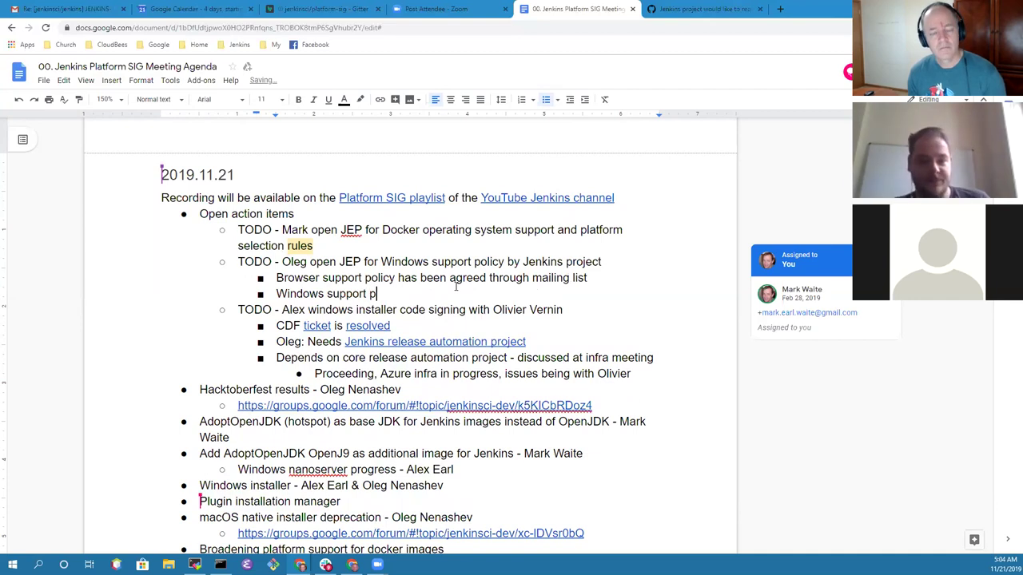
pyautogui.write('olicy discussions')
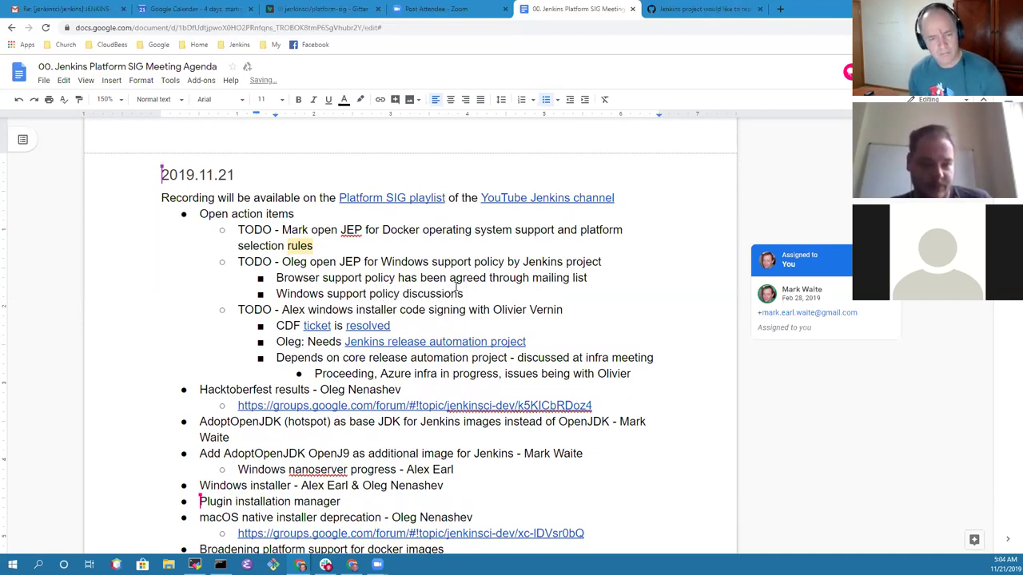
pyautogui.write(' may ')
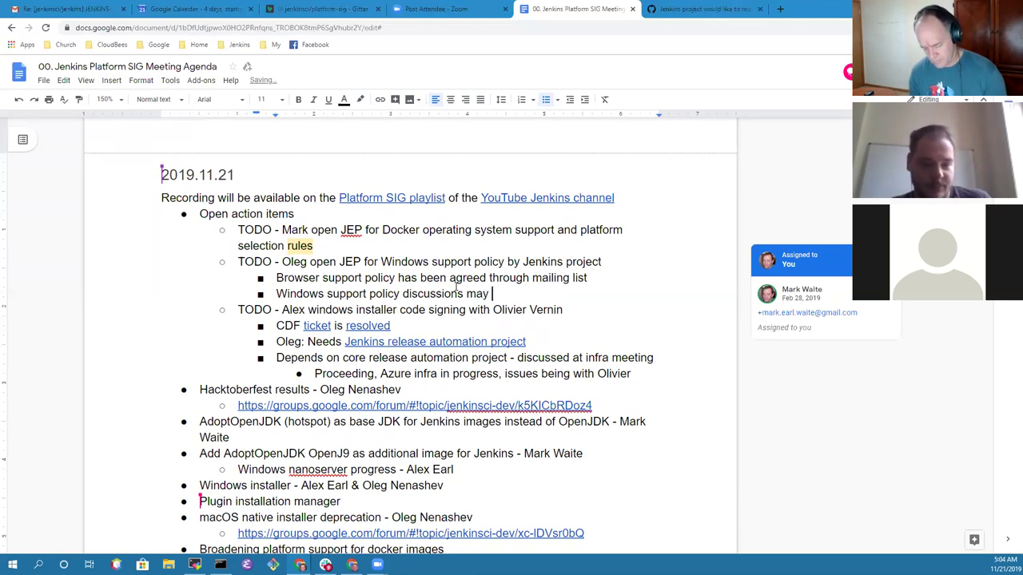
pyautogui.write('happen ')
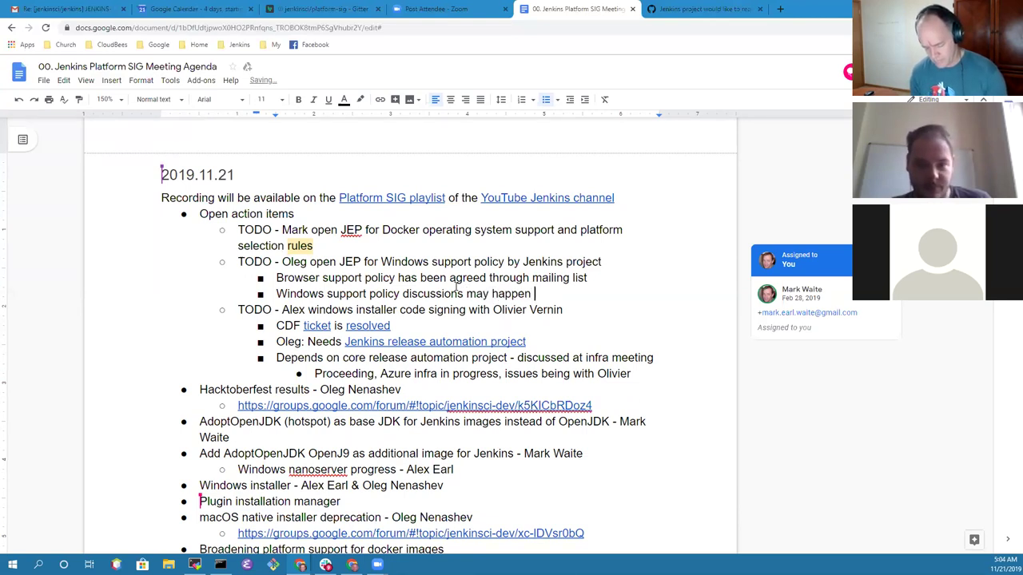
pyautogui.write('before JHE')
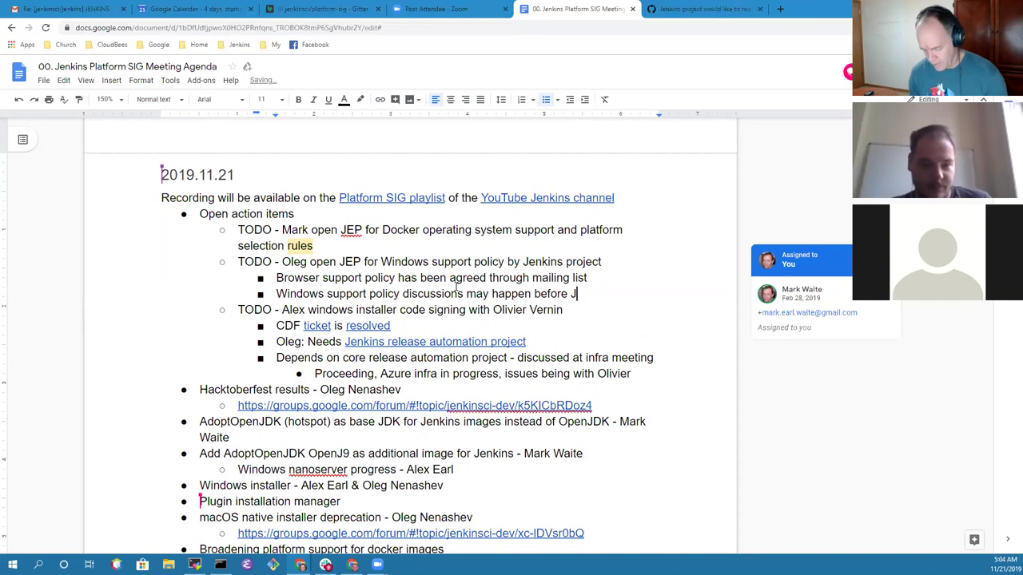
pyautogui.write('EP')
# Step: Examine the Windows installer code signing action item and its existing sub-bullets, highlighting the item's text
pyautogui.press('Down')
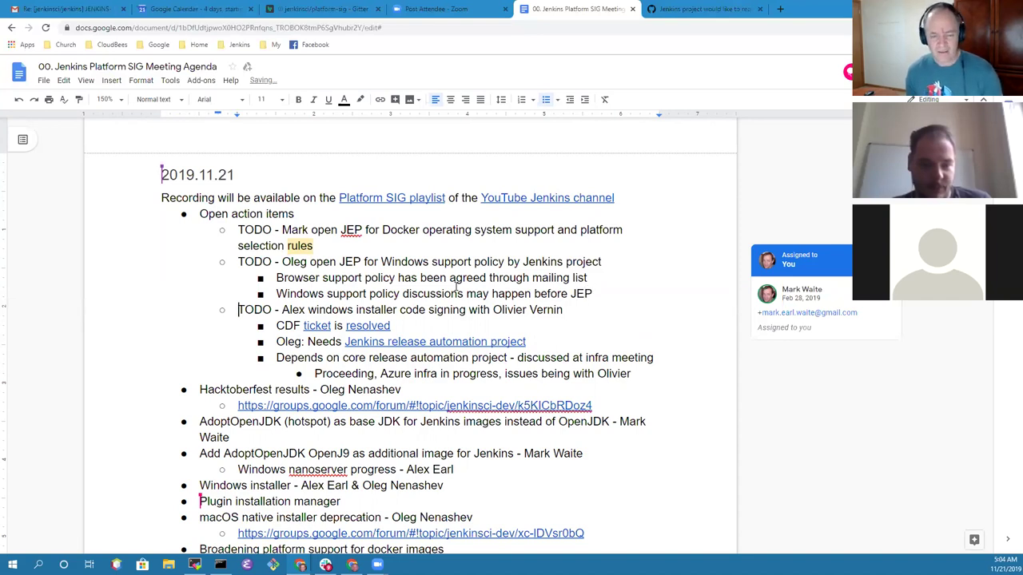
pyautogui.hotkey('shift', 'End')
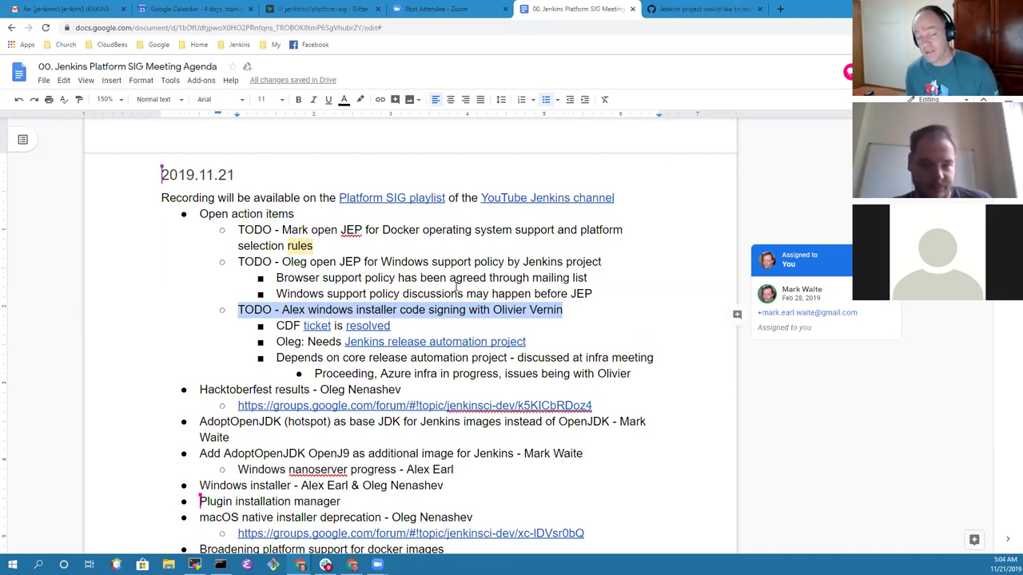
pyautogui.press('Down')
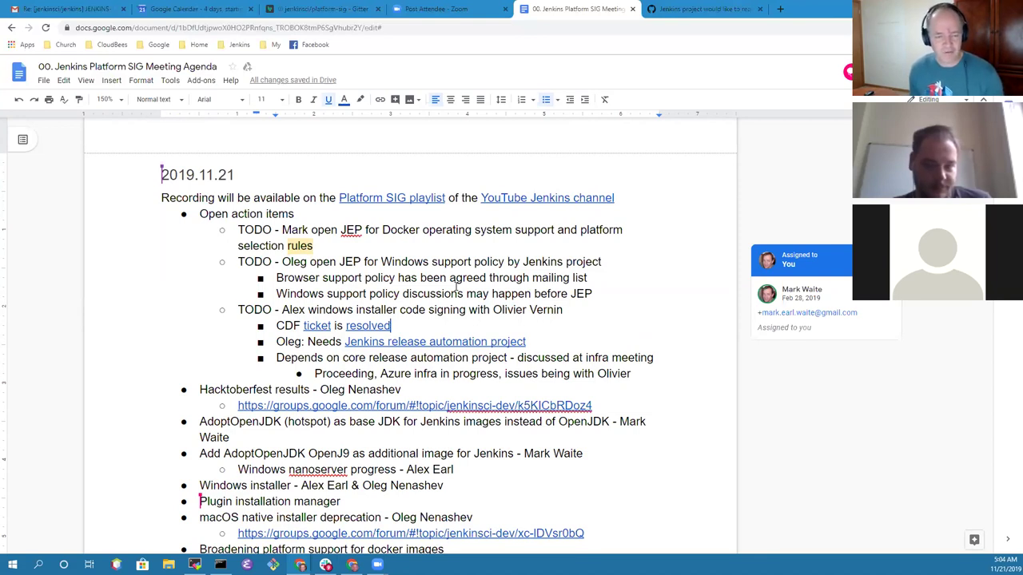
pyautogui.press('Down')
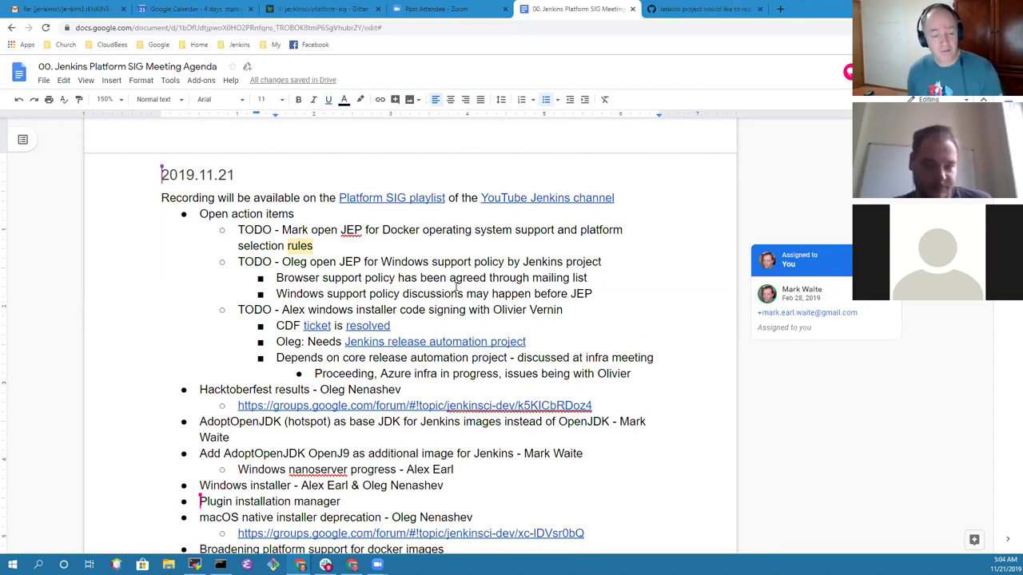
pyautogui.press('Down')
pyautogui.press('Down')
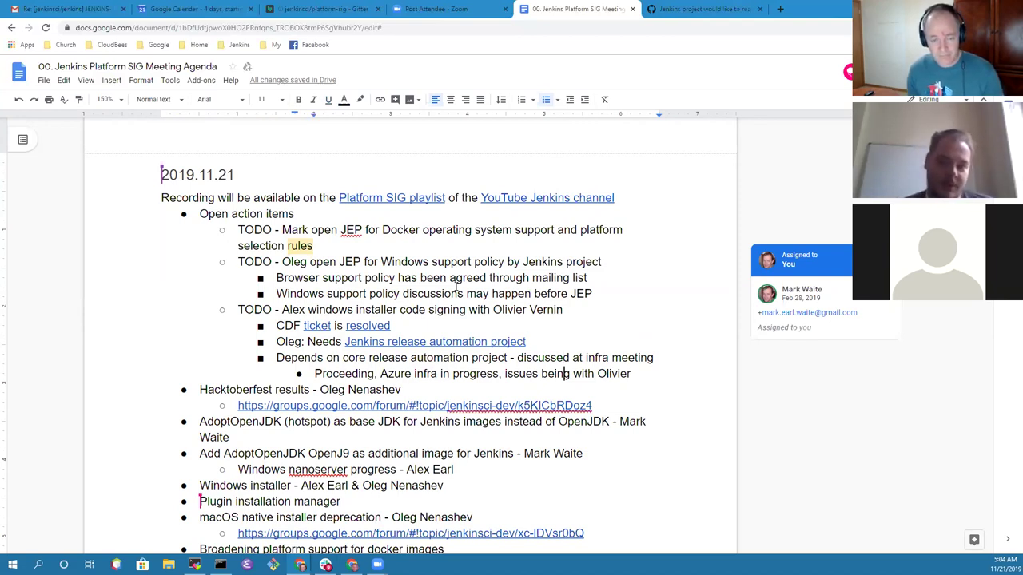
# Step: Add a nested bullet under "Jenkins release automation project" noting reviews of the named colleague's infra proposals
pyautogui.press('Up')
pyautogui.press('Up')
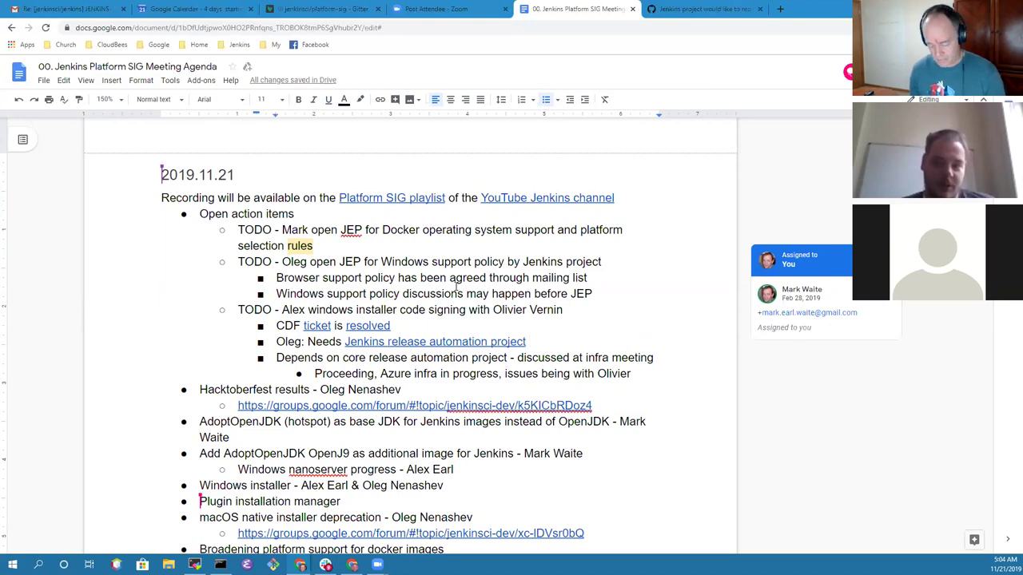
pyautogui.press('Return')
pyautogui.press('Tab')
pyautogui.write('Reviews of Ol')
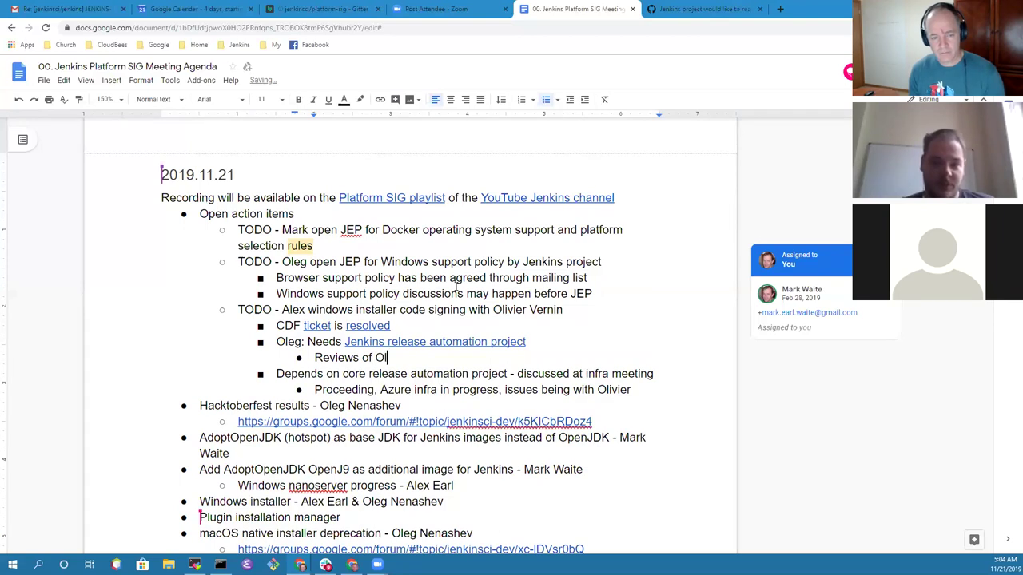
pyautogui.write("ivier's ")
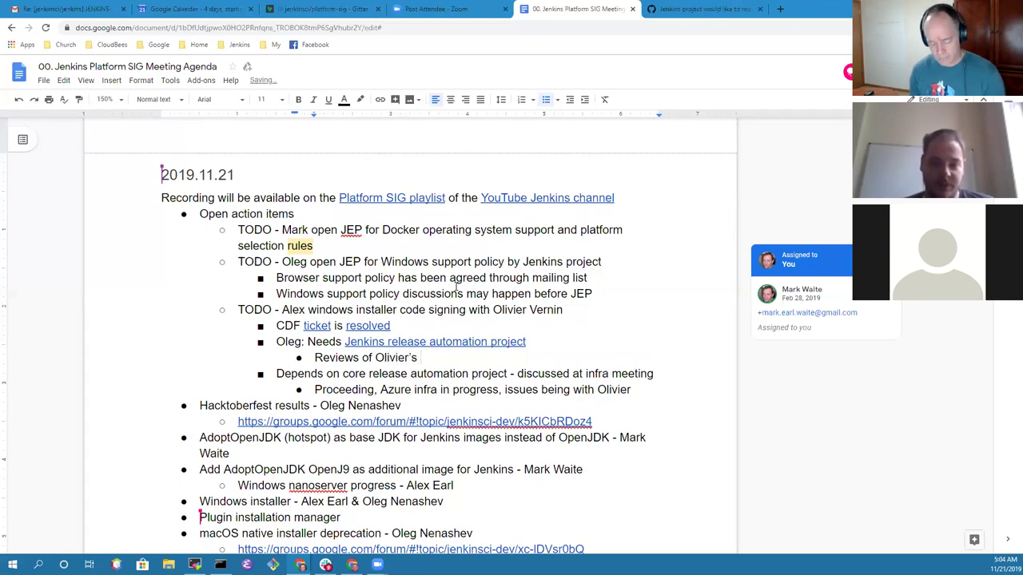
pyautogui.write('infra ')
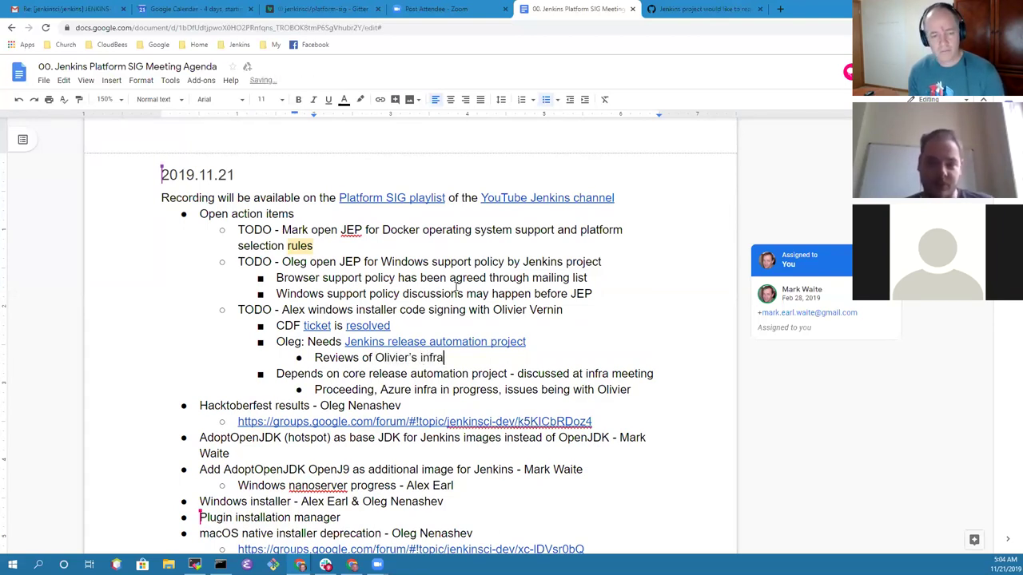
pyautogui.write('proposals')
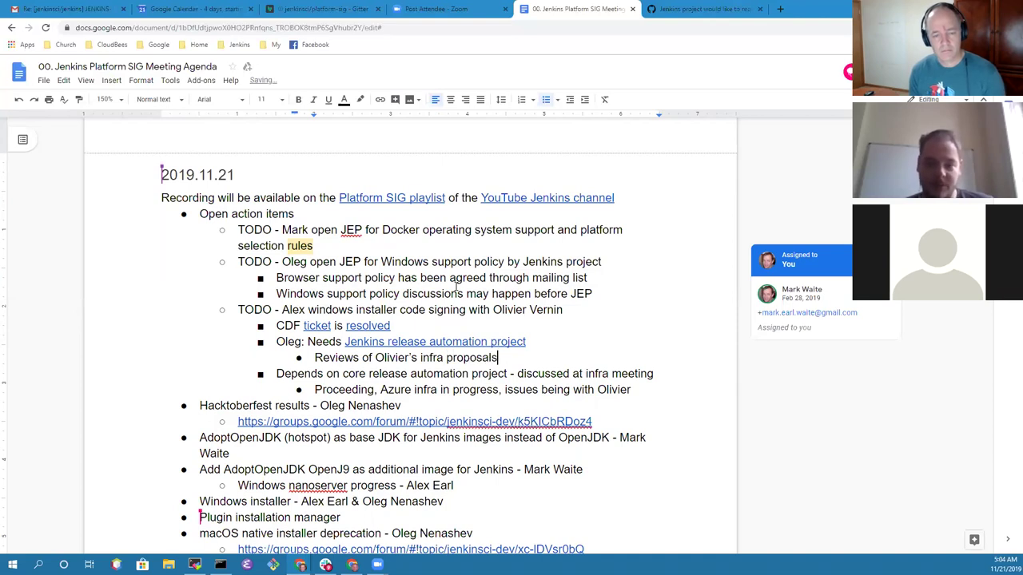
# Step: Add another nested bullet stating that the release automation item's owner, by first name, is "documenting and reviewing pull requests"
pyautogui.press('Return')
pyautogui.write('Oleg d')
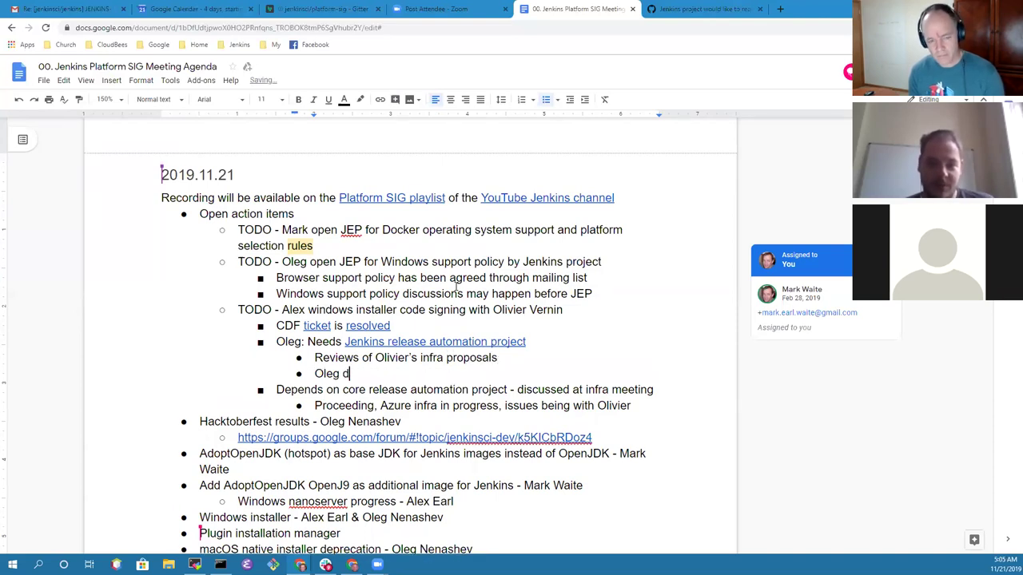
pyautogui.write('ocumenting an')
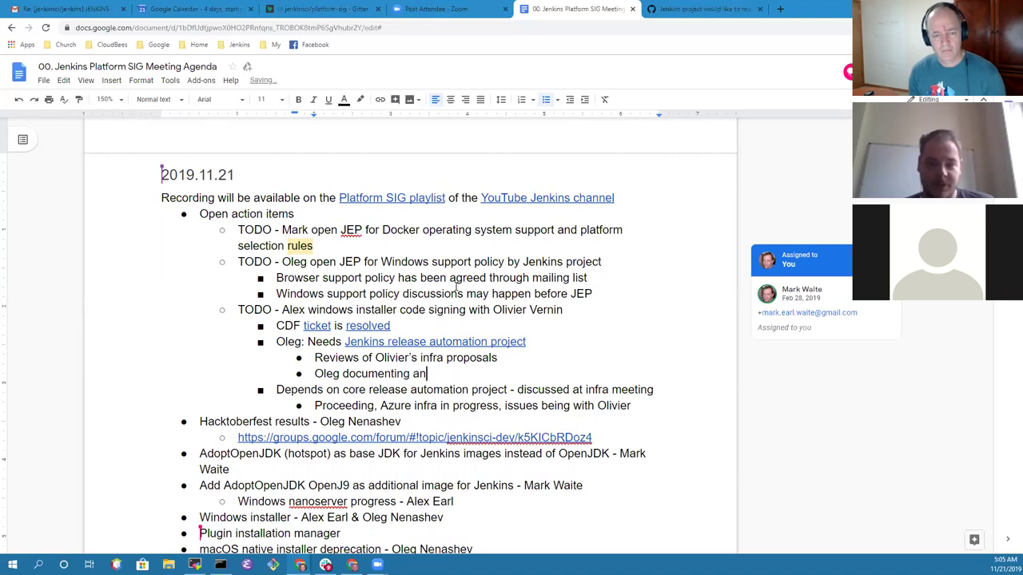
pyautogui.write('d reviewing pu')
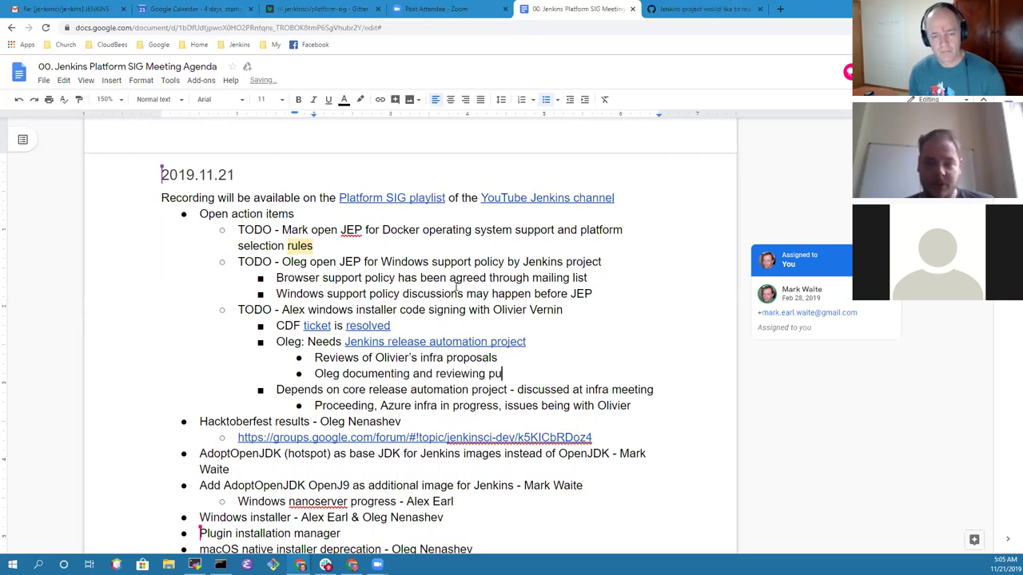
pyautogui.write('ll requests')
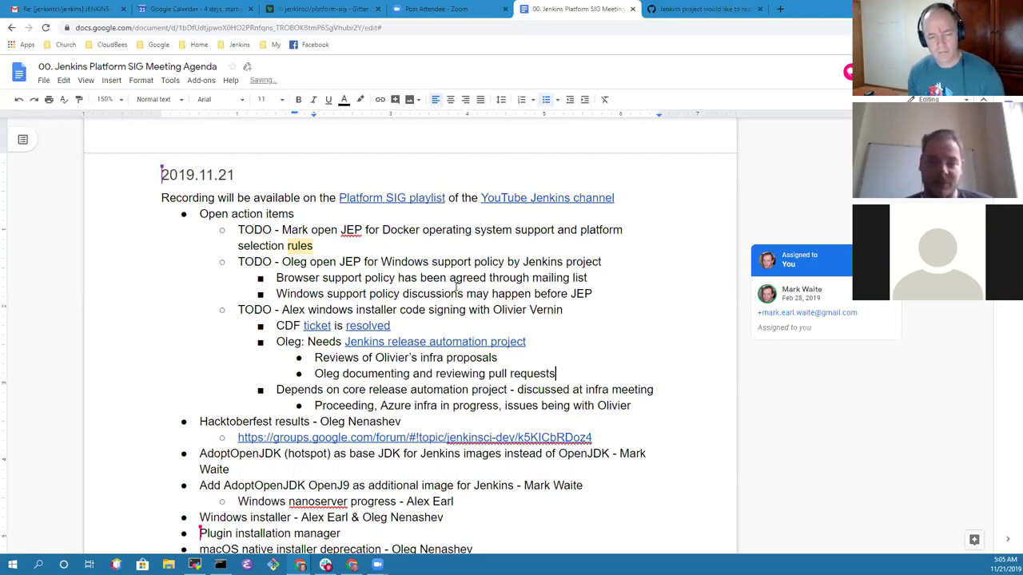
# Step: Add the nested bullet "Certificate not yet obtained, no known legal hurdles blocking" under the release automation project item
pyautogui.press('Return')
pyautogui.write('Certificate not ')
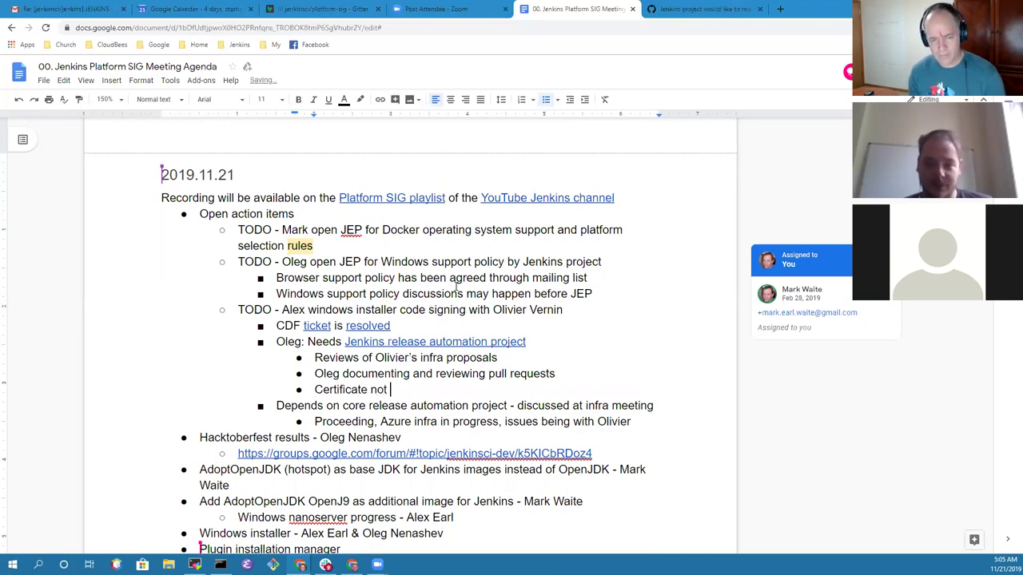
pyautogui.write('yet obtainedf')
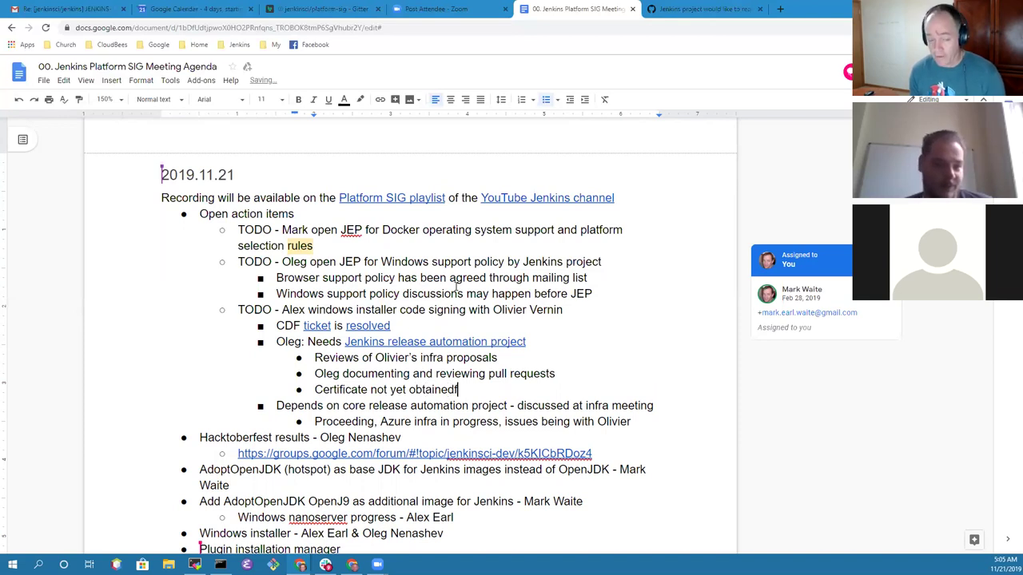
pyautogui.press('BackSpace')
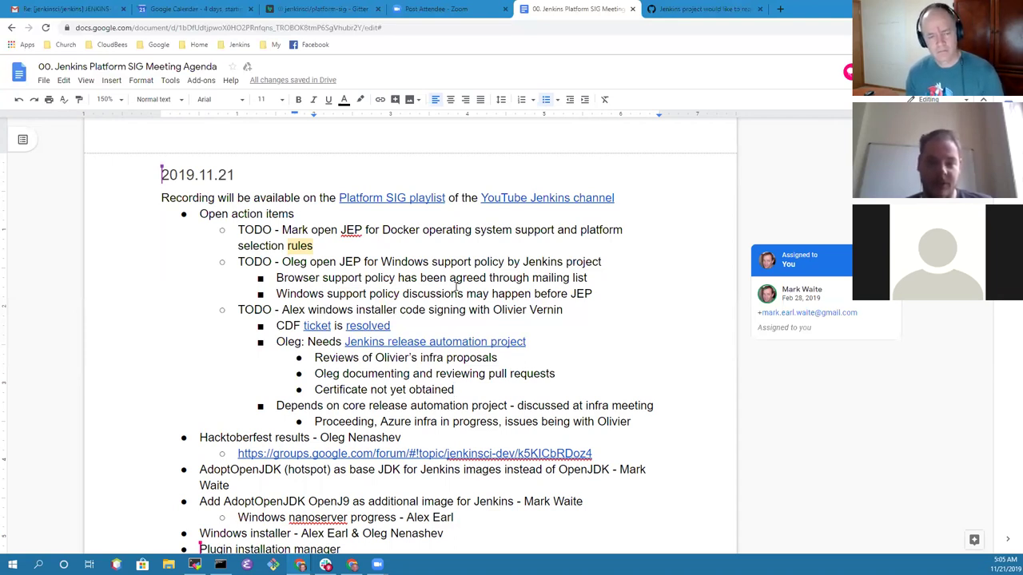
pyautogui.write(', ini')
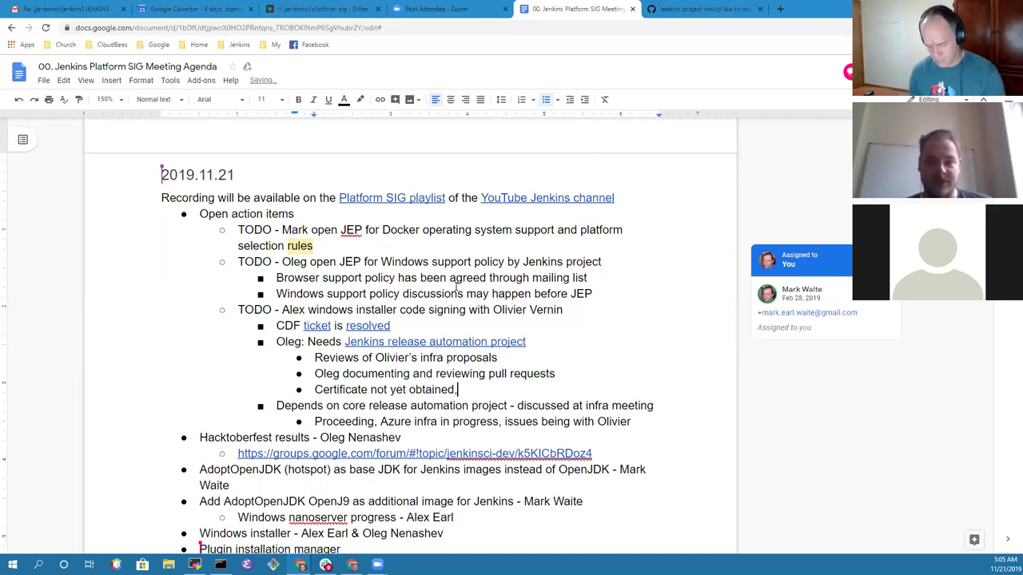
pyautogui.press('BackSpace')
pyautogui.press('BackSpace')
pyautogui.press('BackSpace')
pyautogui.write('no l')
pyautogui.press('BackSpace')
pyautogui.write('known legal hurdles ')
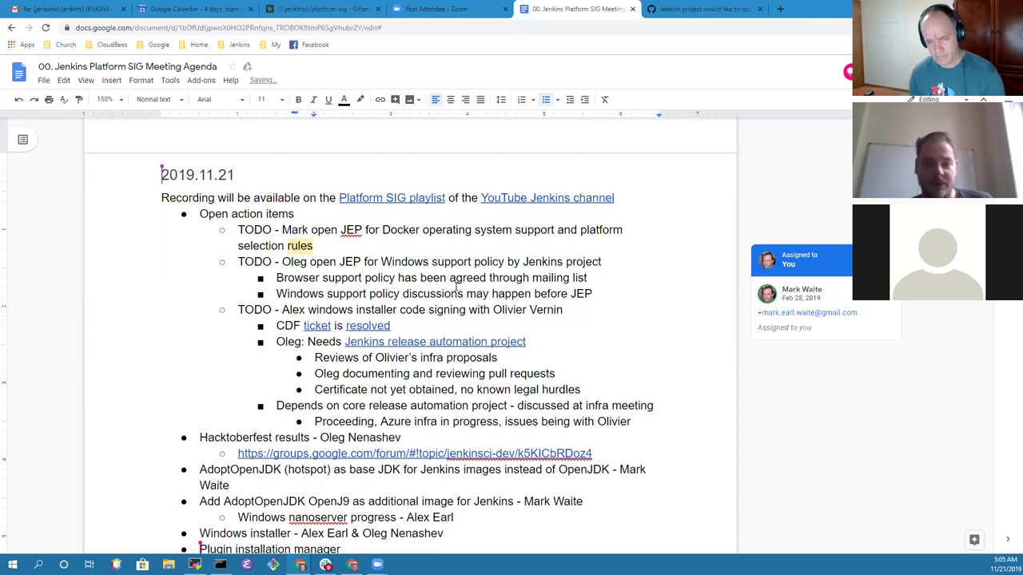
pyautogui.write('blocking')
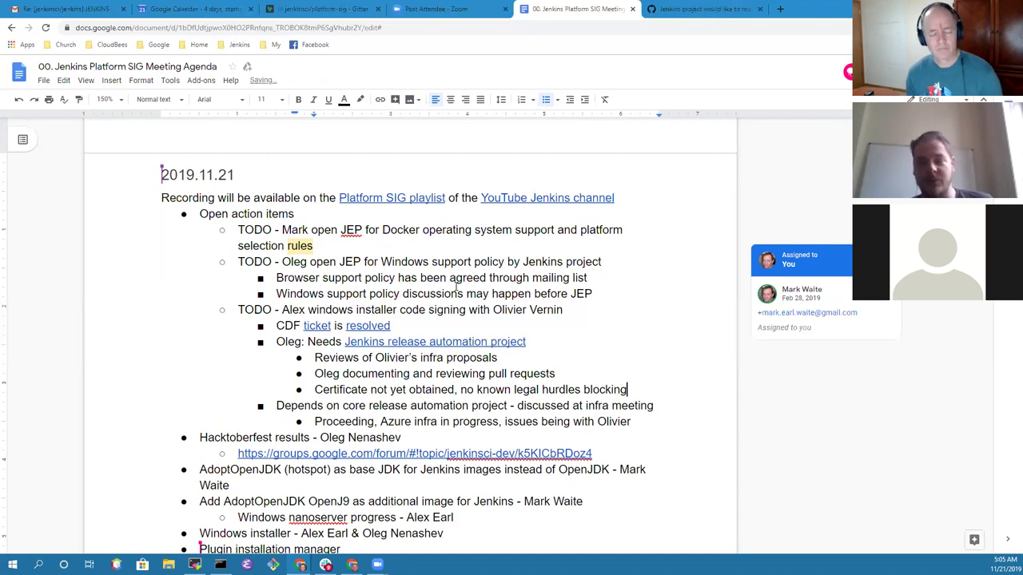
# Step: Add the nested bullet "Digicert account has been created, need to generate the certificate" below the certificate note
pyautogui.press('Return')
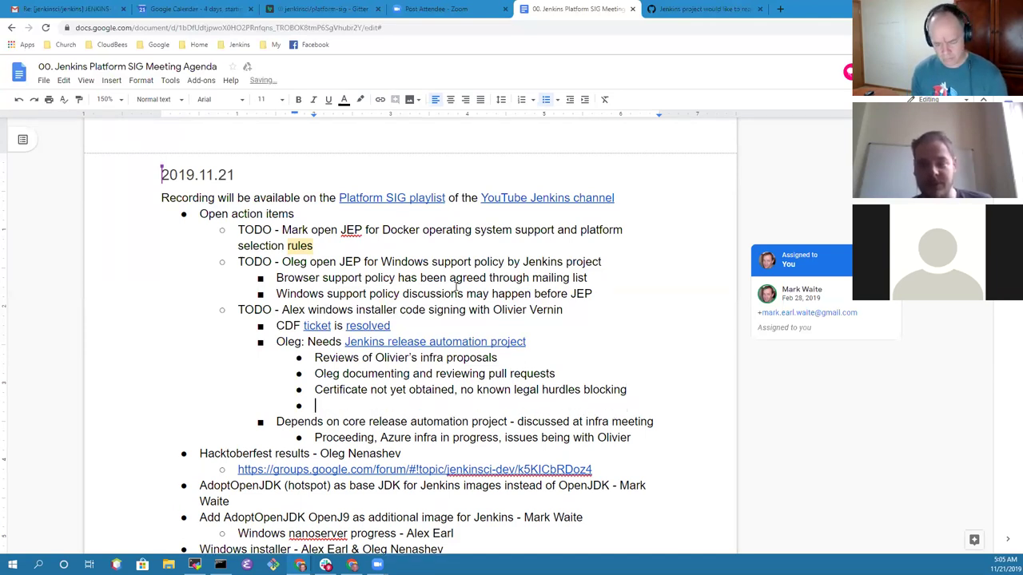
pyautogui.write('Digicert account has')
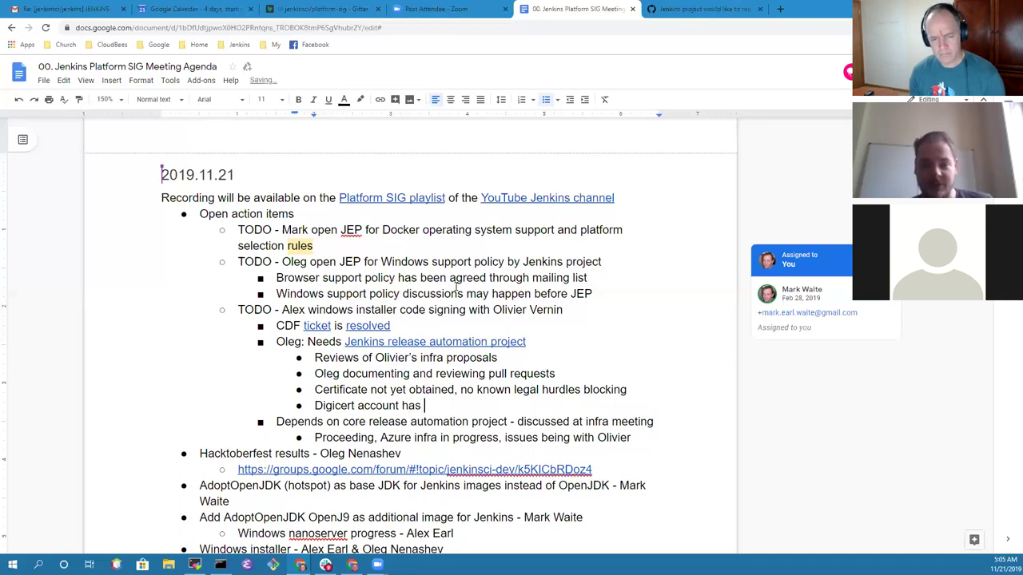
pyautogui.write(' been created, ')
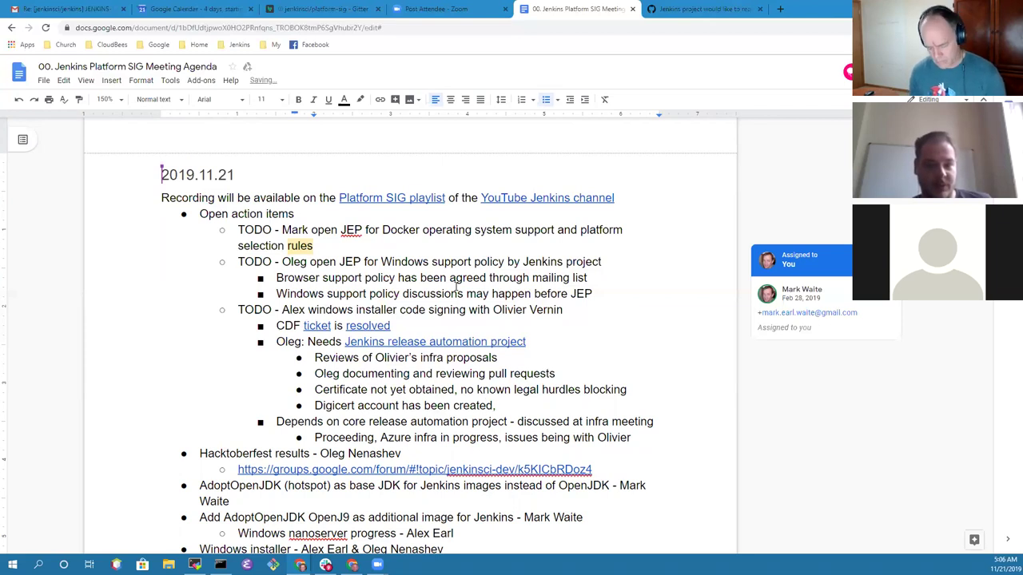
pyautogui.write('need to generate the certificate')
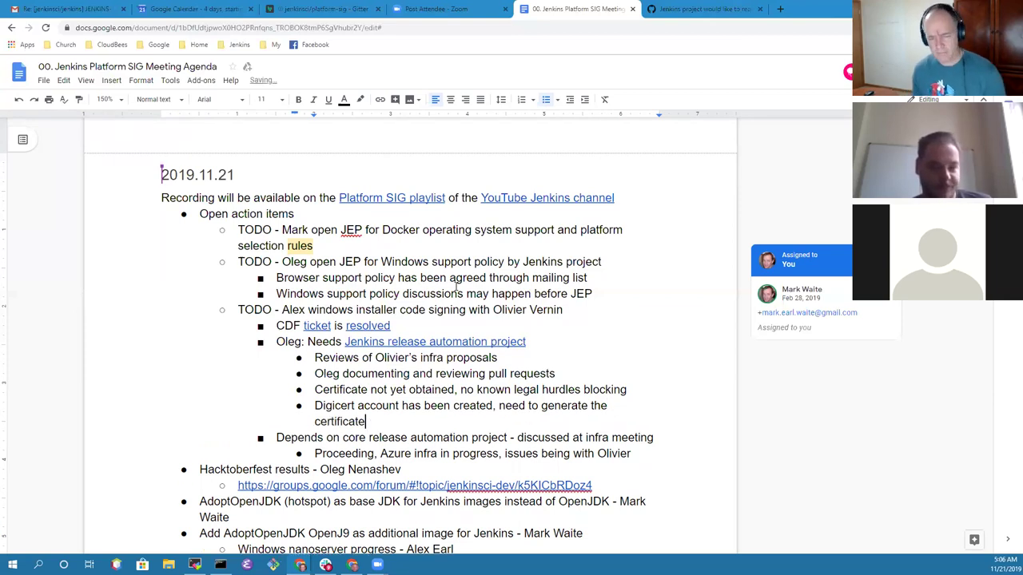
# Step: Add the nested bullet "MacOS packaging issue in progress" below the Digicert note under the release automation project
pyautogui.press('Up')
pyautogui.hotkey('ctrl', 'Right')
pyautogui.hotkey('ctrl', 'Right')
pyautogui.hotkey('ctrl', 'Right')
pyautogui.hotkey('ctrl', 'Right')
pyautogui.hotkey('ctrl', 'Right')
pyautogui.hotkey('ctrl', 'Right')
pyautogui.hotkey('ctrl', 'Right')
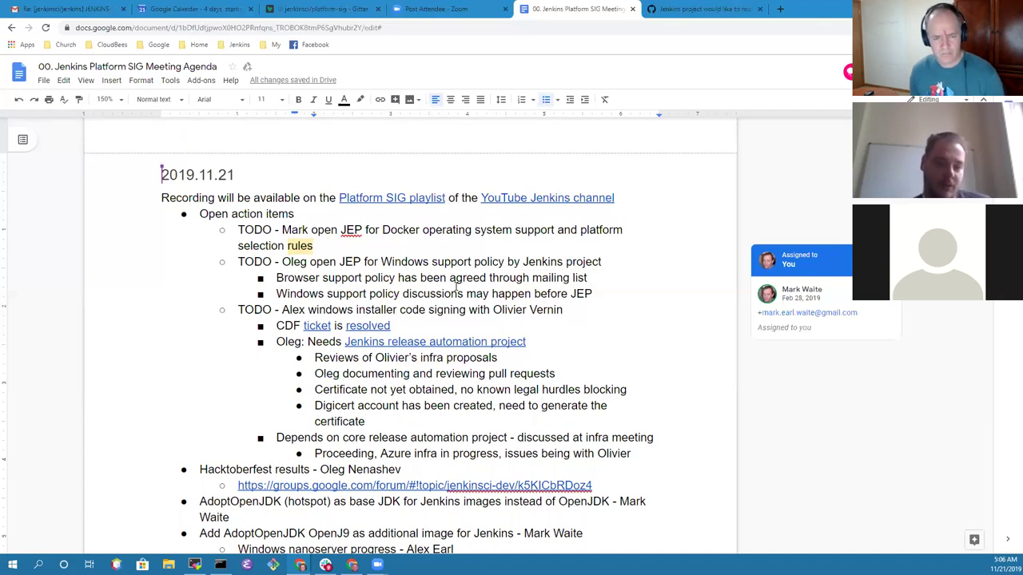
pyautogui.press('End')
pyautogui.press('Return')
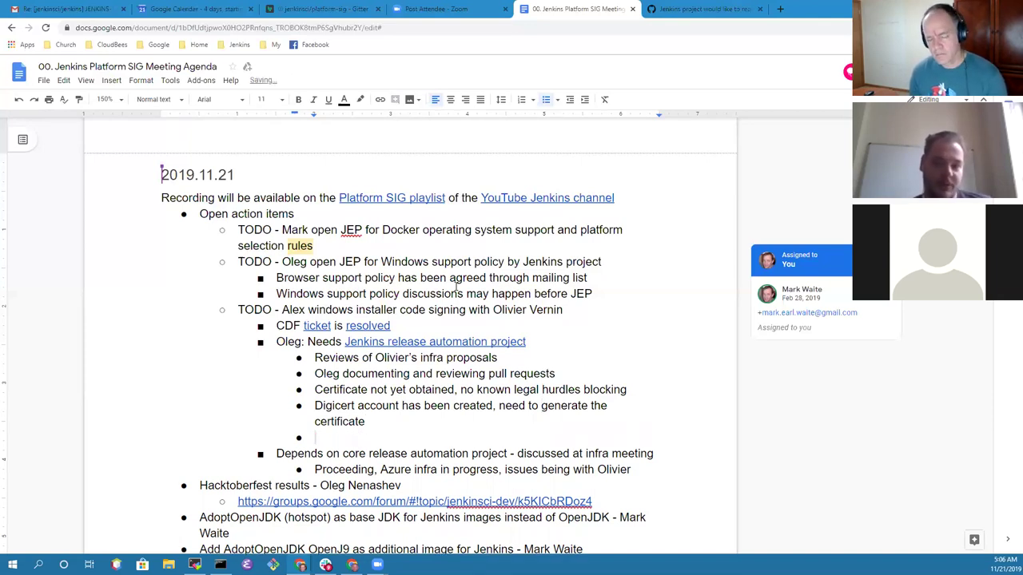
pyautogui.write('MacOS packaging issue in progress')
pyautogui.press('Down')
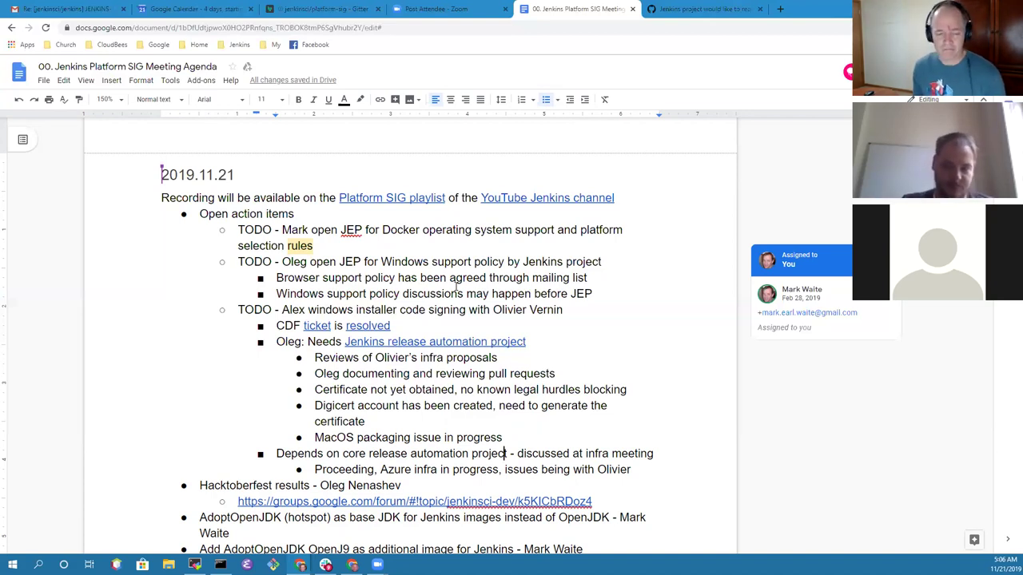
# Step: Open the discussion thread linked under the Hacktoberfest results item and expand its opening post
pyautogui.press('Down')
pyautogui.press('Down')
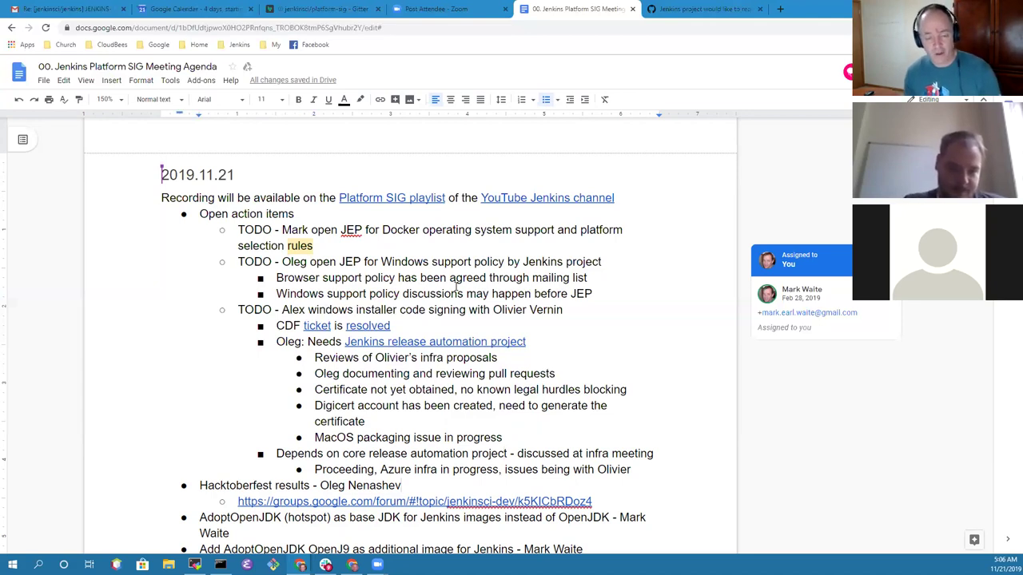
pyautogui.scroll(-5, 456, 286)
pyautogui.scroll(-2, 434, 253)
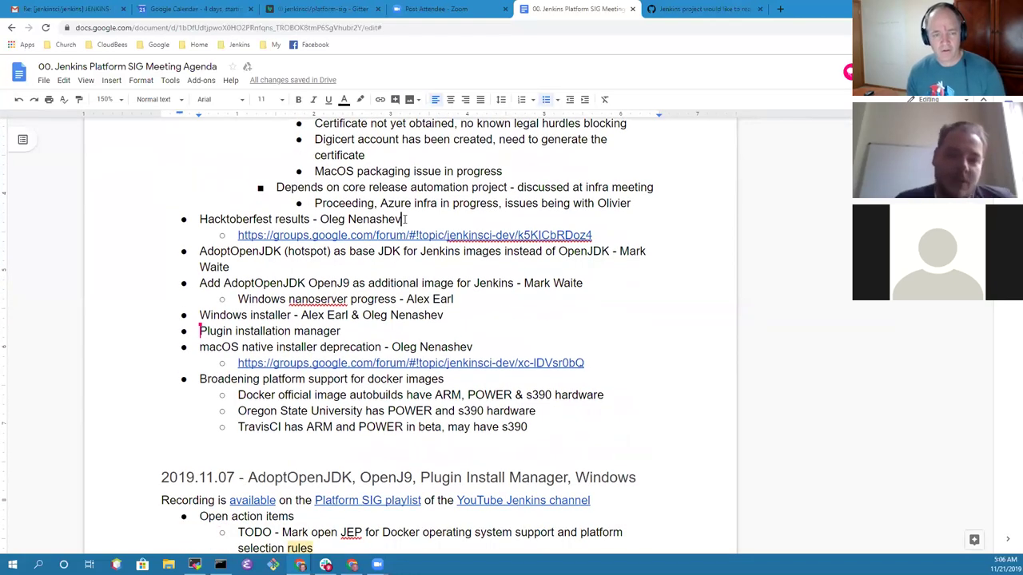
pyautogui.click(382, 235)
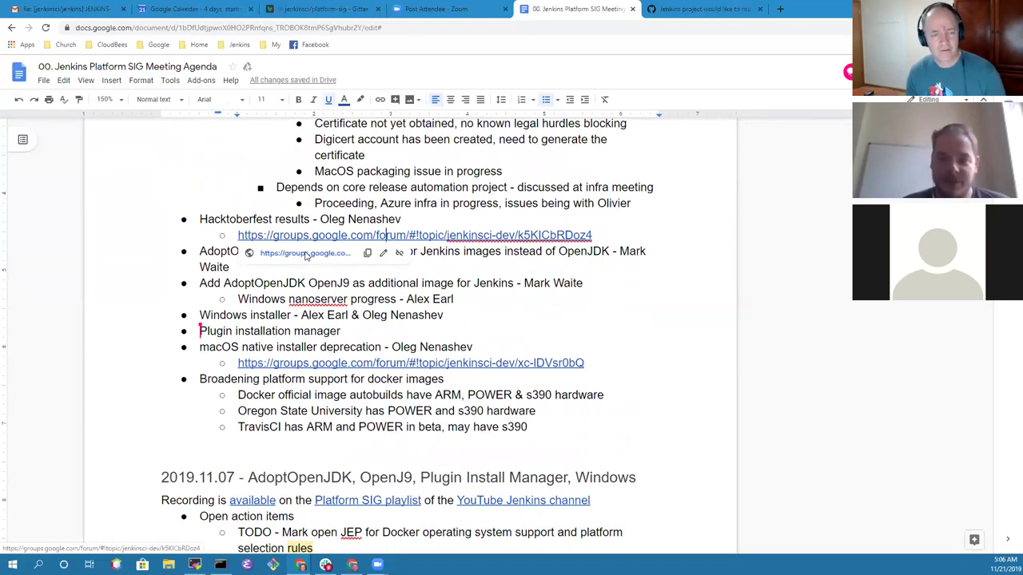
pyautogui.click(307, 254)
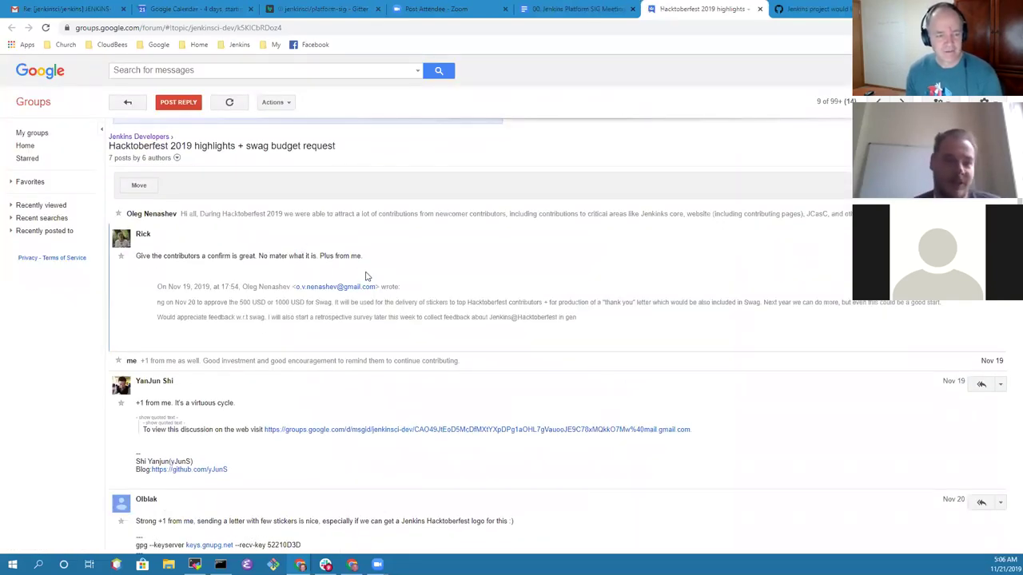
pyautogui.scroll(-4, 365, 276)
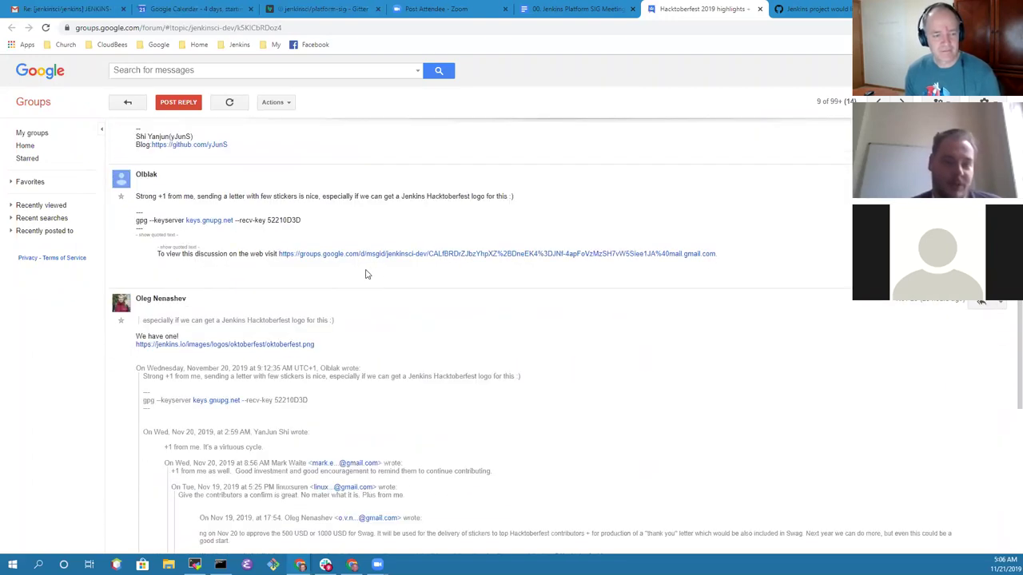
pyautogui.scroll(-1, 366, 274)
pyautogui.scroll(10, 366, 274)
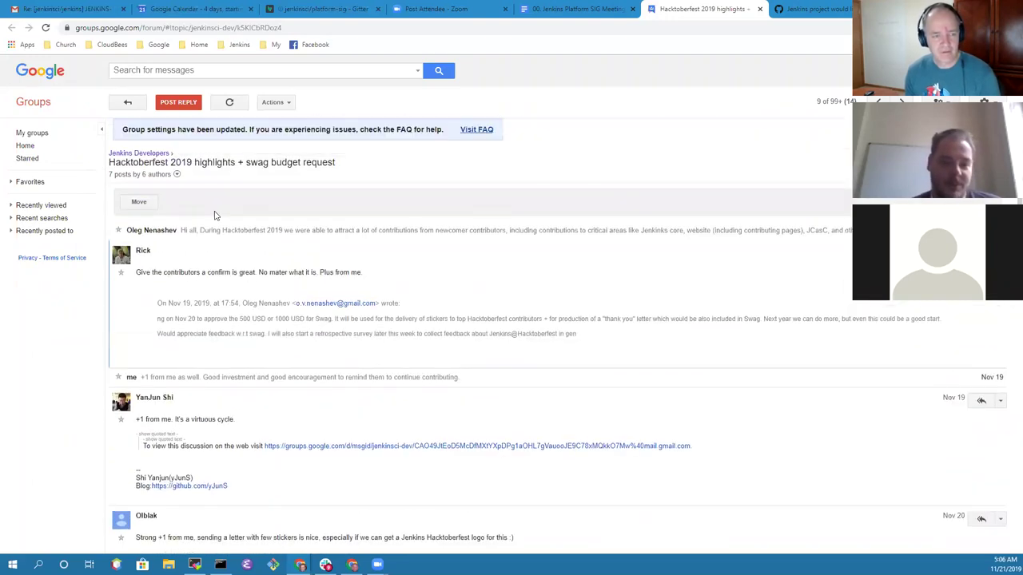
pyautogui.click(240, 231)
pyautogui.scroll(-2, 358, 275)
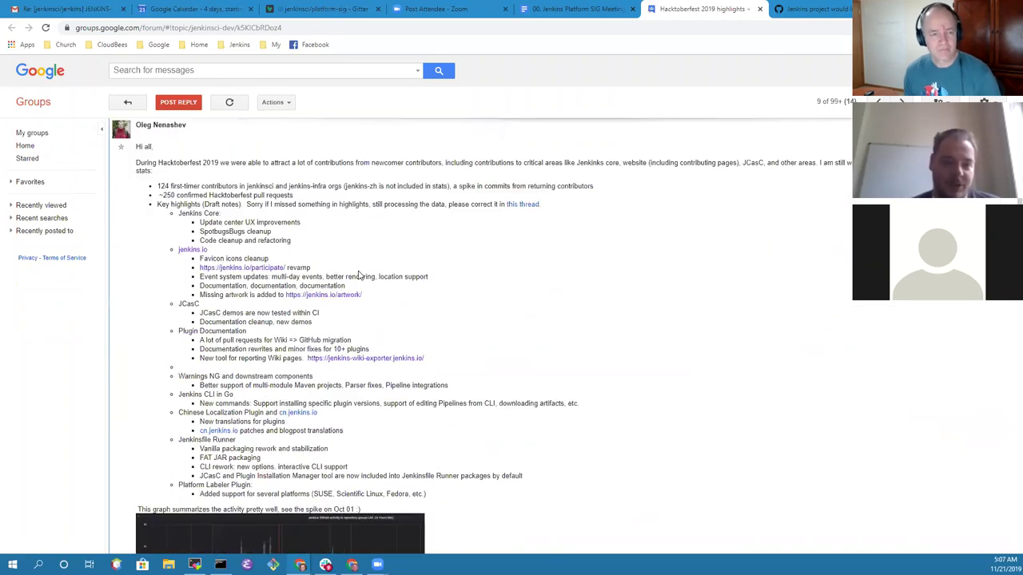
# Step: Examine the opening post's Hacktoberfest statistics on first-timer contributors and confirmed pull requests
pyautogui.scroll(3, 358, 276)
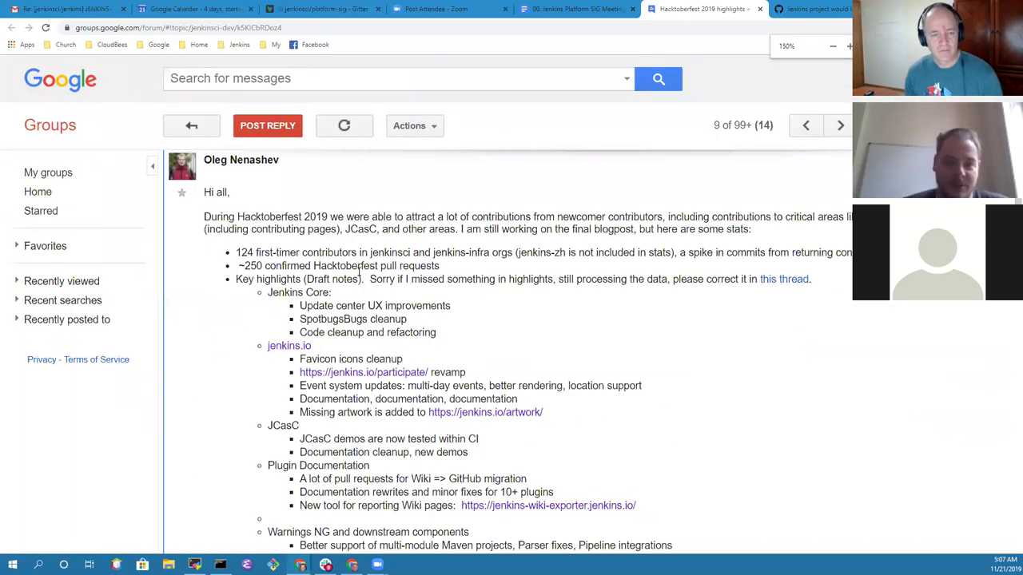
pyautogui.scroll(-2, 358, 275)
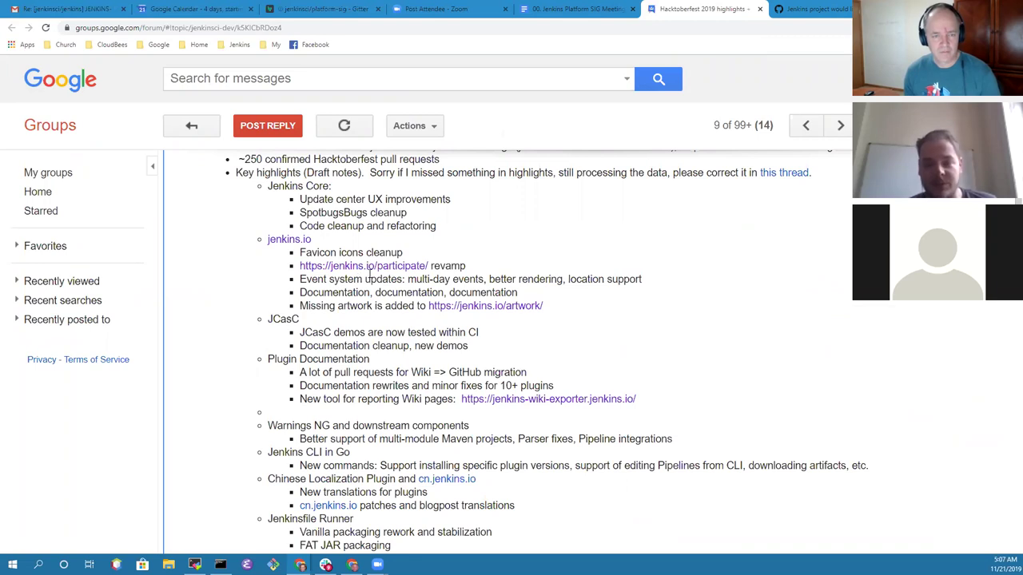
pyautogui.scroll(1, 369, 275)
pyautogui.scroll(1, 369, 274)
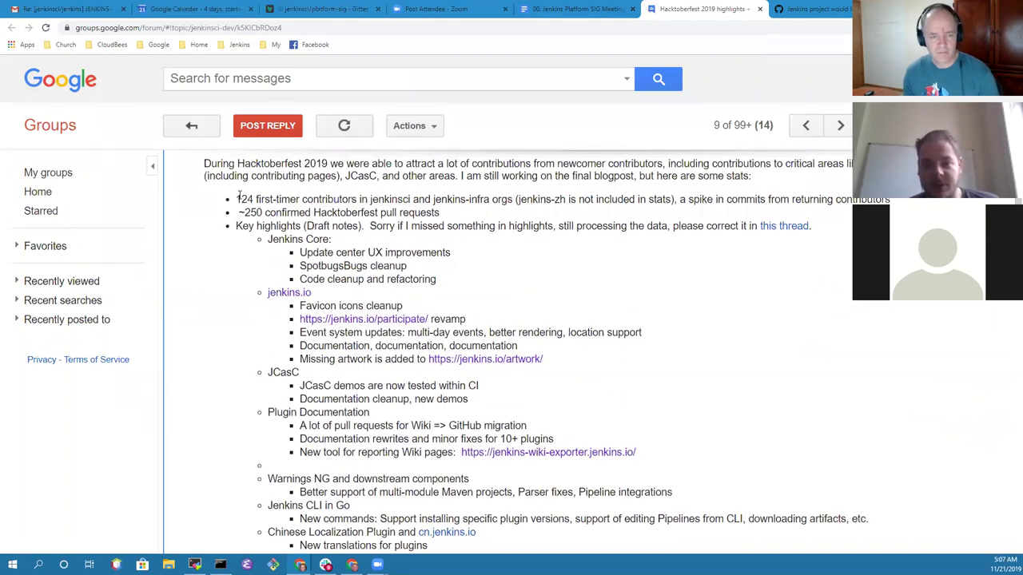
pyautogui.moveTo(237, 199); pyautogui.dragTo(460, 199)
pyautogui.click(262, 195)
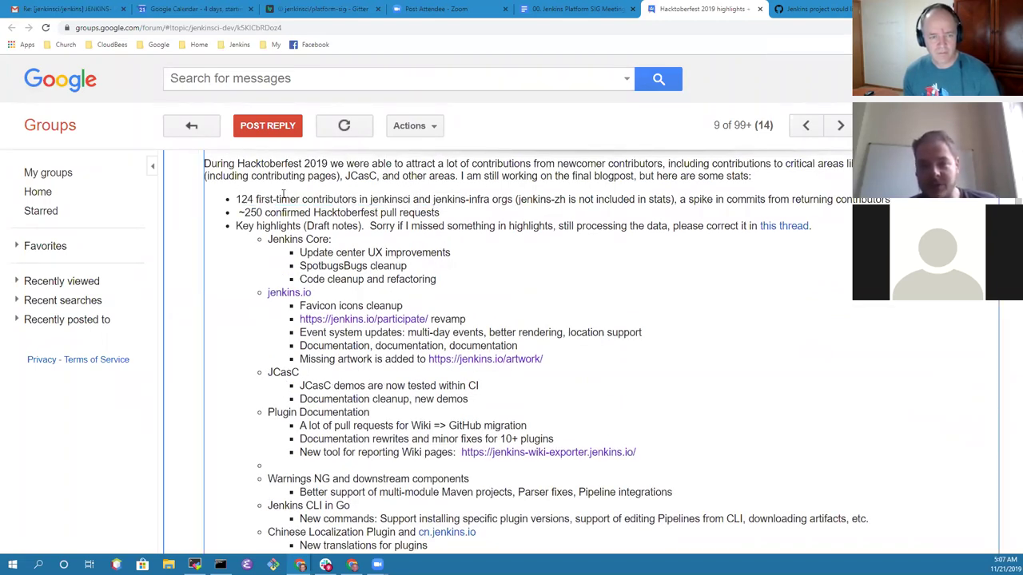
pyautogui.moveTo(236, 199); pyautogui.dragTo(477, 220)
pyautogui.click(524, 261)
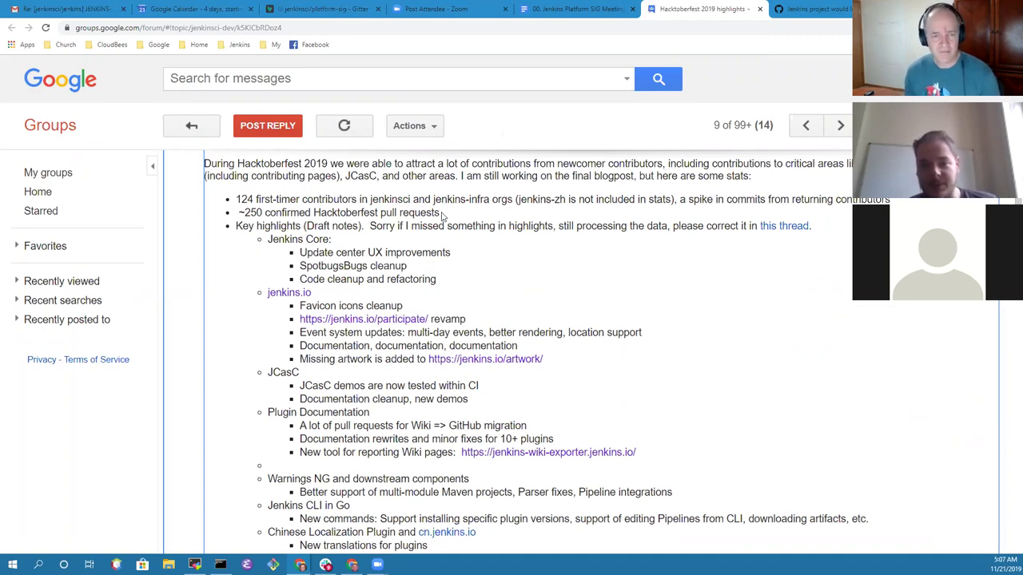
pyautogui.moveTo(441, 215); pyautogui.dragTo(250, 214)
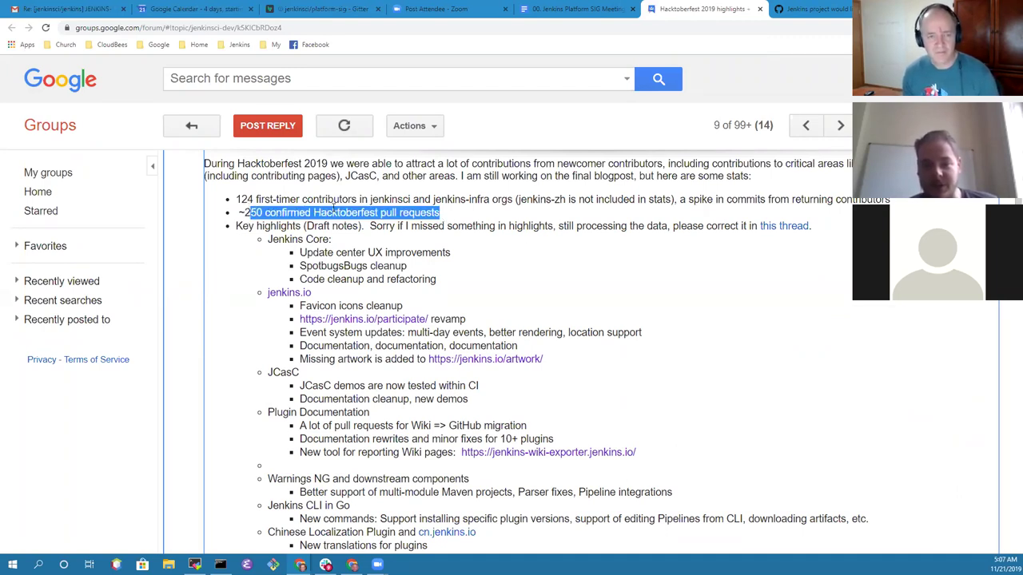
pyautogui.click(527, 221)
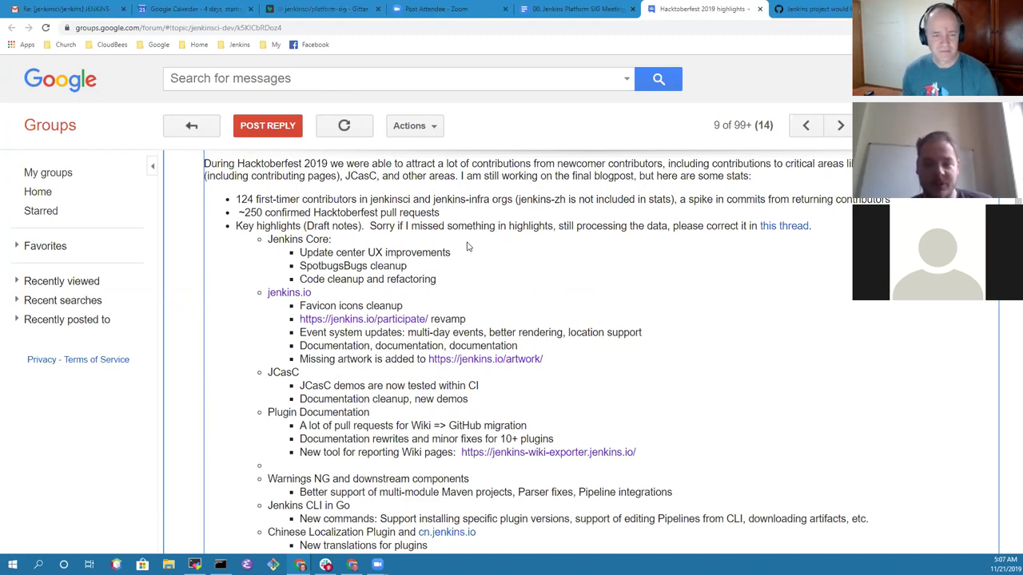
# Step: Examine the post's JCasC, Plugin Documentation and Platform Labeler Plugin highlights, its activity graph and the closing swag request
pyautogui.scroll(-1, 468, 246)
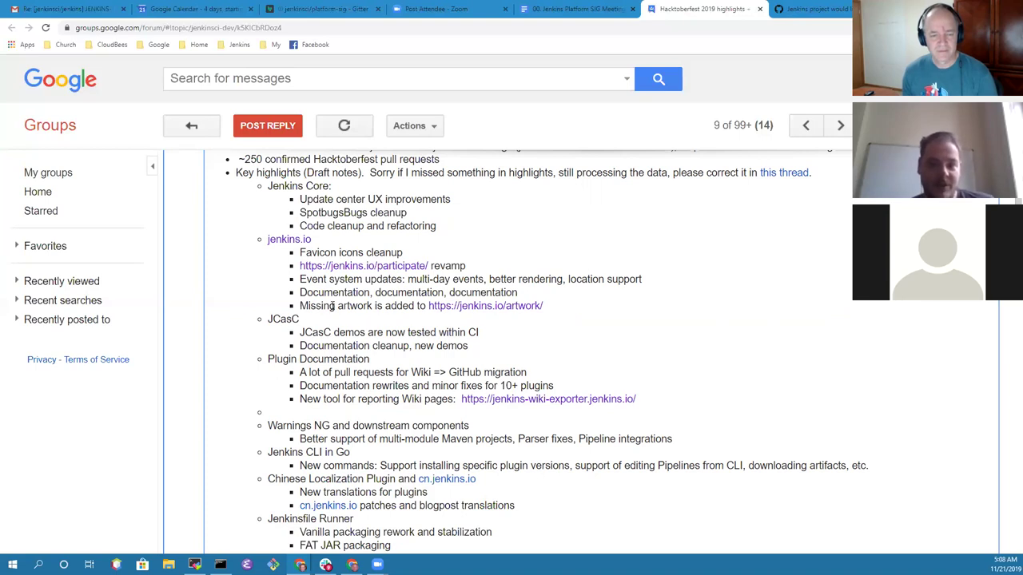
pyautogui.moveTo(260, 363); pyautogui.dragTo(669, 369)
pyautogui.click(644, 335)
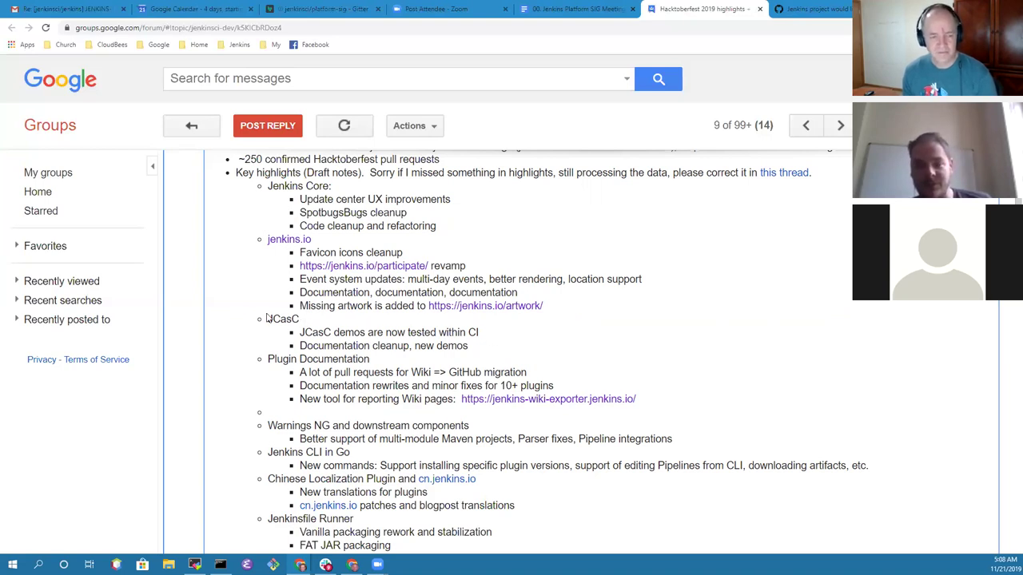
pyautogui.moveTo(268, 318); pyautogui.dragTo(475, 347)
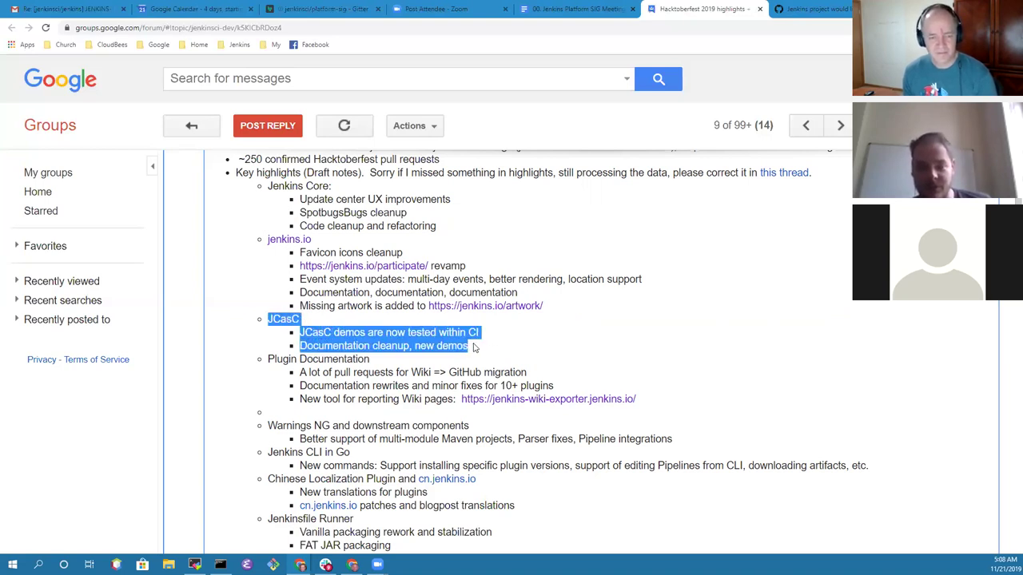
pyautogui.click(573, 338)
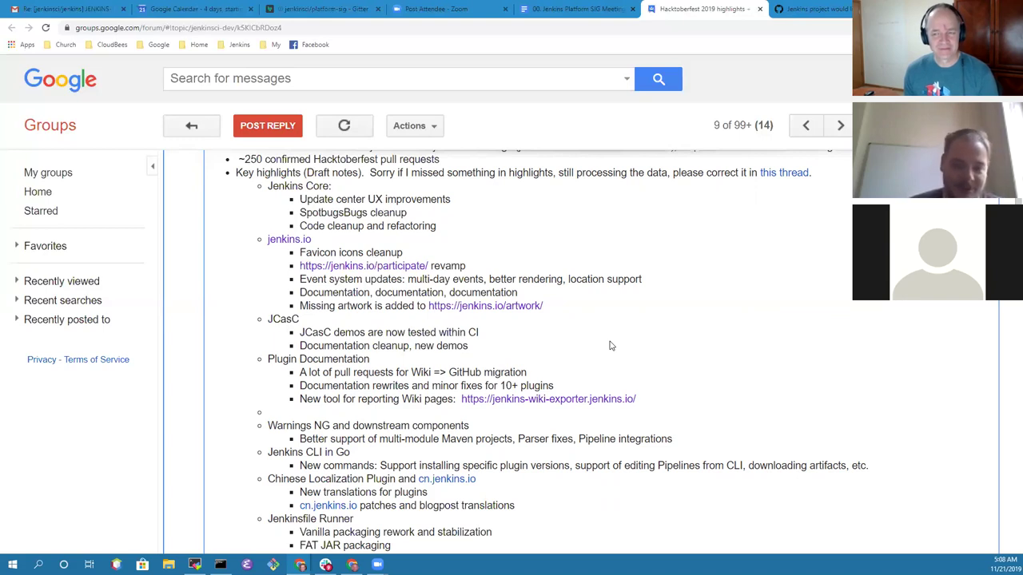
pyautogui.scroll(-1, 518, 346)
pyautogui.scroll(-1, 518, 346)
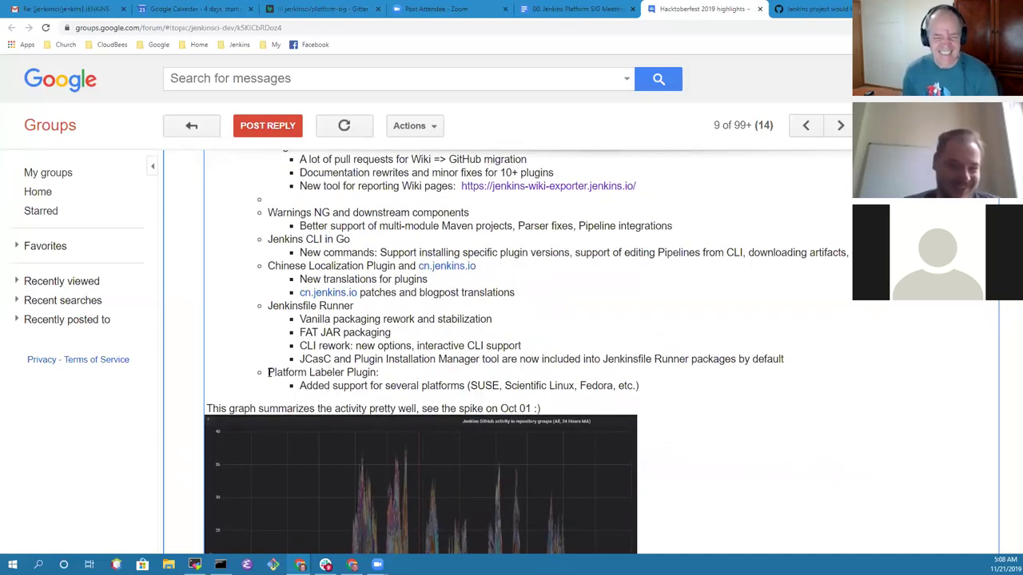
pyautogui.moveTo(269, 372); pyautogui.dragTo(646, 387)
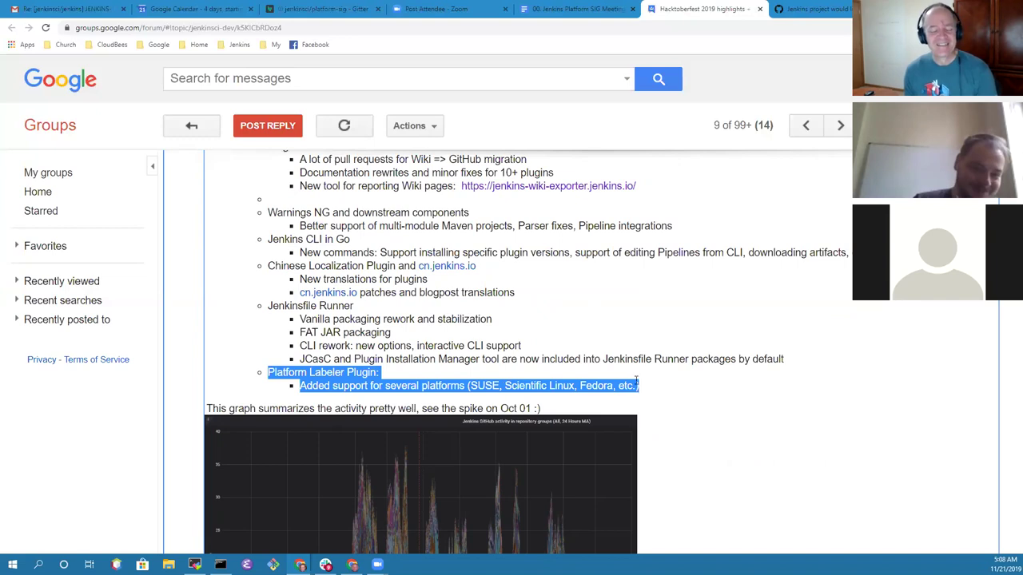
pyautogui.scroll(-3, 408, 332)
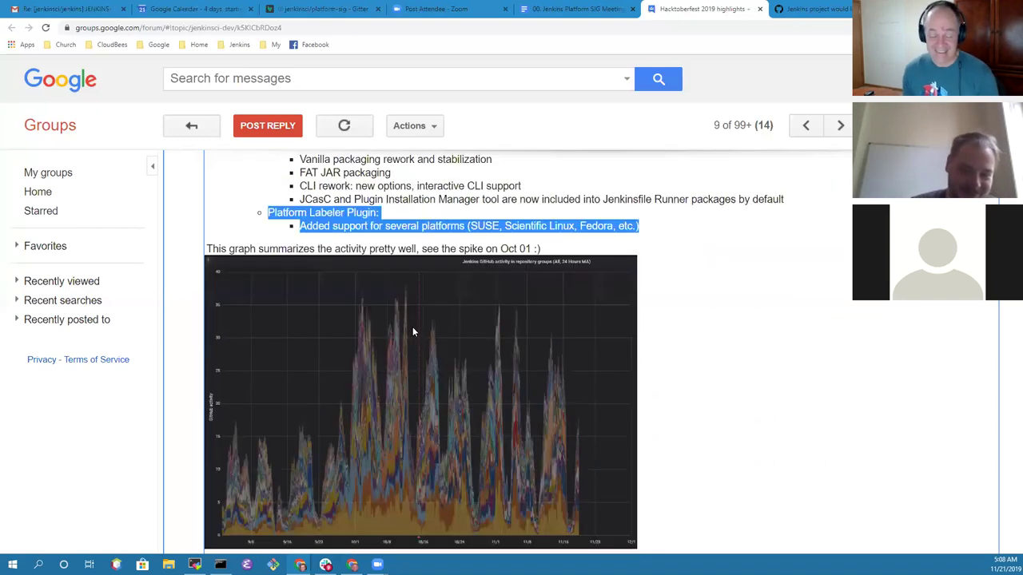
pyautogui.scroll(4, 506, 370)
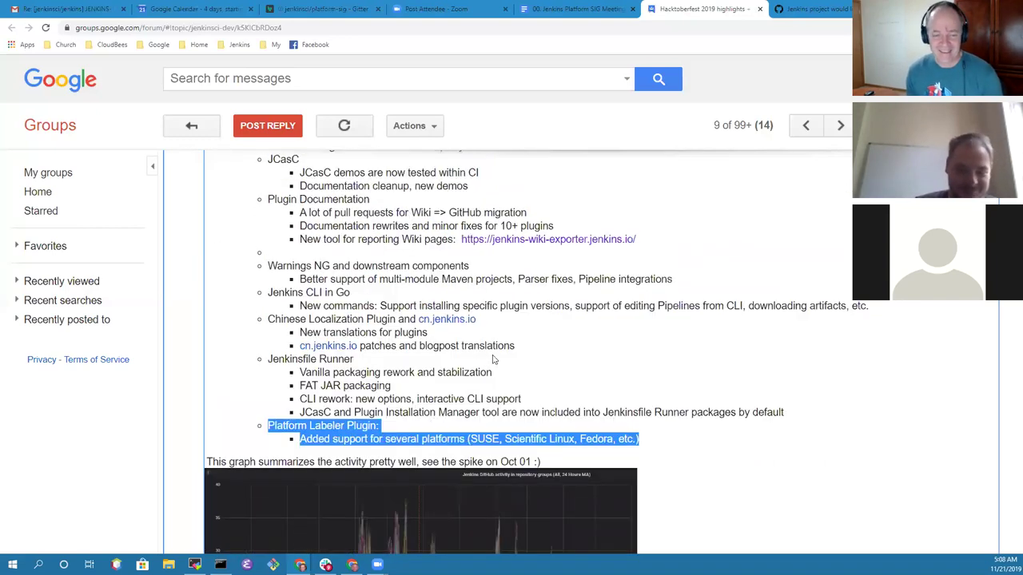
pyautogui.click(413, 358)
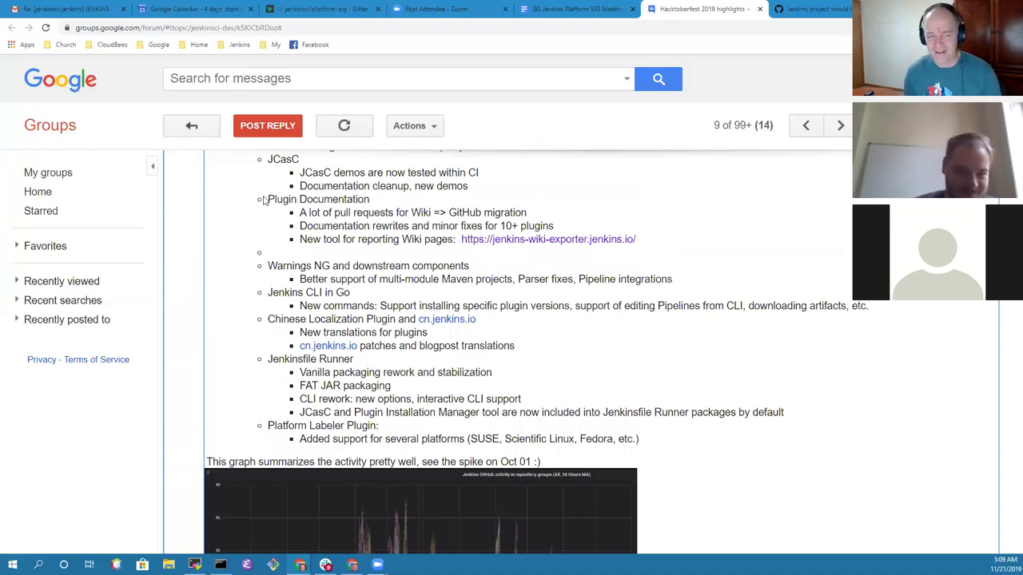
pyautogui.moveTo(268, 199); pyautogui.dragTo(645, 247)
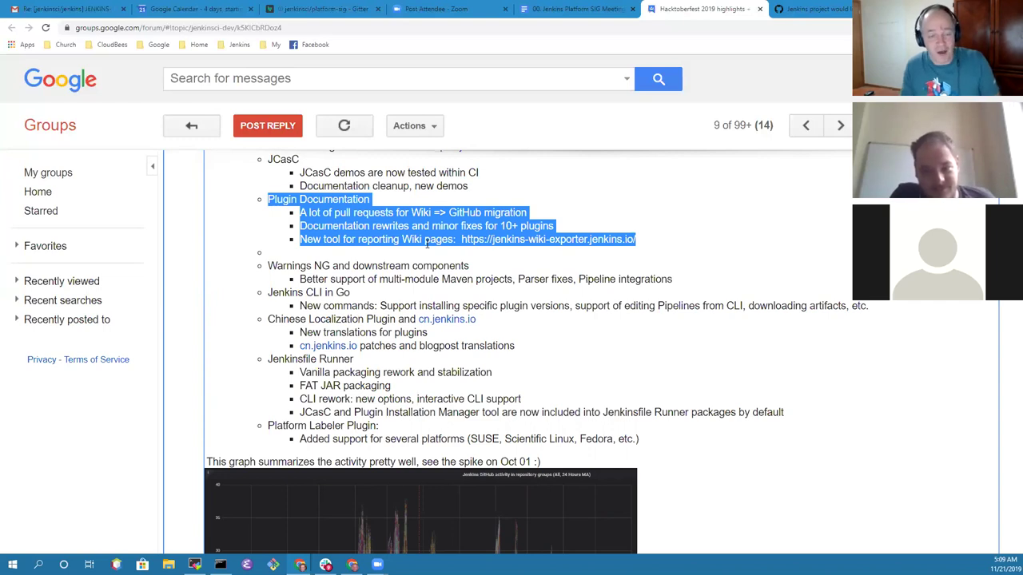
pyautogui.click(390, 226)
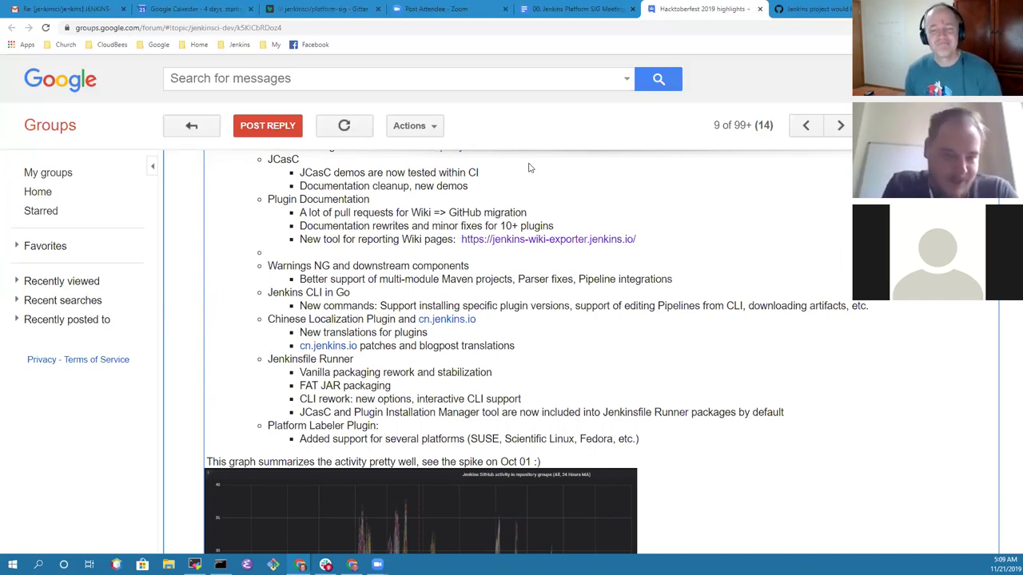
pyautogui.scroll(-5, 548, 178)
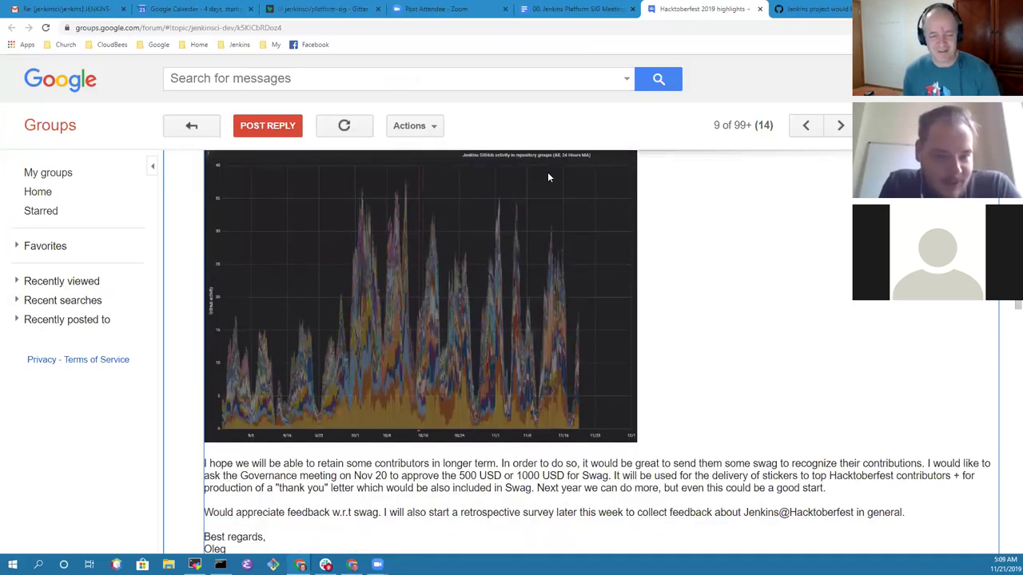
# Step: Return to the agenda document and add the bullet "Follow-up with featured projects to focus effort" below the Hacktoberfest results link
pyautogui.click(575, 9)
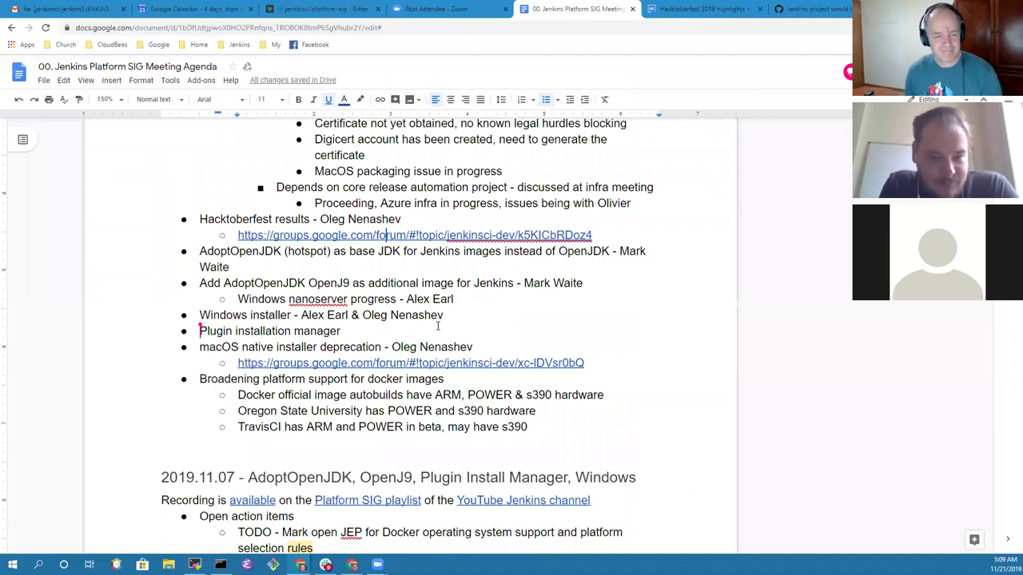
pyautogui.click(240, 251)
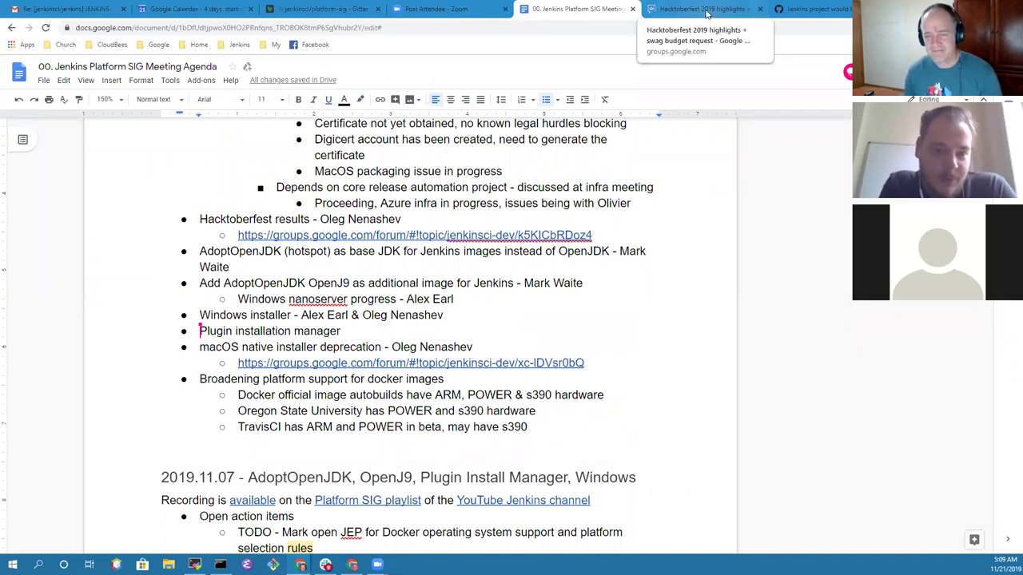
pyautogui.press('Left')
pyautogui.press('Return')
pyautogui.write('Follow-up ')
pyautogui.write('ons')
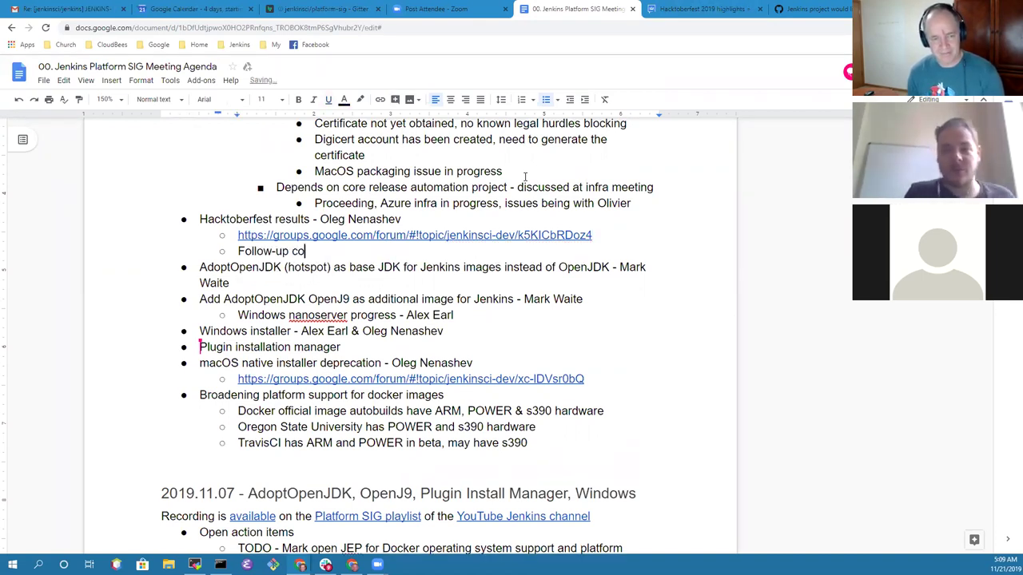
pyautogui.press('BackSpace')
pyautogui.press('BackSpace')
pyautogui.press('BackSpace')
pyautogui.press('BackSpace')
pyautogui.write('with featured projects to focus effort')
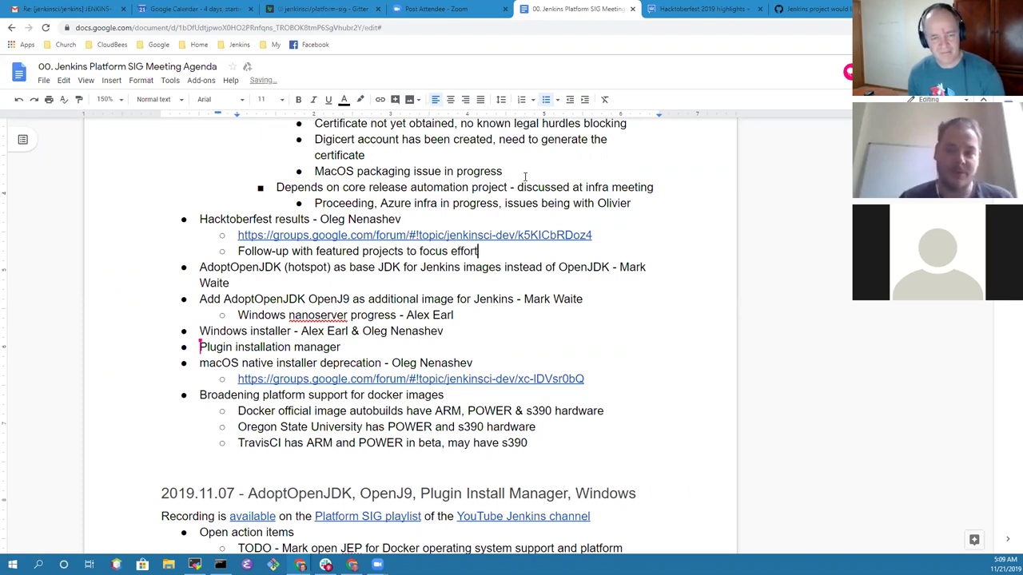
# Step: Add the nested bullet "Consider a featured project of the month" under the Hacktoberfest follow-up bullet
pyautogui.press('Return')
pyautogui.press('Tab')
pyautogui.write('Conside')
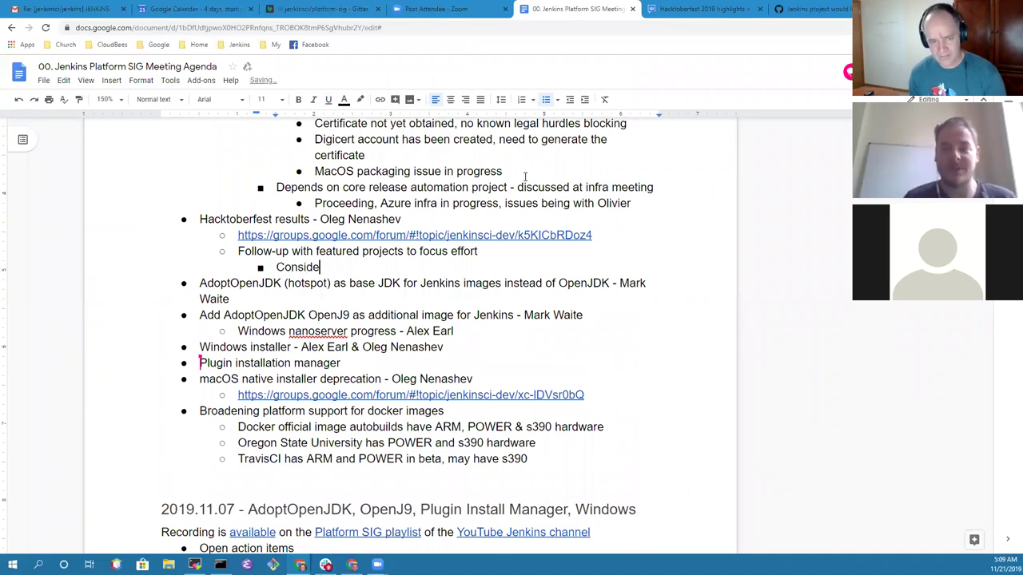
pyautogui.write('r a featu')
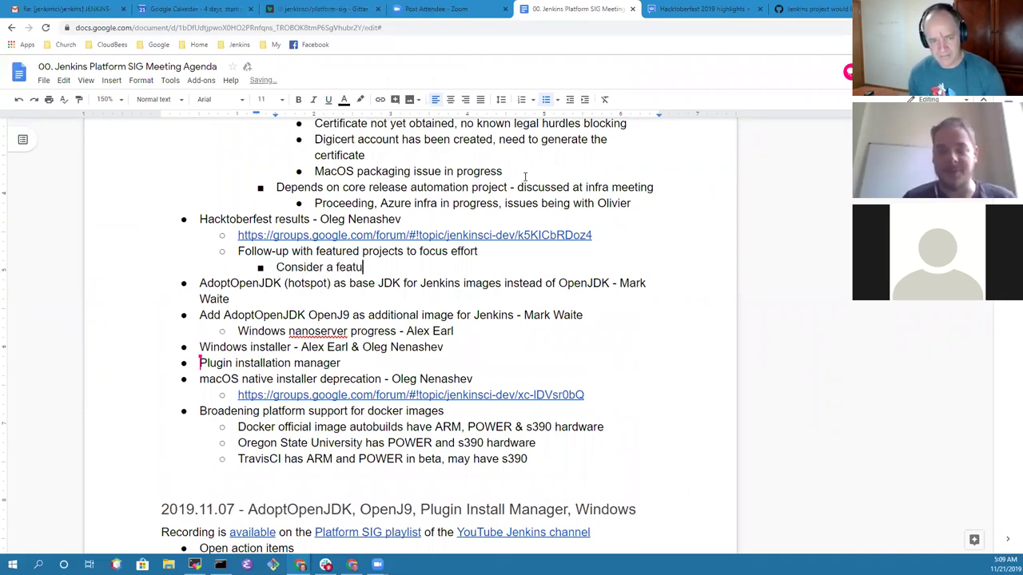
pyautogui.write('red project ')
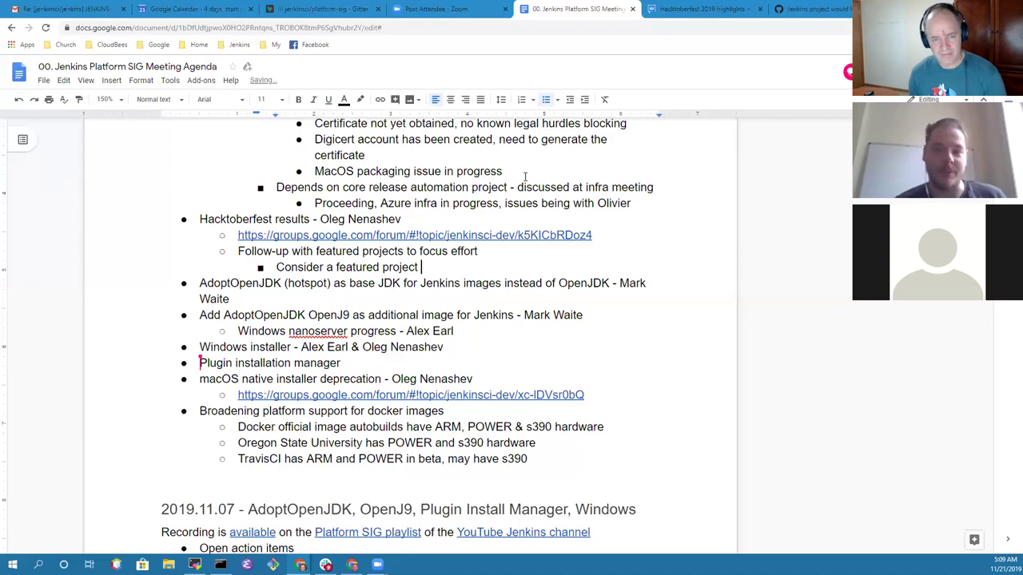
pyautogui.write('of the month')
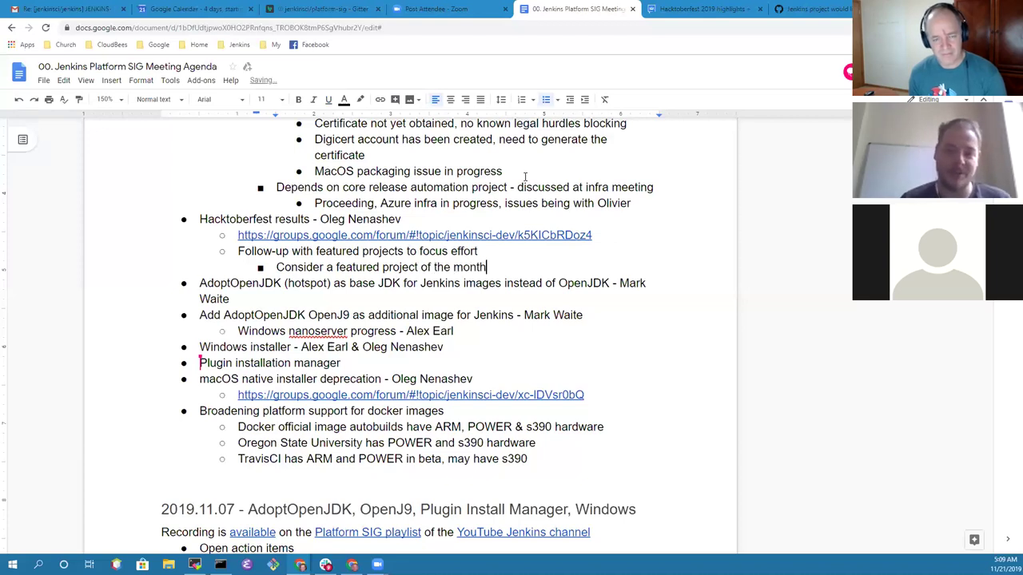
# Step: Add the bullets "Plugin documentation" and "Docker packaging" one level below the featured project bullet, followed by an empty bullet
pyautogui.press('Return')
pyautogui.press('Tab')
pyautogui.write('Plugin documentation')
pyautogui.press('Return')
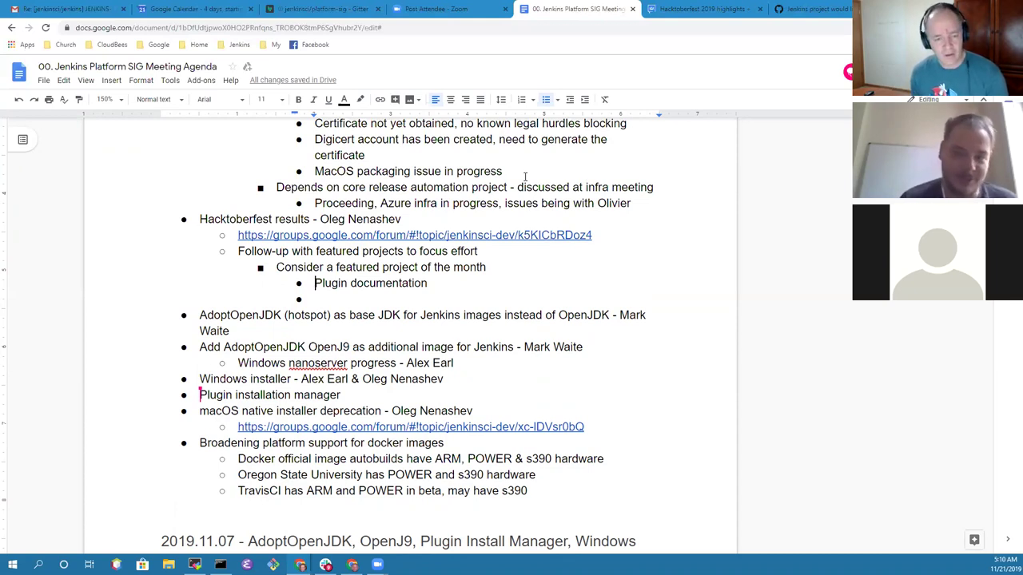
pyautogui.write('Docker packaging')
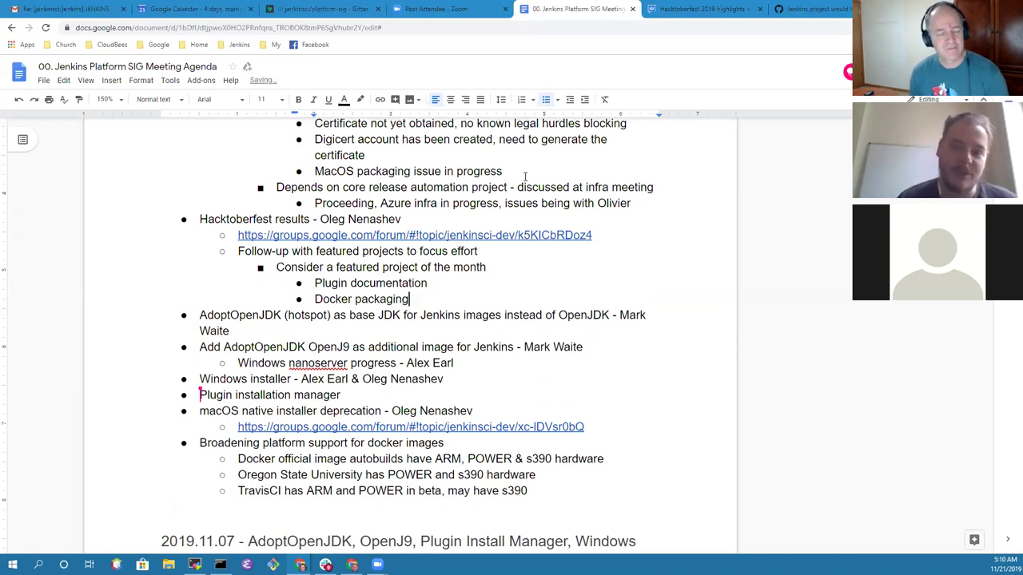
pyautogui.press('Return')
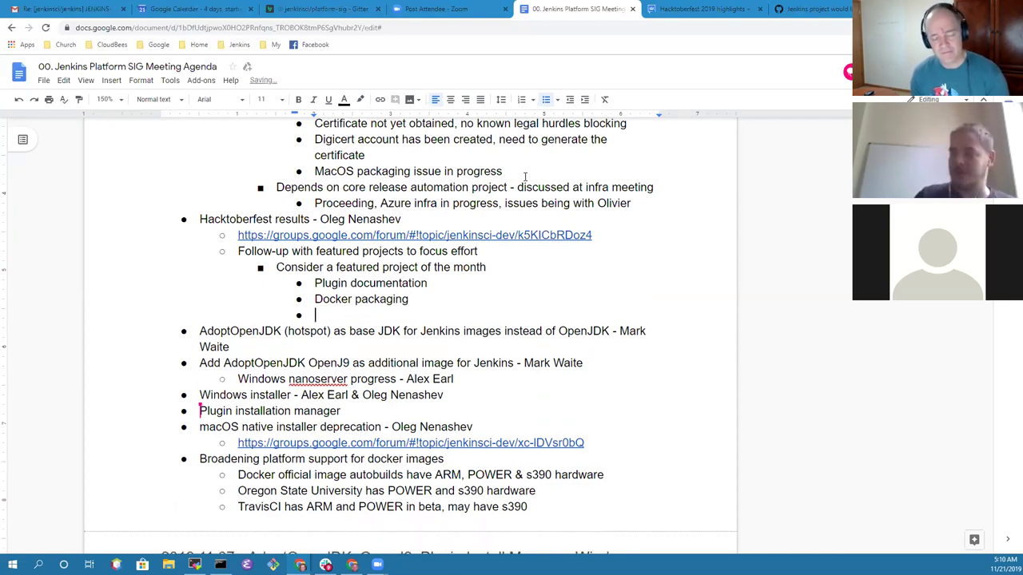
pyautogui.write('Other topics ')
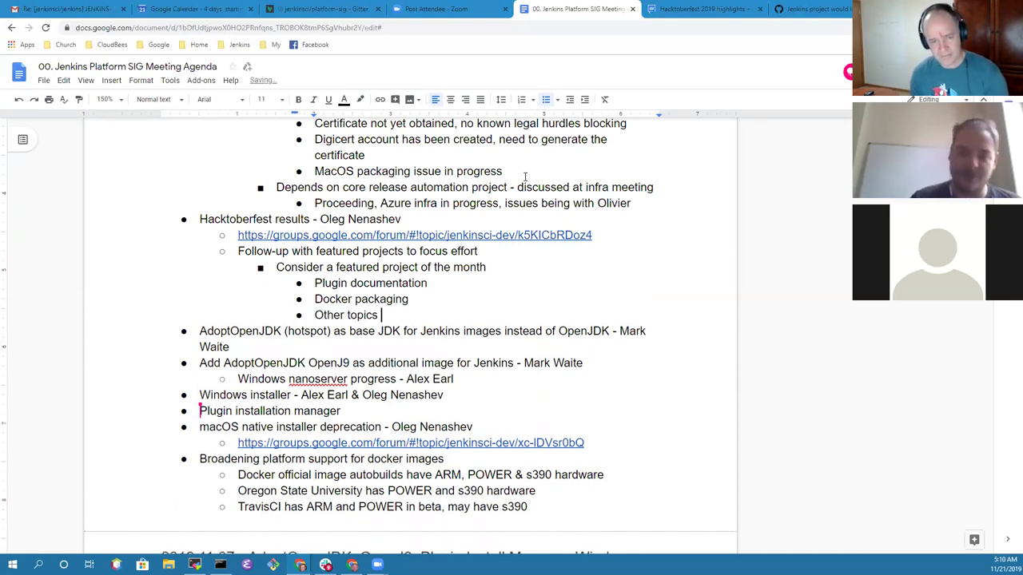
pyautogui.write('-')
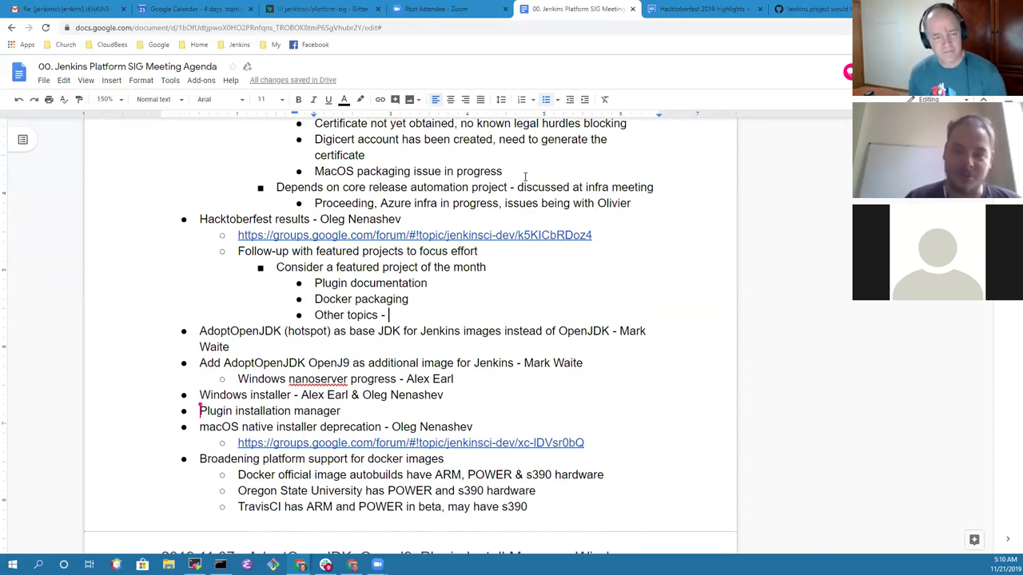
pyautogui.hotkey('shift', 'Home')
pyautogui.press('BackSpace')
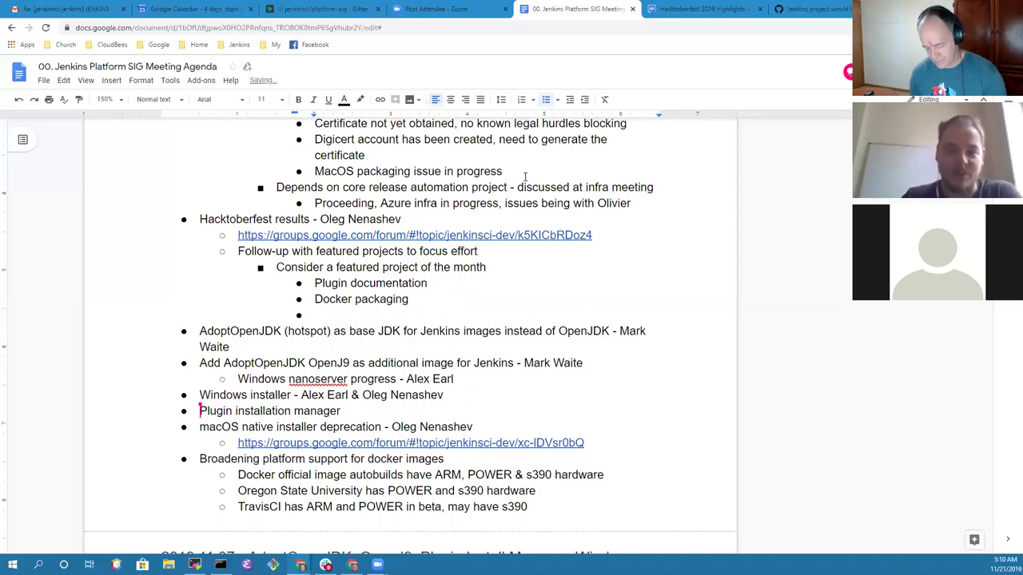
# Step: Enter "Increase energy by focusing on a specific project" in the empty bullet below "Docker packaging"
pyautogui.write('Increase ')
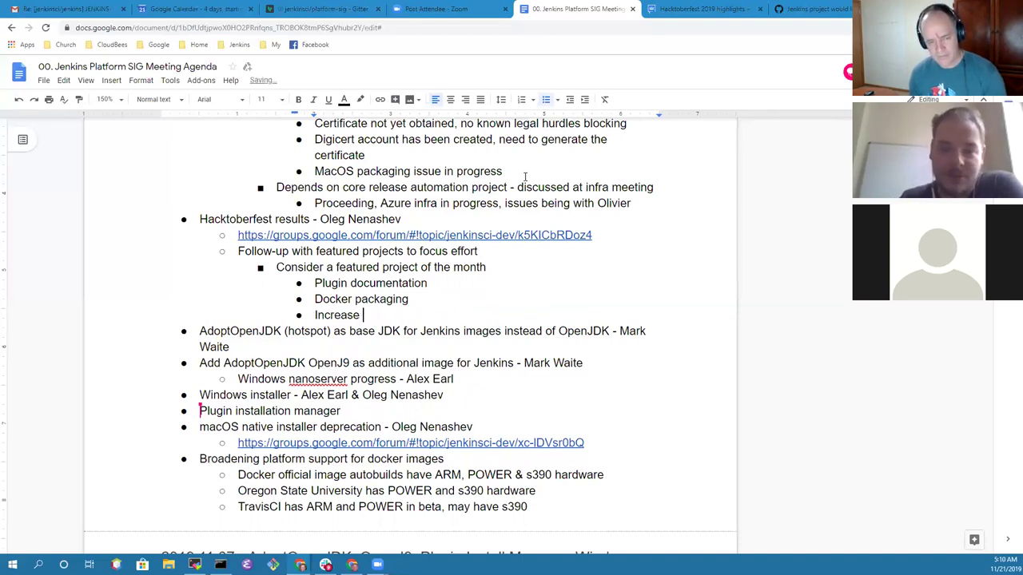
pyautogui.write('energy b')
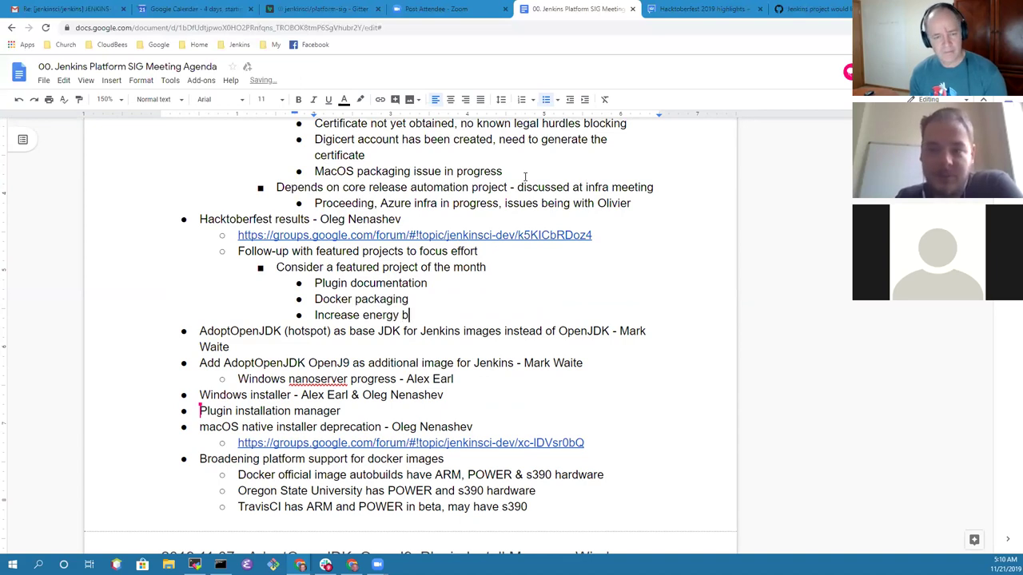
pyautogui.write('y ')
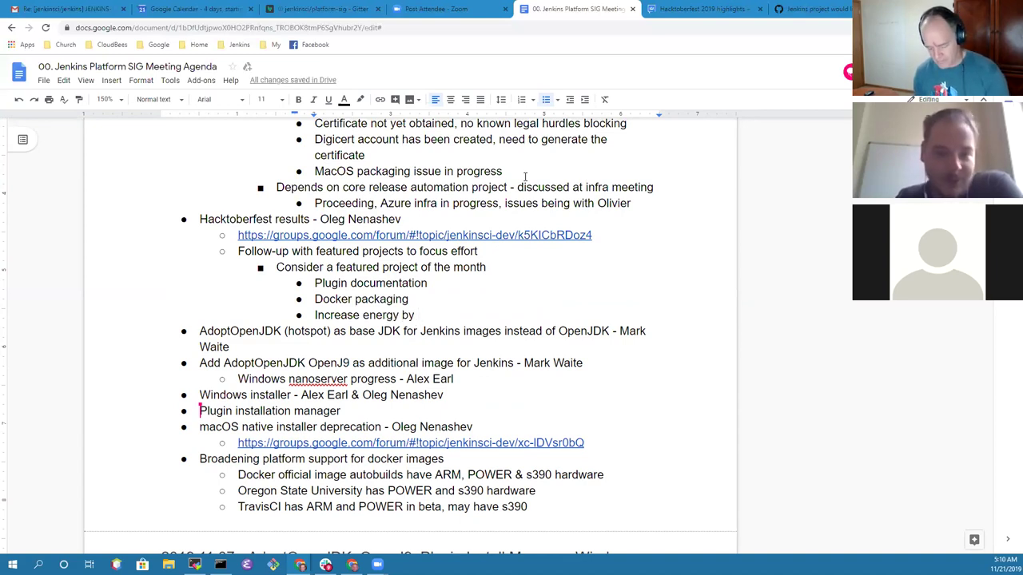
pyautogui.write('focusing on')
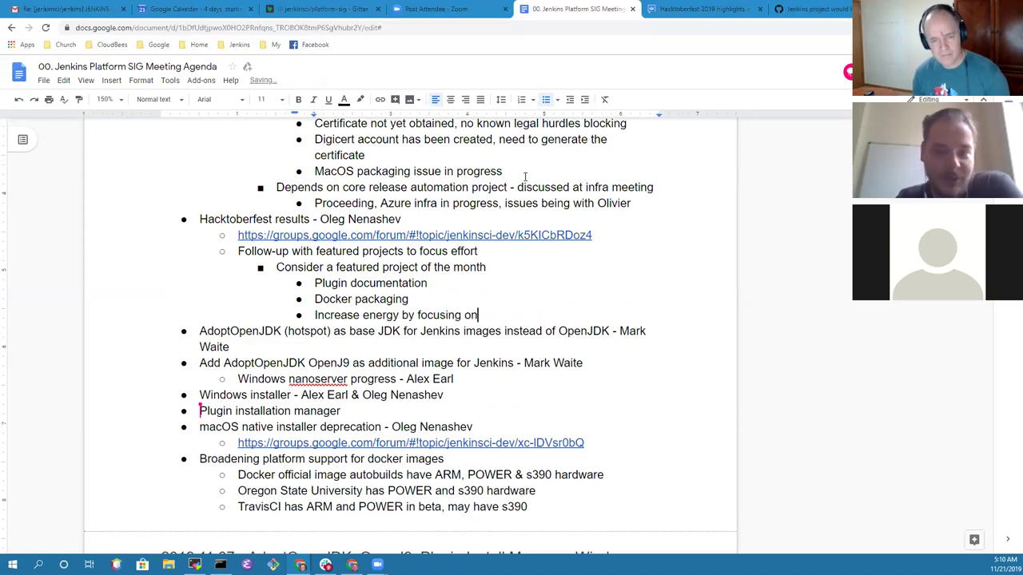
pyautogui.write(' a specific ')
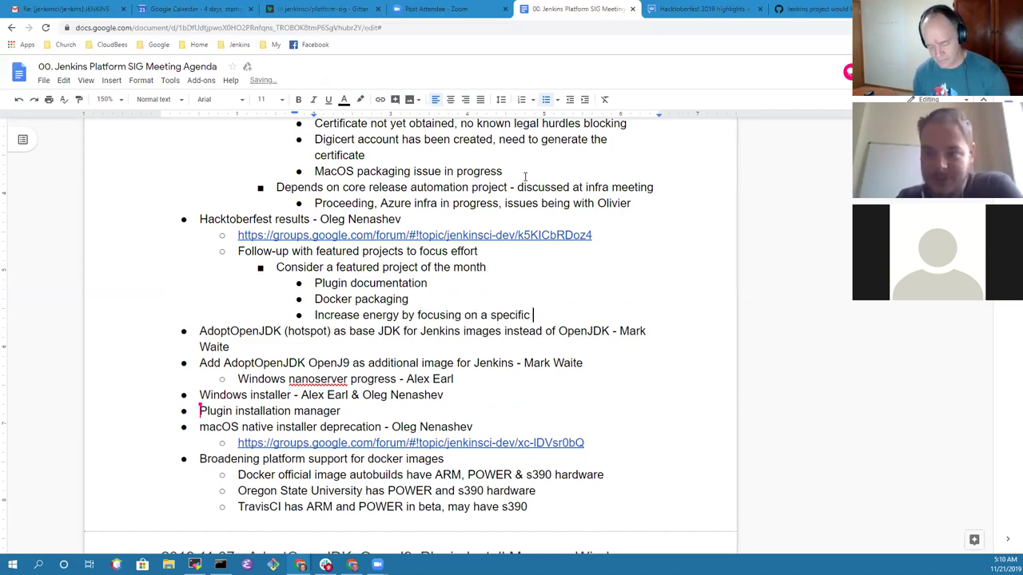
pyautogui.write('project')
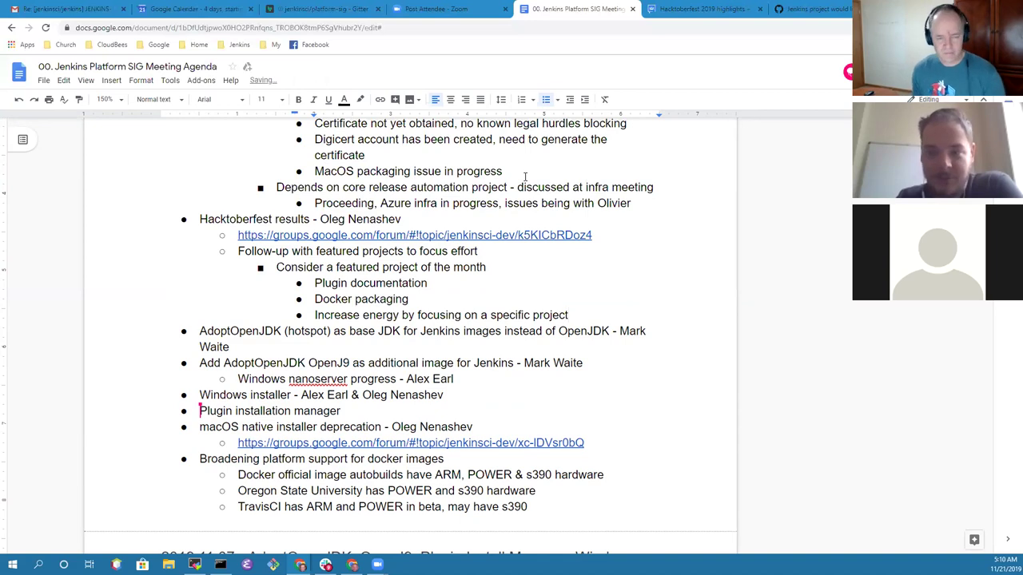
# Step: Reword the ending of the "Increase energy" bullet to "a specific part of project"
pyautogui.press('Up')
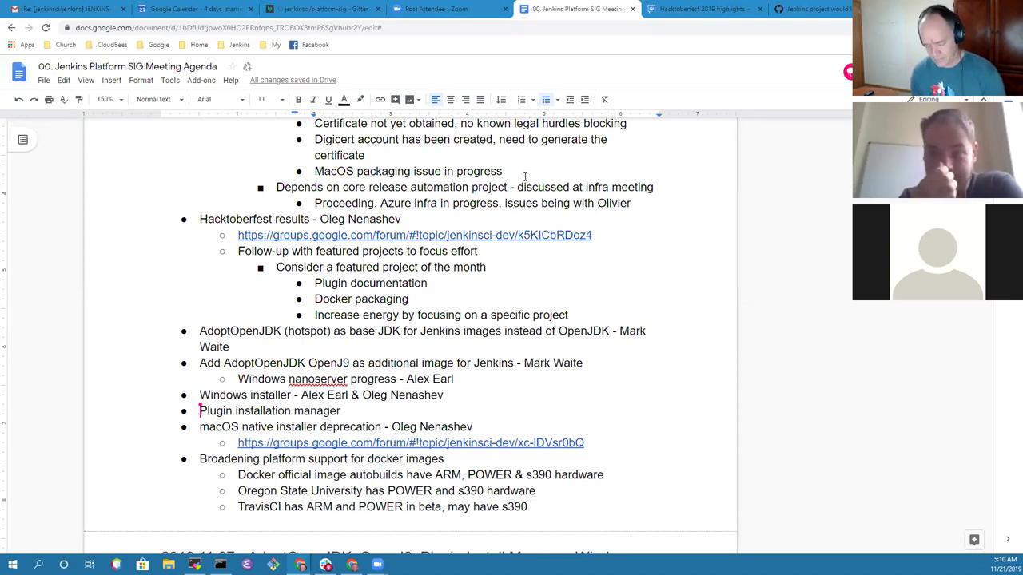
pyautogui.click(539, 315)
pyautogui.write('part of')
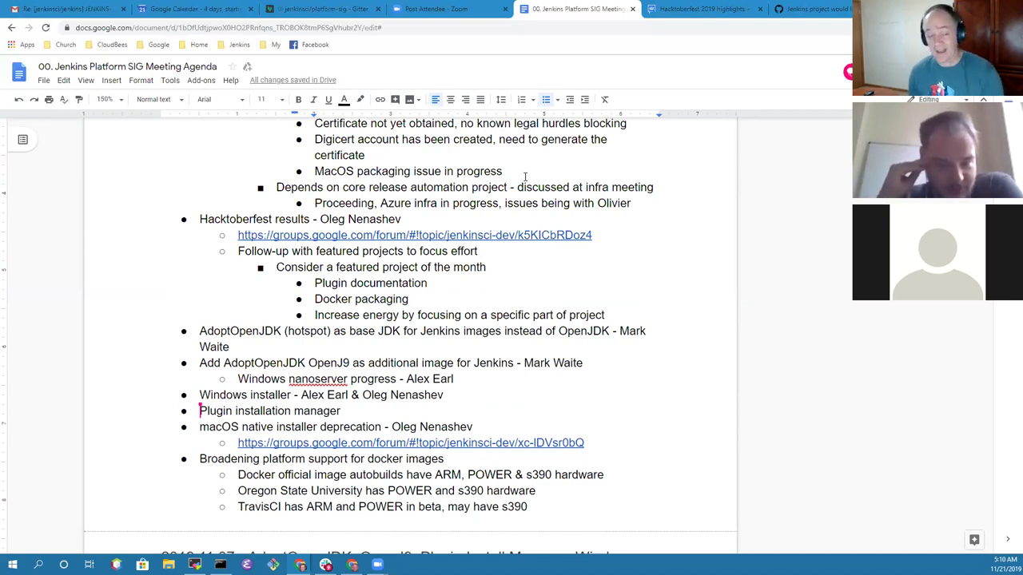
# Step: Highlight the bullet "Consider a featured project of the month" and return to the end of the "Increase energy" bullet
pyautogui.press('Up')
pyautogui.press('Up')
pyautogui.press('Up')
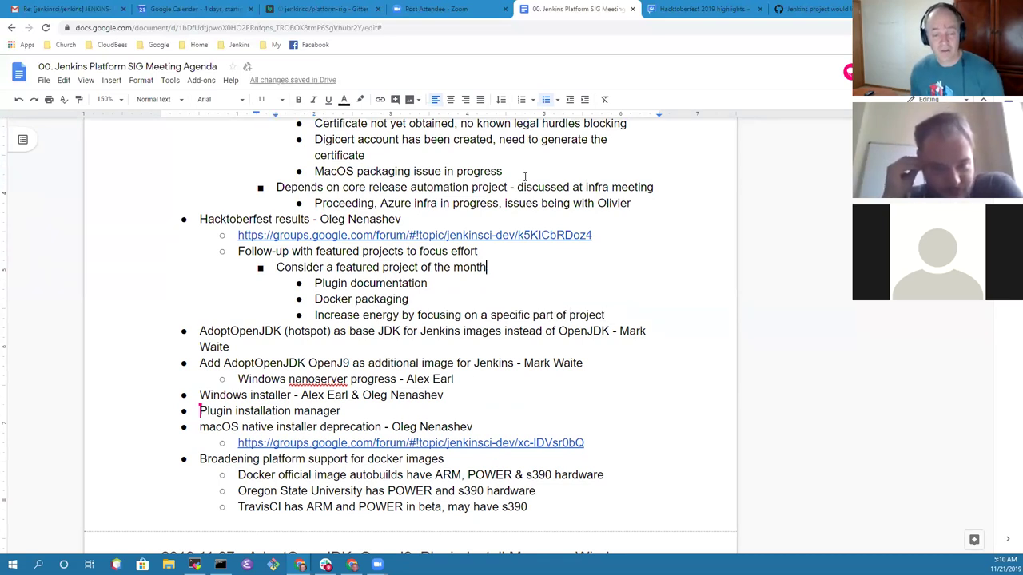
pyautogui.hotkey('shift', 'Home')
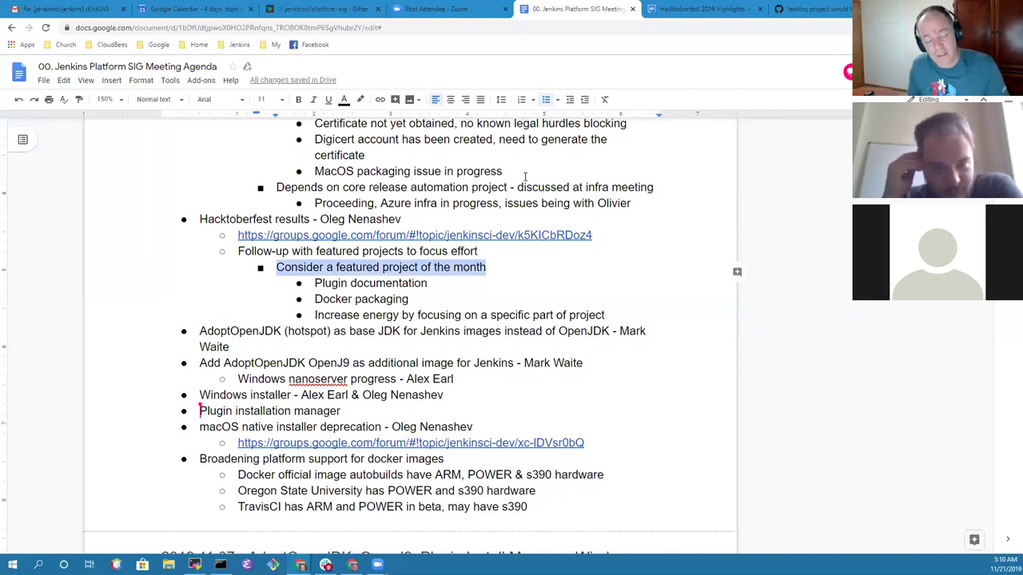
pyautogui.press('Down')
pyautogui.press('Down')
pyautogui.press('Down')
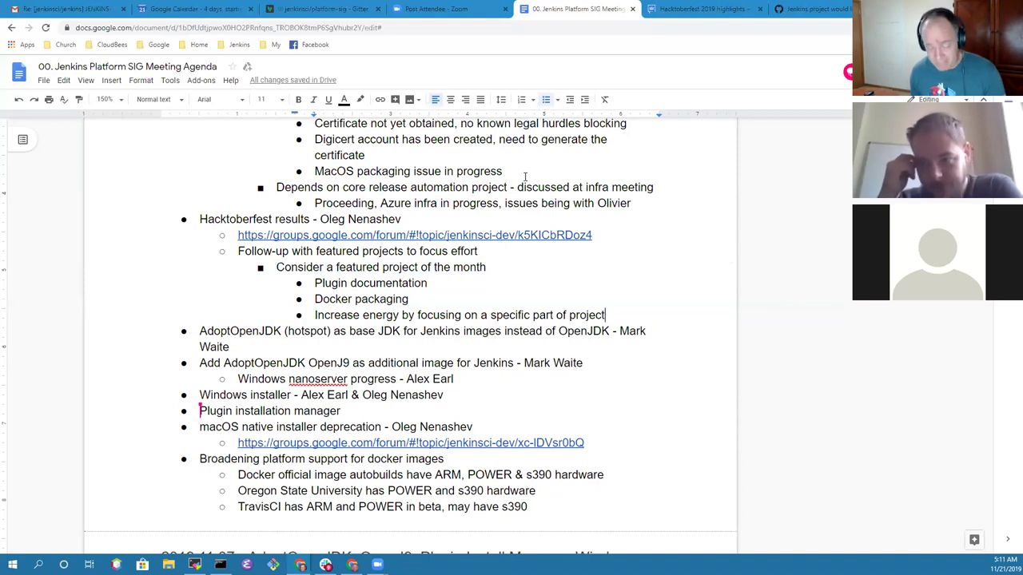
# Step: Highlight "AdoptOpenJDK (hotspot)" in the agenda item about the base JDK for Jenkins images
pyautogui.press('Right')
pyautogui.hotkey('ctrl', 'shift', 'Right')
pyautogui.hotkey('ctrl', 'shift', 'Right')
pyautogui.hotkey('shift', 'Right')
pyautogui.hotkey('shift', 'Left')
pyautogui.hotkey('ctrl', 'shift', 'Right')
pyautogui.hotkey('shift', 'Left')
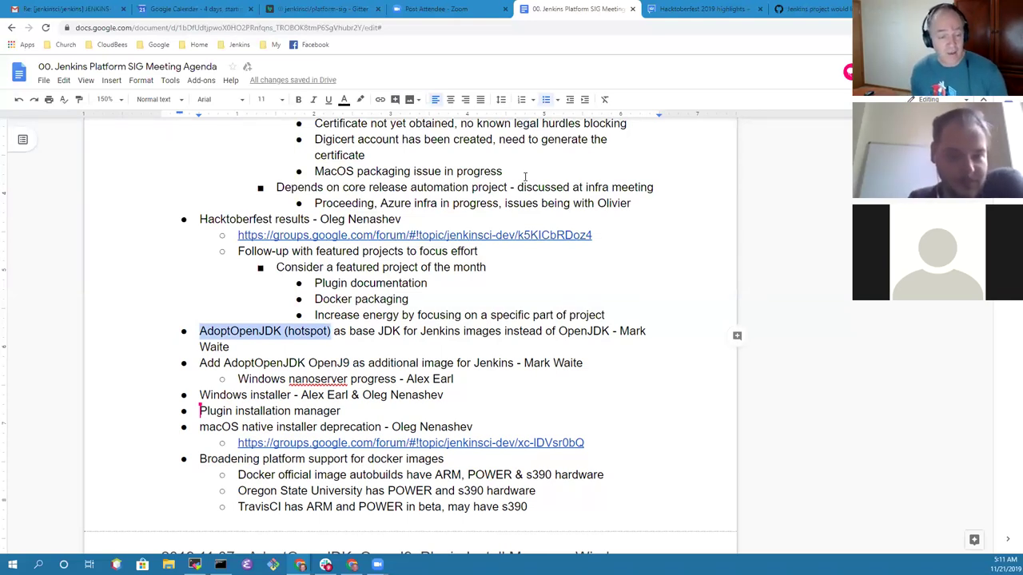
# Step: Add the sub-bullet "AdoptOpenJDK transition pull request not yet submitted" under the AdoptOpenJDK (hotspot) base JDK item
pyautogui.press('Down')
pyautogui.press('Return')
pyautogui.press('Tab')
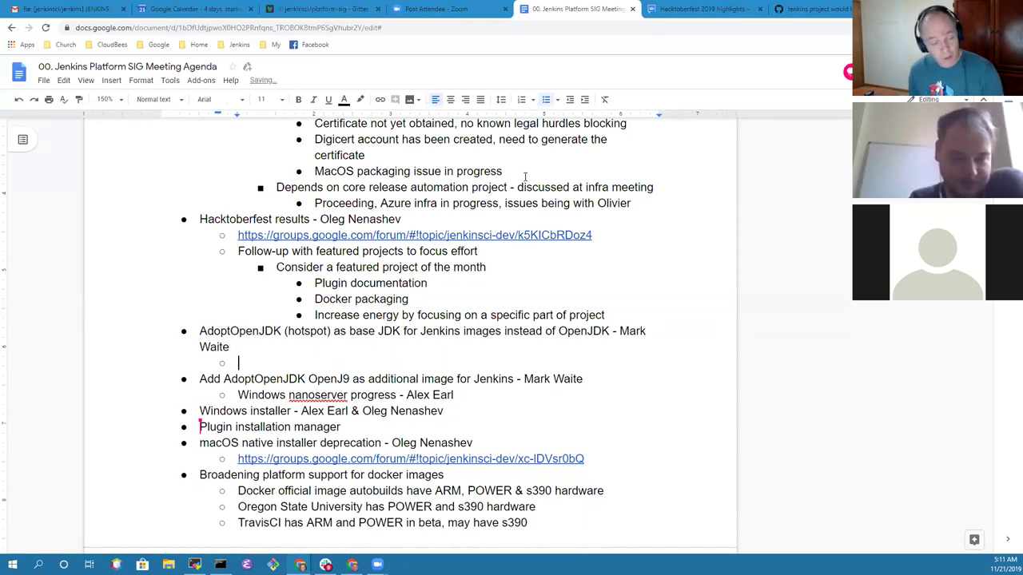
pyautogui.write('AsoptOP')
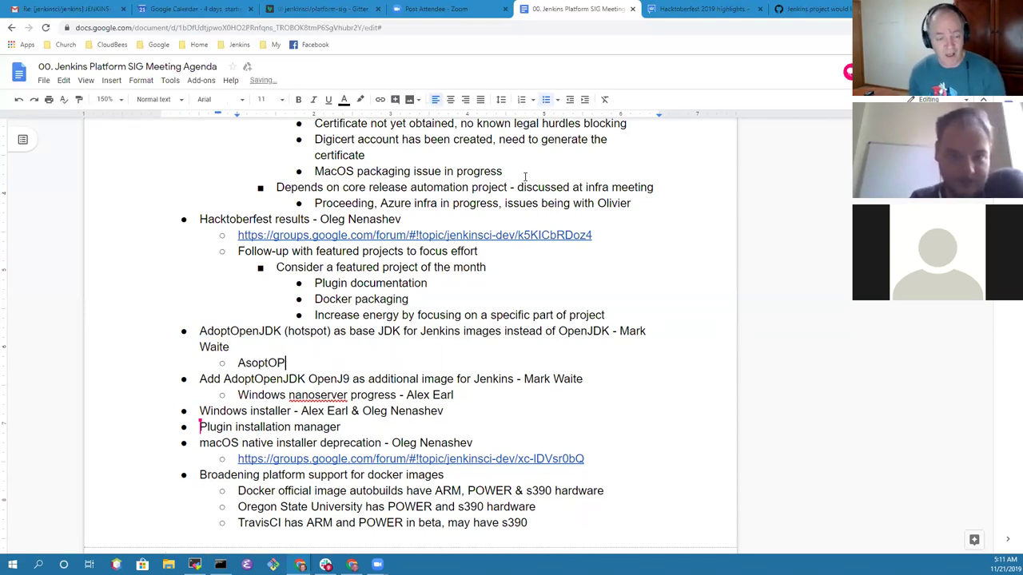
pyautogui.hotkey('ctrl', 'BackSpace')
pyautogui.write('Ad')
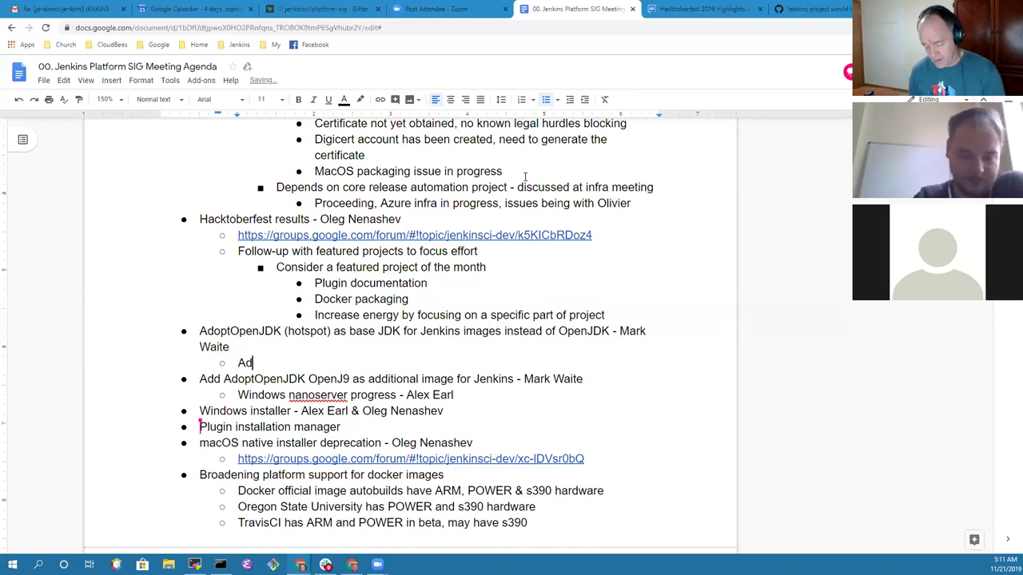
pyautogui.write('optOpenJDK')
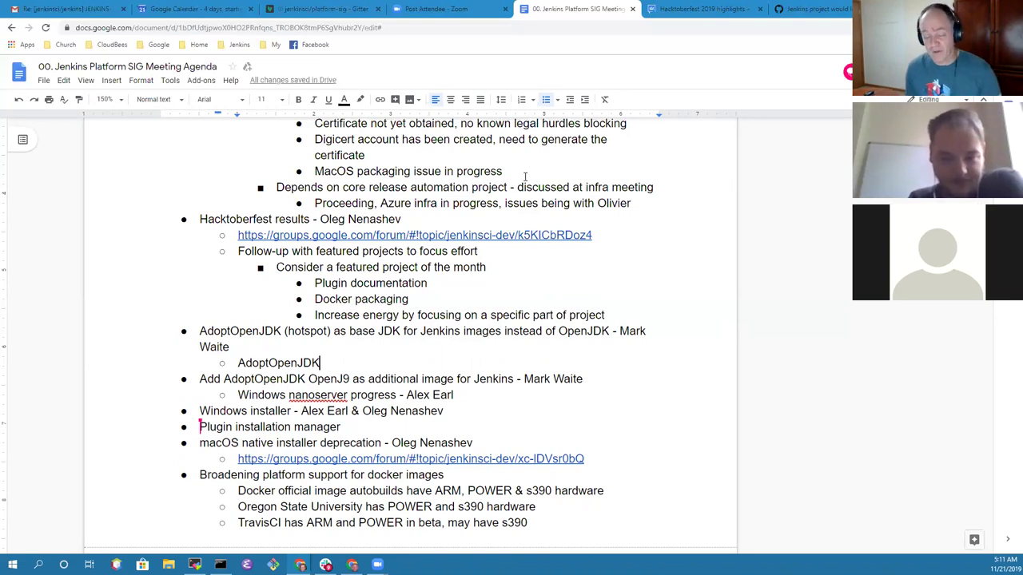
pyautogui.write(' transition pull ')
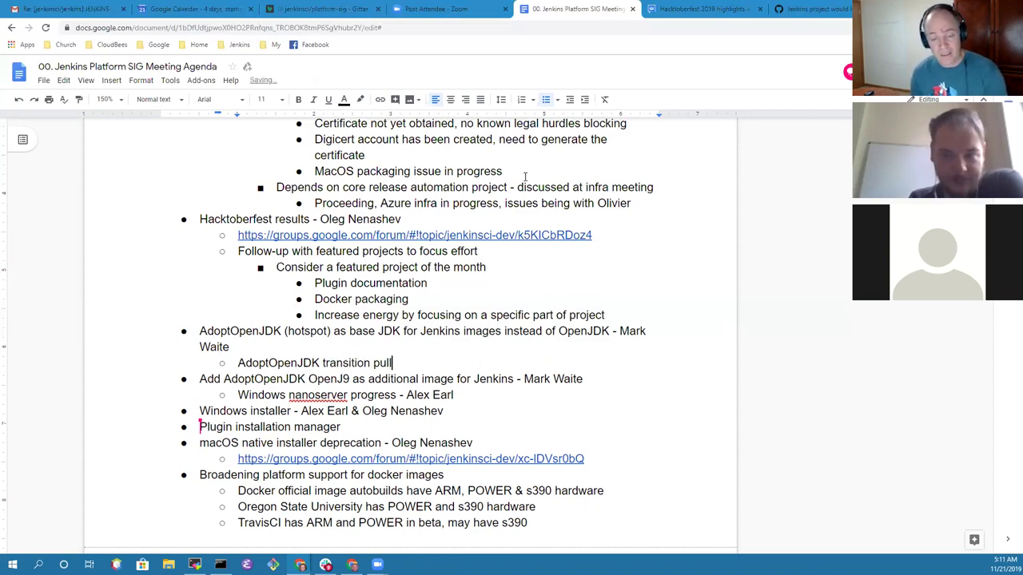
pyautogui.write('request')
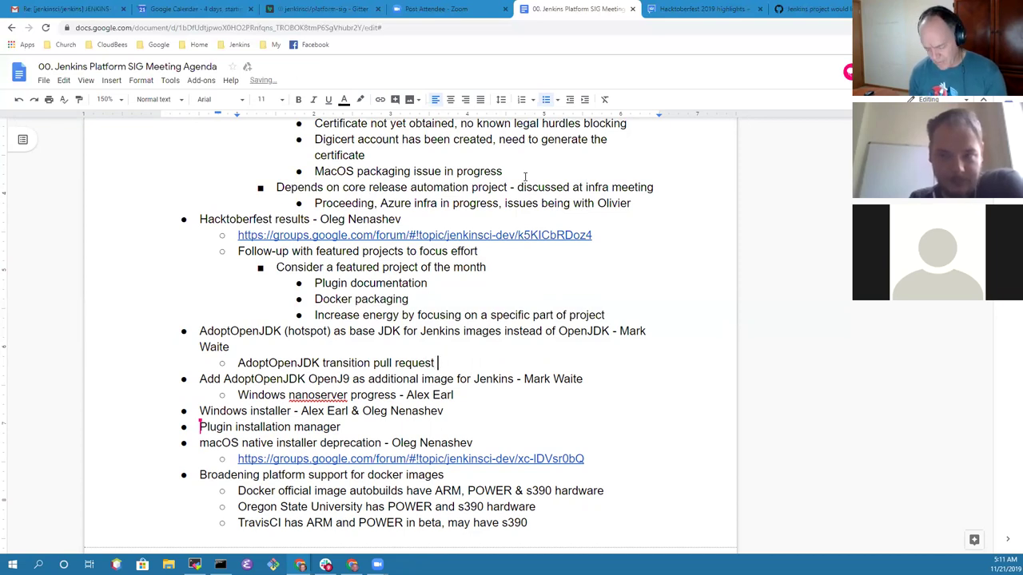
pyautogui.write(' not yet subm')
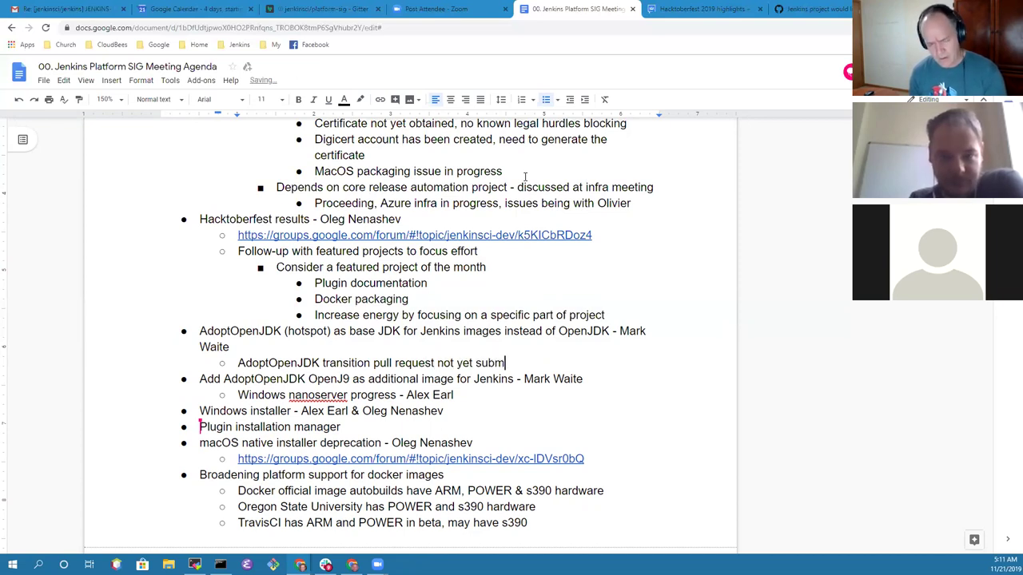
pyautogui.write('itted.')
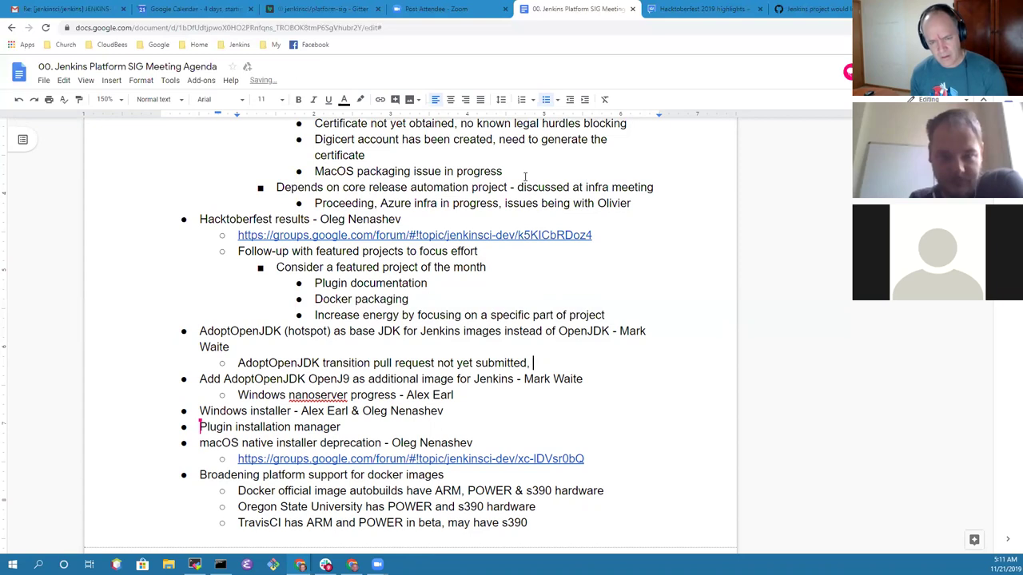
pyautogui.press('BackSpace')
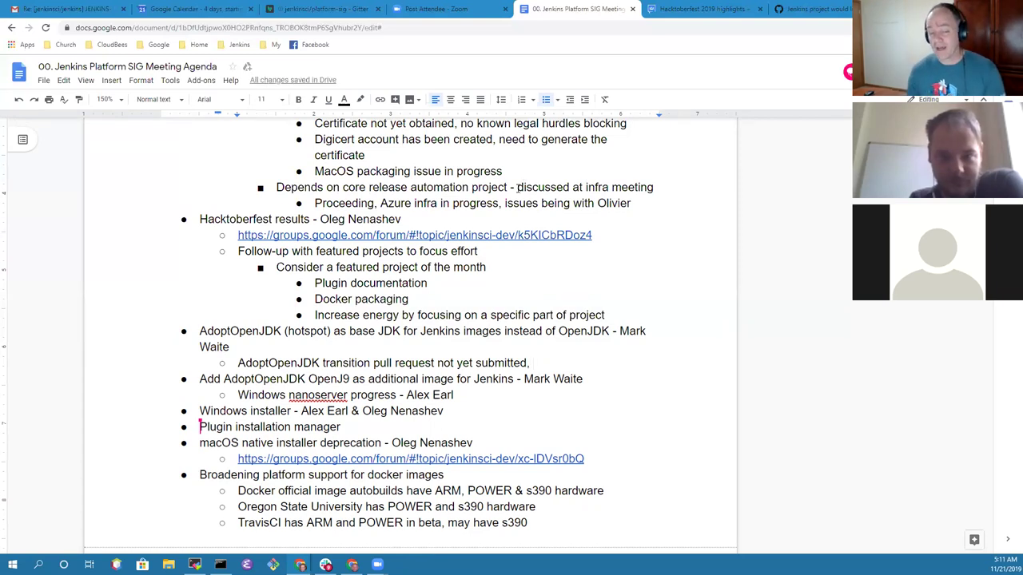
pyautogui.press('BackSpace')
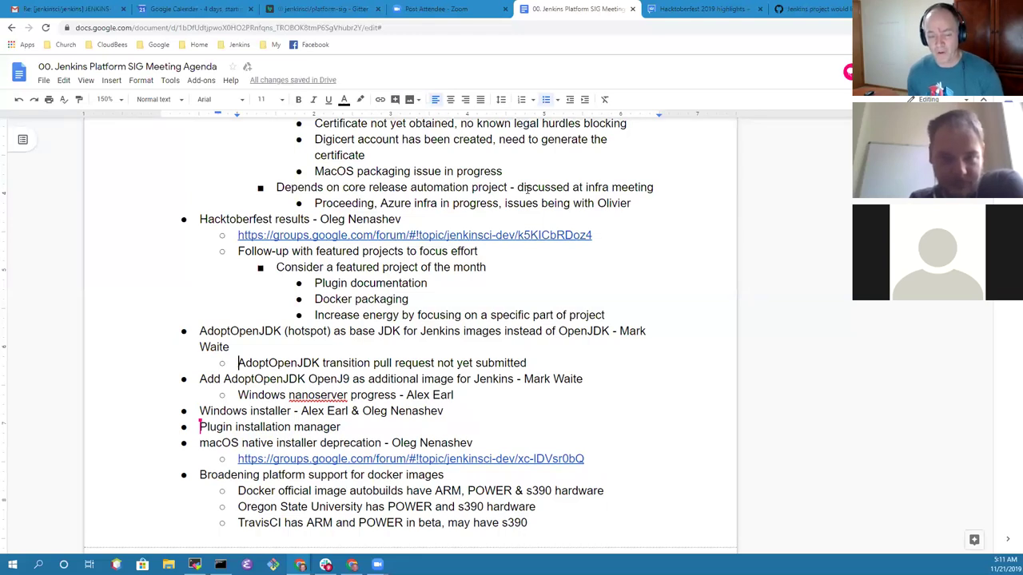
# Step: Add the sub-bullet "Likely wait a month before significant progress" below the note about the transition pull request
pyautogui.hotkey('shift', 'Home')
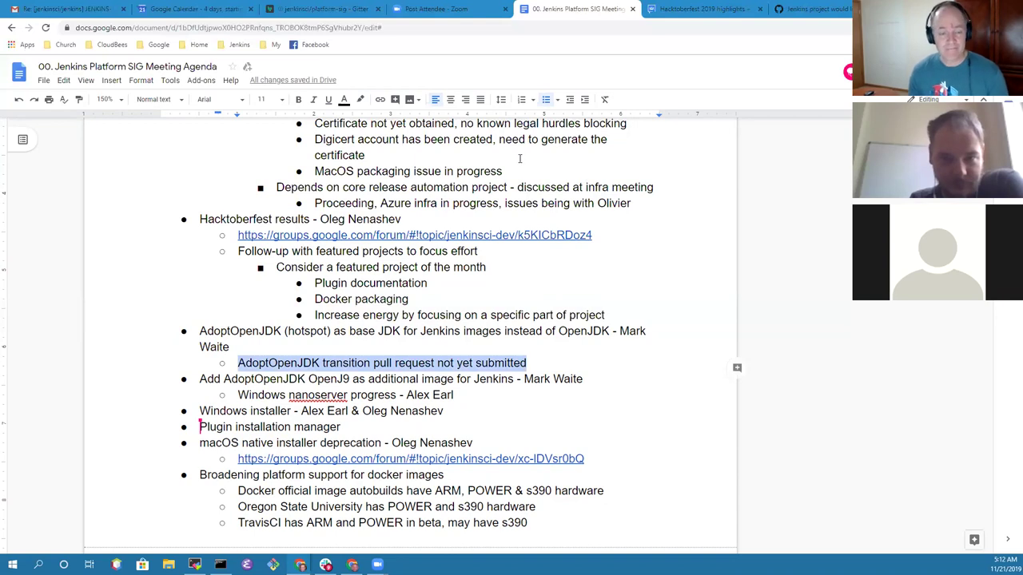
pyautogui.click(545, 357)
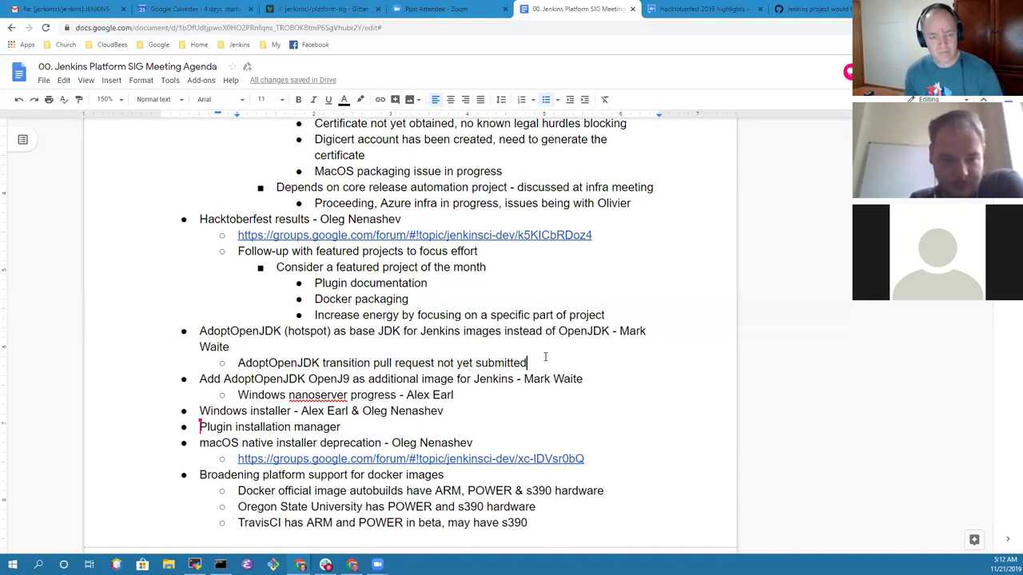
pyautogui.press('Return')
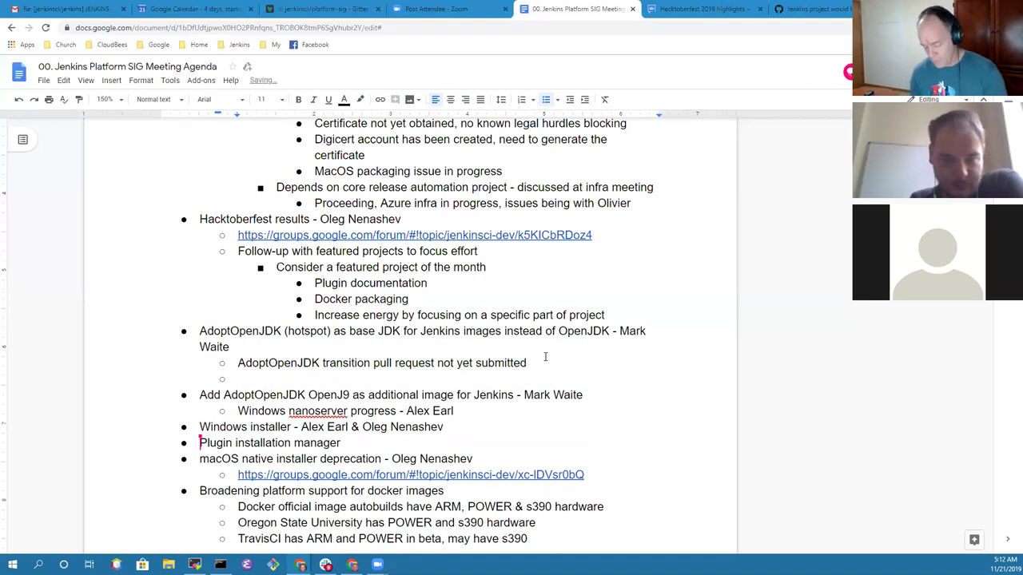
pyautogui.write('Likely wait a month before significant')
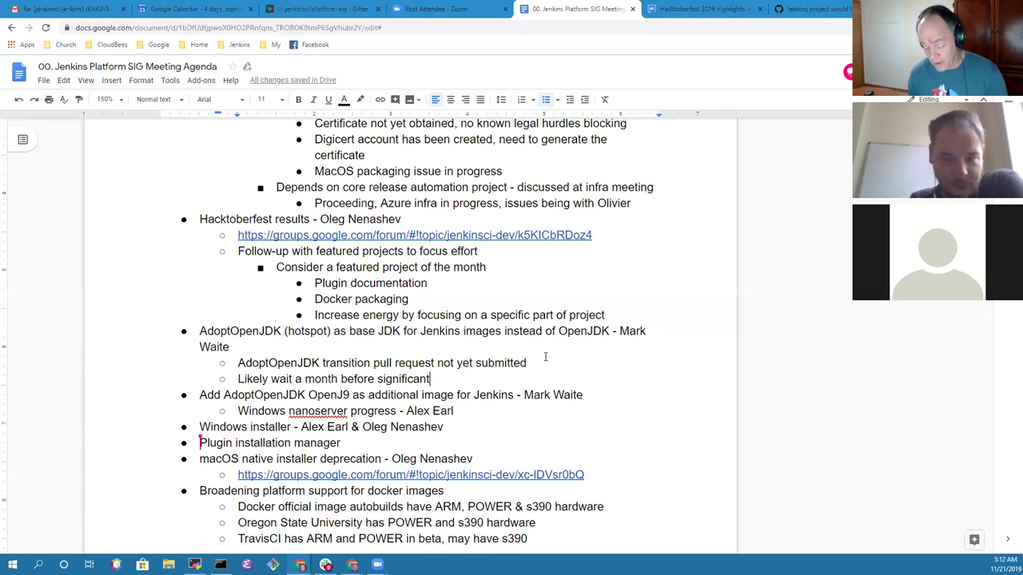
pyautogui.write(' progress')
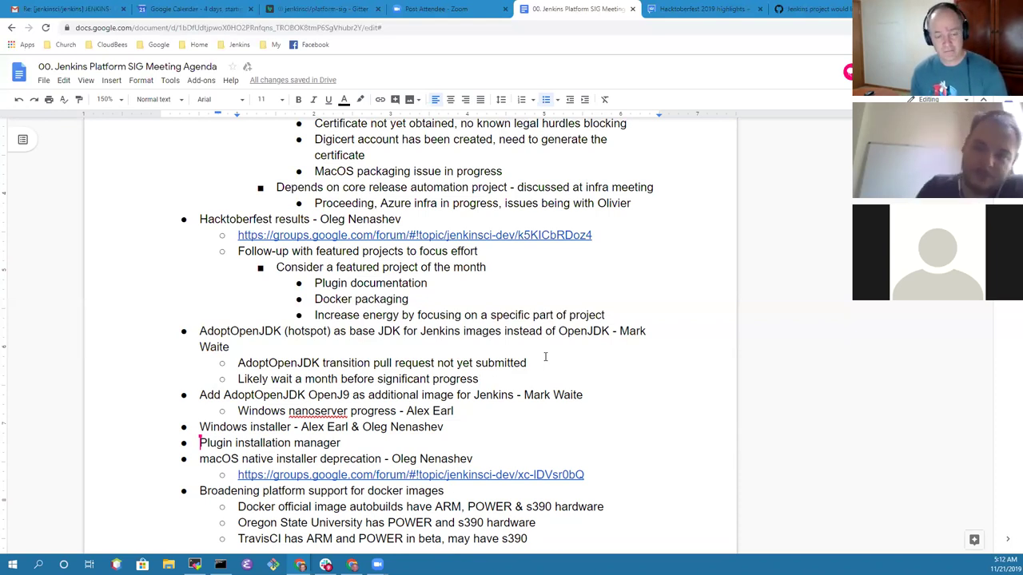
pyautogui.write(', may b')
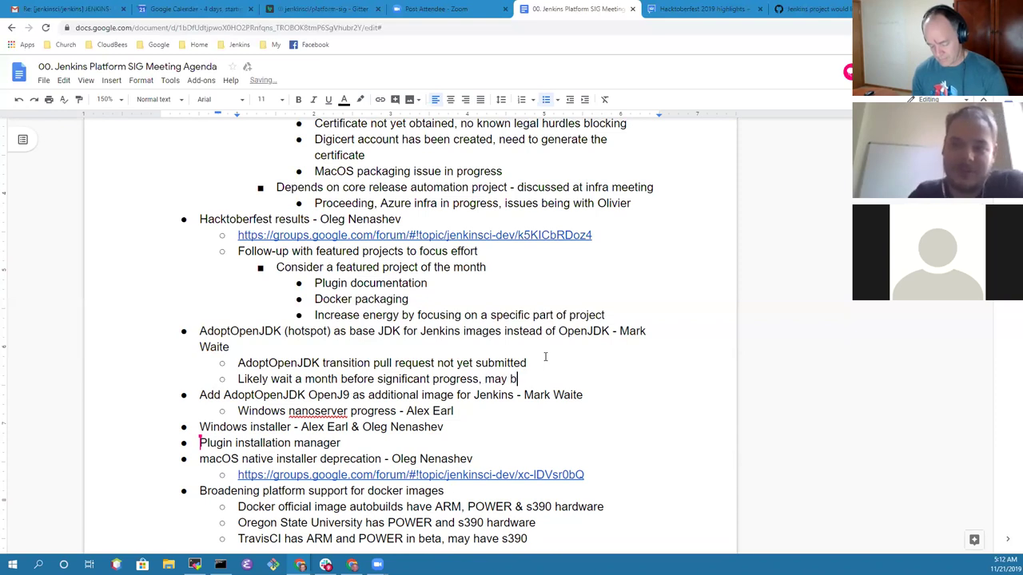
pyautogui.write('e consi')
pyautogui.press('BackSpace')
pyautogui.press('BackSpace')
pyautogui.press('BackSpace')
pyautogui.press('BackSpace')
pyautogui.press('BackSpace')
pyautogui.press('BackSpace')
pyautogui.press('BackSpace')
pyautogui.press('BackSpace')
pyautogui.press('BackSpace')
pyautogui.press('BackSpace')
pyautogui.press('BackSpace')
pyautogui.press('BackSpace')
pyautogui.press('BackSpace')
pyautogui.press('BackSpace')
# Step: Add the sub-bullet "Not yet proposed as a Hackfest topic for Dec 2, 2019 in Lisbon" below the significant progress note
pyautogui.press('Return')
pyautogui.write('Not yet props')
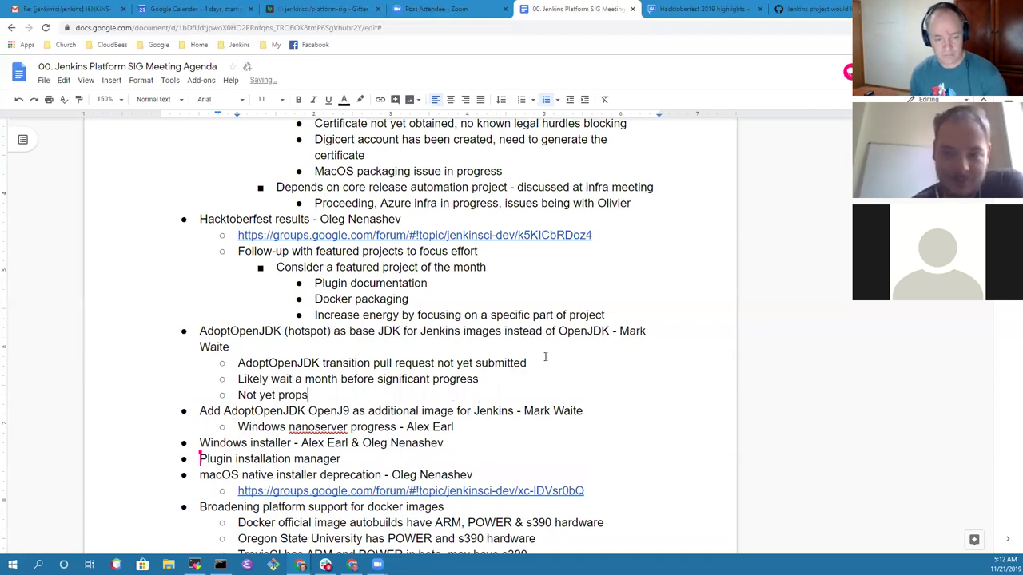
pyautogui.press('BackSpace')
pyautogui.write('osed as a ')
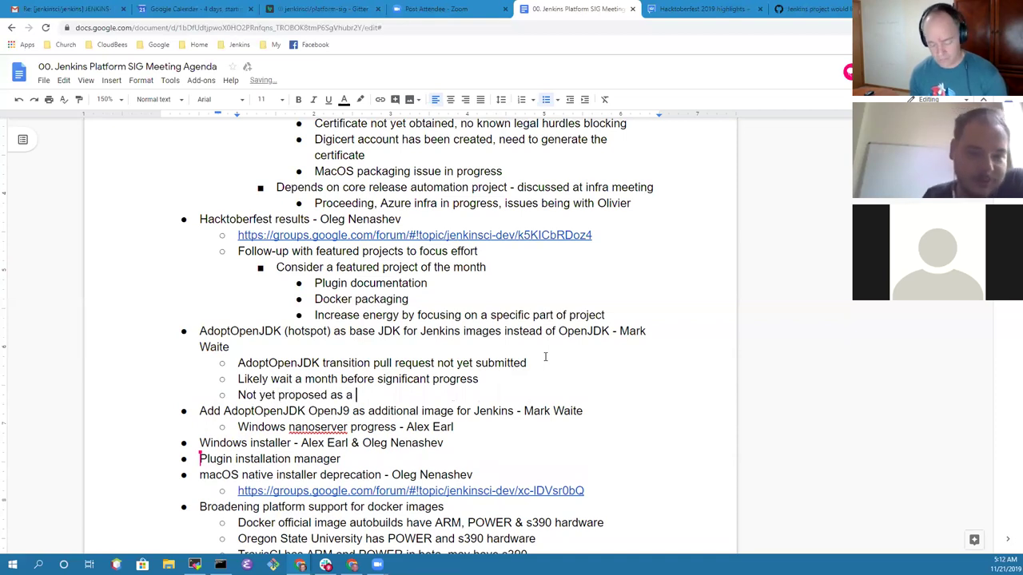
pyautogui.write('Hackfest')
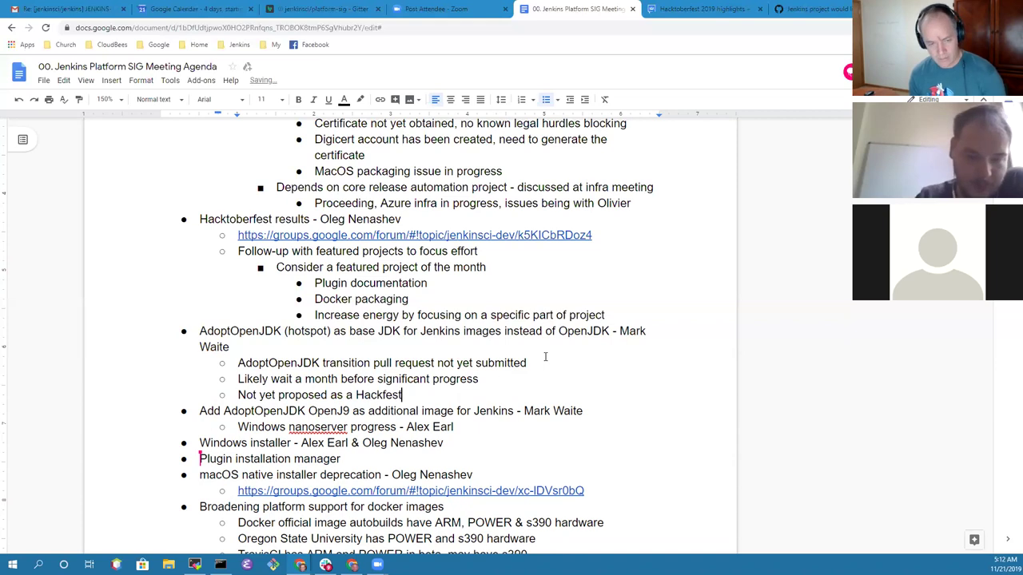
pyautogui.write(' topic for ')
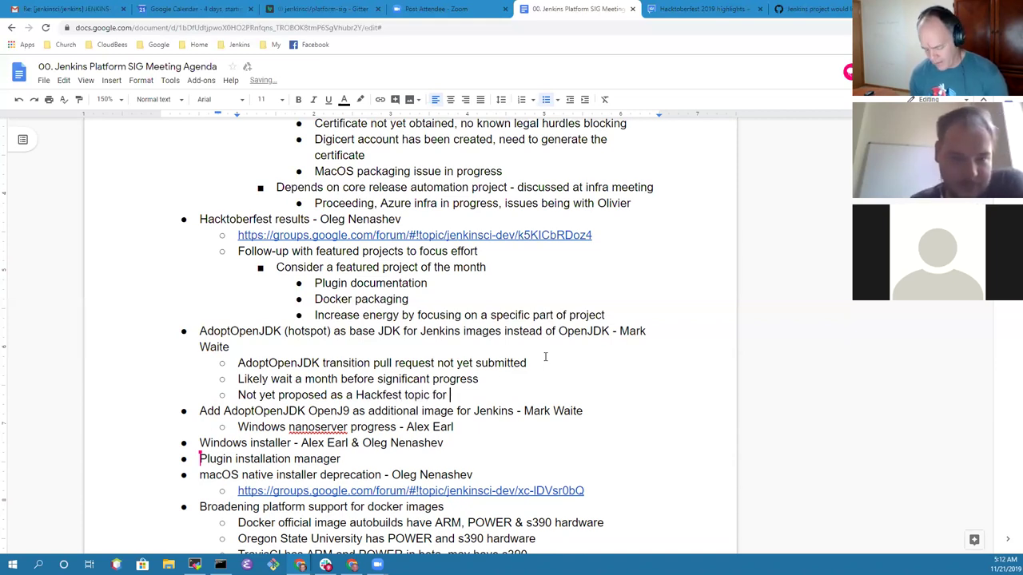
pyautogui.write('Dec ')
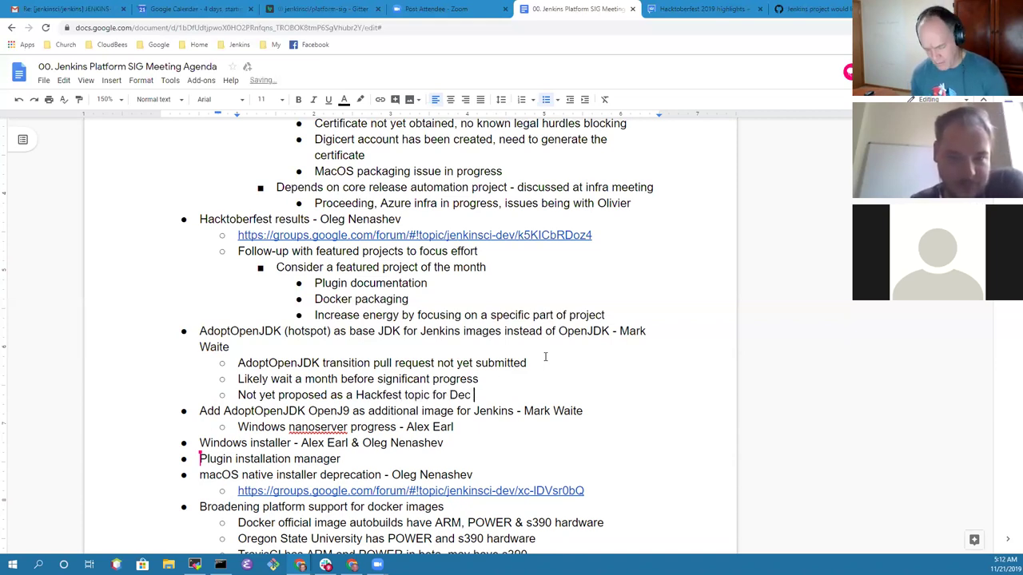
pyautogui.write('2, 201')
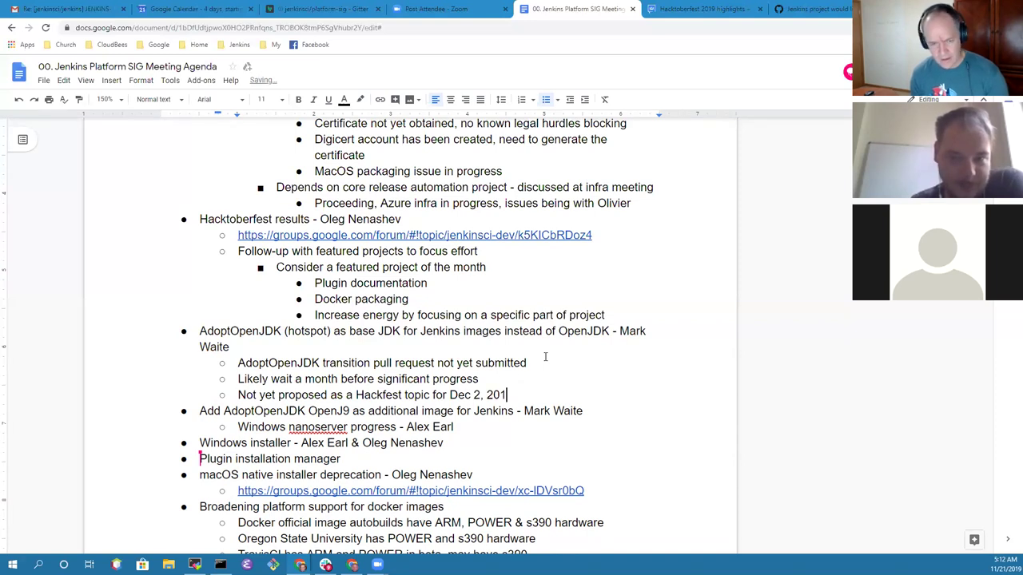
pyautogui.write('9 in Lisbon')
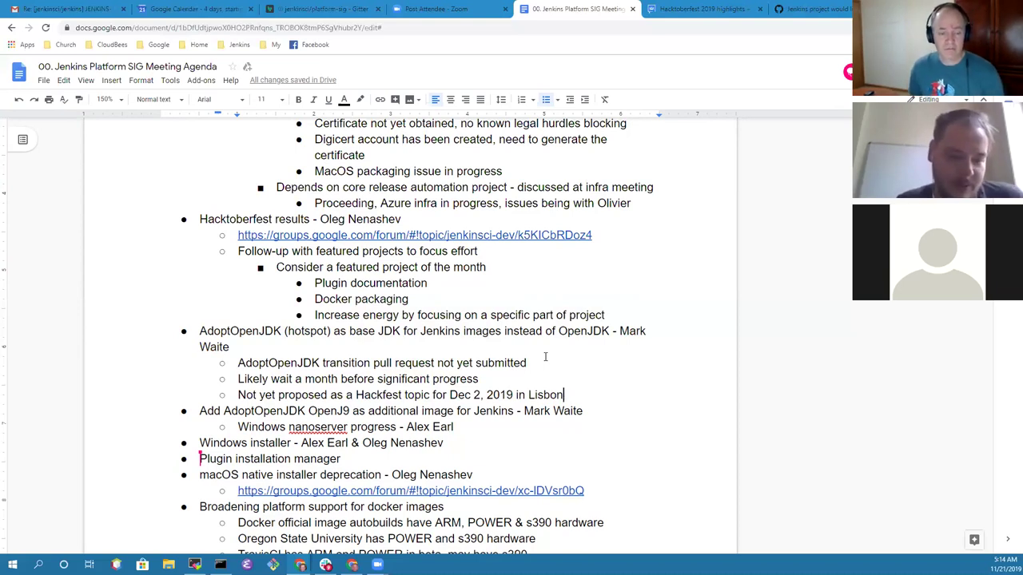
# Step: Add a sub-bullet below the Hackfest note with the colleague's first name followed by "spoke with the AdoptOpenJDK team next week"
pyautogui.press('Down')
pyautogui.press('Home')
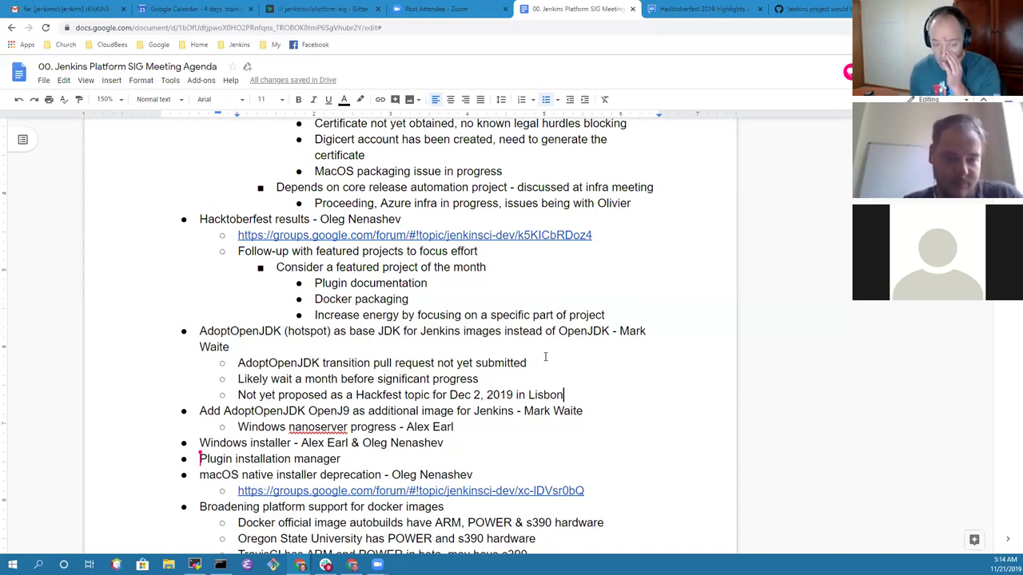
pyautogui.press('Left')
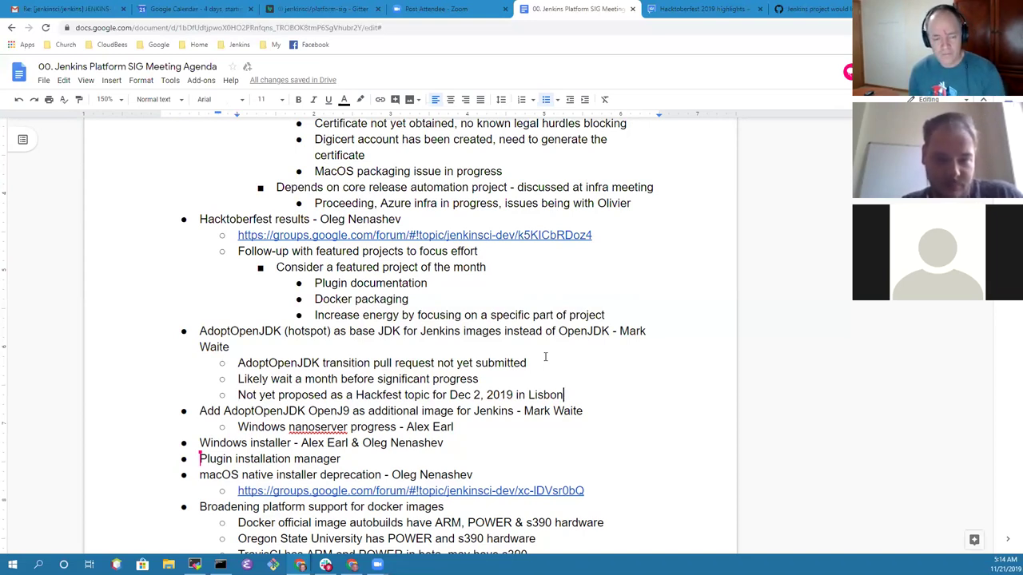
pyautogui.press('Return')
pyautogui.write('Jordan ')
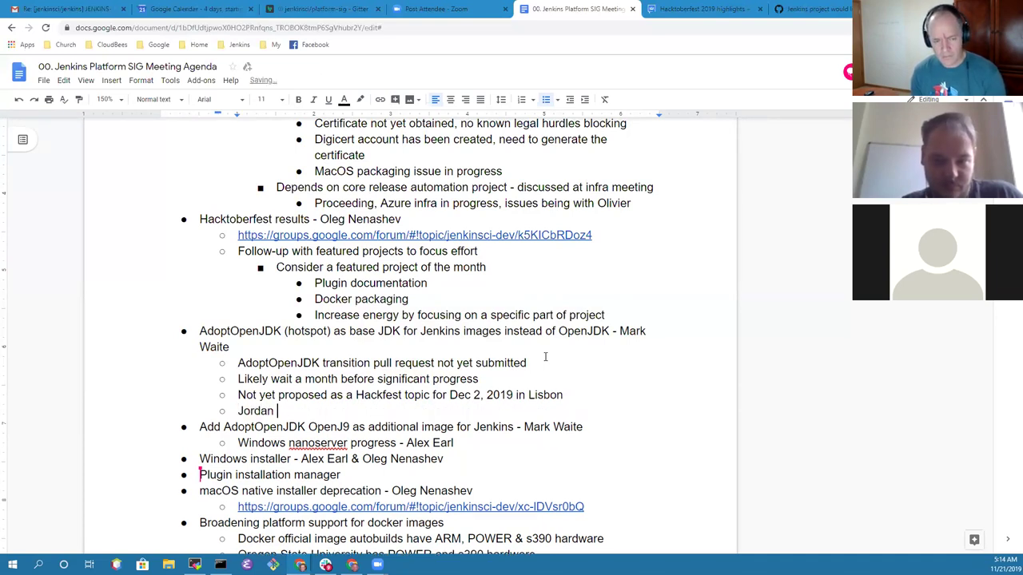
pyautogui.write('spoke with the ')
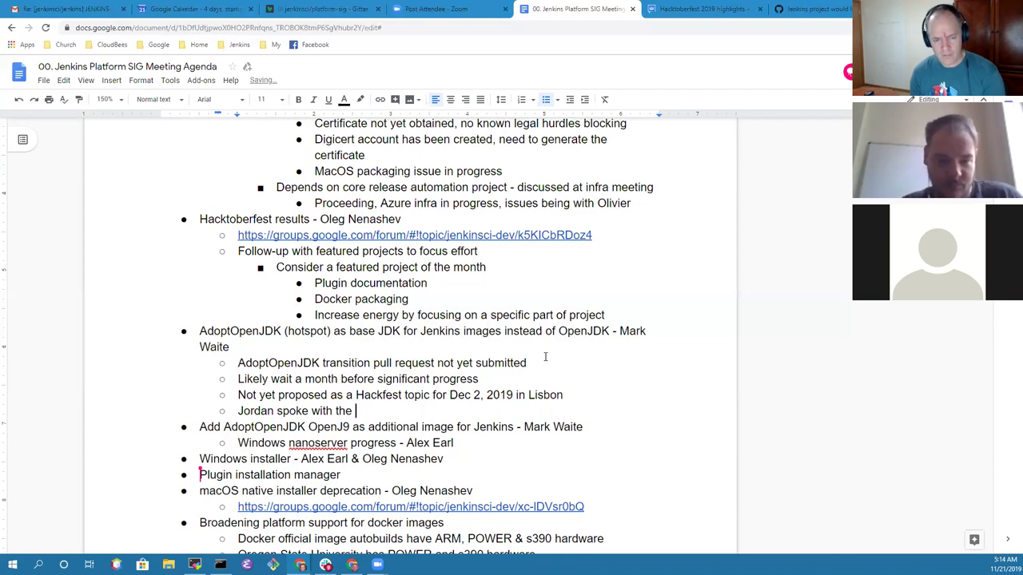
pyautogui.write('AdoptOpen')
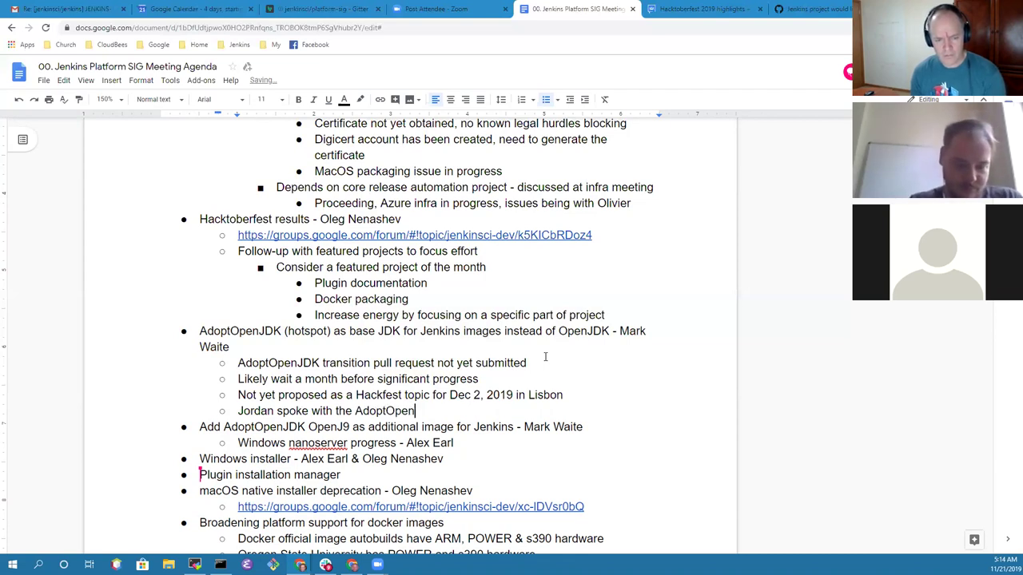
pyautogui.write('JDK team next')
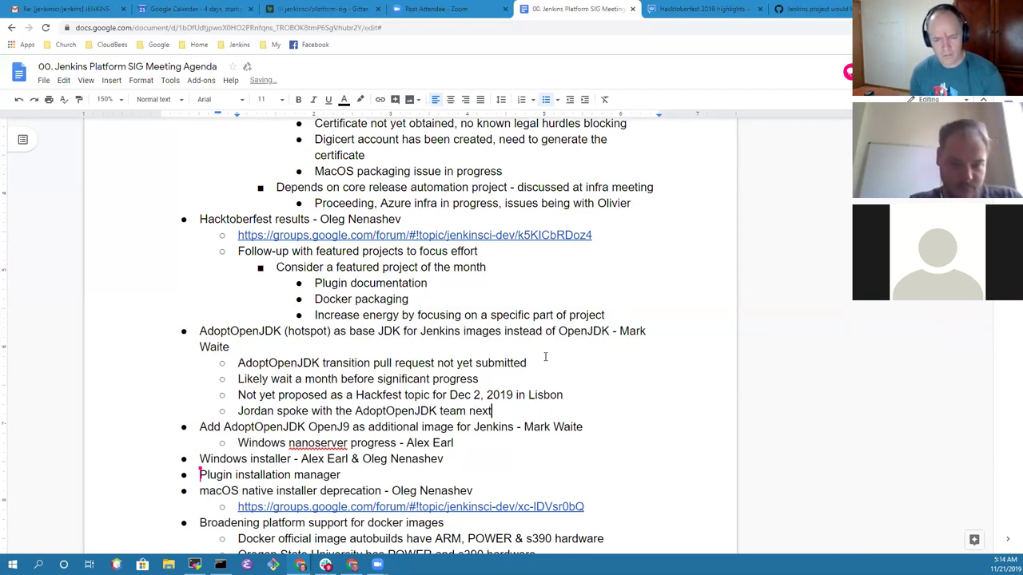
pyautogui.write(' week')
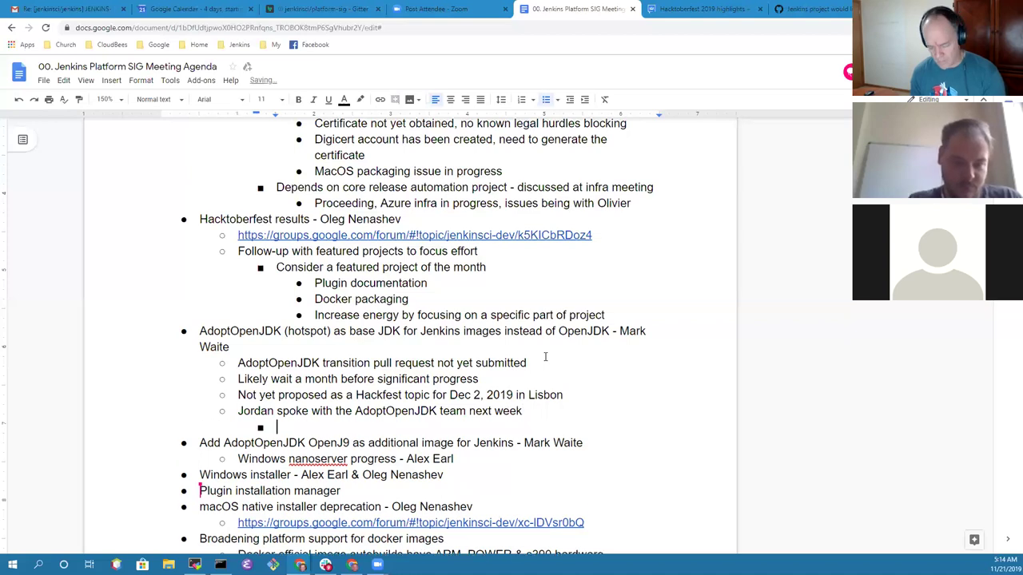
# Step: Add the nested bullet "Debian, Alpine, and UBI images soon to be enabled" under the note about speaking with the AdoptOpenJDK team
pyautogui.write('Debian, Alpine and')
pyautogui.press('BackSpace')
pyautogui.press('BackSpace')
pyautogui.press('BackSpace')
pyautogui.press('BackSpace')
pyautogui.write(', and UBI images ')
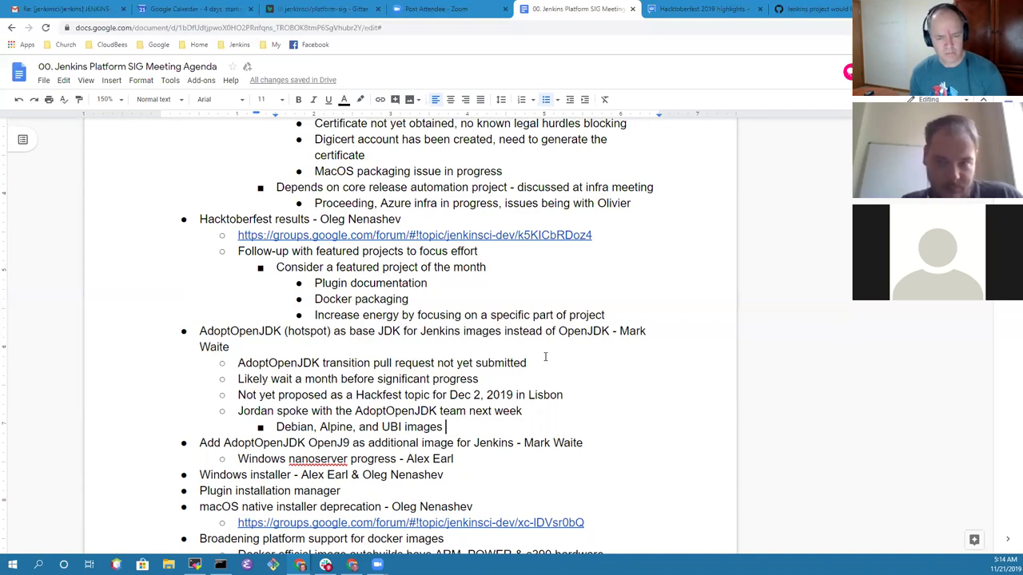
pyautogui.write('soon to b')
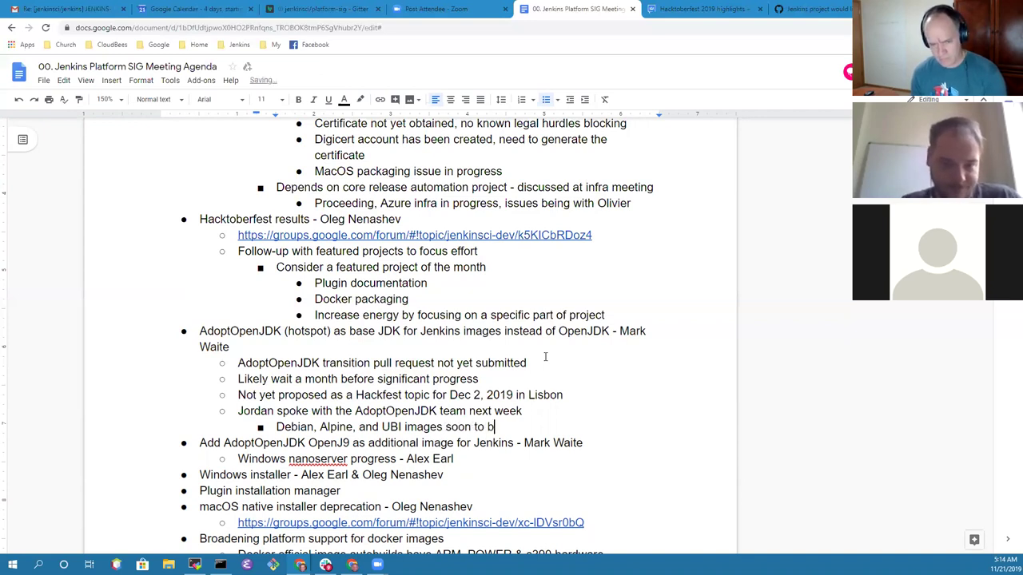
pyautogui.write('e enabled')
# Step: Add the bullet "Will push to unofficial repo first" at the same level below the Debian, Alpine, and UBI images bullet
pyautogui.press('Return')
pyautogui.write('W')
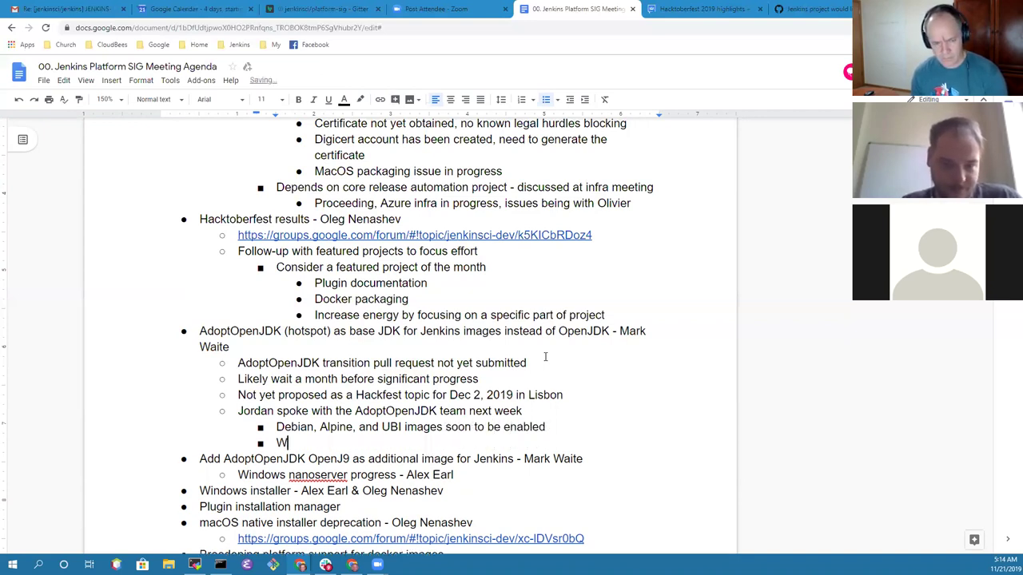
pyautogui.write('ill push to unof')
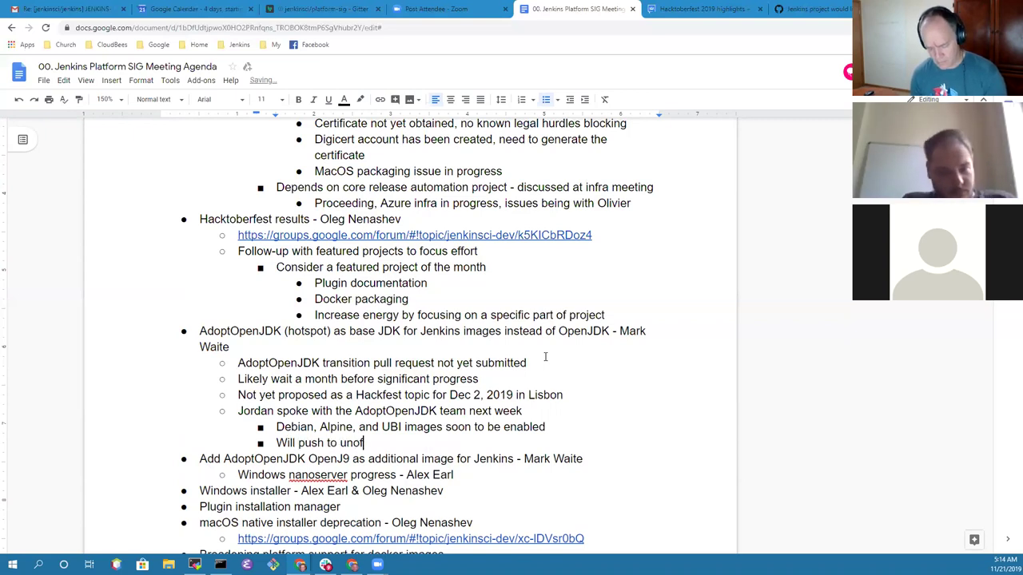
pyautogui.write('ficial repo first')
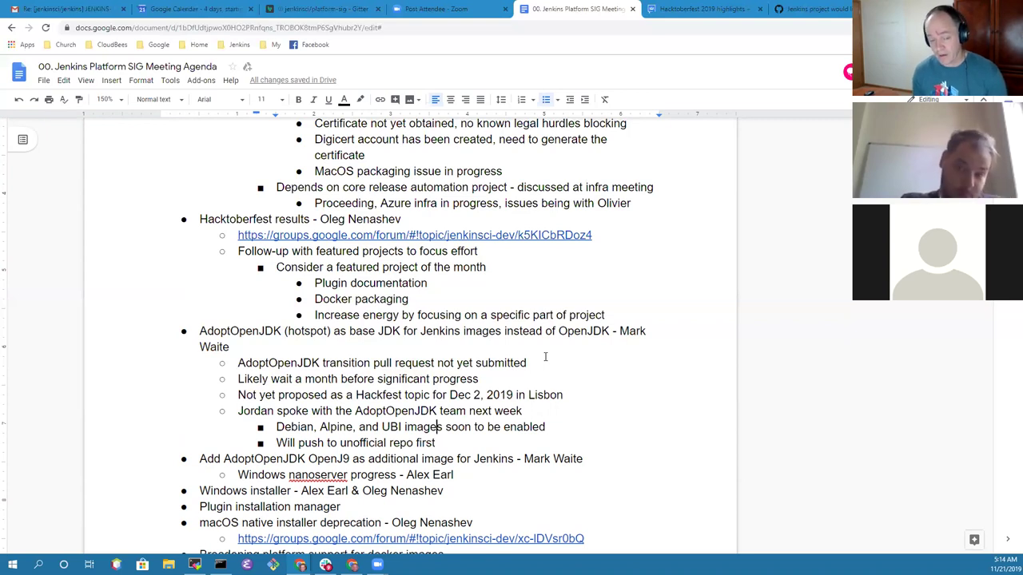
# Step: Add the nested bullet "Will attempt Alpine again" under the Debian, Alpine, and UBI images bullet
pyautogui.hotkey('ctrl', 'shift', 'Right')
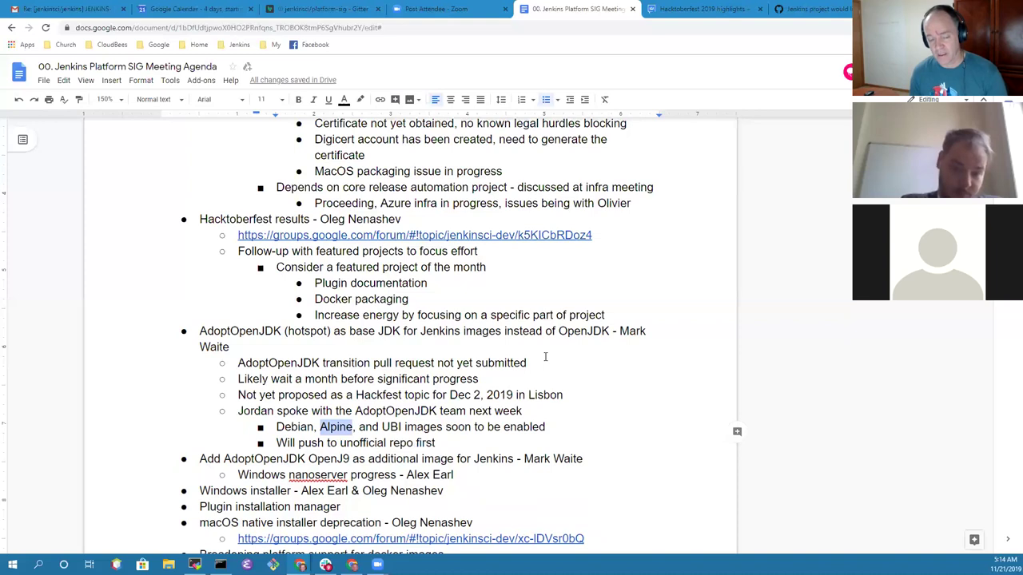
pyautogui.press('Down')
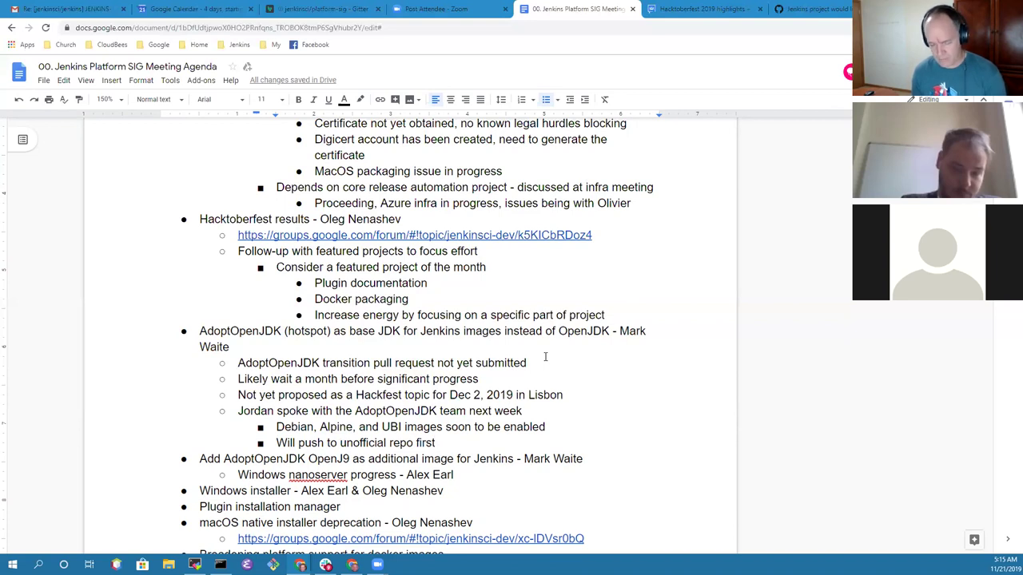
pyautogui.press('End')
pyautogui.press('Up')
pyautogui.press('End')
pyautogui.press('Return')
pyautogui.press('Tab')
pyautogui.write('Will attempt ')
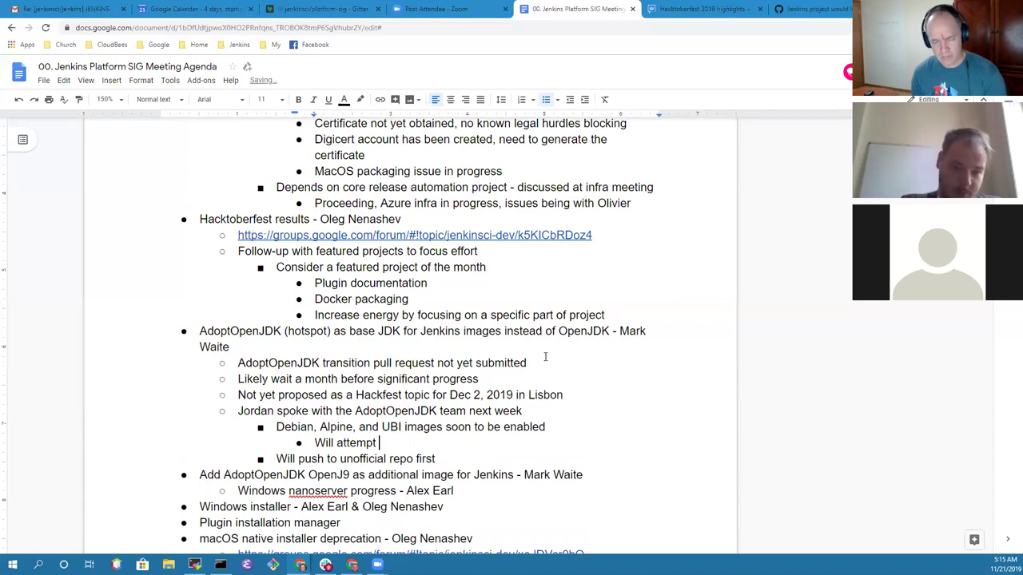
pyautogui.write('Alpine again')
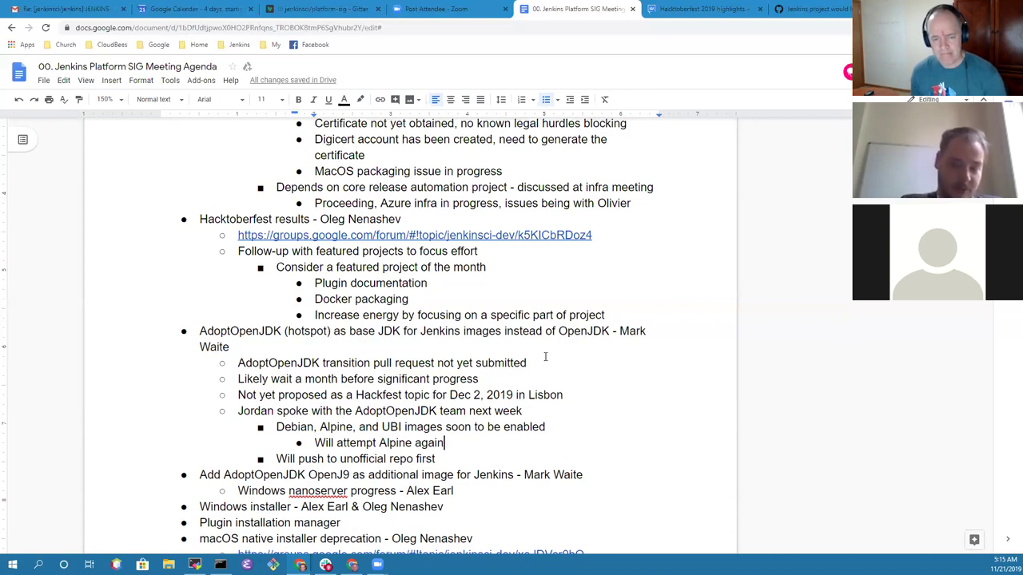
# Step: Add the nested bullet "Java 8 and Java 11?" under "Will push to unofficial repo first"
pyautogui.press('Down')
pyautogui.press('Return')
pyautogui.press('Tab')
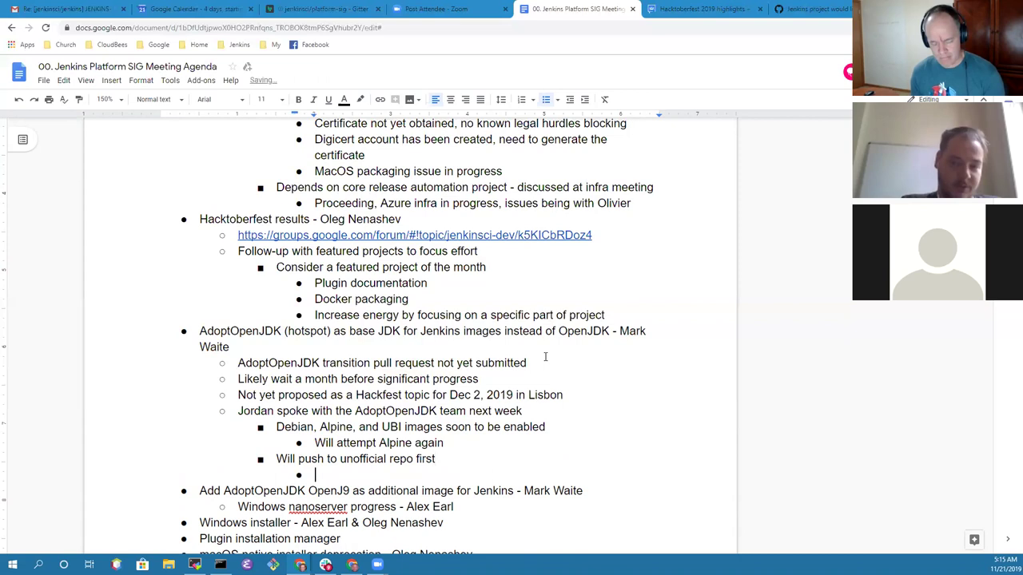
pyautogui.write('Java 8 and Java 1')
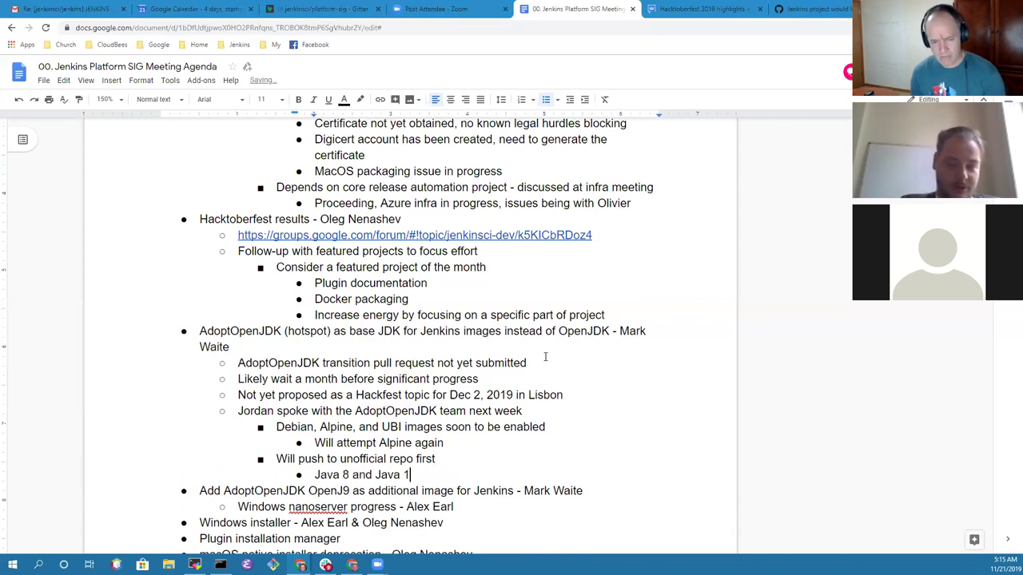
pyautogui.write('1?')
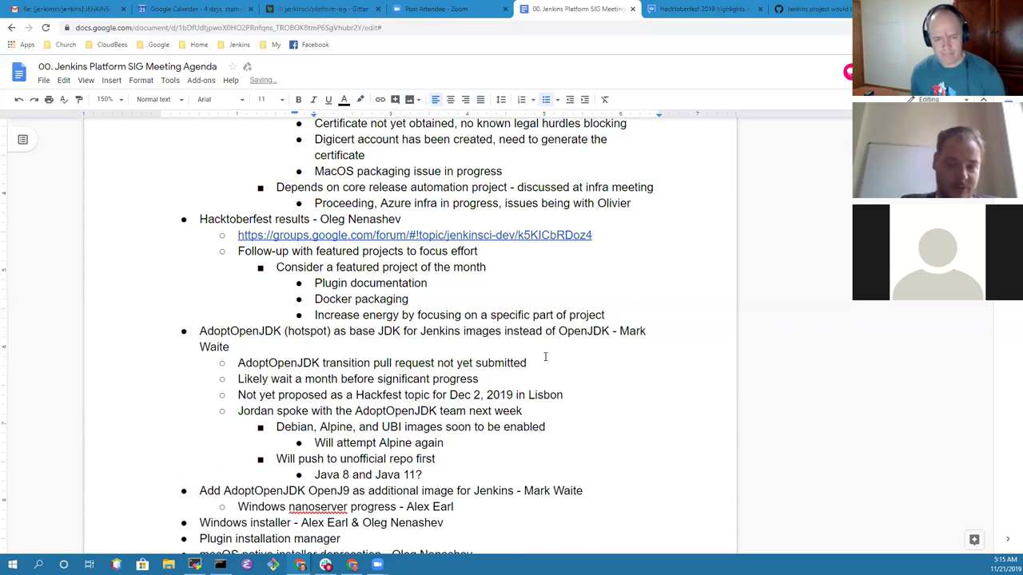
# Step: Remove "and" from the Java bullet and split it into two bullets, "Java 8?" and "Java 11?"
pyautogui.press('Left')
pyautogui.press('Left')
pyautogui.hotkey('ctrl', 'shift', 'Left')
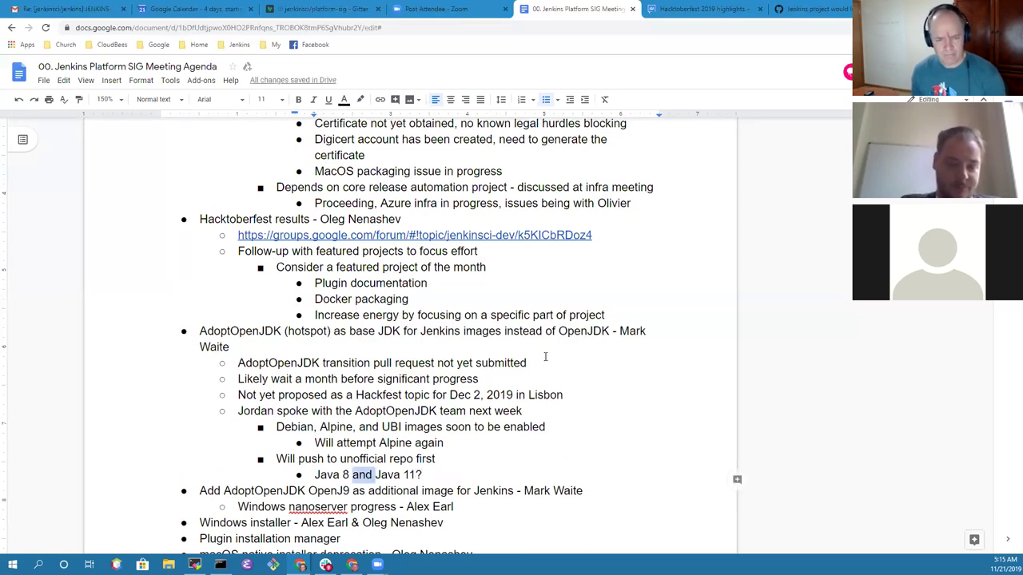
pyautogui.hotkey('shift', 'Left')
pyautogui.press('BackSpace')
pyautogui.press('Return')
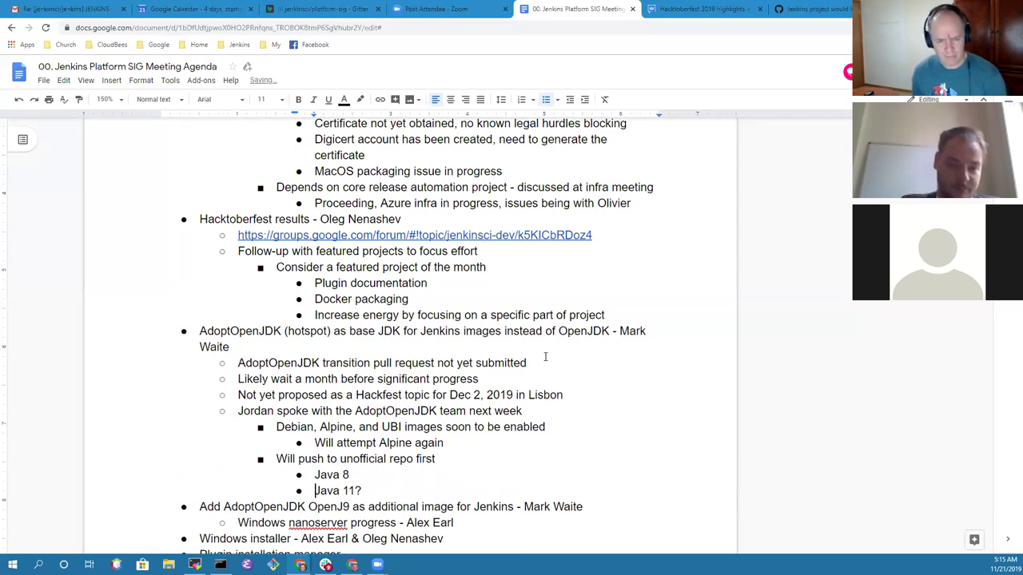
pyautogui.write('?')
# Step: Add the bullet "No issue if Alpine does not support Java 11" below "Java 11?", at the level of "Will push to unofficial repo first"
pyautogui.press('Down')
pyautogui.press('Return')
pyautogui.hotkey('shift', 'Tab')
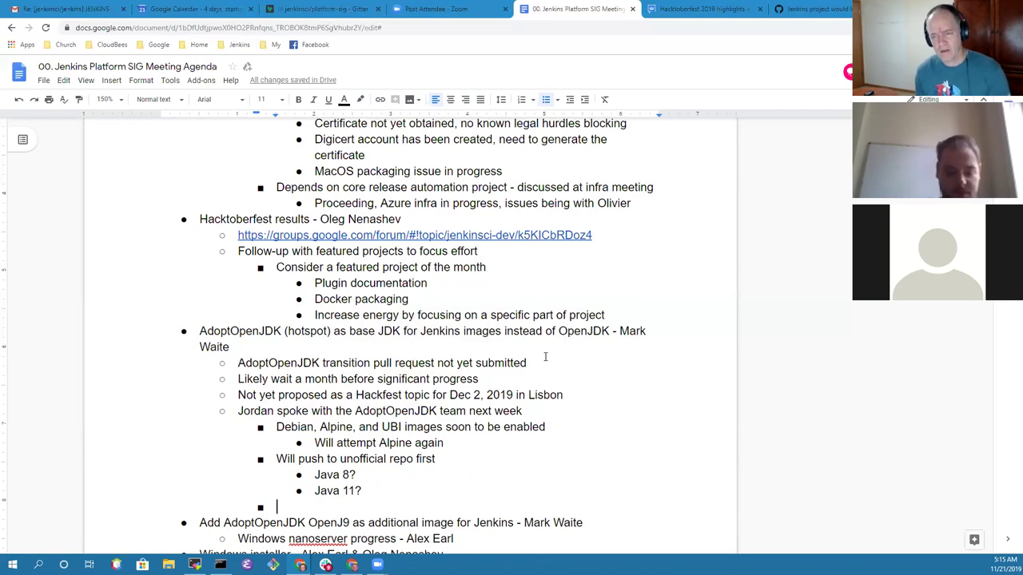
pyautogui.write('OpenJD')
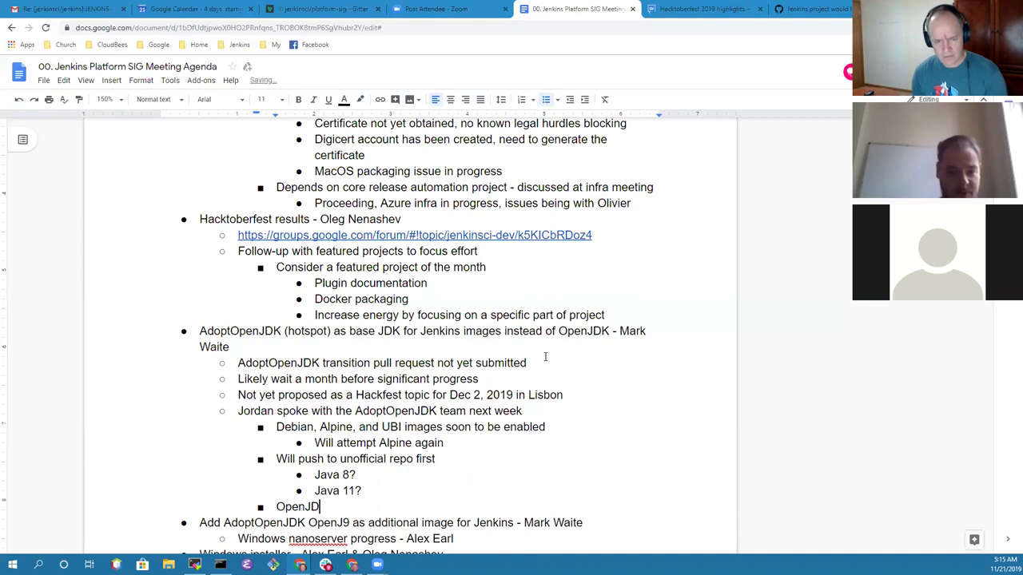
pyautogui.hotkey('shift', 'Home')
pyautogui.write('No i')
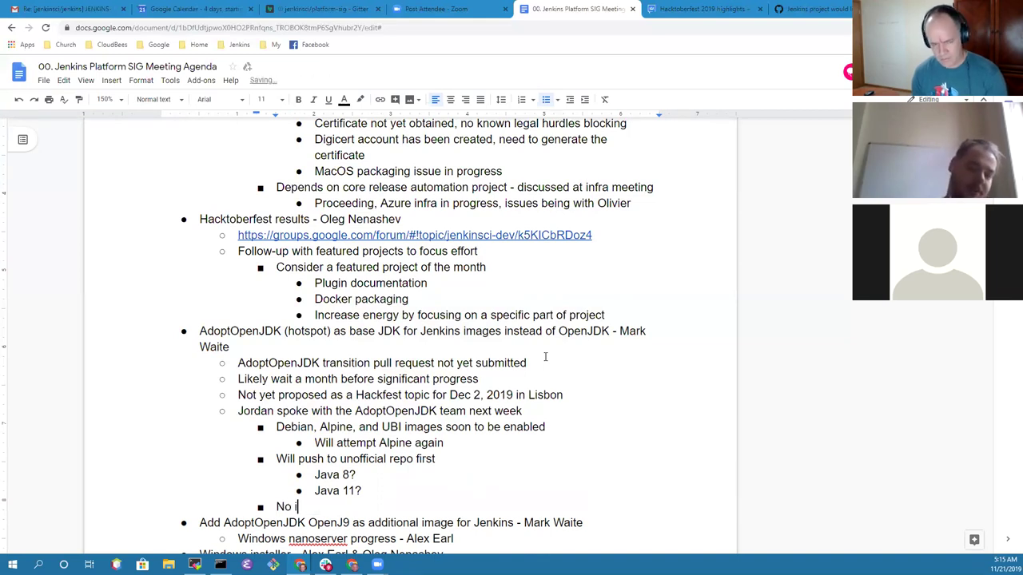
pyautogui.write('ssue if Alpine ')
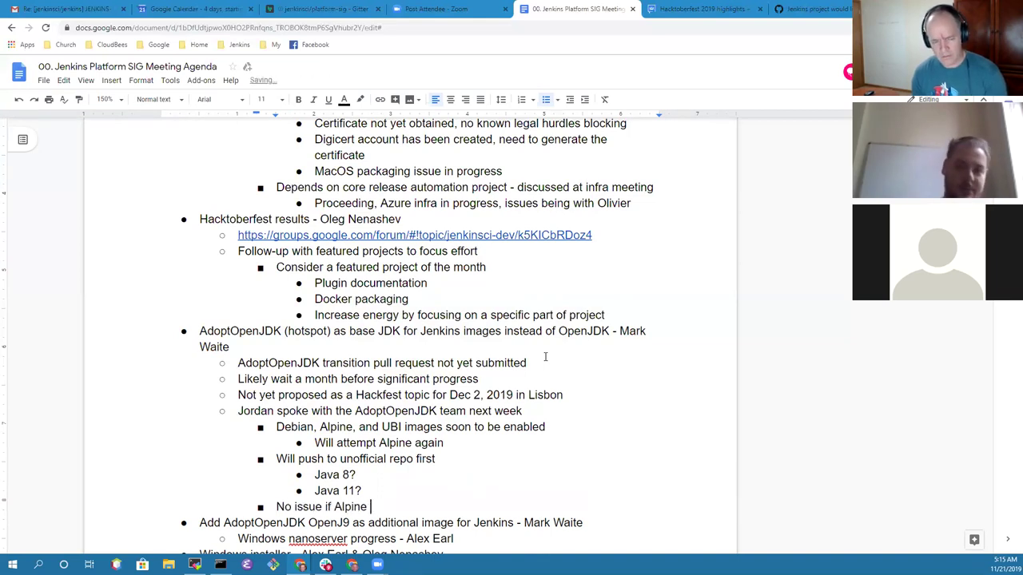
pyautogui.write('does not suppor')
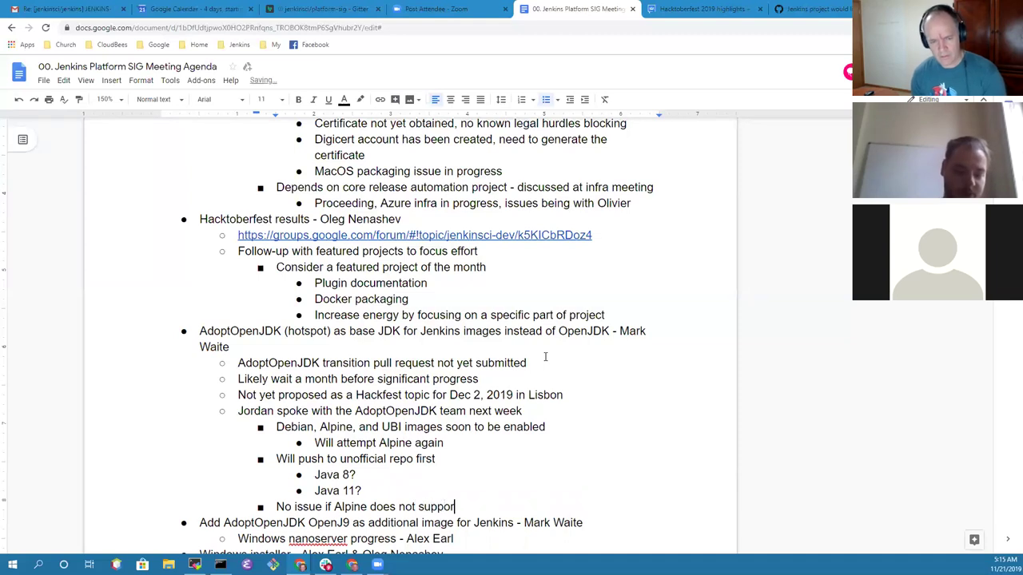
pyautogui.write('t Java 11')
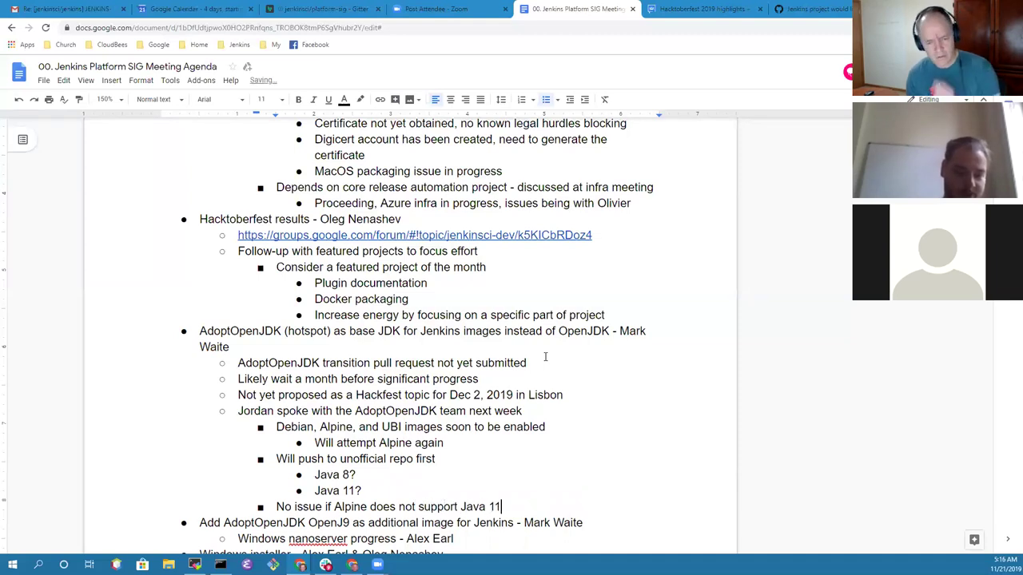
# Step: Insert "(for us)" after "No issue" in the bullet about Alpine not supporting Java 11
pyautogui.hotkey('ctrl', 'Left')
pyautogui.hotkey('ctrl', 'Left')
pyautogui.hotkey('ctrl', 'Left')
pyautogui.hotkey('ctrl', 'Left')
pyautogui.hotkey('ctrl', 'Left')
pyautogui.hotkey('ctrl', 'Left')
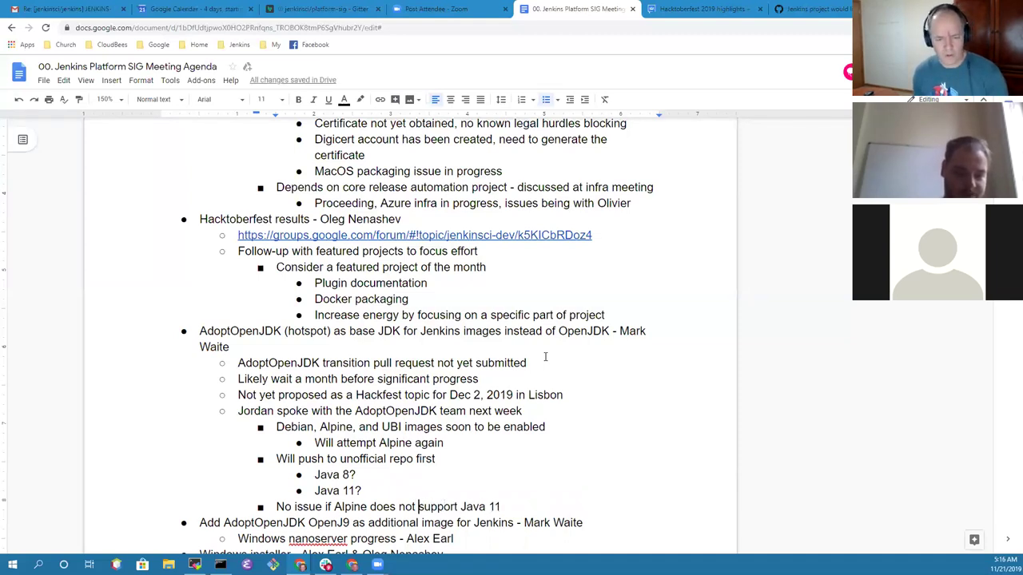
pyautogui.write('(for us) if')
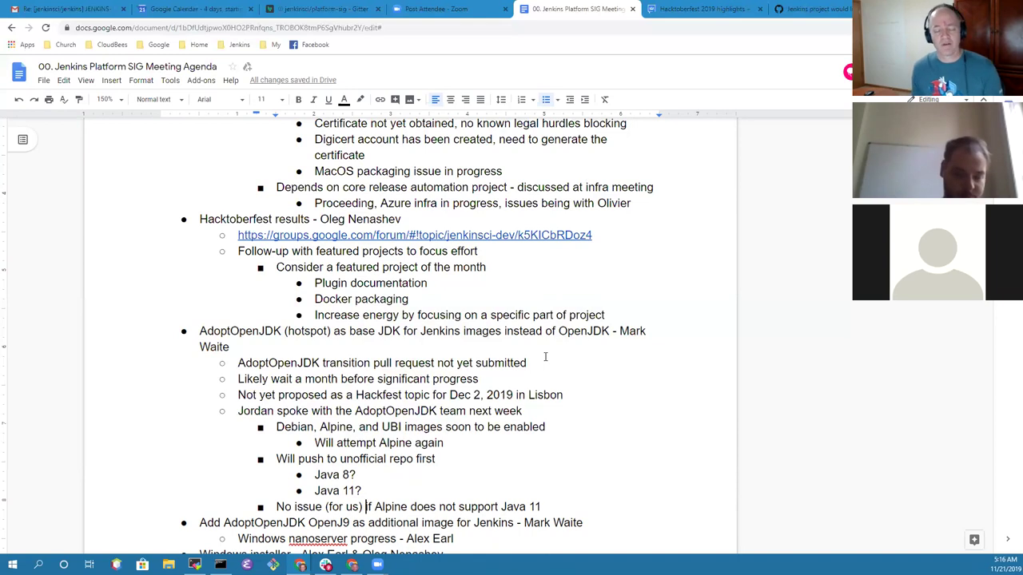
# Step: Review the AdoptOpenJDK (hotspot) notes and the remaining agenda topics below them
pyautogui.scroll(-4, 546, 357)
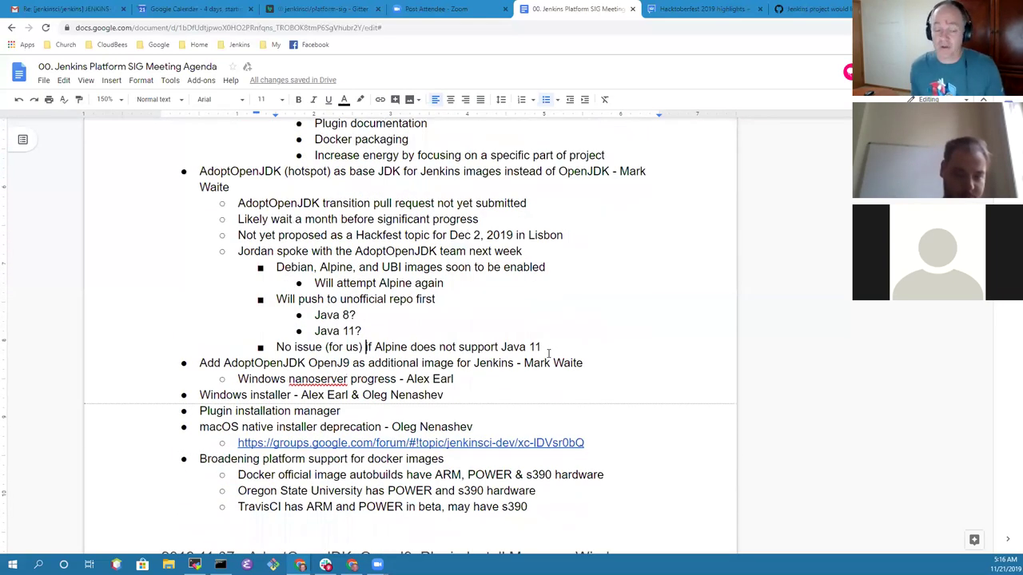
pyautogui.scroll(-1, 549, 353)
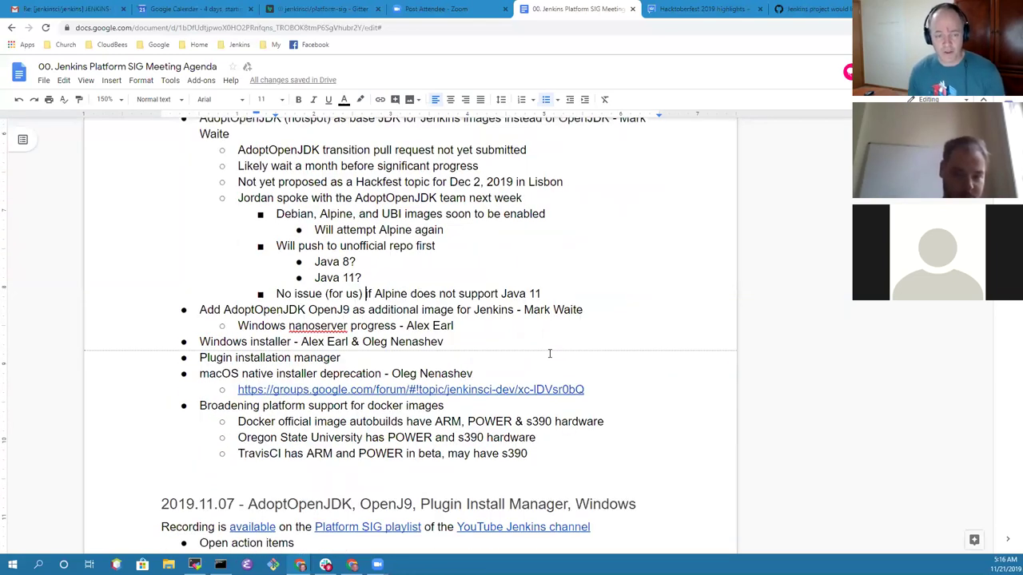
pyautogui.press('Up')
pyautogui.press('Up')
pyautogui.press('Up')
pyautogui.press('Up')
pyautogui.press('Up')
pyautogui.press('Up')
pyautogui.press('Up')
pyautogui.press('Up')
pyautogui.press('Up')
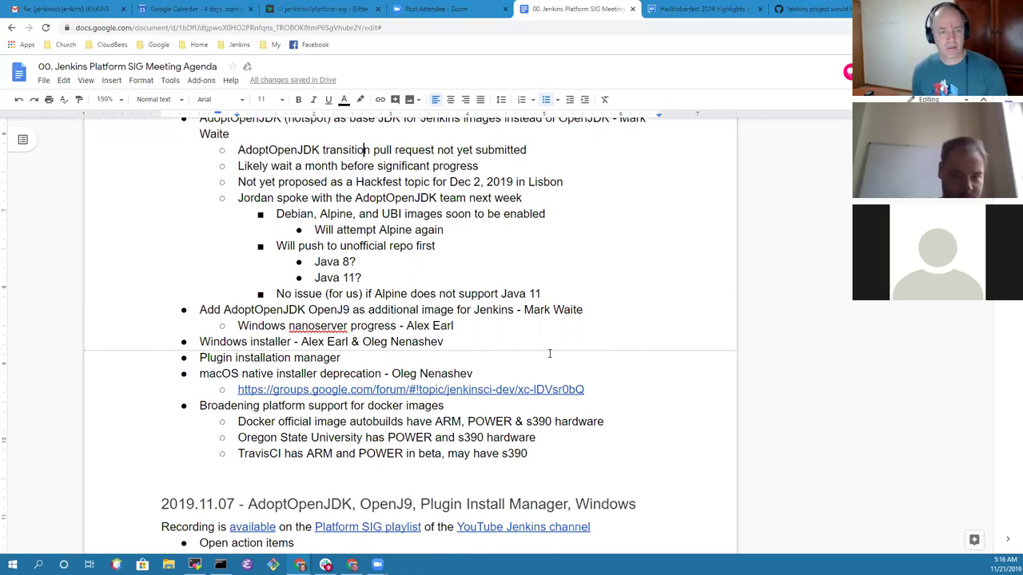
pyautogui.press('Up')
pyautogui.press('Up')
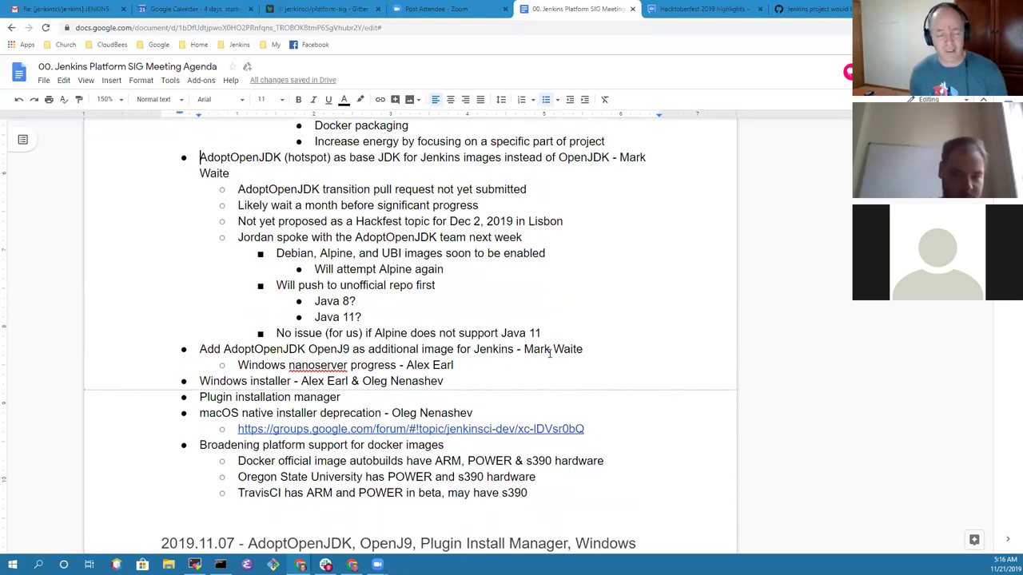
pyautogui.press('Down')
pyautogui.press('Down')
pyautogui.press('Down')
pyautogui.press('Down')
pyautogui.press('Down')
pyautogui.press('Down')
pyautogui.press('Down')
pyautogui.press('Down')
pyautogui.press('Down')
pyautogui.press('Down')
pyautogui.press('Down')
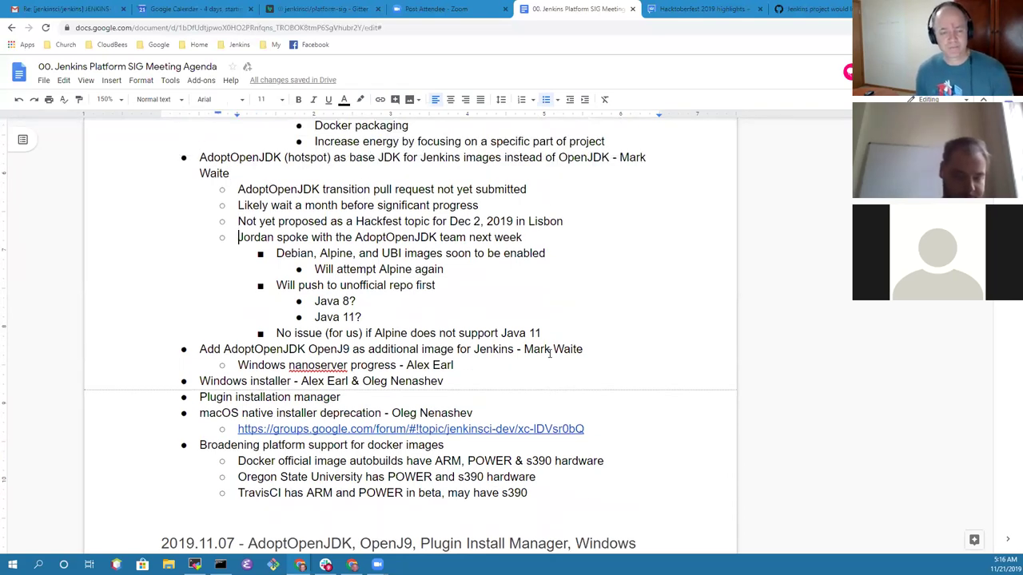
pyautogui.press('End')
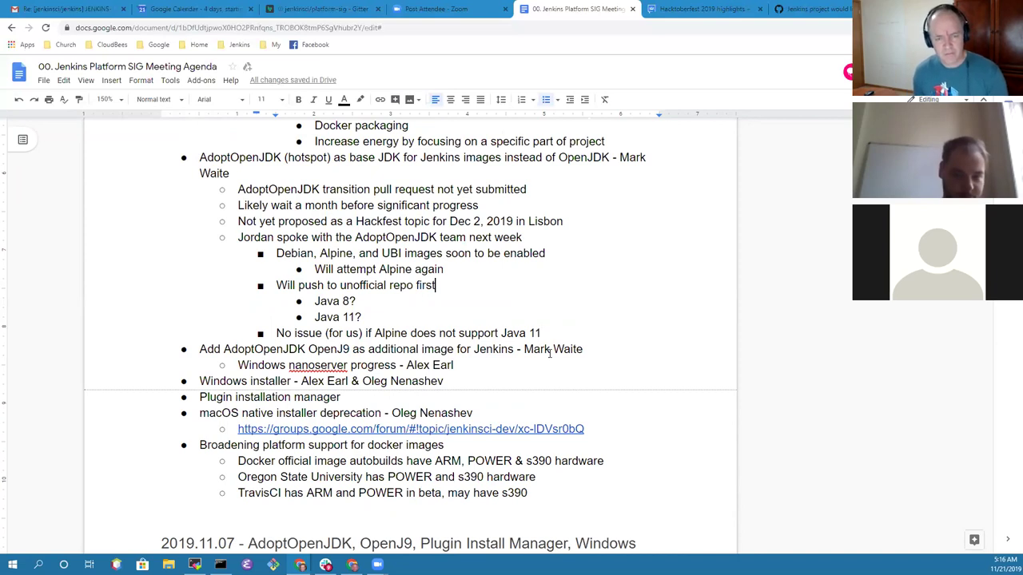
# Step: Replace "next" with "last" in the bullet about speaking with the AdoptOpenJDK team
pyautogui.press('Up')
pyautogui.press('Up')
pyautogui.press('Up')
pyautogui.hotkey('ctrl', 'Left')
pyautogui.hotkey('ctrl', 'shift', 'Left')
pyautogui.write('las')
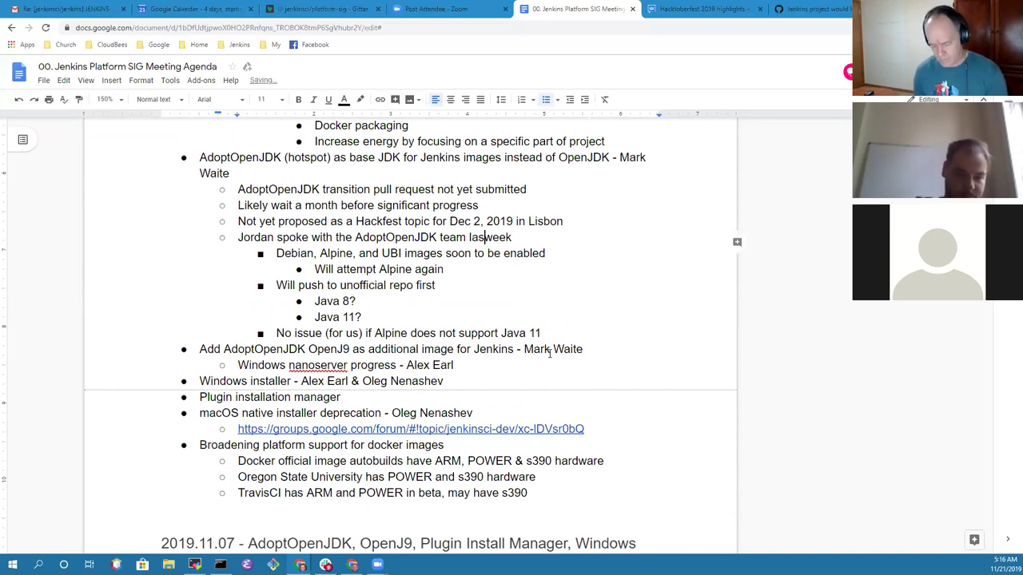
pyautogui.write('t')
pyautogui.press('Down')
pyautogui.press('Down')
pyautogui.press('Down')
pyautogui.press('Down')
pyautogui.press('Down')
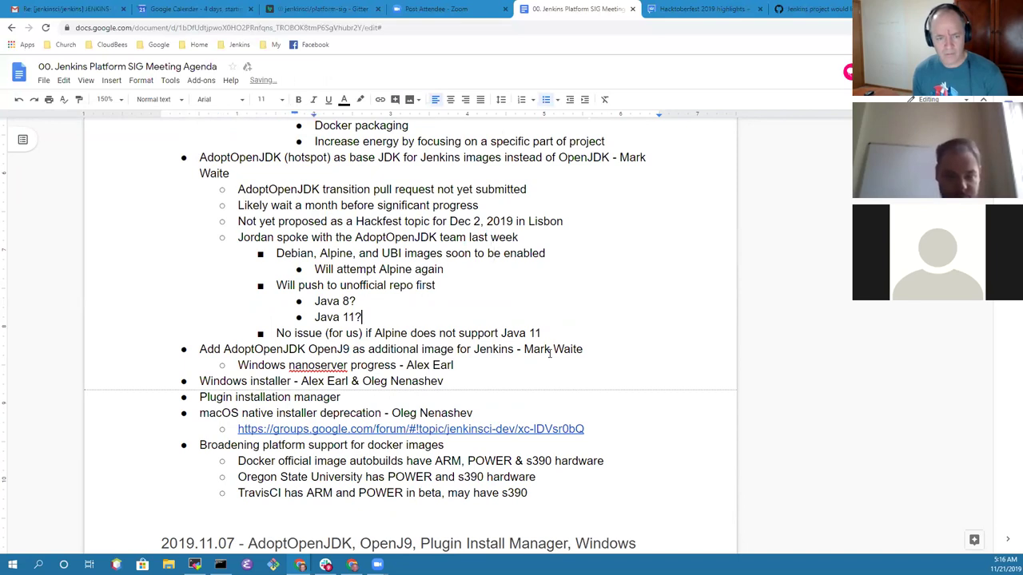
pyautogui.press('Down')
pyautogui.press('Down')
pyautogui.press('Down')
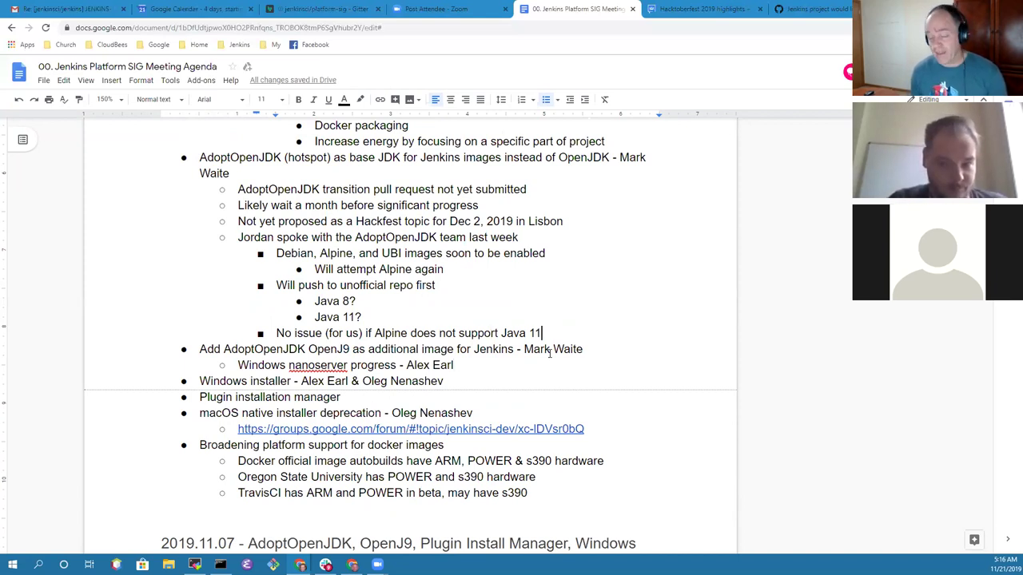
pyautogui.press('Home')
pyautogui.hotkey('ctrl', 'shift', 'Right')
pyautogui.hotkey('ctrl', 'shift', 'Right')
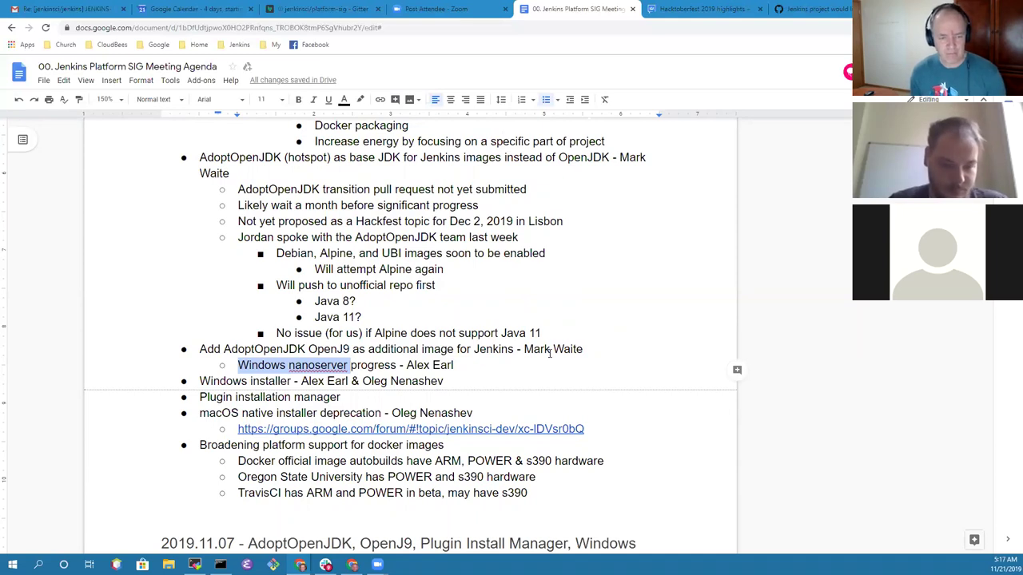
pyautogui.press('Home')
pyautogui.press('Return')
pyautogui.press('Up')
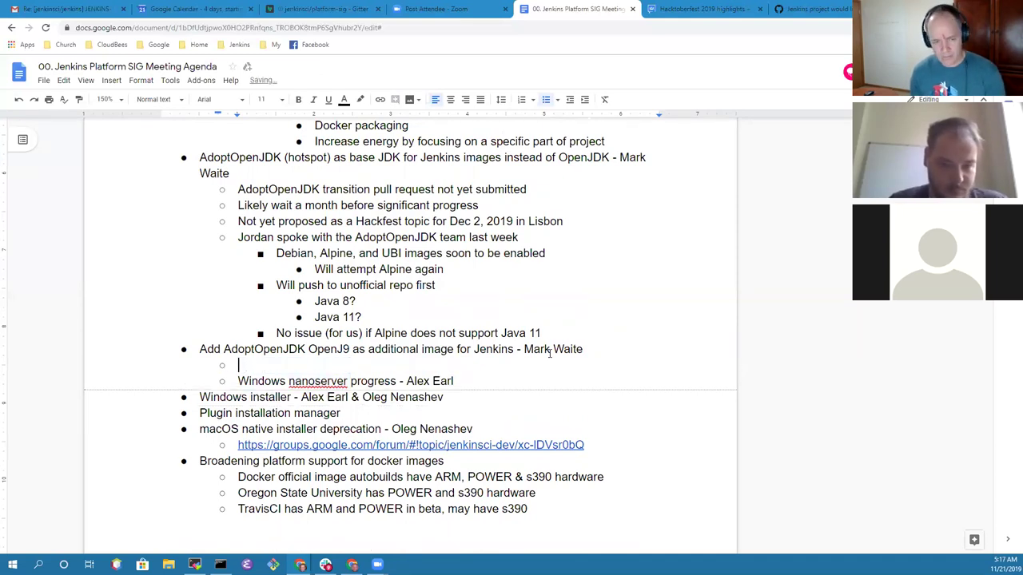
pyautogui.press('Delete')
# Step: Add a same-level bullet below the Windows nanoserver progress item stating that the named contributor's bug report "has been fixed and merged"
pyautogui.press('End')
pyautogui.press('Return')
pyautogui.write('Bug re')
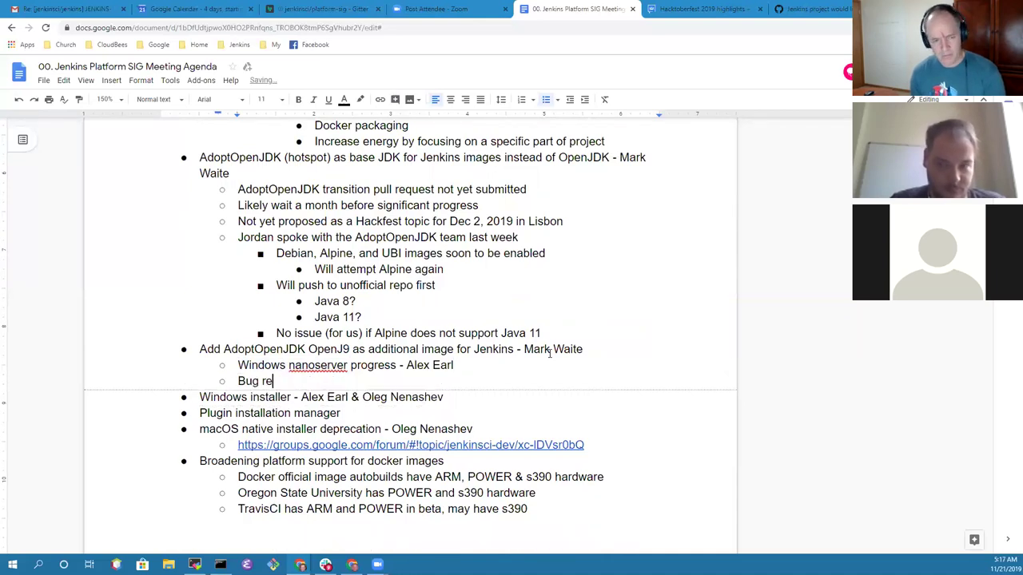
pyautogui.write('port from Alex ')
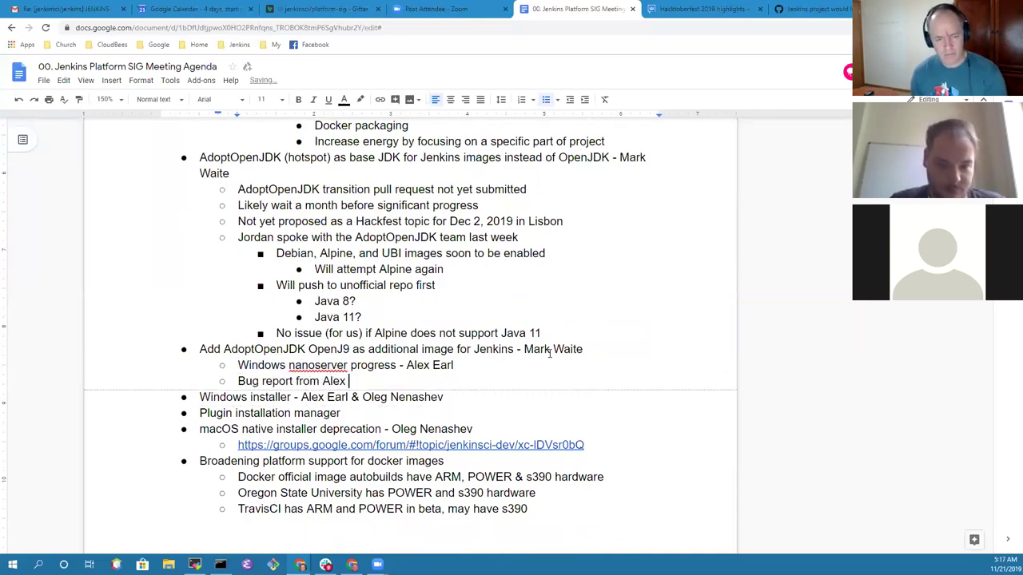
pyautogui.write('has been f')
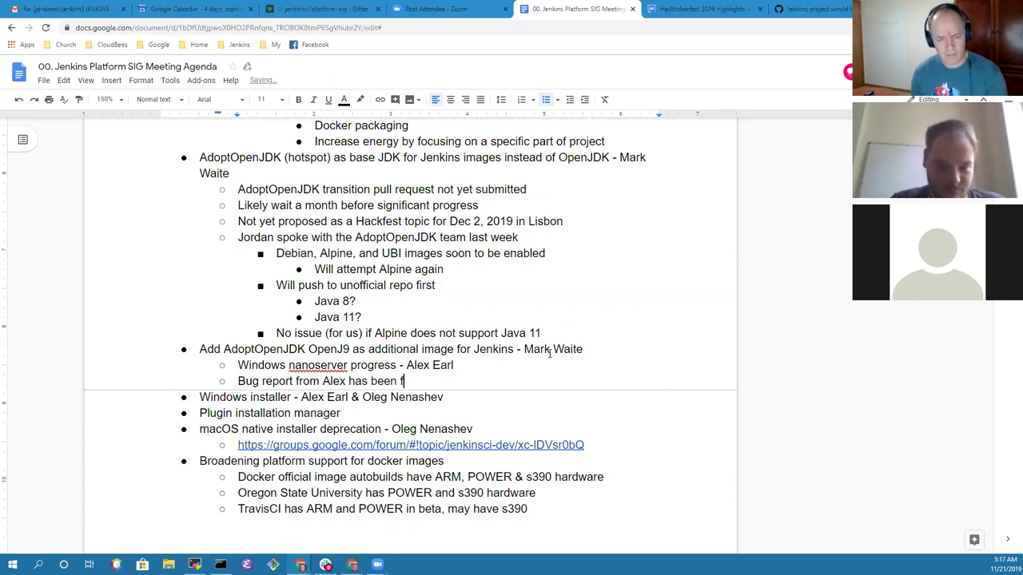
pyautogui.write('ixed and m')
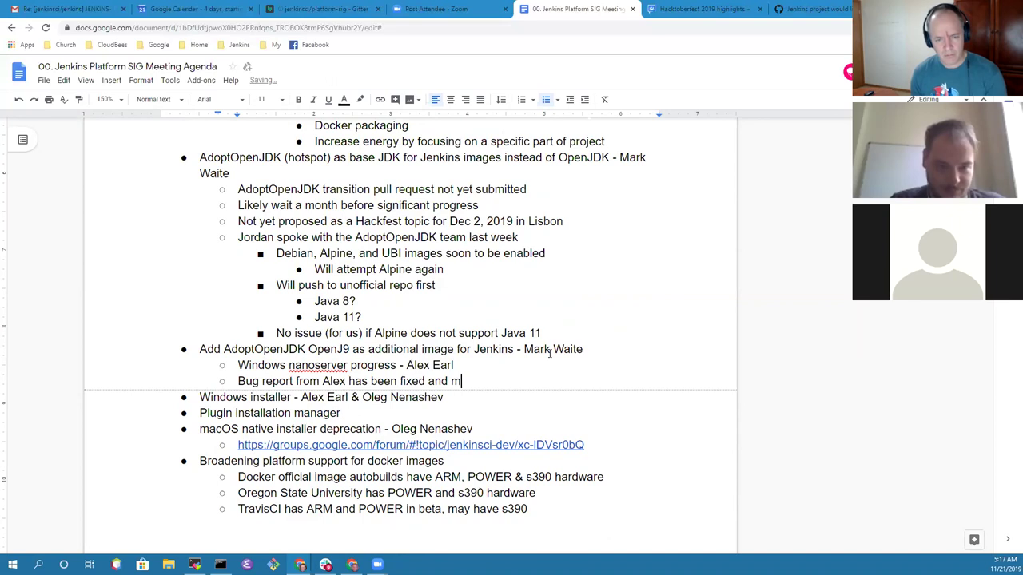
pyautogui.write('erged')
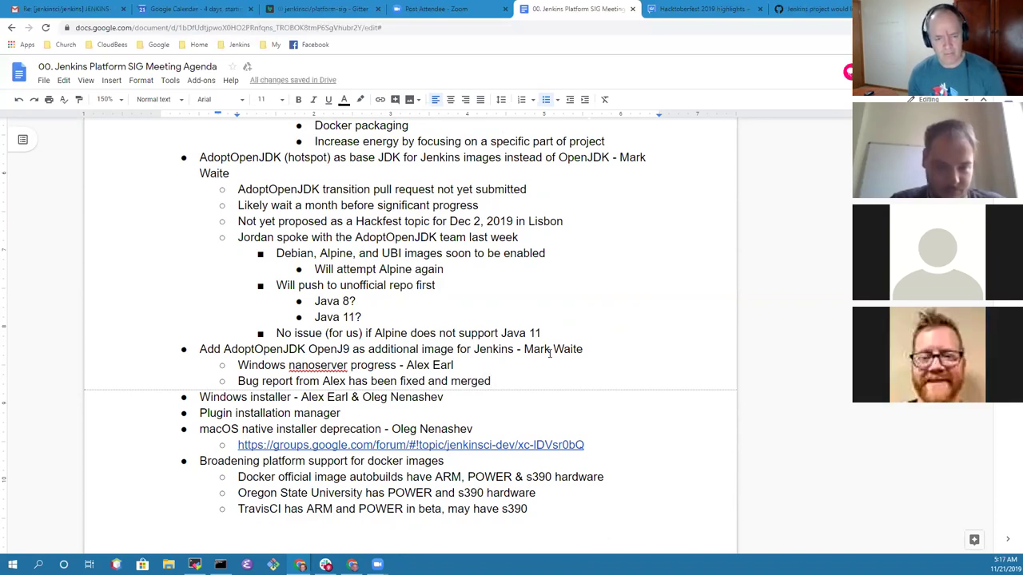
# Step: Add the bullet "Wants to run additional tests to confirm nanoserver works" below the bug report bullet
pyautogui.press('Return')
pyautogui.write('Wait')
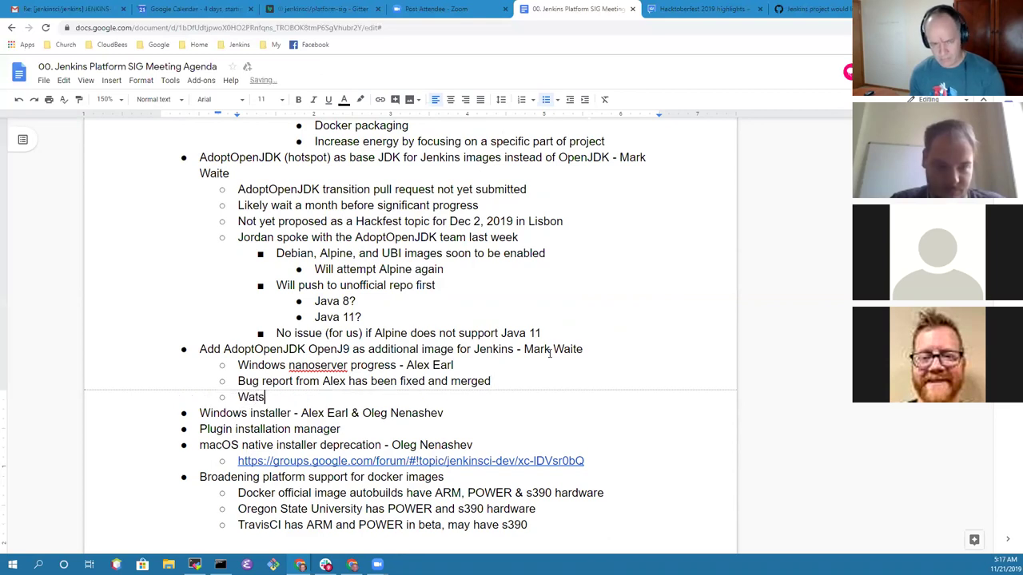
pyautogui.press('BackSpace')
pyautogui.press('BackSpace')
pyautogui.write('its')
pyautogui.press('BackSpace')
pyautogui.press('BackSpace')
pyautogui.press('BackSpace')
pyautogui.write('nts to run ')
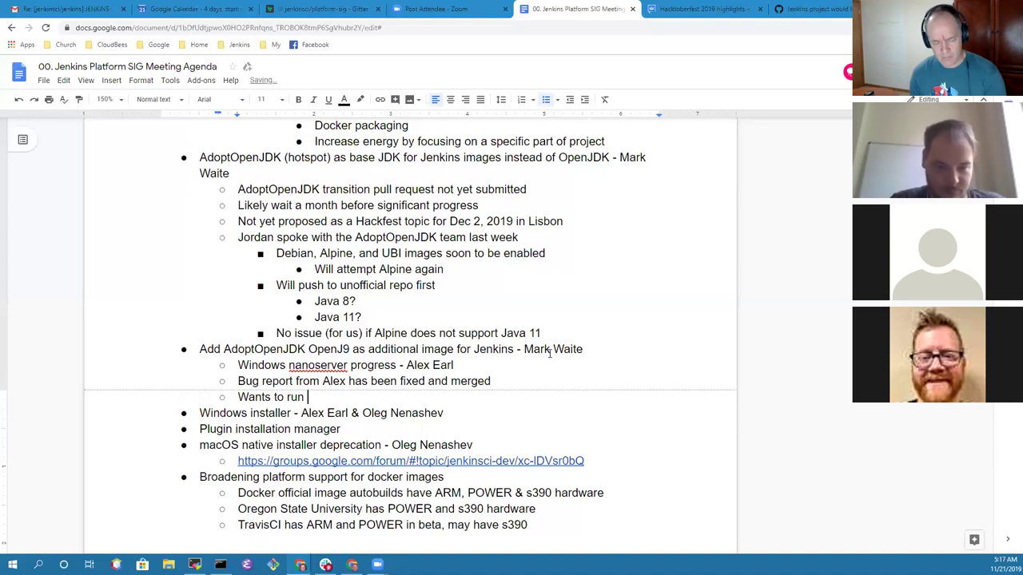
pyautogui.write('additional tests')
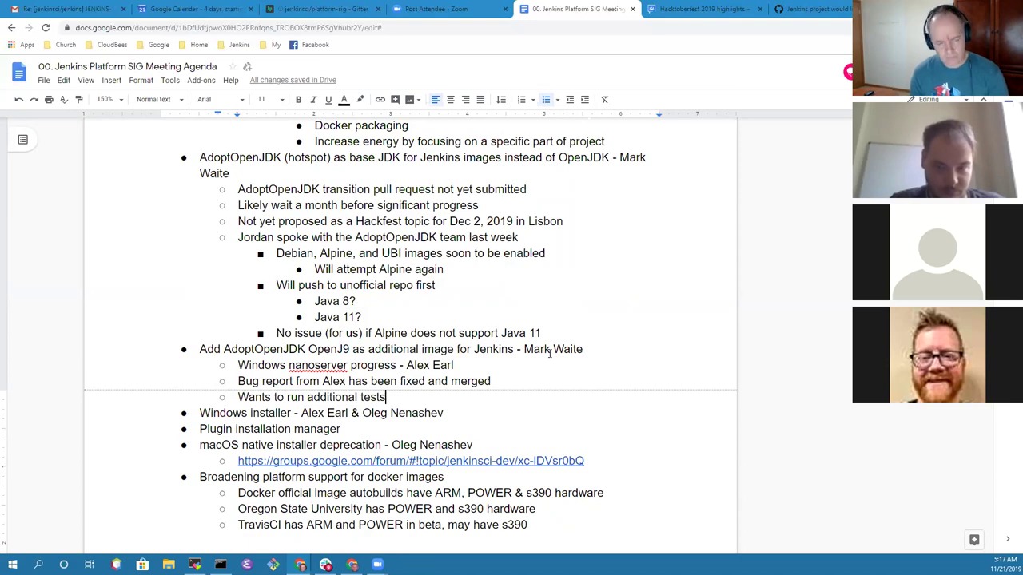
pyautogui.write('to confirm nanoserver works')
# Step: Add the nested bullet "Needed to include MSYS into his test image" under the additional tests bullet
pyautogui.press('Return')
pyautogui.press('Tab')
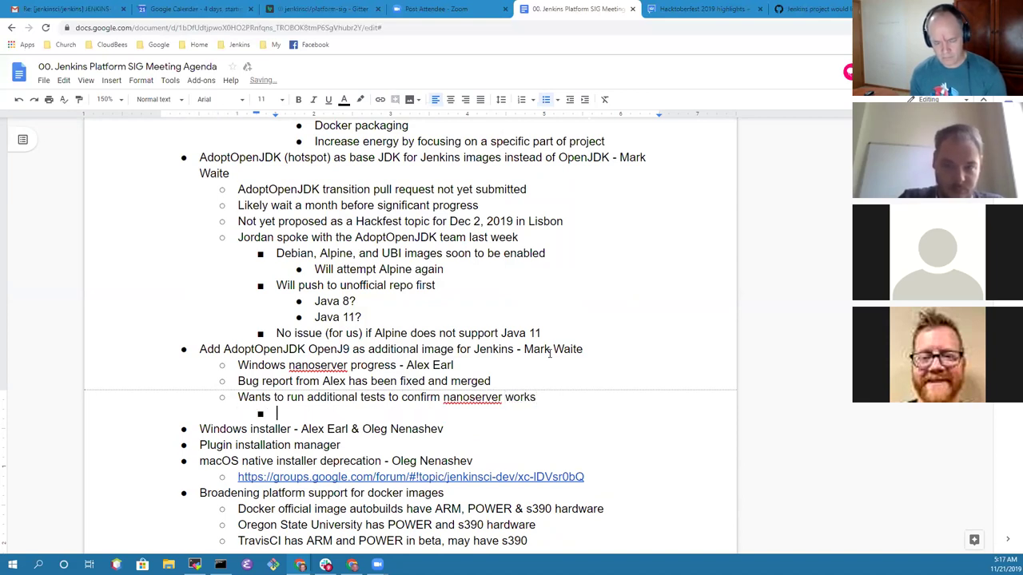
pyautogui.write('Needed to include i')
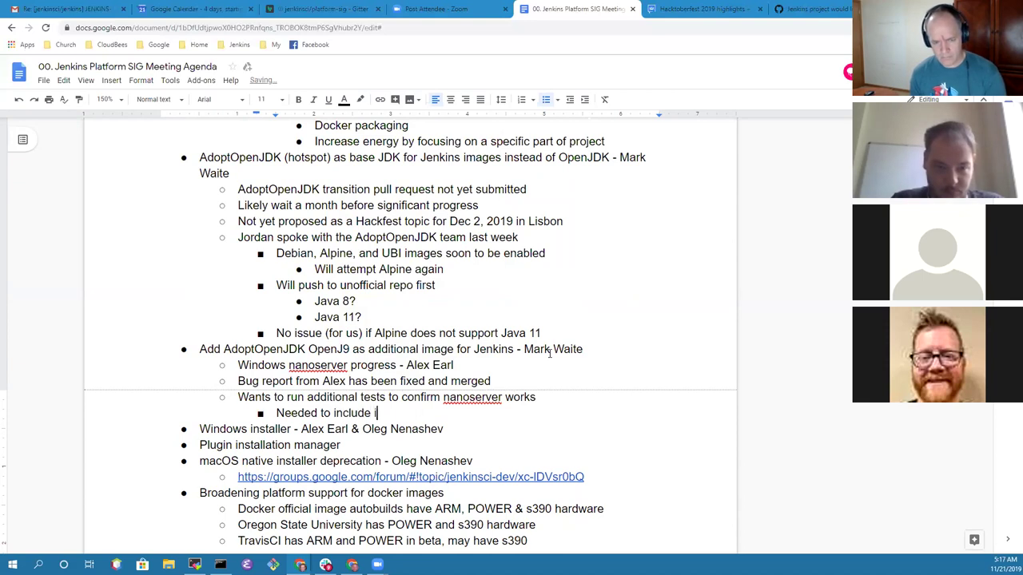
pyautogui.write('ge for')
pyautogui.press('BackSpace')
pyautogui.press('BackSpace')
pyautogui.press('BackSpace')
pyautogui.press('BackSpace')
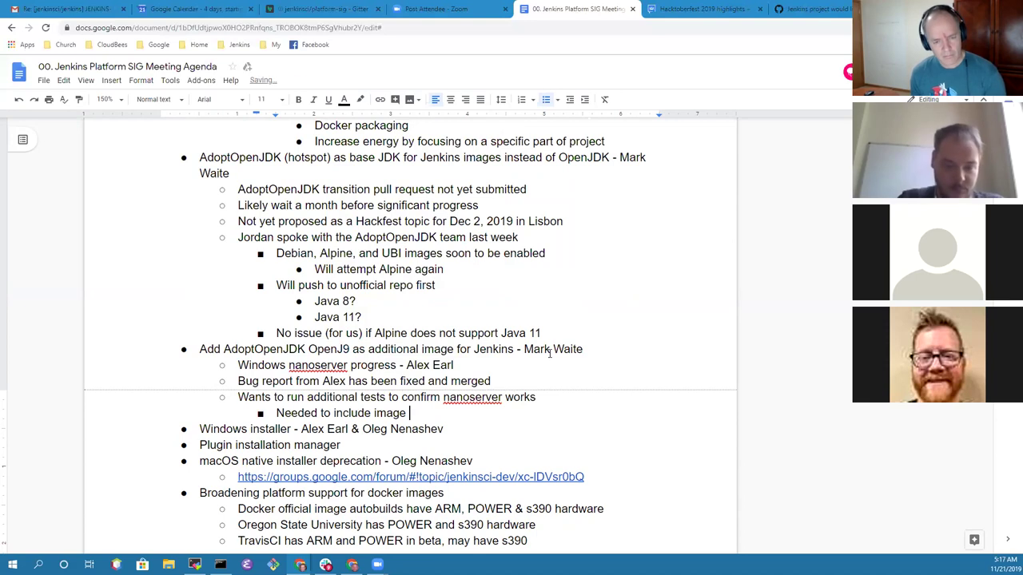
pyautogui.write('MSYS in')
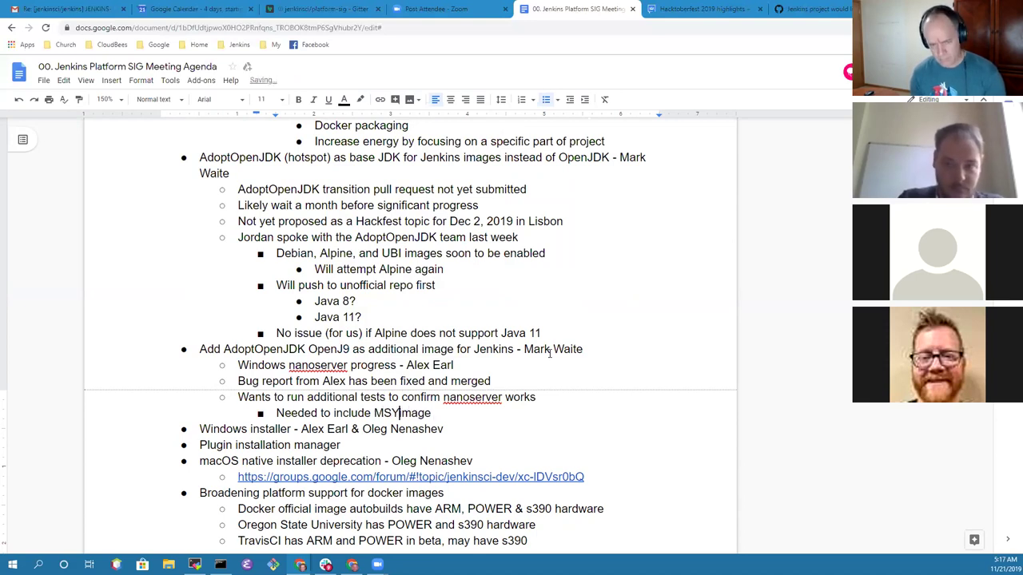
pyautogui.write('to his test')
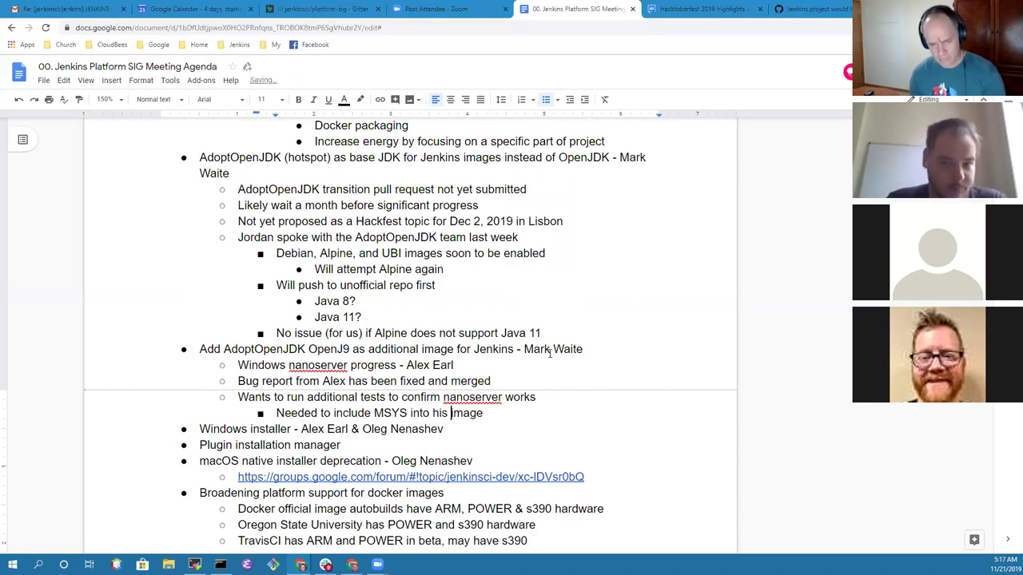
pyautogui.press('End')
# Step: Below the MSYS bullet, add a same-level bullet stating that the named AdoptOpenJDK contact "can provide e-mail and slack channel to help"
pyautogui.press('Return')
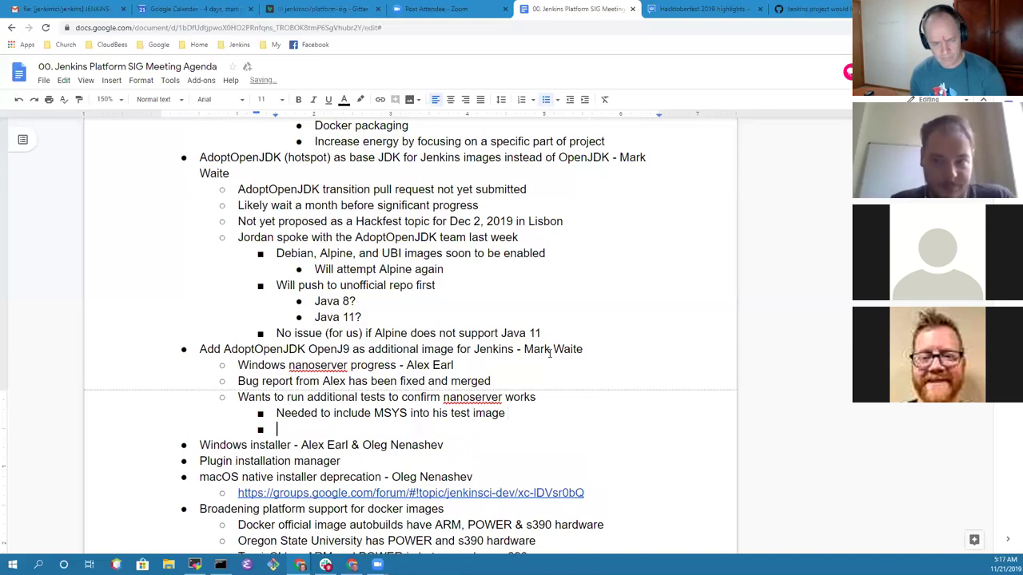
pyautogui.write('Jordan c')
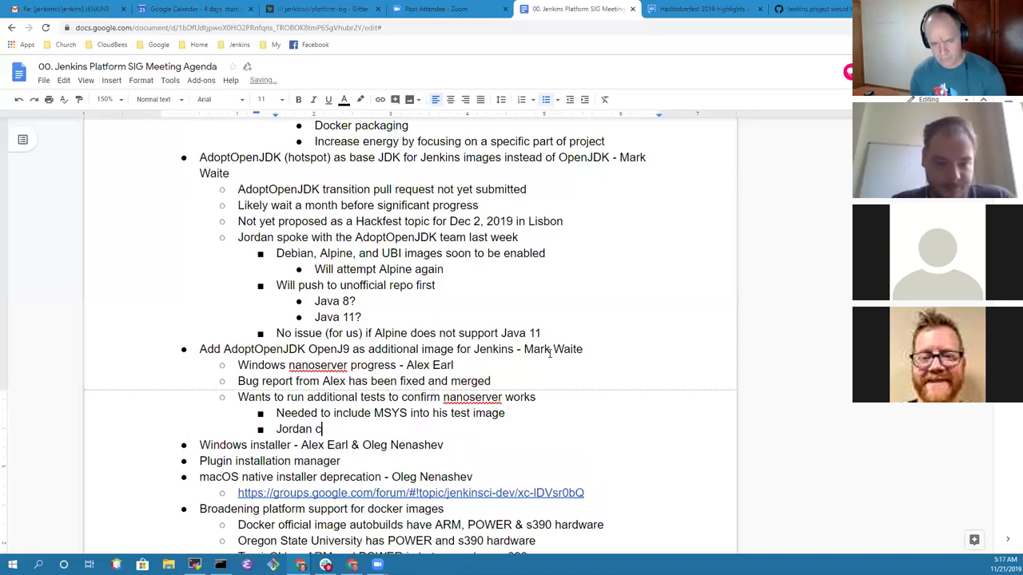
pyautogui.write('an provi')
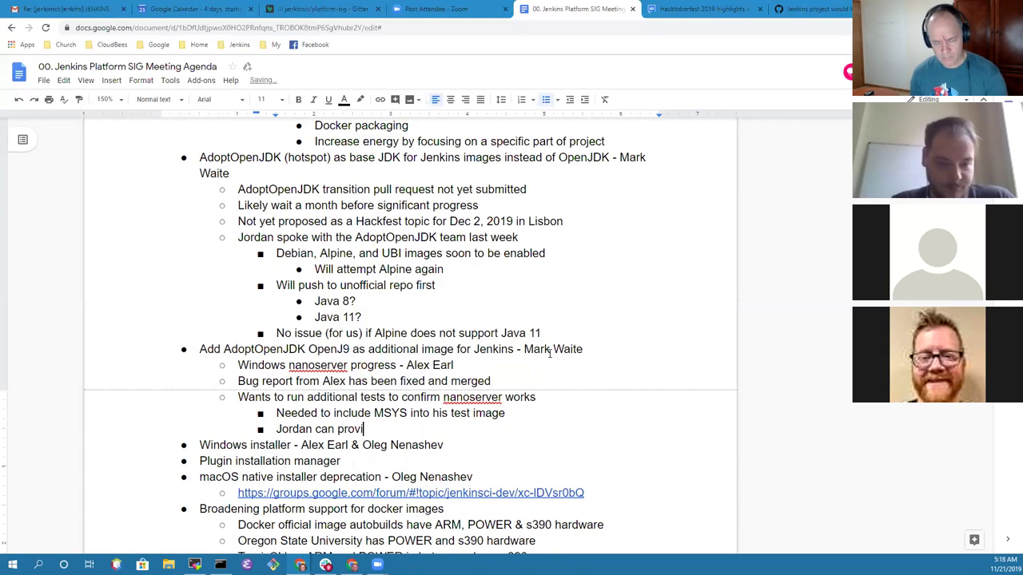
pyautogui.write('de e-mail and ')
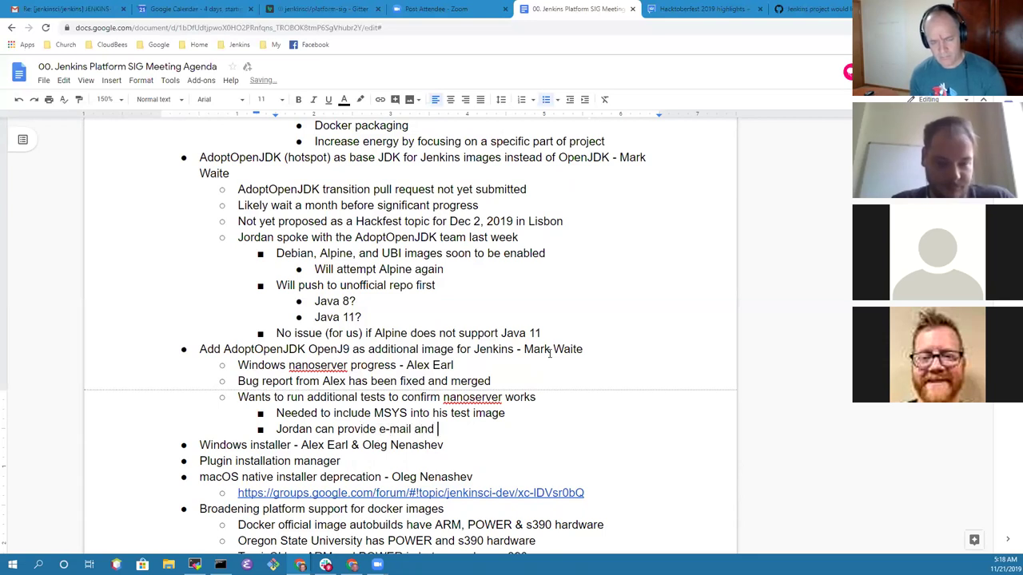
pyautogui.write('slack chan')
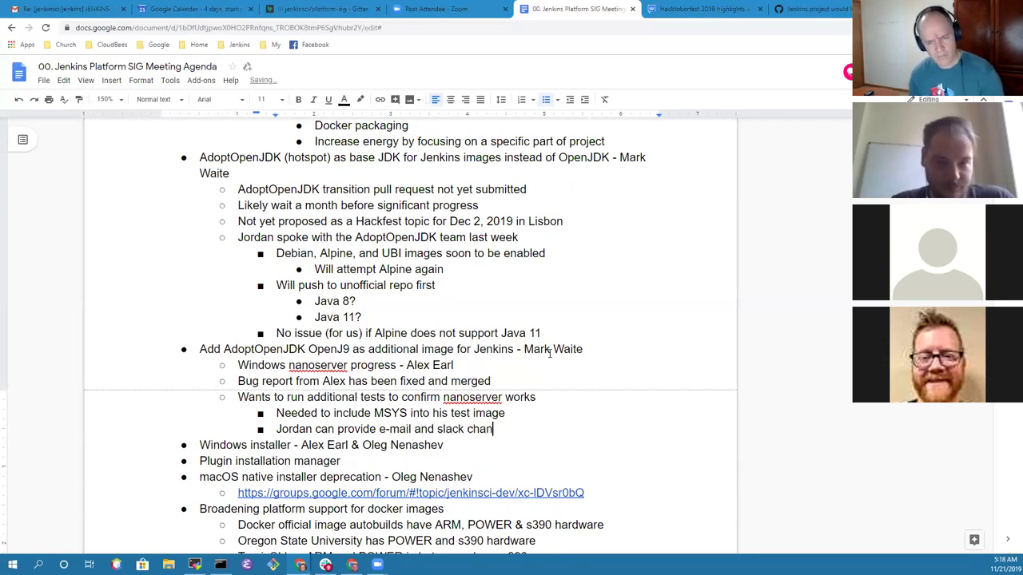
pyautogui.write('nel to help')
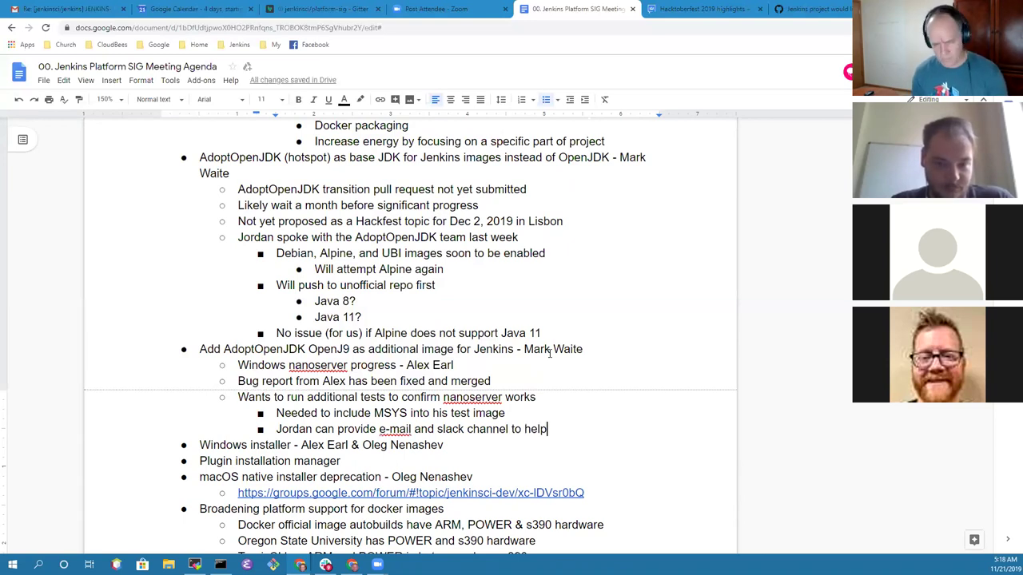
# Step: Add the bullet "Adopt team very interested" one level up, below the additional tests item and its nested bullets
pyautogui.press('Return')
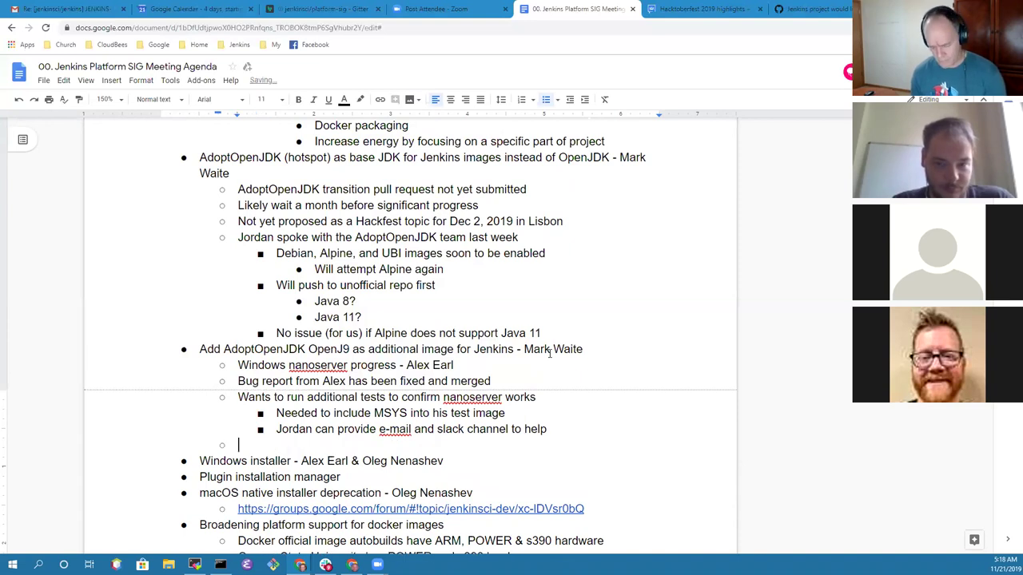
pyautogui.write('Adopt ')
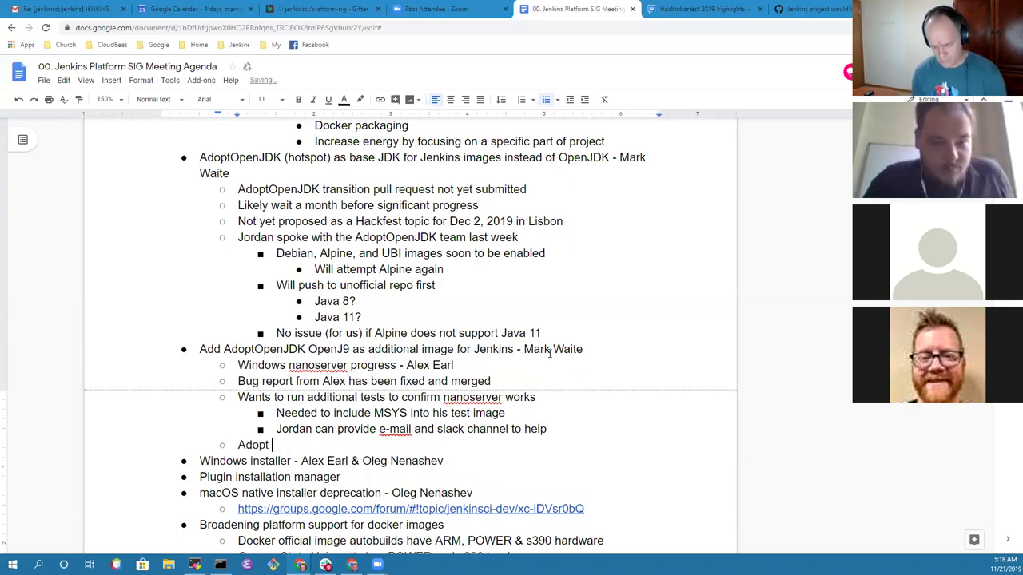
pyautogui.write('team very int')
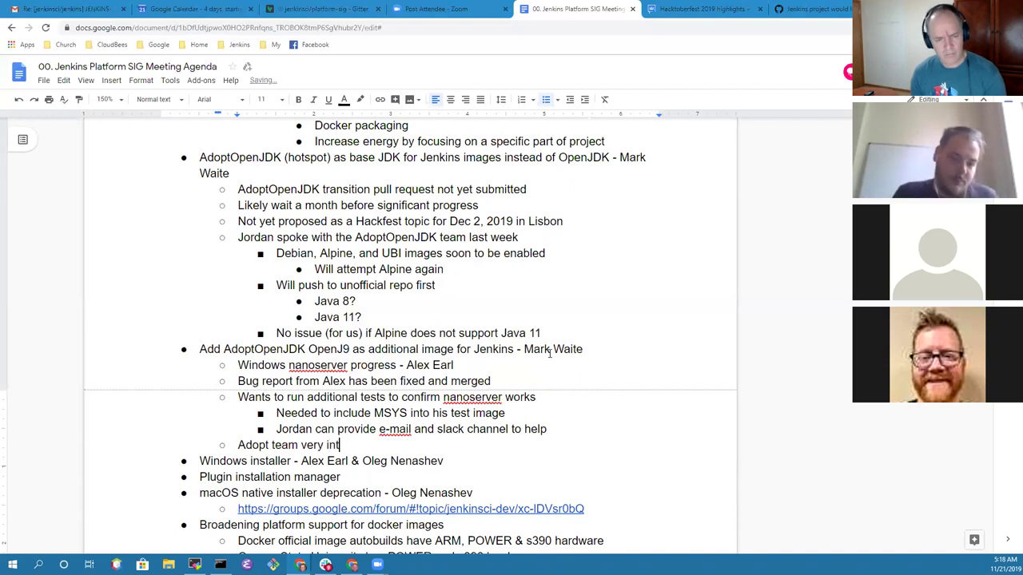
pyautogui.write('erest')
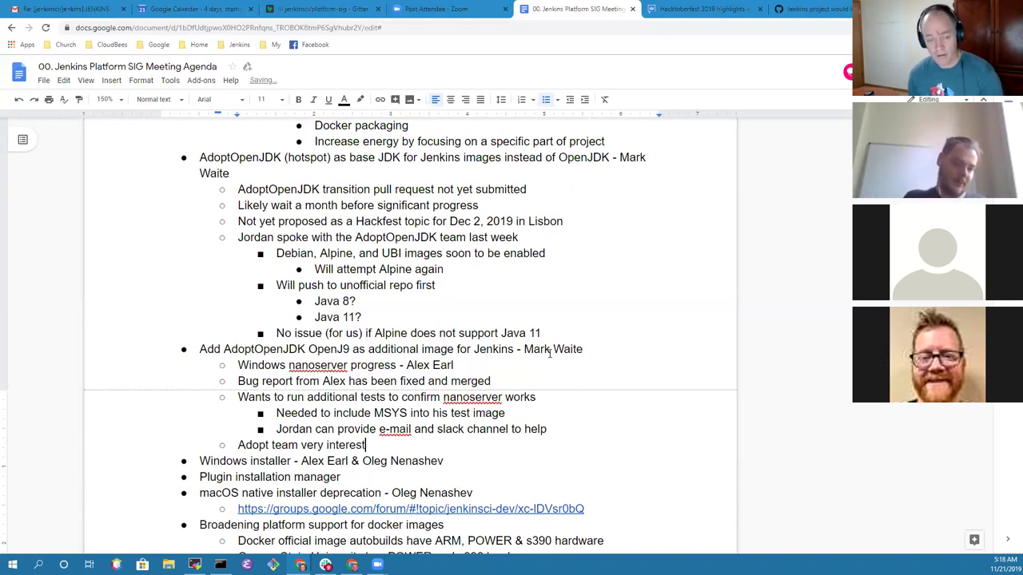
pyautogui.write('ed')
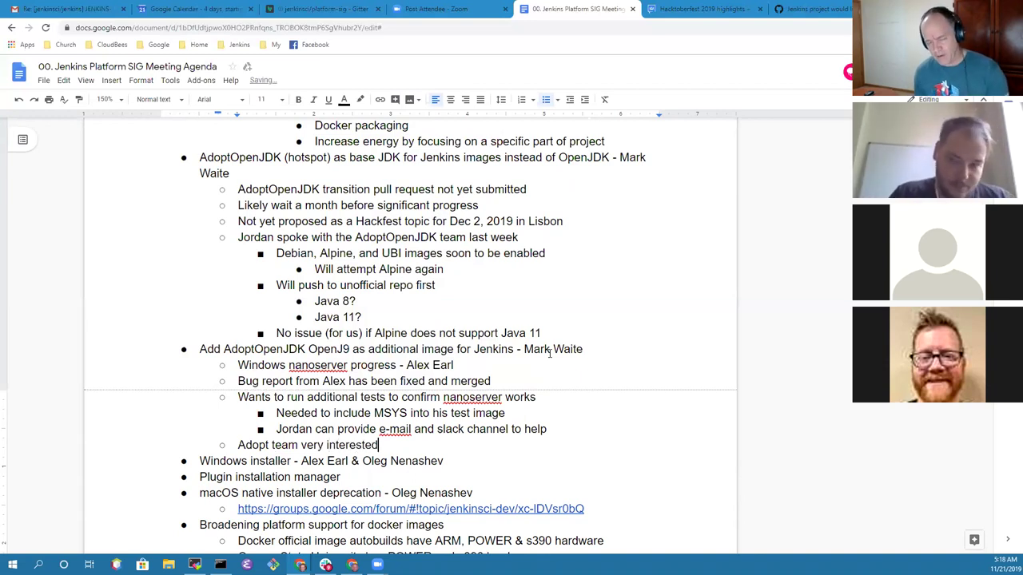
pyautogui.press('Up')
pyautogui.press('Up')
pyautogui.press('Up')
pyautogui.press('Up')
pyautogui.press('Up')
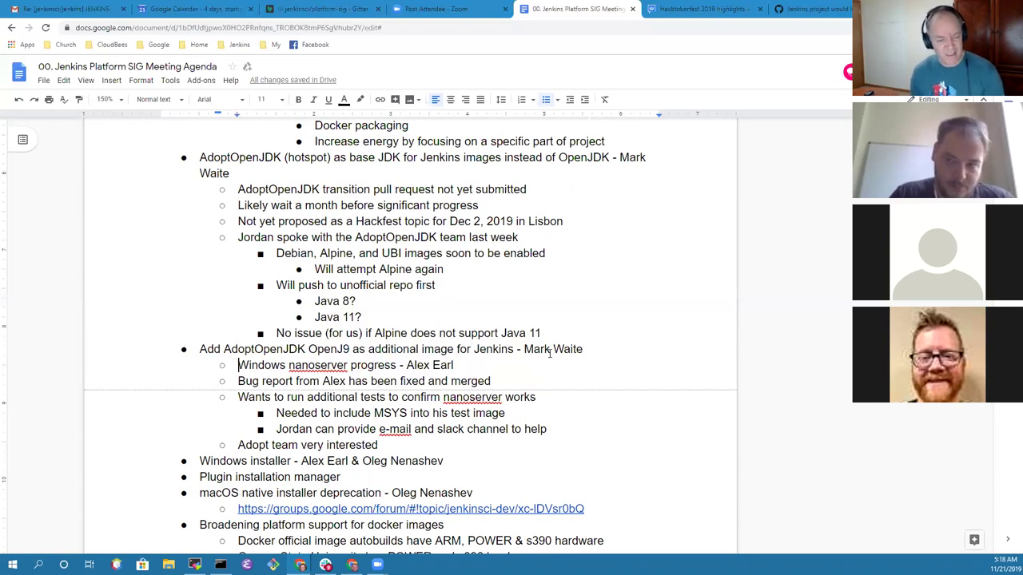
pyautogui.press('Home')
pyautogui.hotkey('ctrl', 'shift', 'Right')
pyautogui.hotkey('ctrl', 'shift', 'Right')
pyautogui.hotkey('ctrl', 'shift', 'Right')
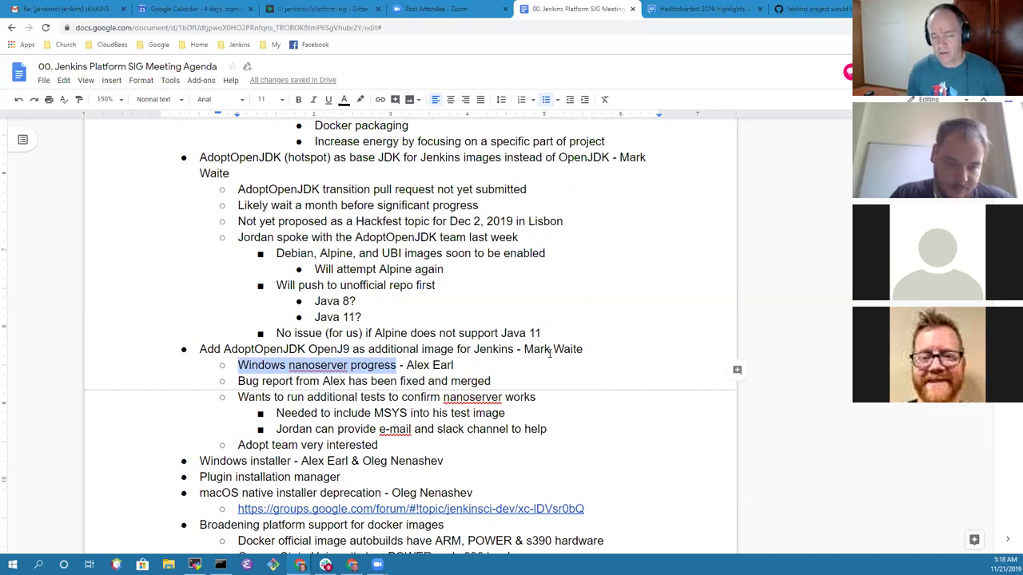
# Step: Extend the bullet about the Adopt team's interest with "in working"
pyautogui.press('Down')
pyautogui.press('Down')
pyautogui.press('Down')
pyautogui.press('Down')
pyautogui.press('Down')
pyautogui.press('Down')
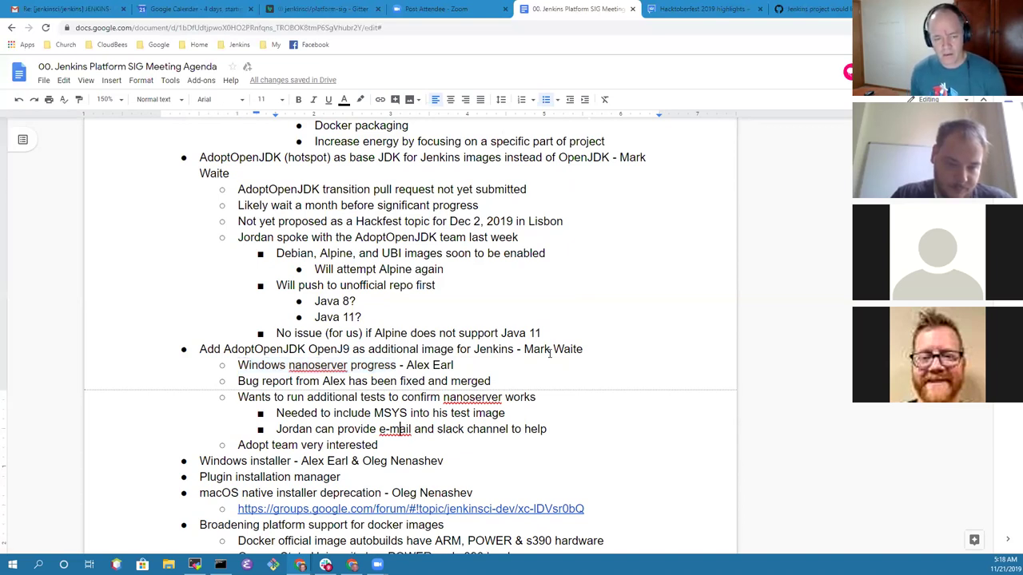
pyautogui.press('Up')
pyautogui.write('in working')
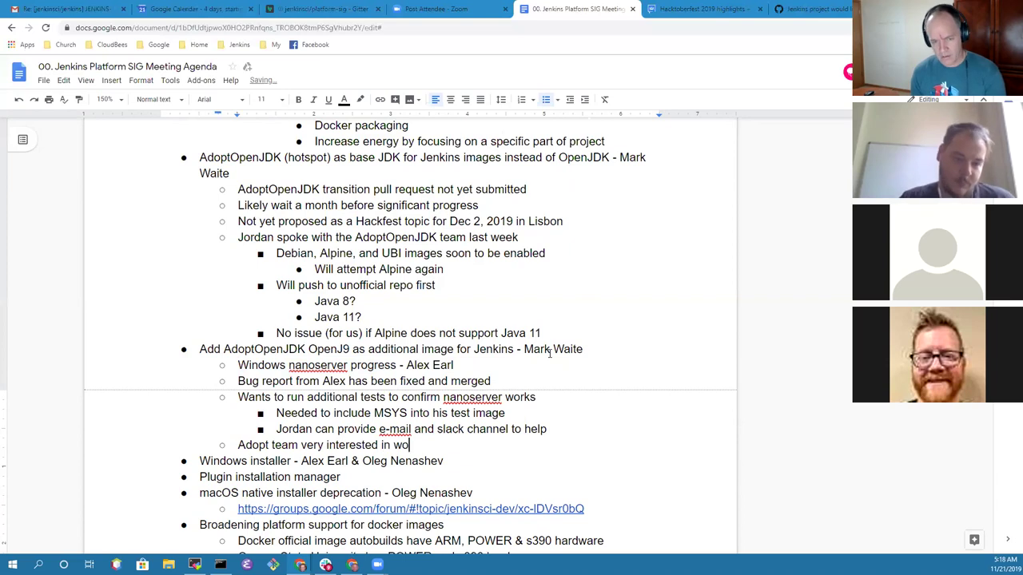
# Step: Add the second-level bullet "AdoptOpenJDK hotstpot working on Windows nanoserver" at the end of the AdoptOpenJDK (hotspot) topic
pyautogui.press('Up')
pyautogui.press('Up')
pyautogui.press('Up')
pyautogui.press('Up')
pyautogui.press('Up')
pyautogui.press('Up')
pyautogui.press('Up')
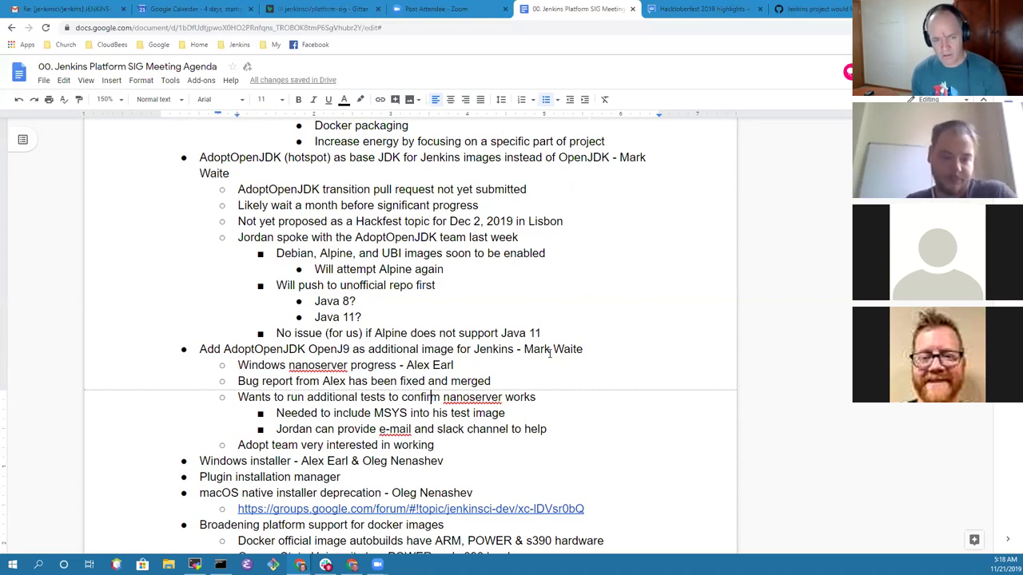
pyautogui.press('End')
pyautogui.press('Return')
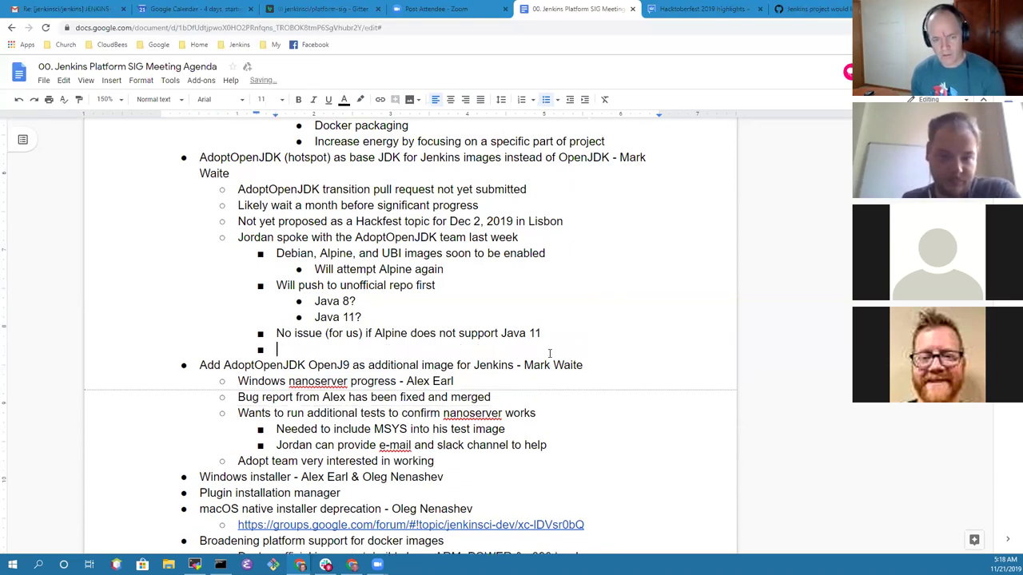
pyautogui.hotkey('shift', 'Tab')
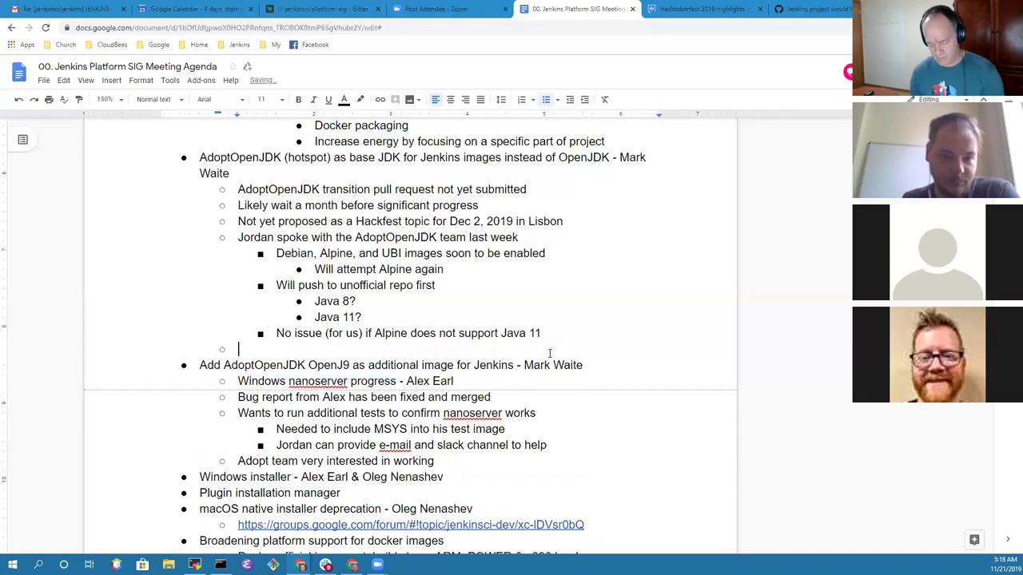
pyautogui.write('AdoptO')
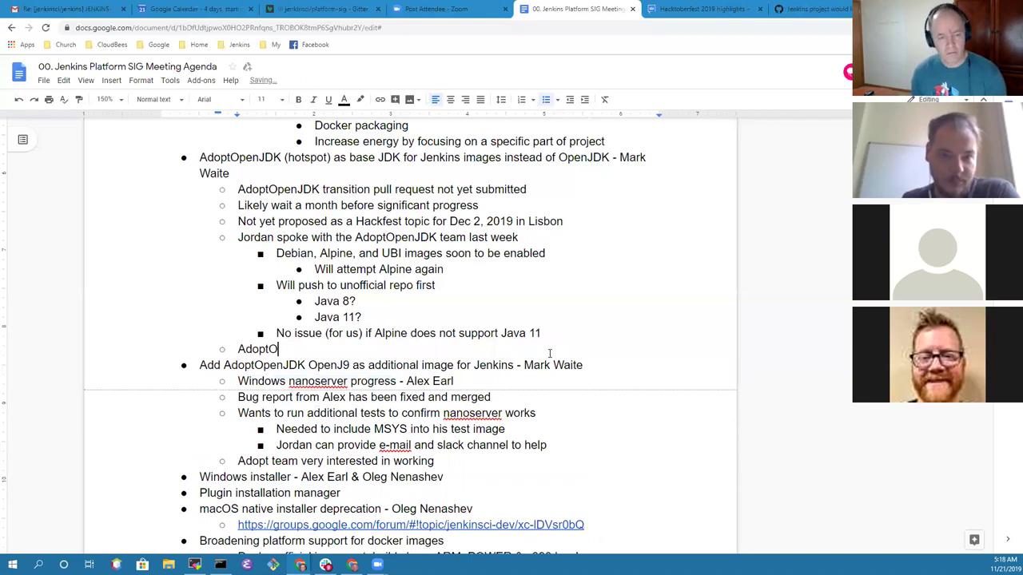
pyautogui.write('penJDK')
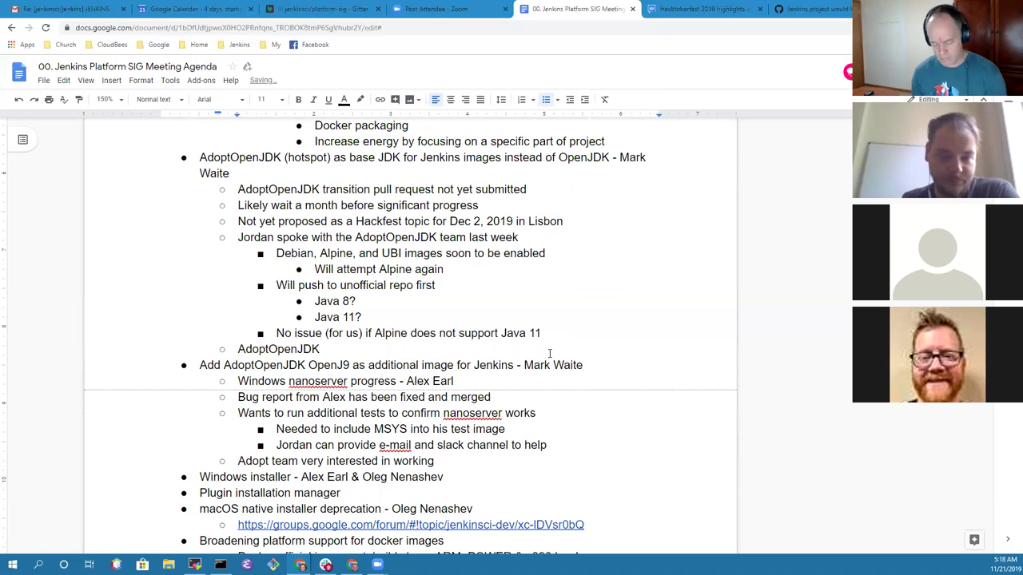
pyautogui.write(' hotspo')
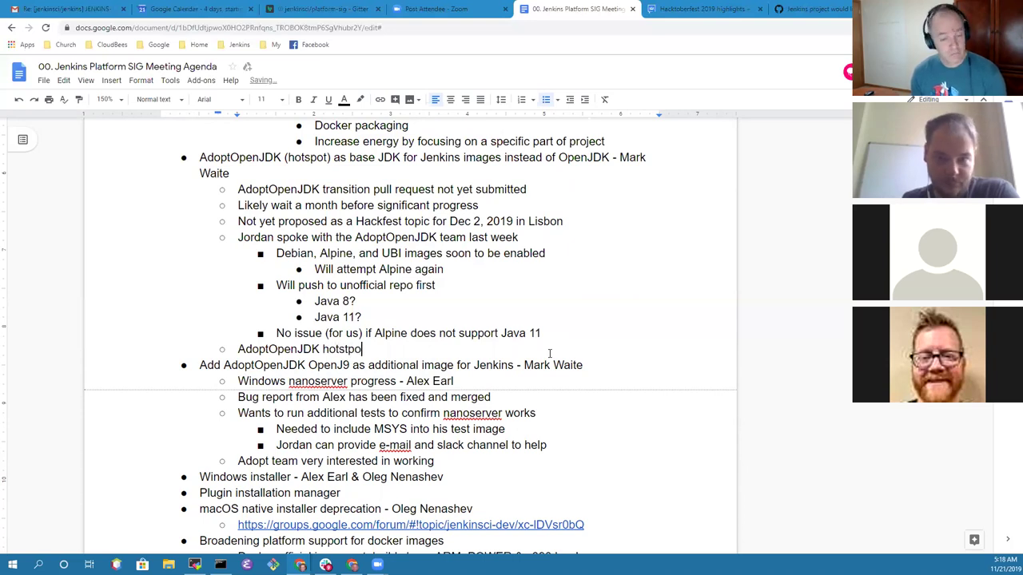
pyautogui.write('t work')
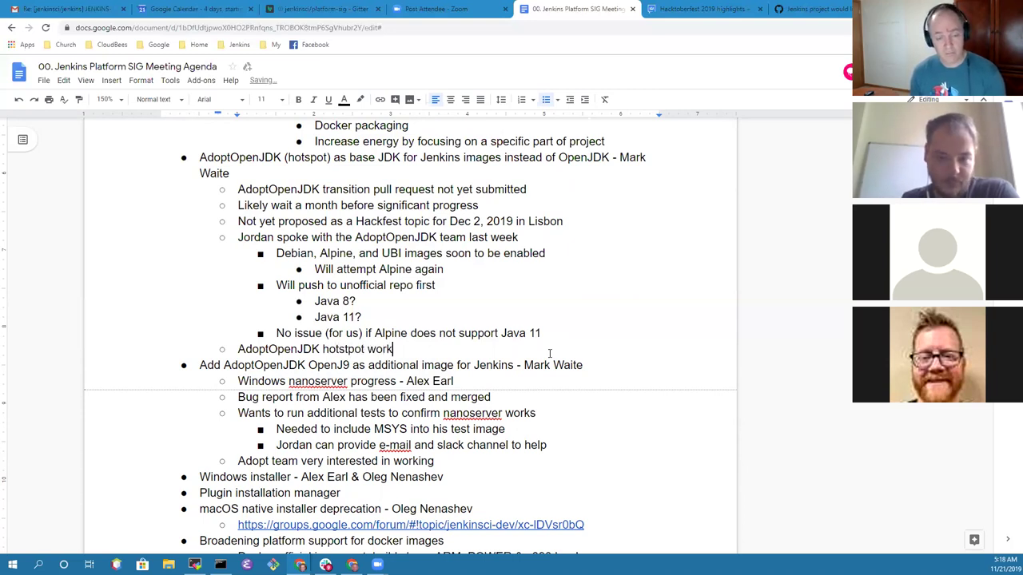
pyautogui.write('ing on Window')
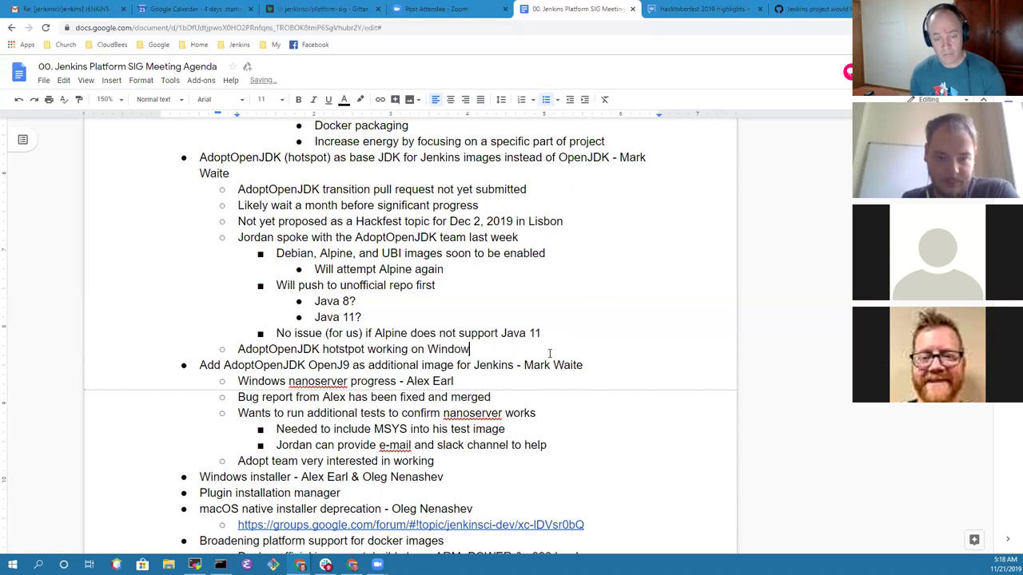
pyautogui.write('s nanoserver')
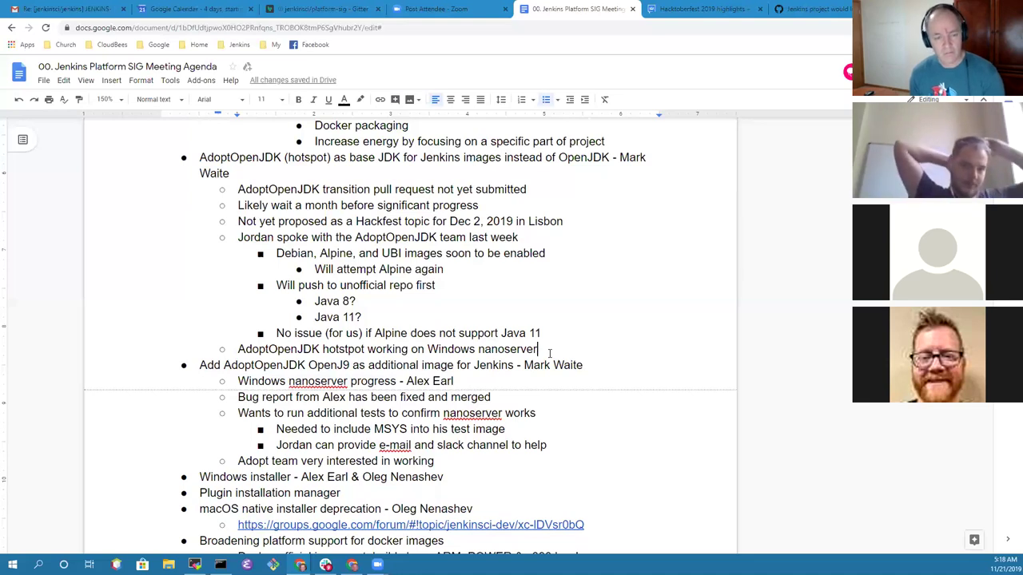
# Step: Add the nested bullet "Likely still unofficial images" under the Windows nanoserver bullet of the hotspot topic
pyautogui.press('Return')
pyautogui.press('Tab')
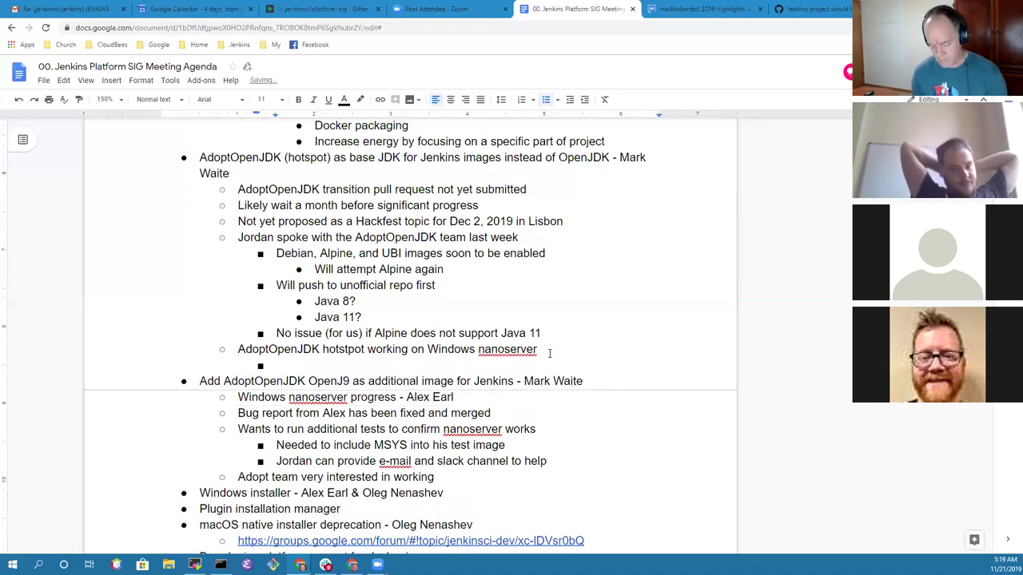
pyautogui.write('Likely ')
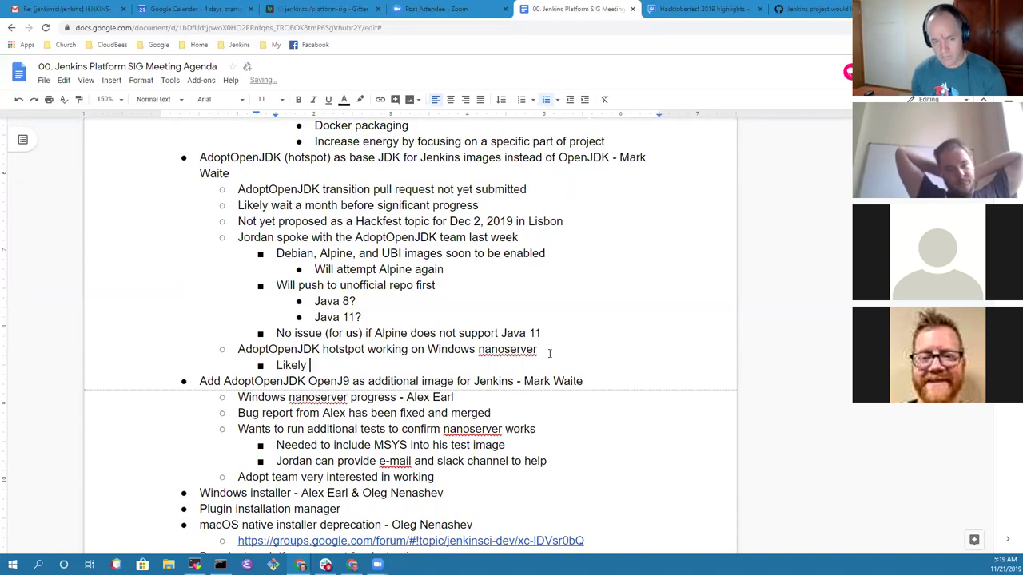
pyautogui.write('still uno')
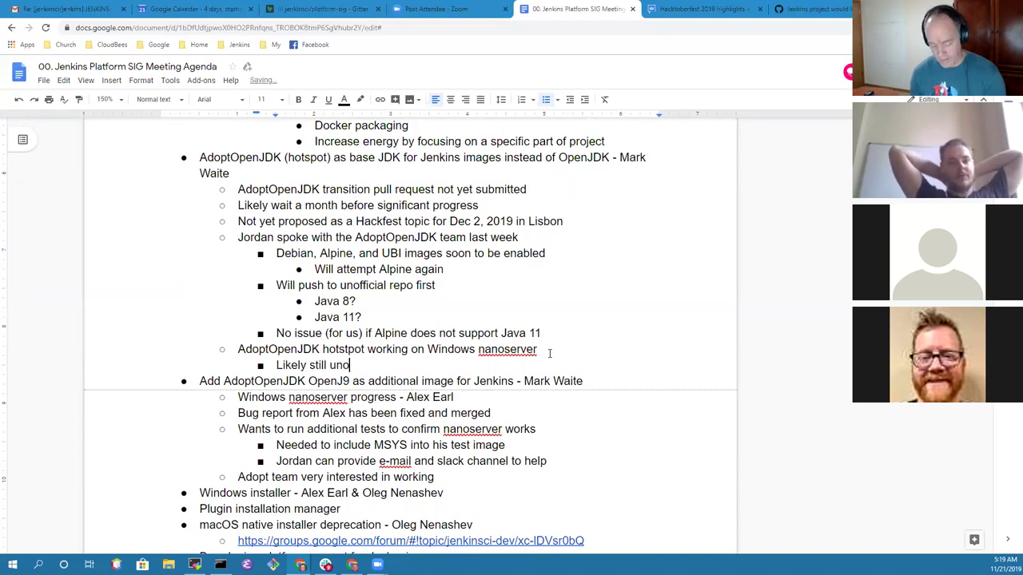
pyautogui.write('fficial')
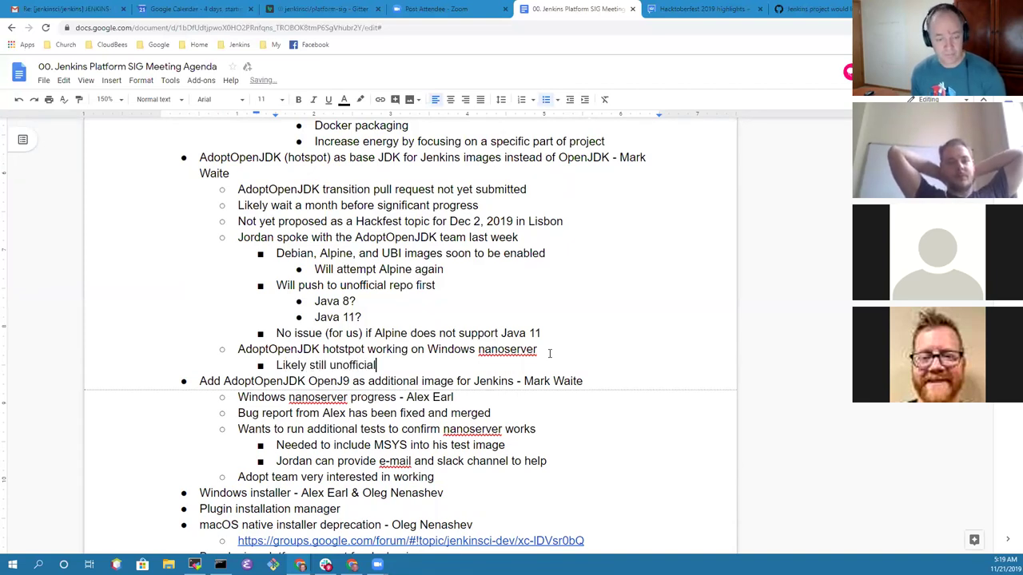
pyautogui.write(' images')
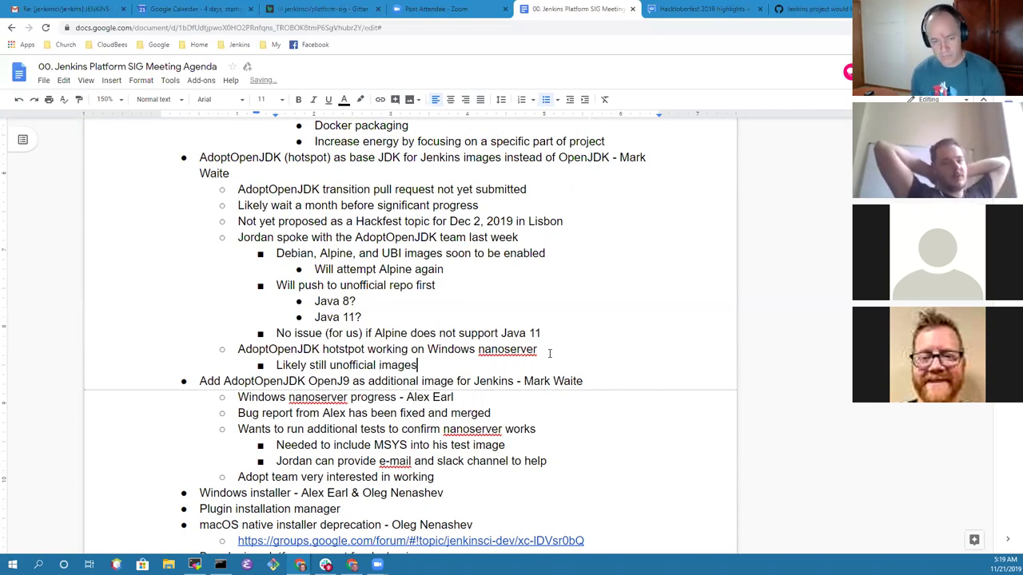
pyautogui.hotkey('ctrl', 'shift', 'Left')
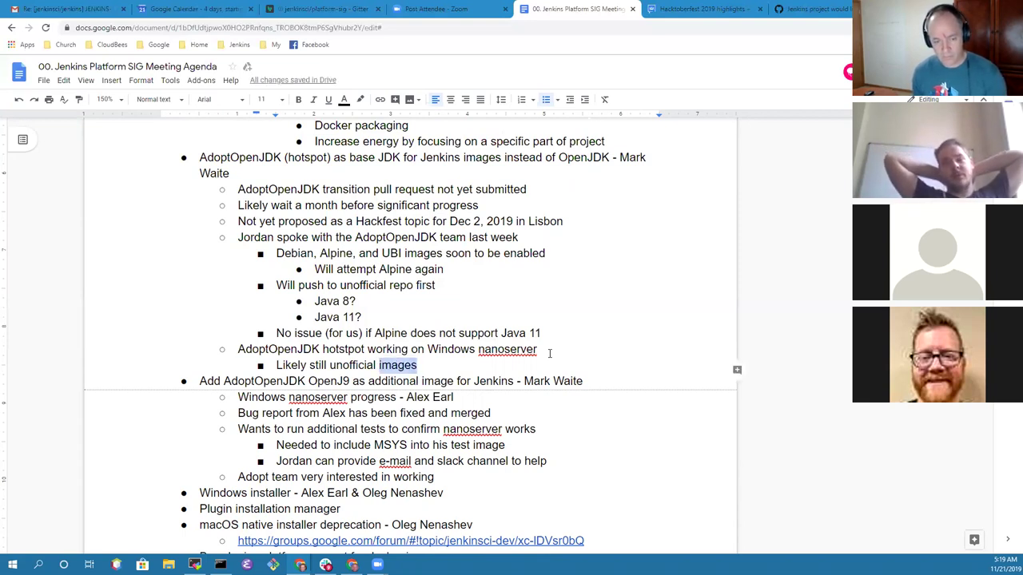
pyautogui.press('Down')
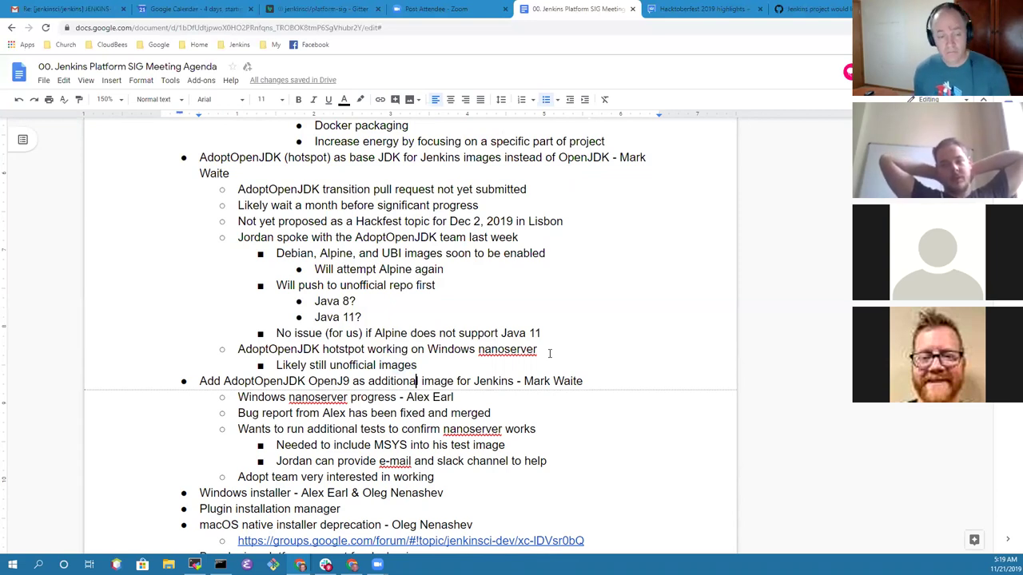
# Step: Add the same-level bullet "Not a blocker to use unofficial images" below the one about likely unofficial images
pyautogui.press('Return')
pyautogui.write('Not a ')
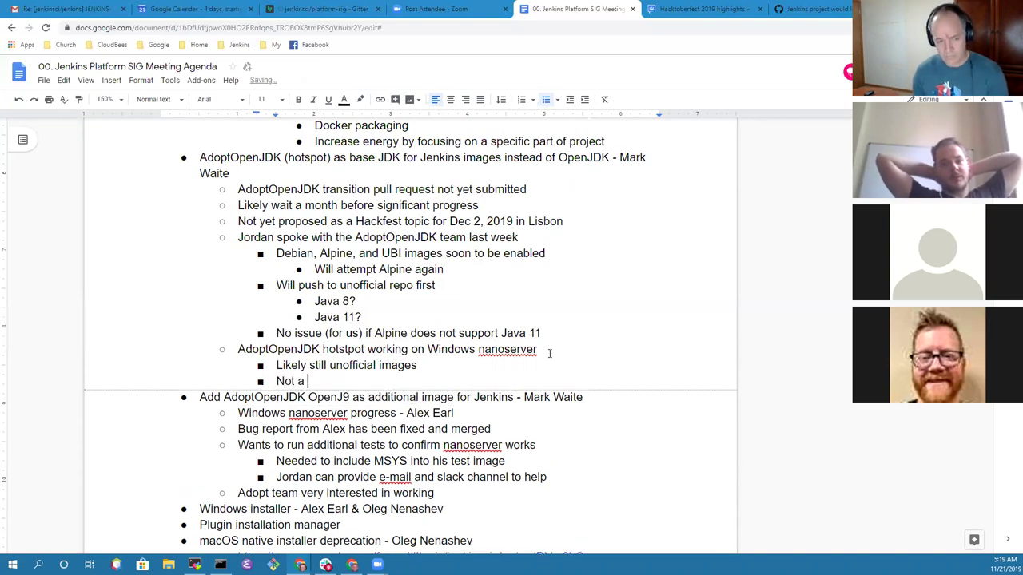
pyautogui.write('blocker to')
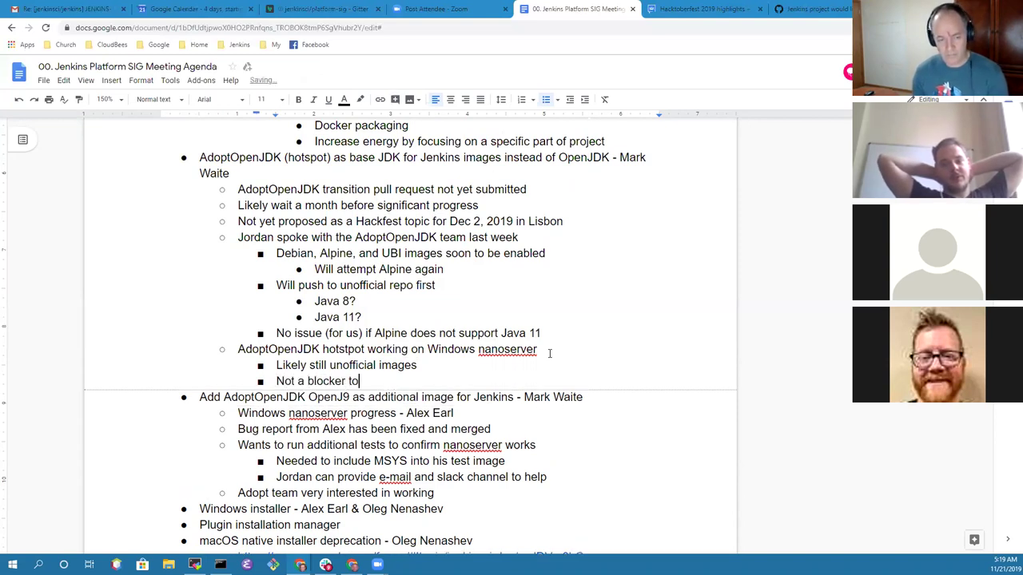
pyautogui.write(' use unoff')
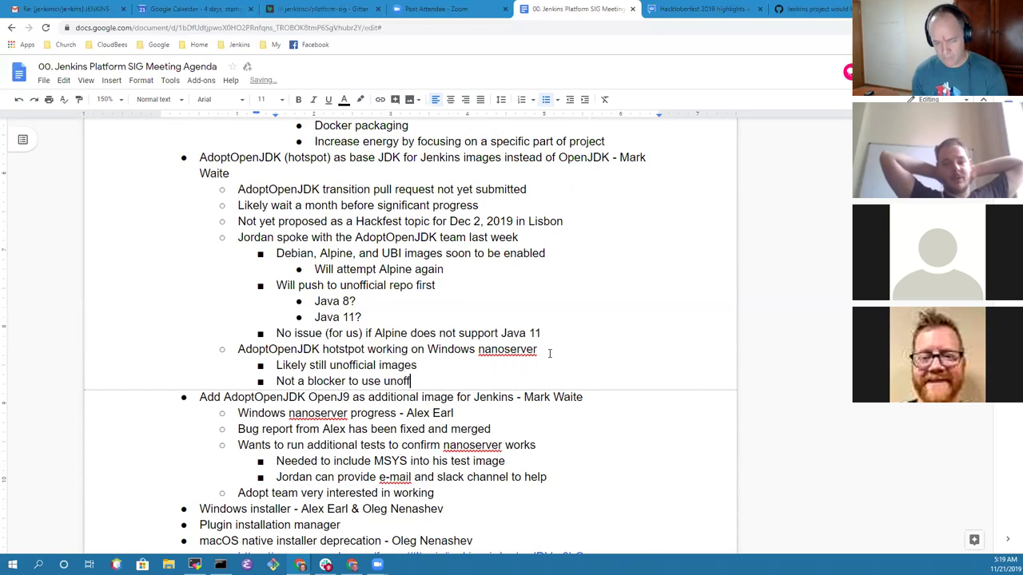
pyautogui.write('icial images ')
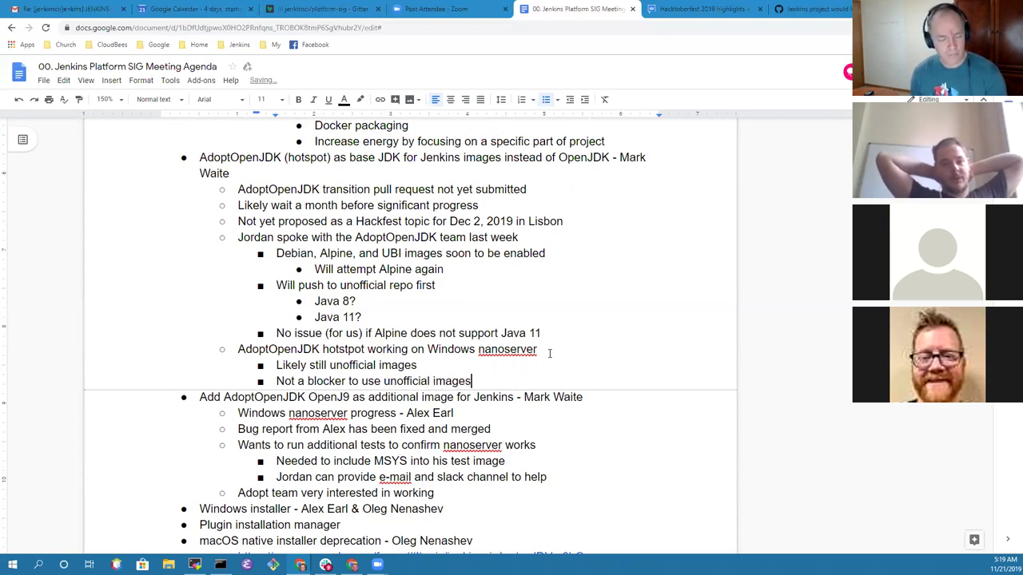
# Step: Extend the bullet about unofficial images not being a blocker with "to jenkins4eval"
pyautogui.write('to jenki')
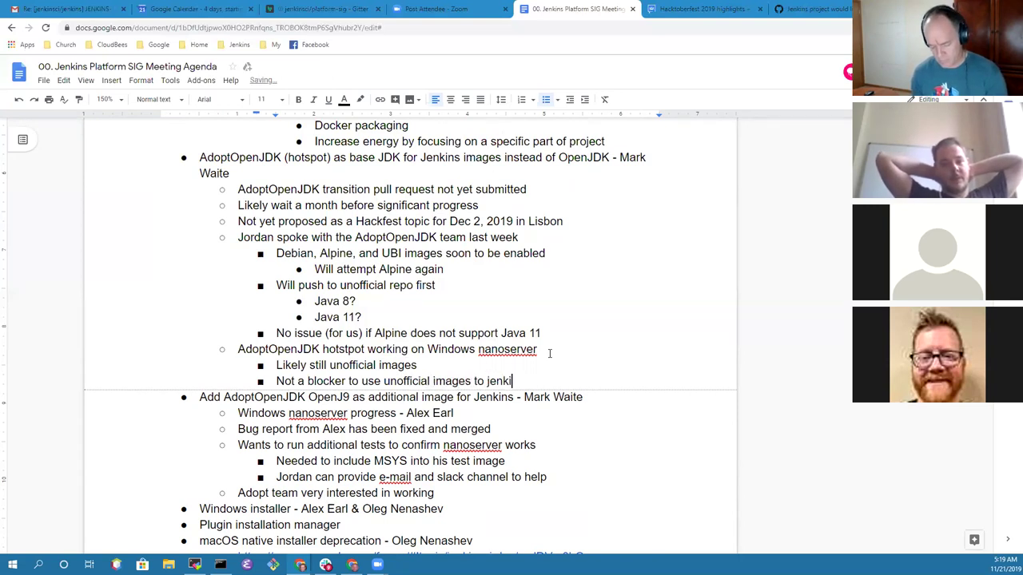
pyautogui.write('ns4eval')
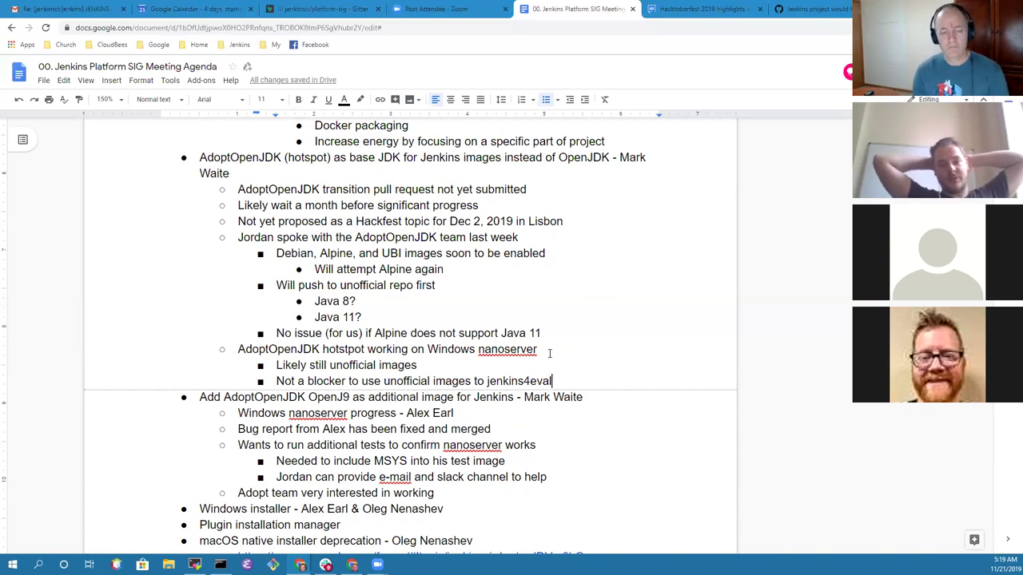
# Step: Complete the Adopt team bullet in the OpenJ9 topic by appending "with us and other projects"
pyautogui.press('Down')
pyautogui.press('Down')
pyautogui.press('Down')
pyautogui.press('Down')
pyautogui.press('Down')
pyautogui.press('Down')
pyautogui.press('Down')
pyautogui.write('with us')
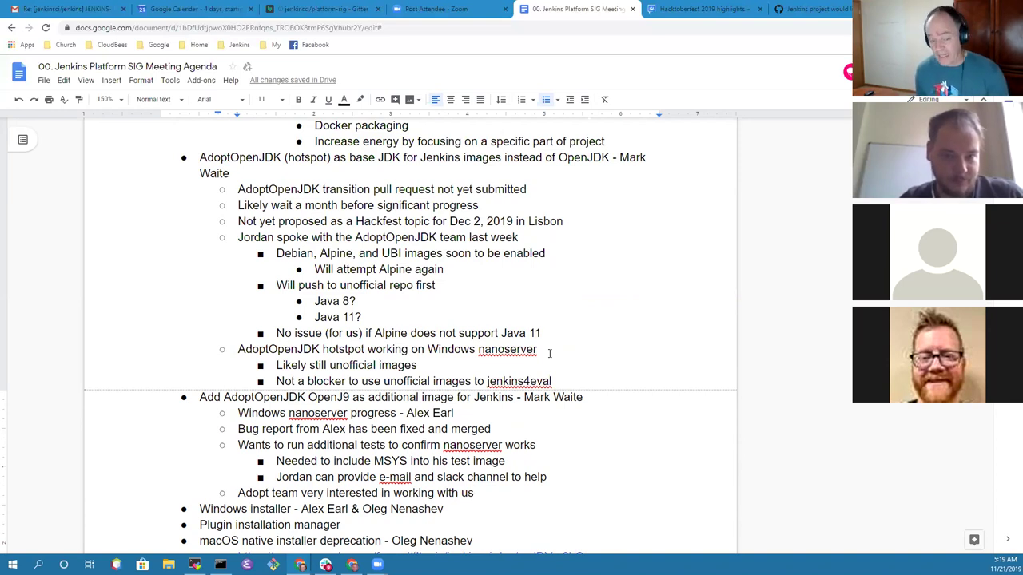
pyautogui.press('Up')
pyautogui.press('Up')
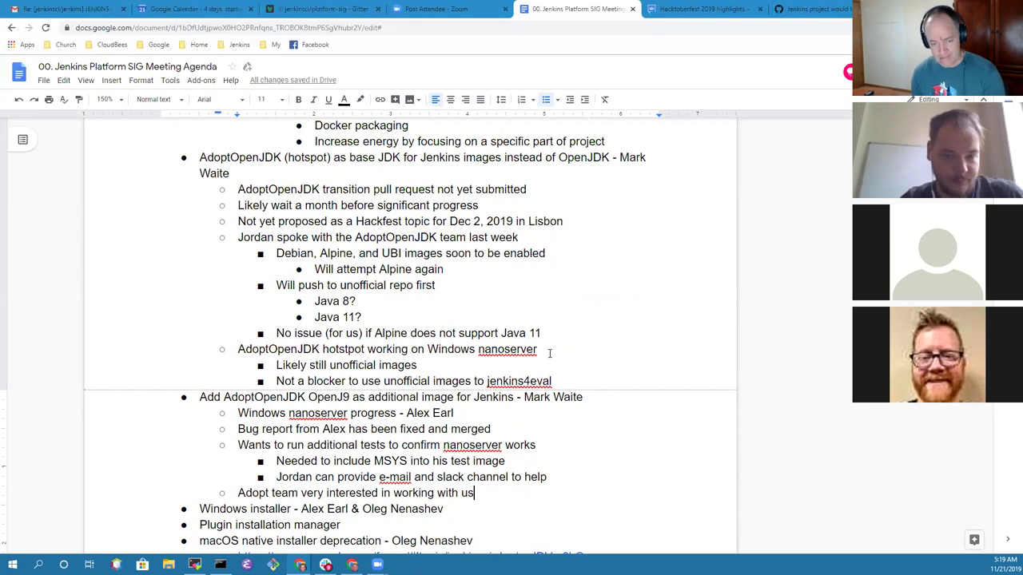
pyautogui.write('and other pro')
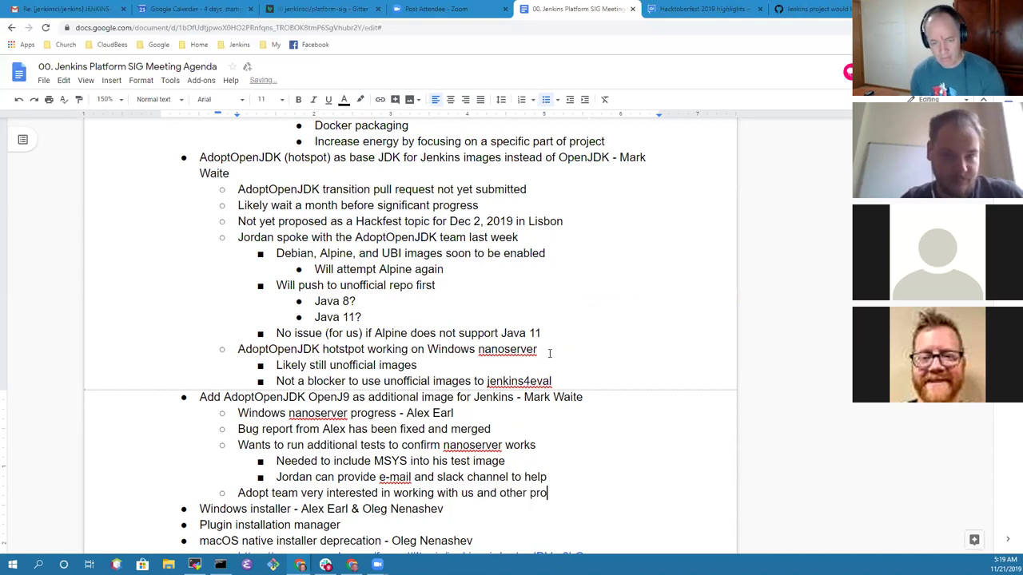
pyautogui.write('jects')
# Step: Add a same-level bullet below the Adopt team one, beginning "PR-890 pull request with optimi"
pyautogui.press('Return')
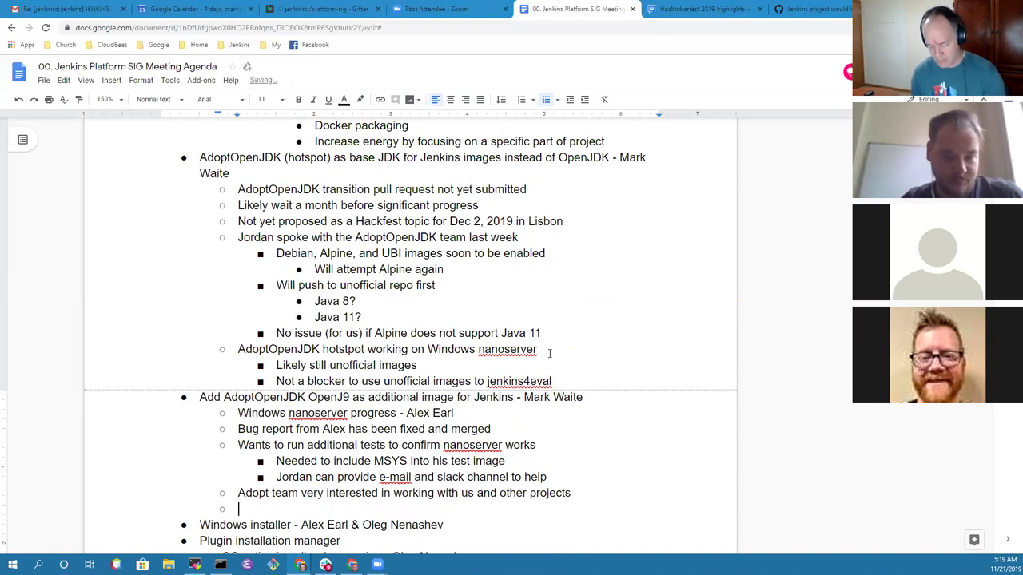
pyautogui.write('PR-89')
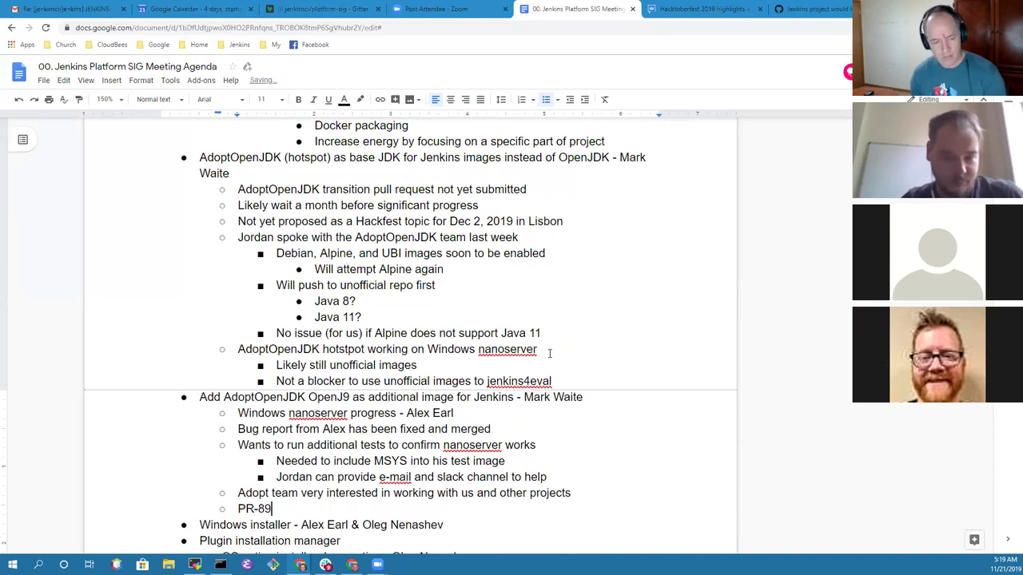
pyautogui.write('0 ')
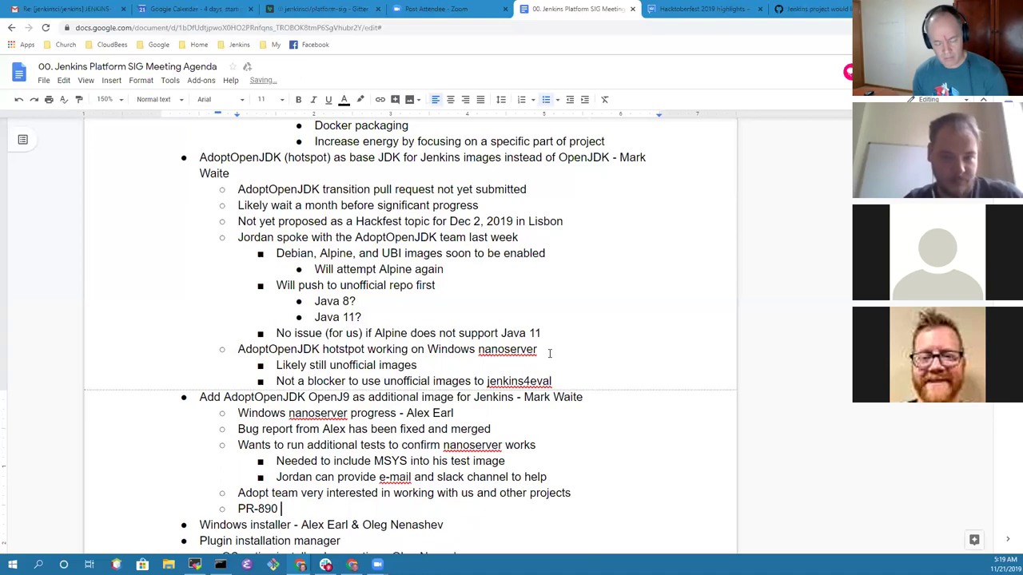
pyautogui.write('pull re')
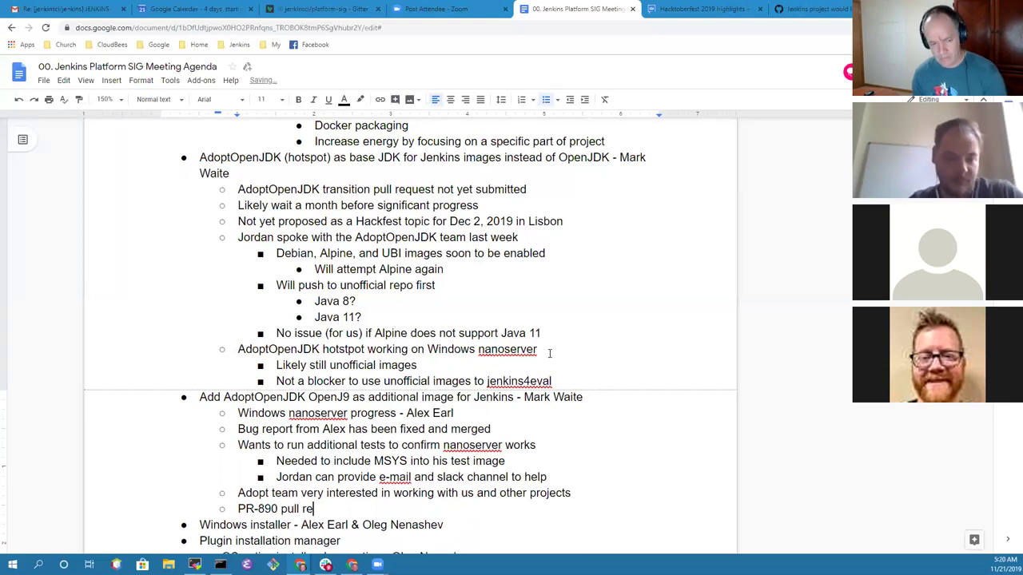
pyautogui.write('quest with ')
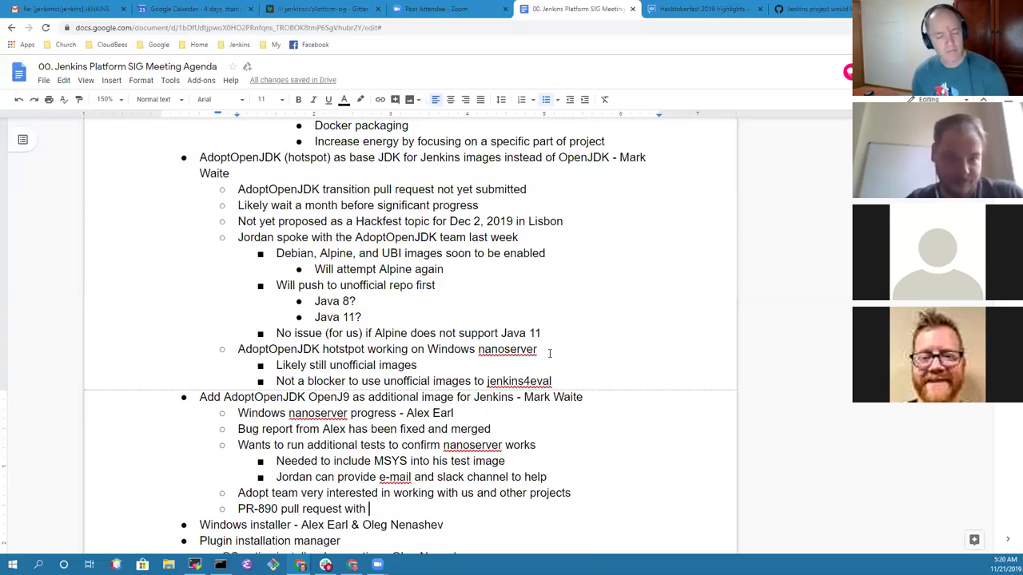
pyautogui.write('optimi')
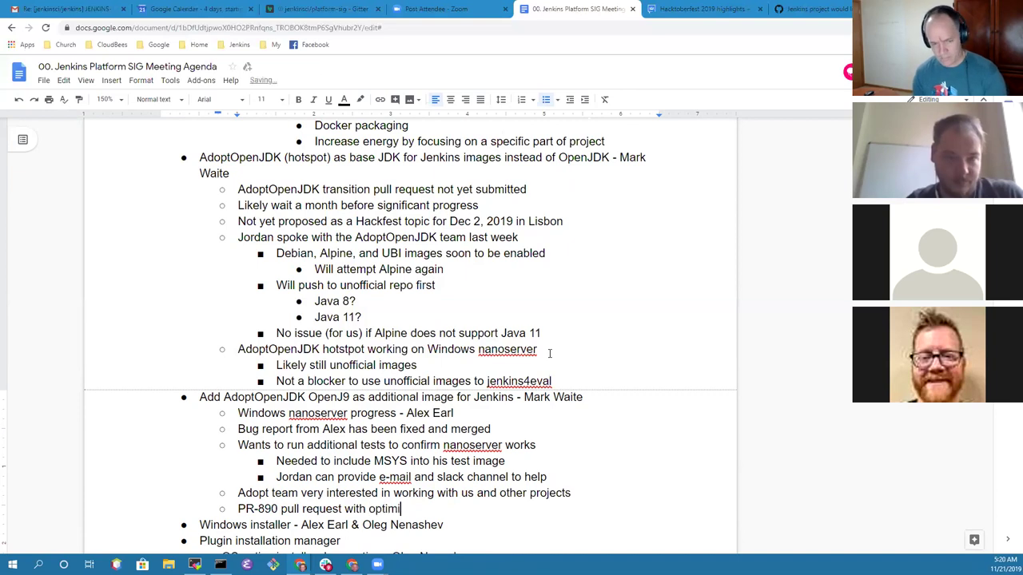
# Step: Complete the PR-890 bullet as "pull request with optimizations, drive behind the pull request and active work on the request behind the scenes"
pyautogui.write('zations')
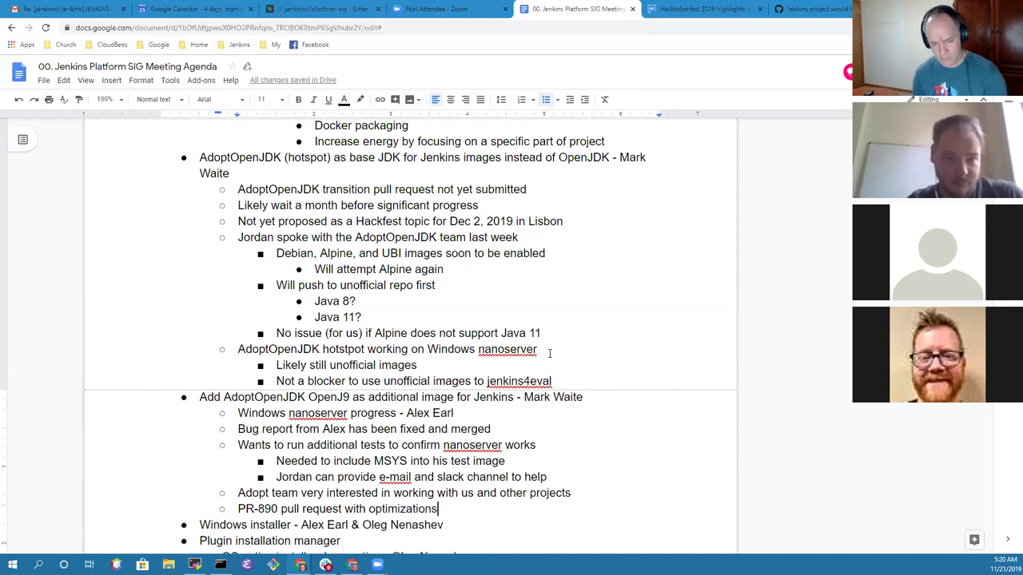
pyautogui.write(', ')
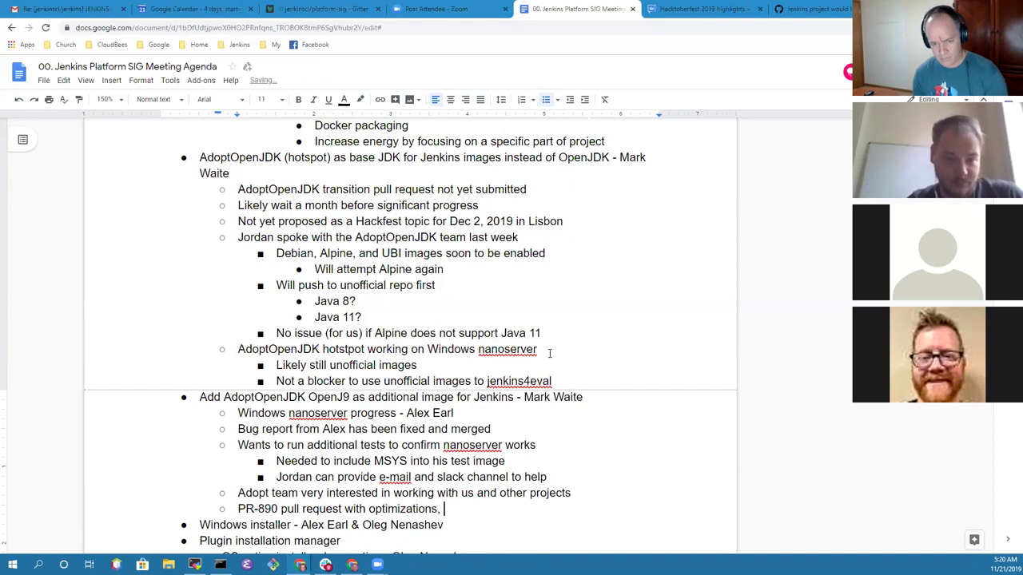
pyautogui.write('drive to')
pyautogui.press('BackSpace')
pyautogui.press('BackSpace')
pyautogui.write('behind the pull')
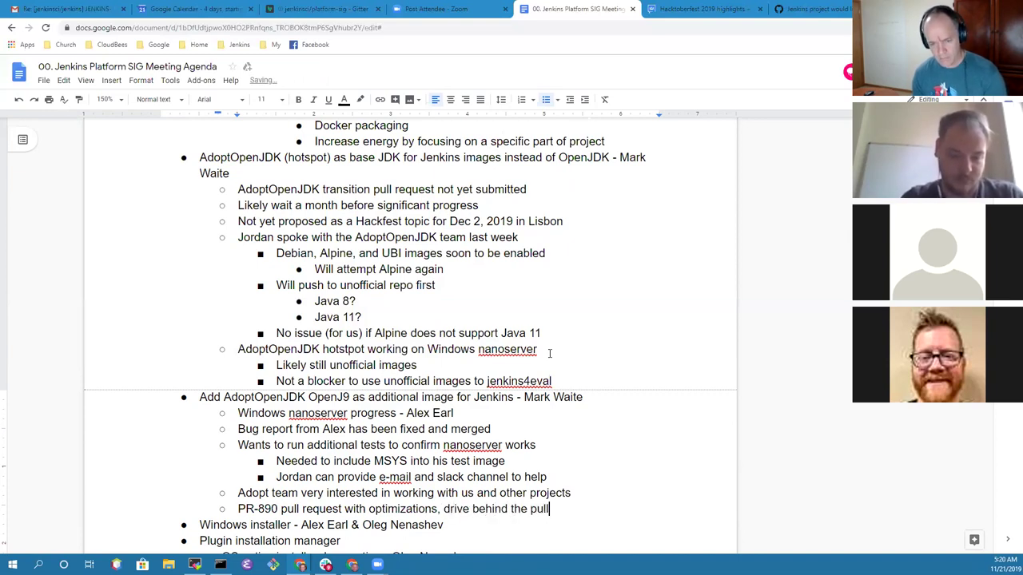
pyautogui.write(' request ')
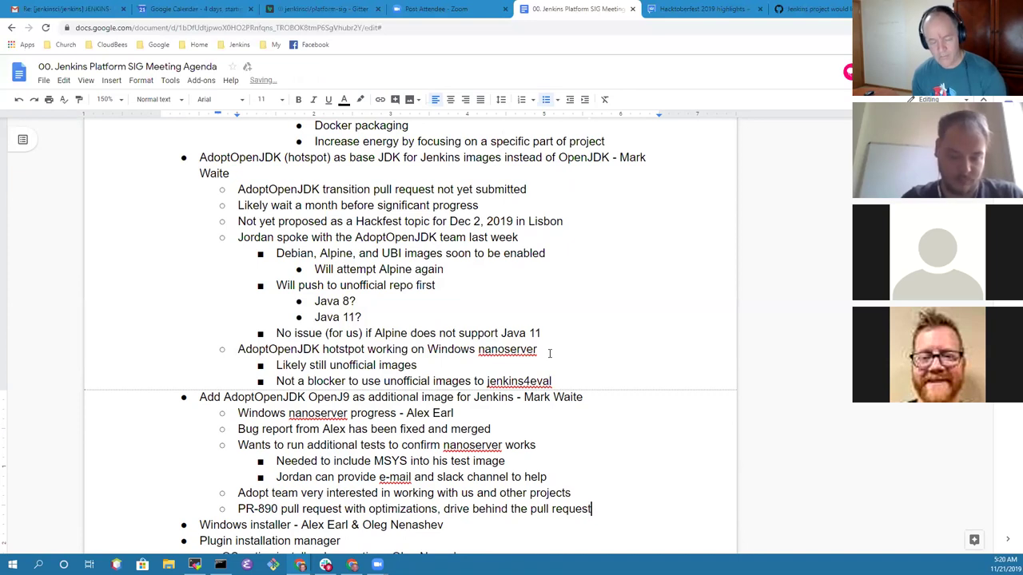
pyautogui.write('and active')
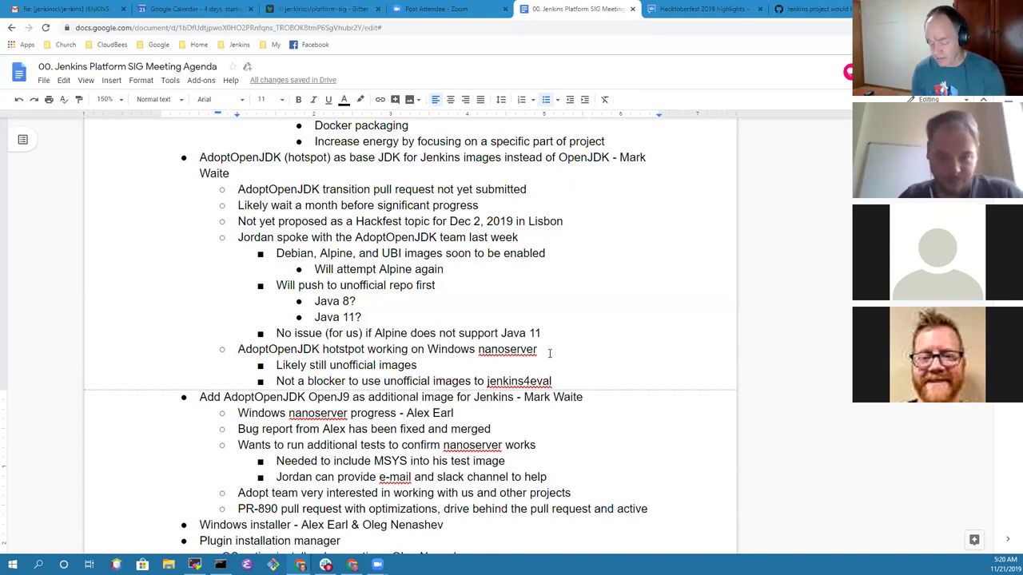
pyautogui.write('work')
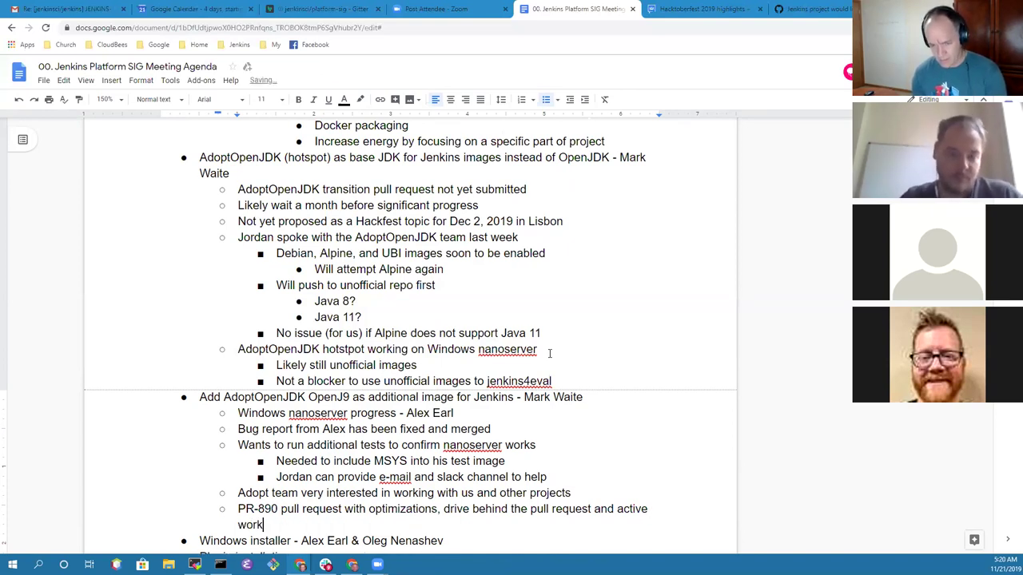
pyautogui.write(' on the request behind the scenes')
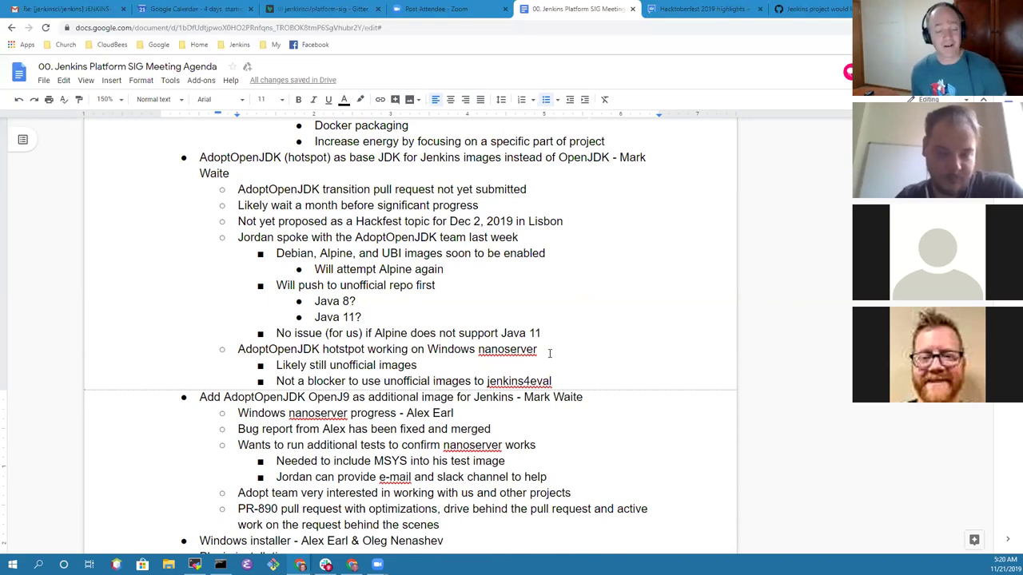
# Step: Start a nested bullet under the "Windows installer" agenda item
pyautogui.scroll(-1, 549, 354)
pyautogui.scroll(-3, 550, 354)
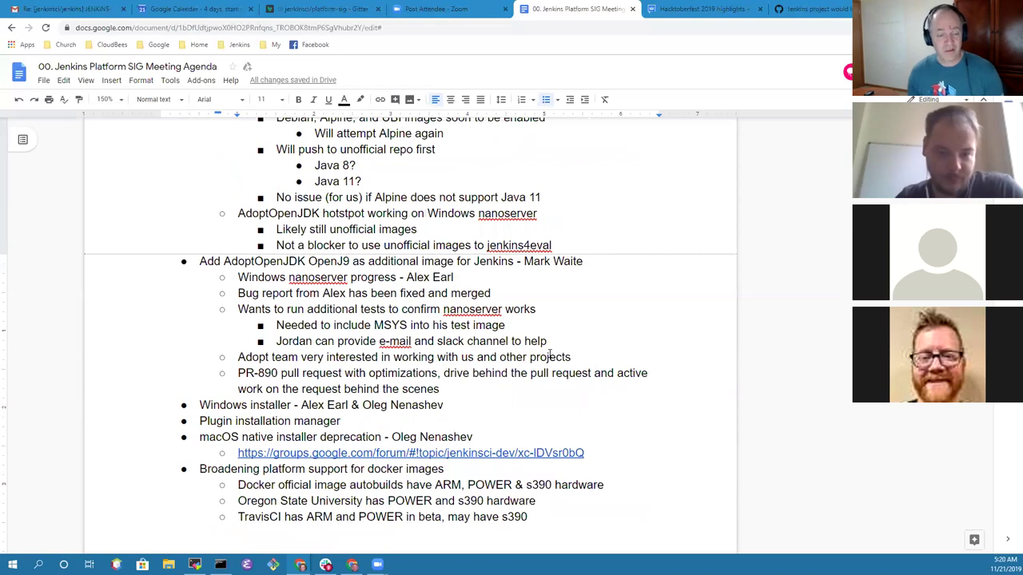
pyautogui.scroll(-3, 519, 288)
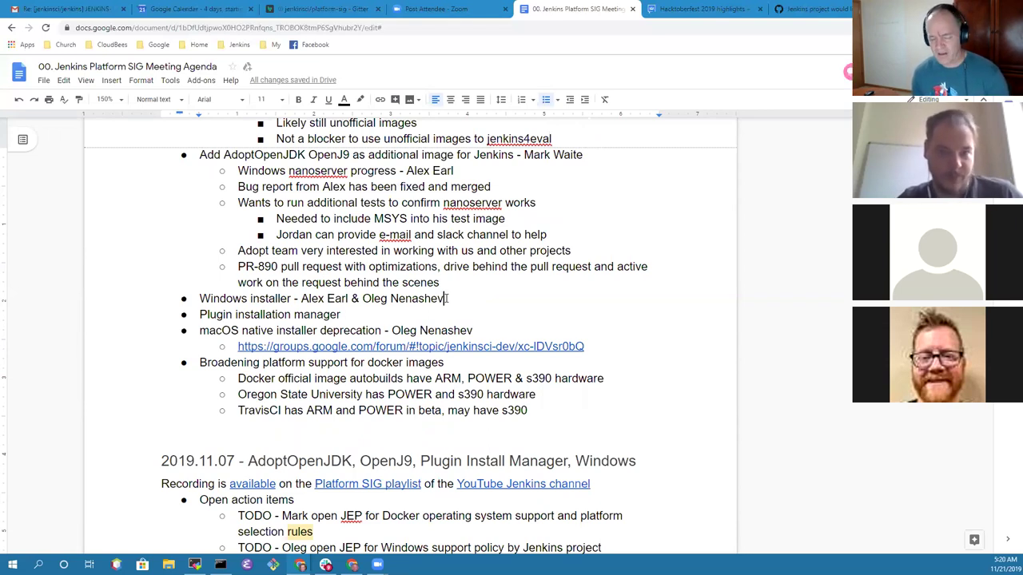
pyautogui.press('Return')
pyautogui.press('Tab')
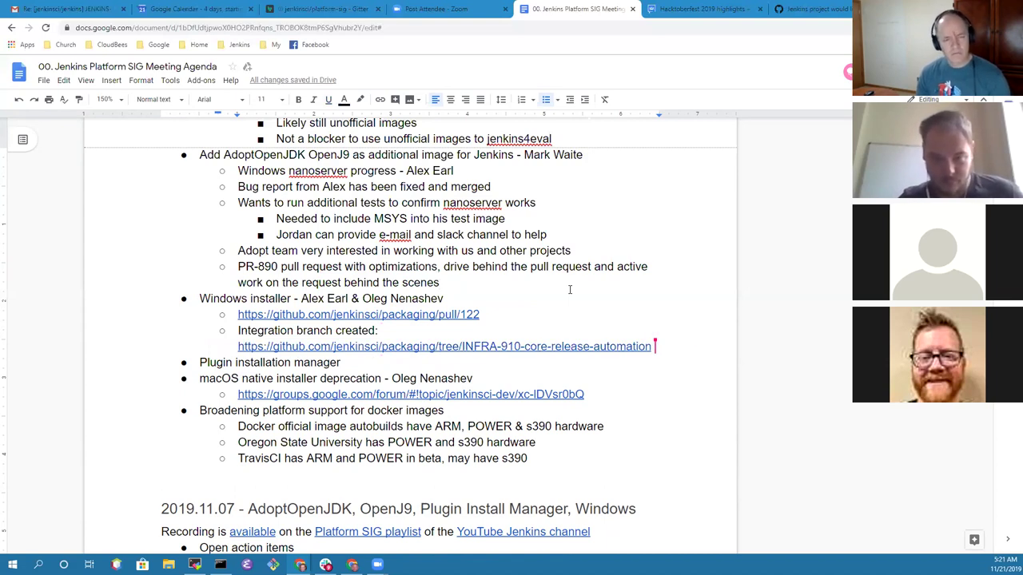
pyautogui.scroll(-2, 570, 291)
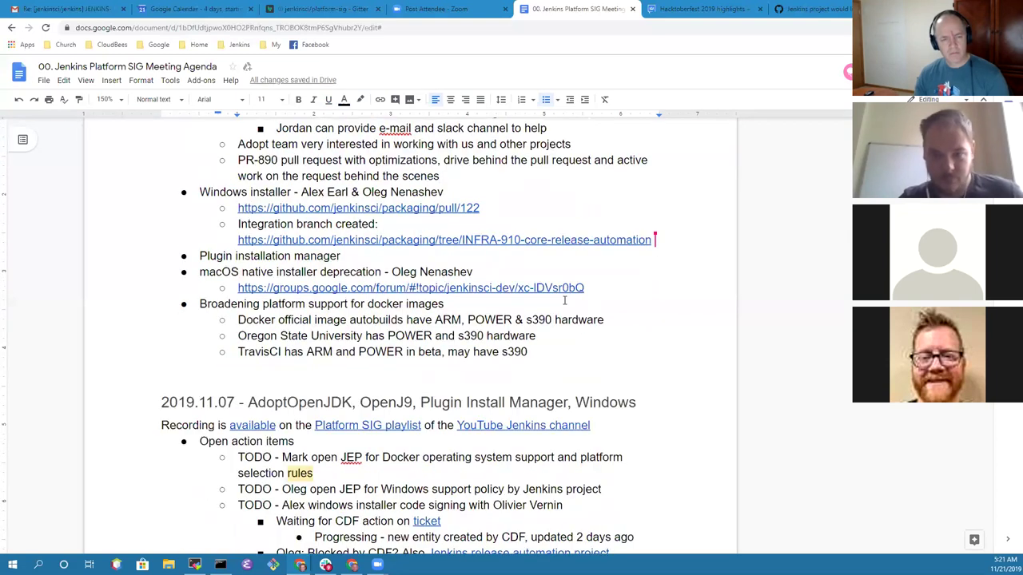
pyautogui.click(447, 192)
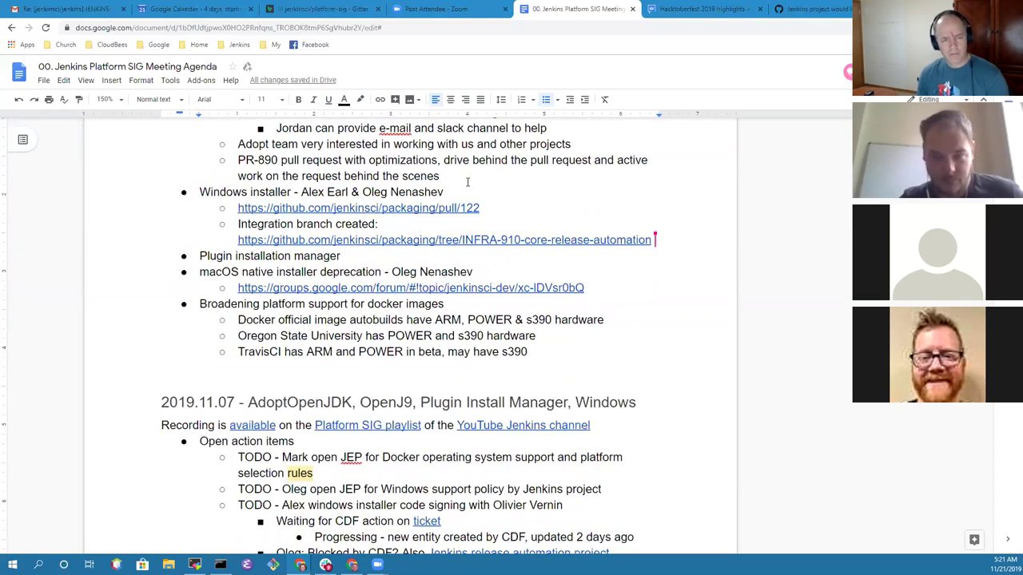
pyautogui.scroll(-1, 468, 182)
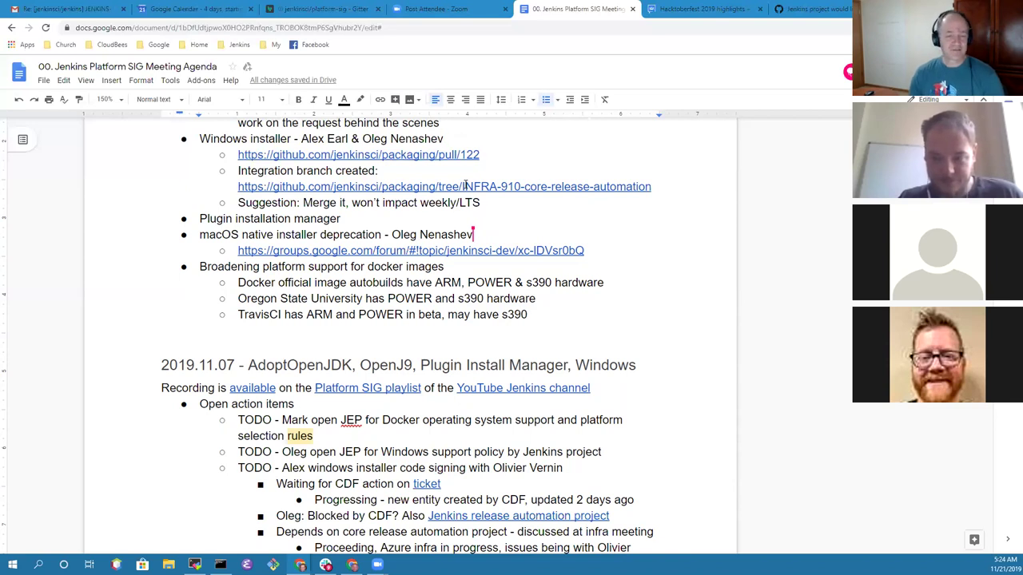
pyautogui.click(349, 223)
pyautogui.press('BackSpace')
pyautogui.press('Return')
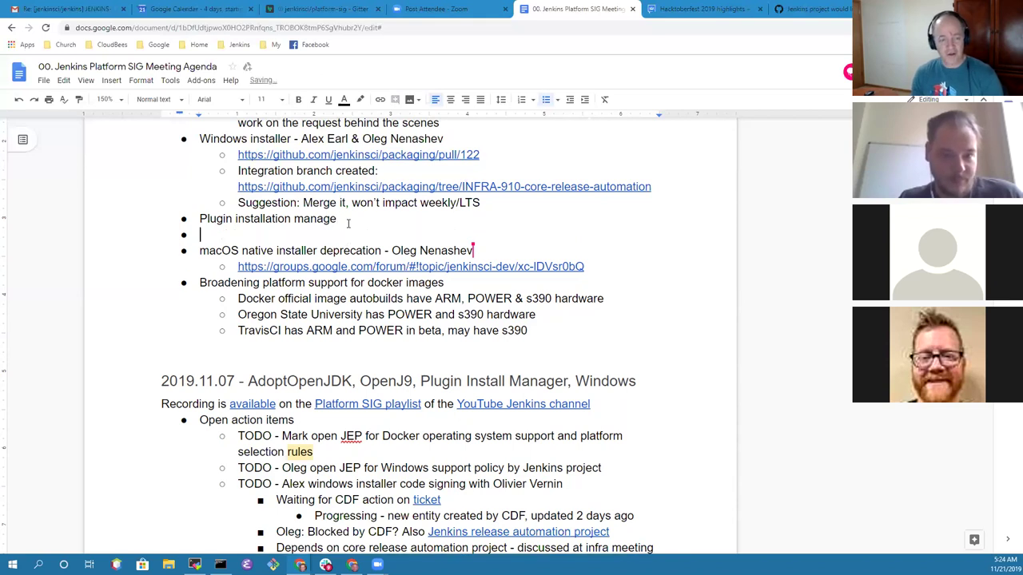
pyautogui.press('BackSpace')
pyautogui.press('BackSpace')
pyautogui.press('BackSpace')
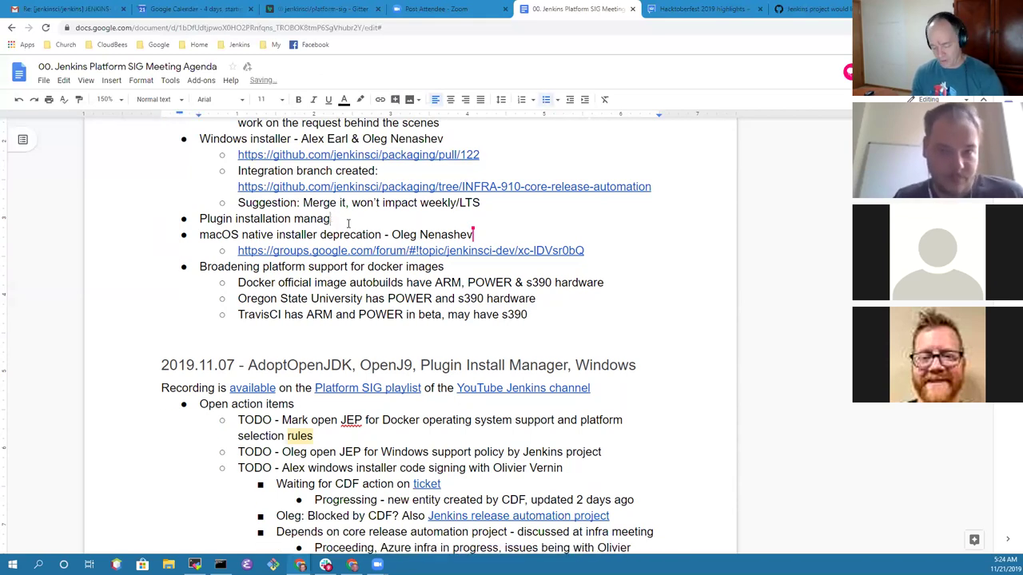
pyautogui.write('er')
# Step: Add the nested bullet "Released 1.0 (and 1.0.1)" under the "Plugin installation manager" agenda item
pyautogui.press('Return')
pyautogui.press('Tab')
pyautogui.write('Released 1.0')
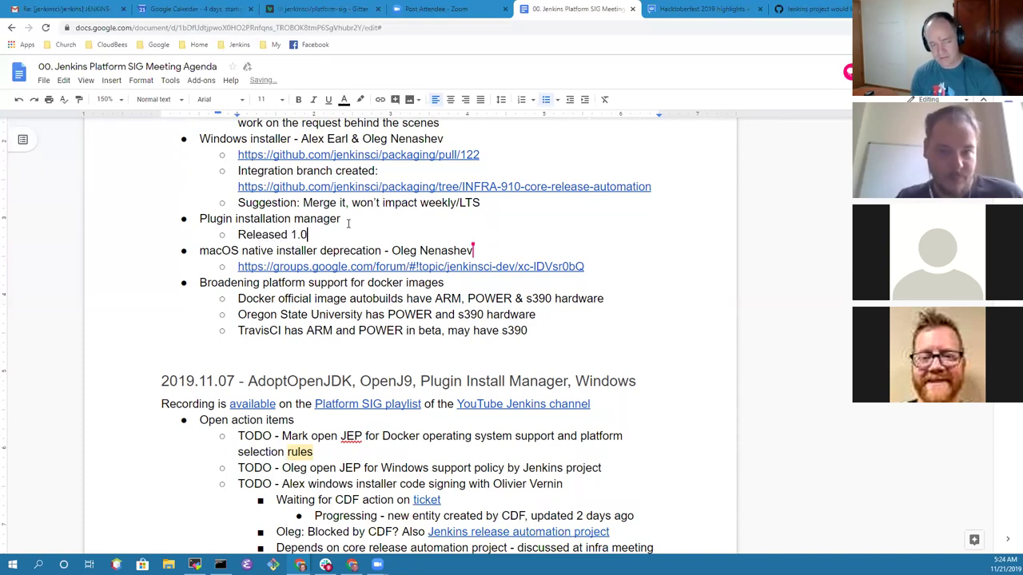
pyautogui.write(' (adn')
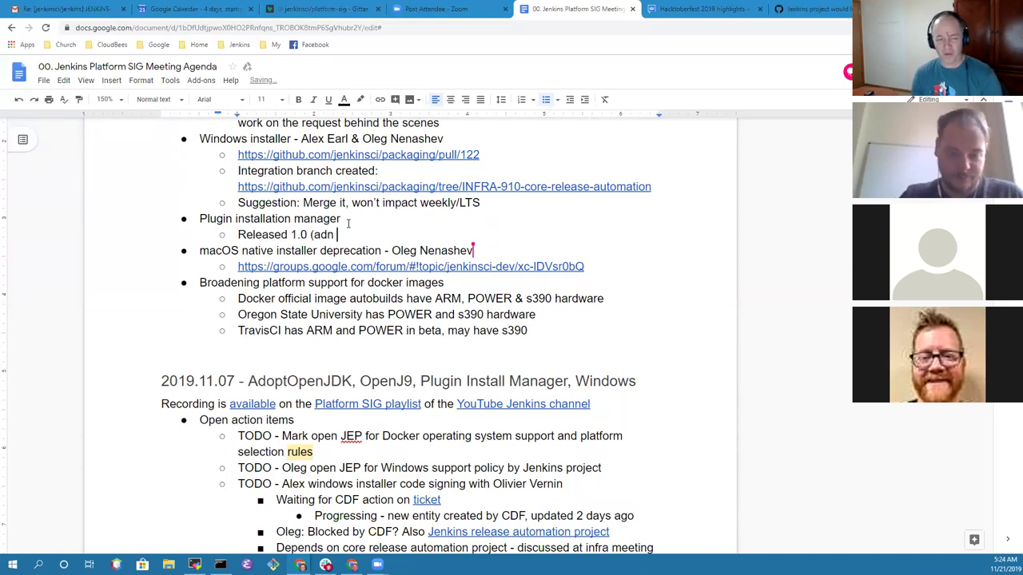
pyautogui.press('BackSpace')
pyautogui.press('BackSpace')
pyautogui.press('BackSpace')
pyautogui.write('nd 1.')
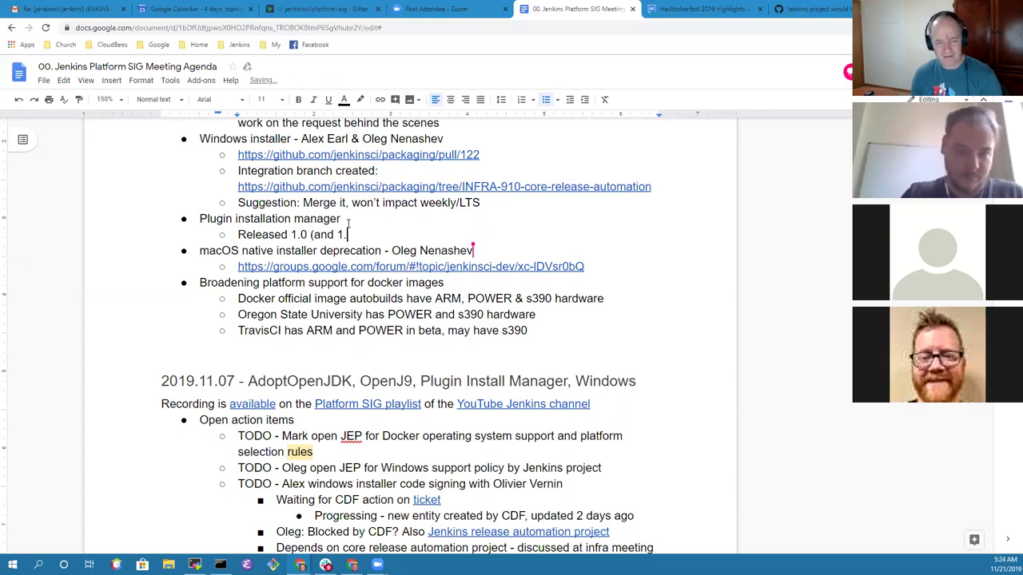
pyautogui.write('0.1)')
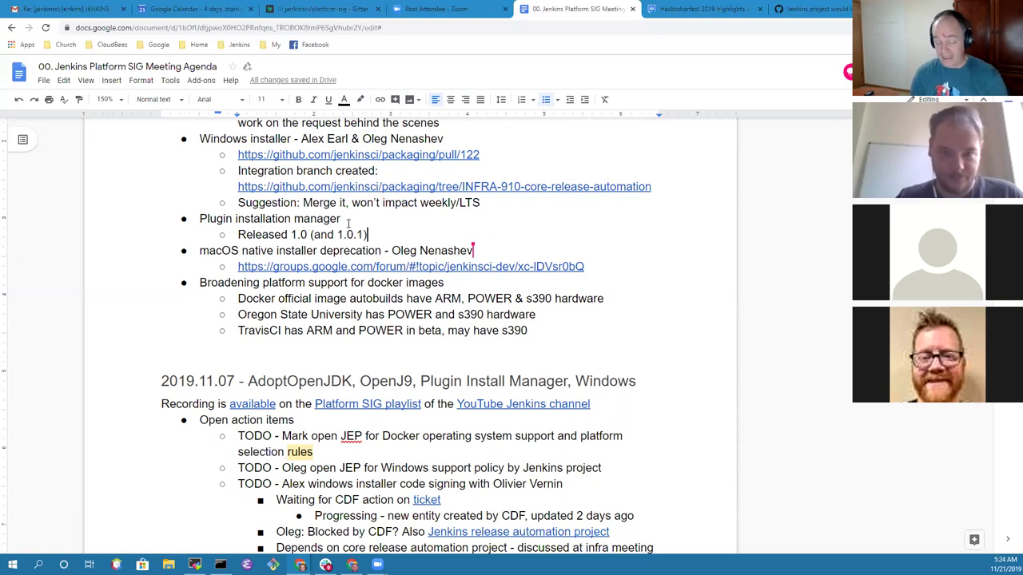
pyautogui.press('Down')
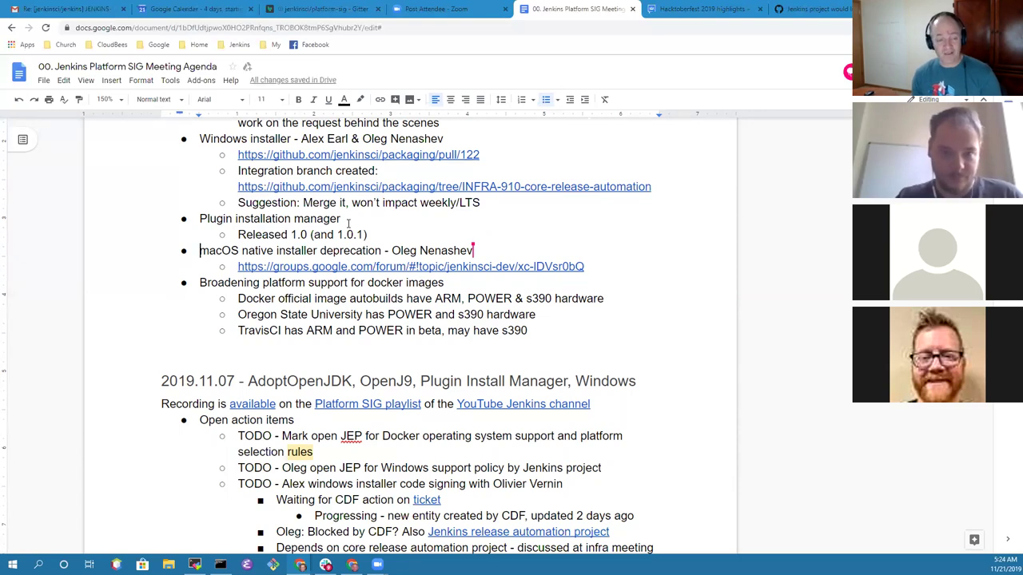
pyautogui.hotkey('ctrl', 'shift', 'Right')
pyautogui.hotkey('ctrl', 'shift', 'Right')
pyautogui.press('Down')
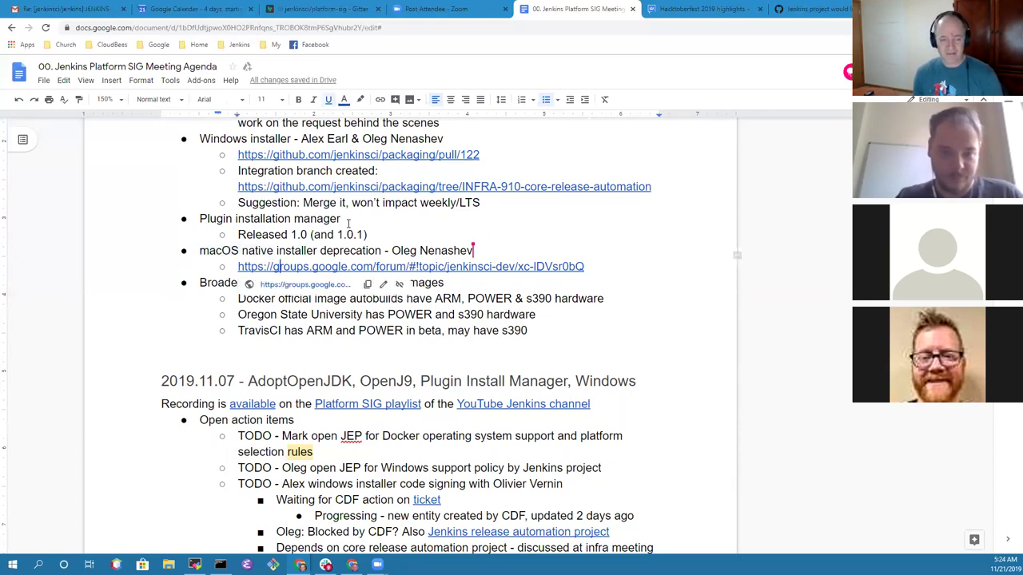
pyautogui.press('End')
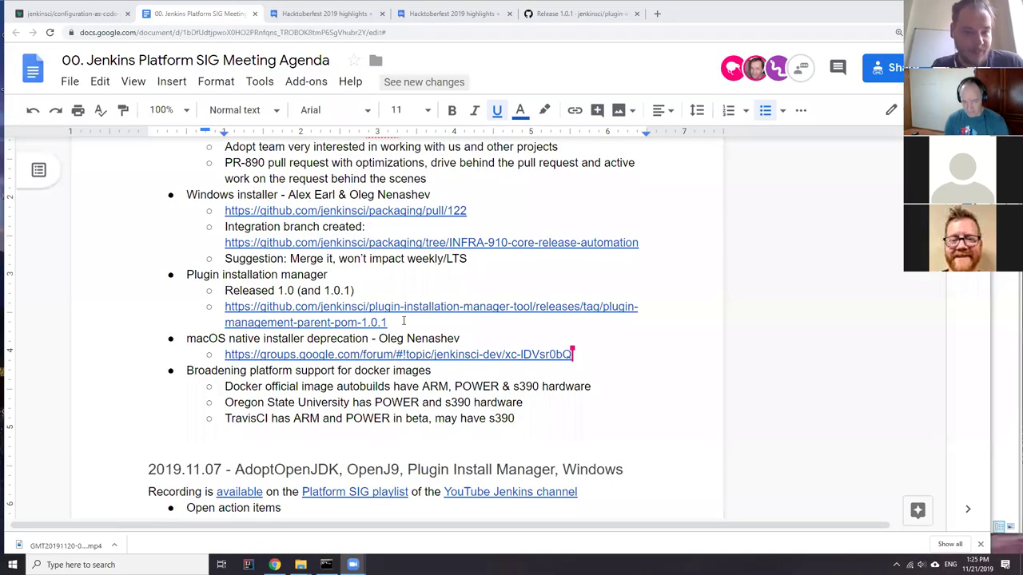
# Step: Open the Google Groups link listed under the "macOS native installer deprecation" agenda item
pyautogui.click(401, 354)
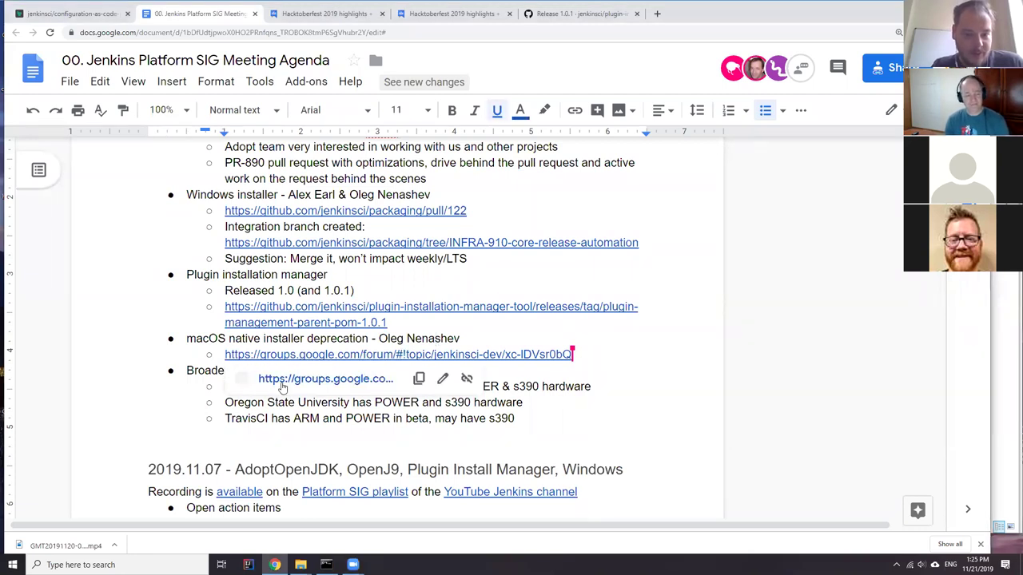
pyautogui.click(283, 386)
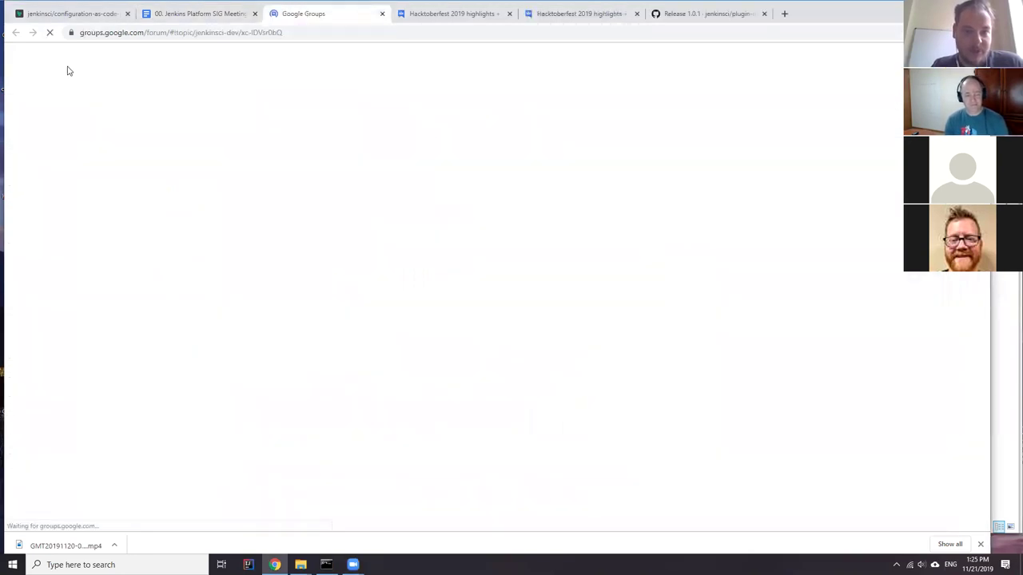
# Step: Go to the jenkinsci/packaging repository from the page showing the plugin-installation-manager-tool 1.0.1 release
pyautogui.click(692, 16)
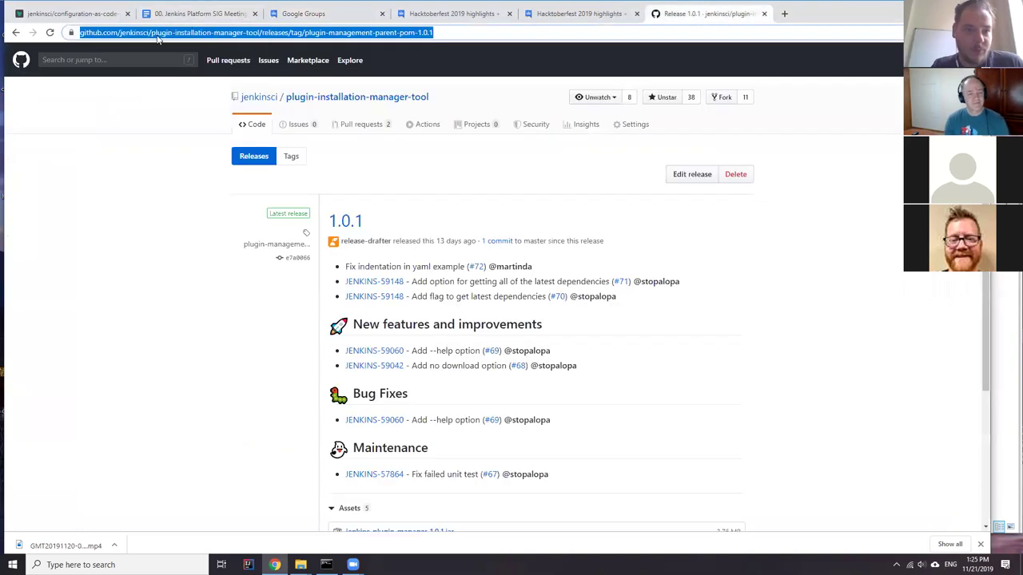
pyautogui.click(176, 32)
pyautogui.moveTo(177, 33); pyautogui.dragTo(810, 90)
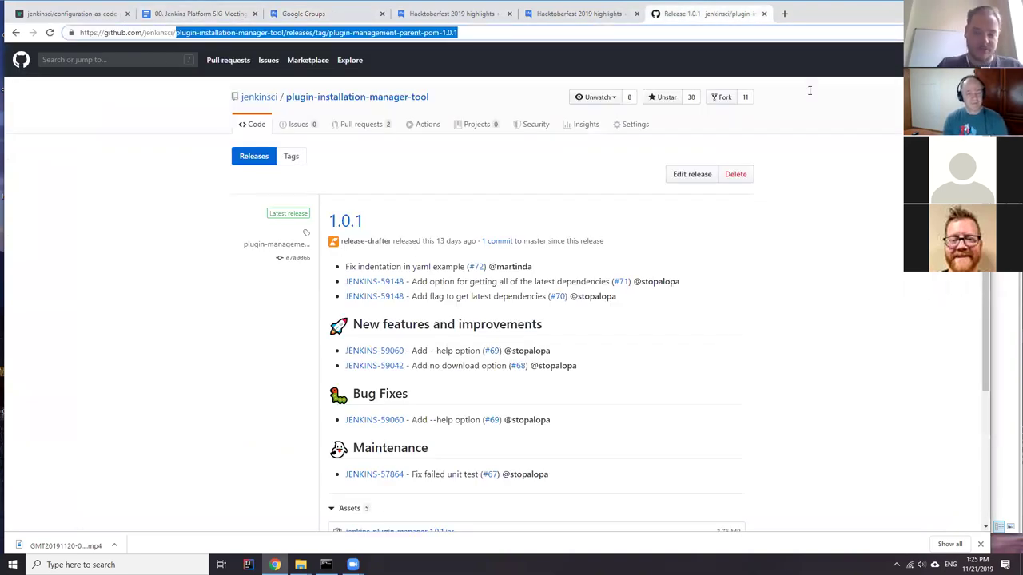
pyautogui.write('pac')
pyautogui.press('Return')
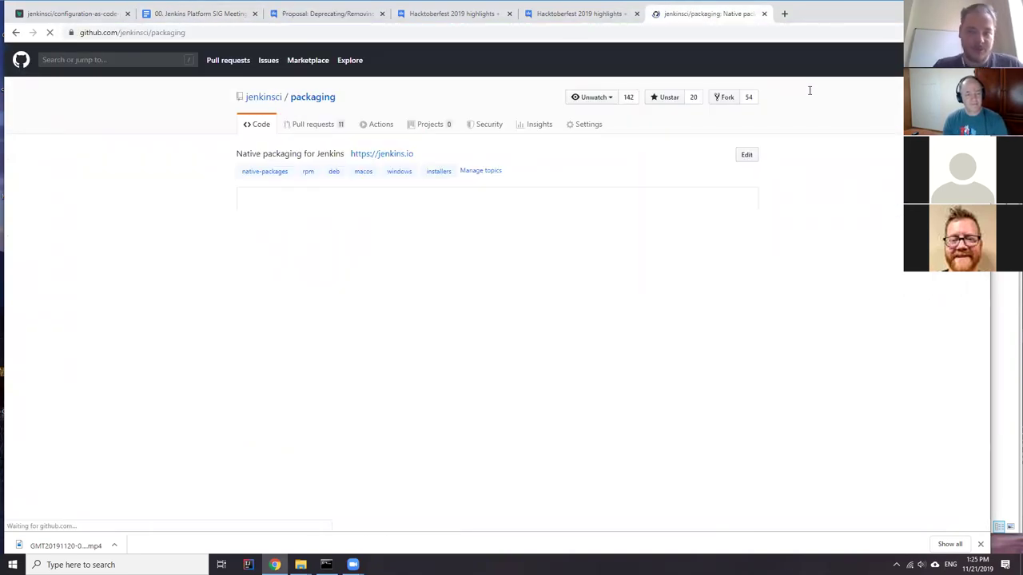
# Step: Open pull request #120, "Add docker build environment to package jenkins", from the packaging repository's open pull requests
pyautogui.click(316, 124)
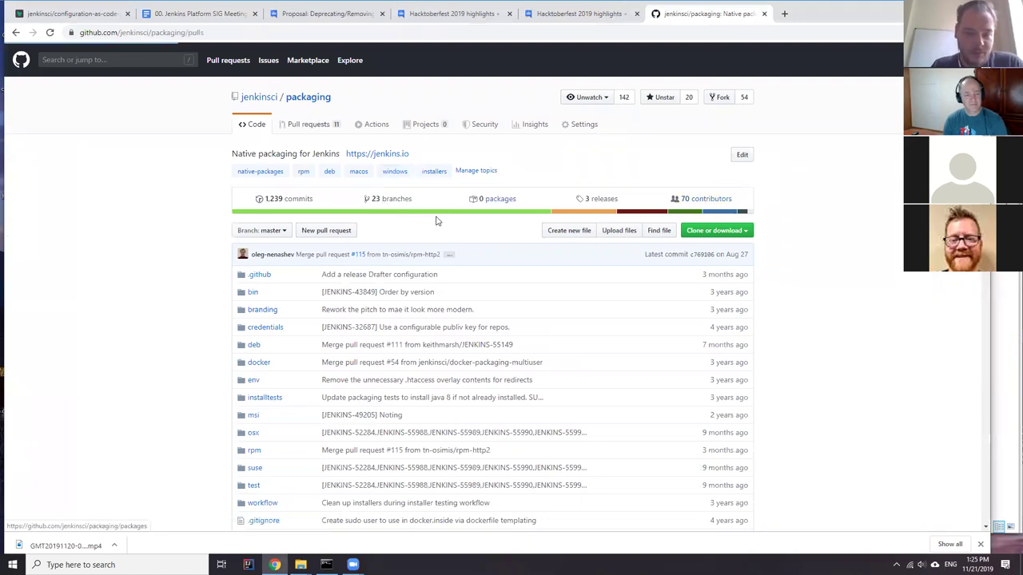
pyautogui.scroll(-1, 274, 233)
pyautogui.scroll(-2, 361, 263)
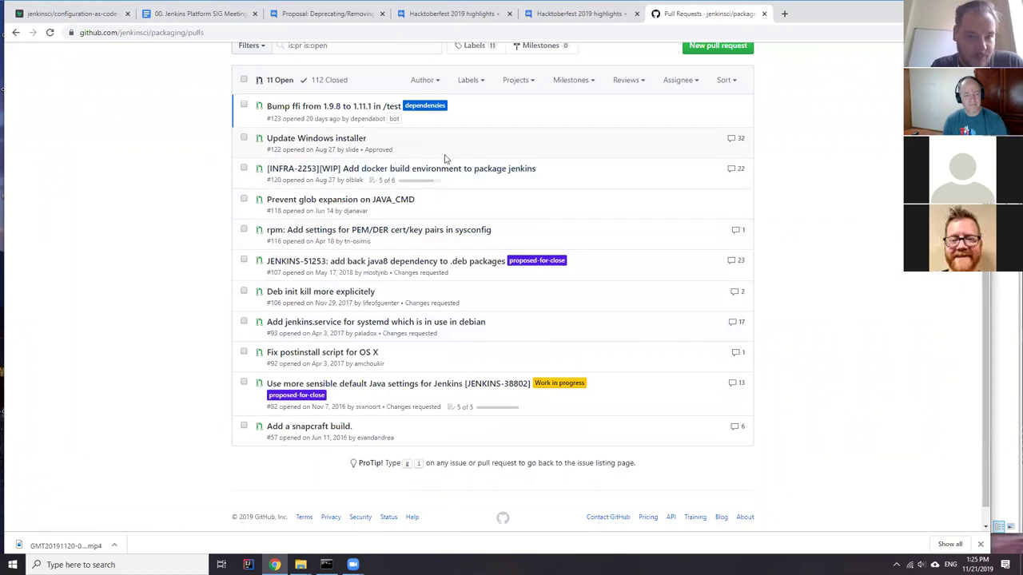
pyautogui.click(402, 170)
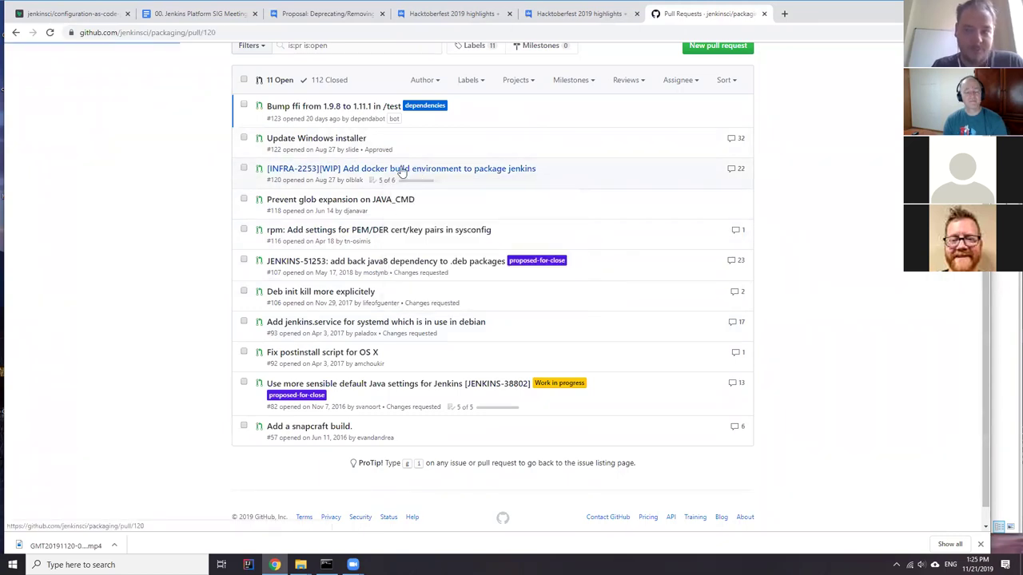
pyautogui.hotkey('alt', 'Left')
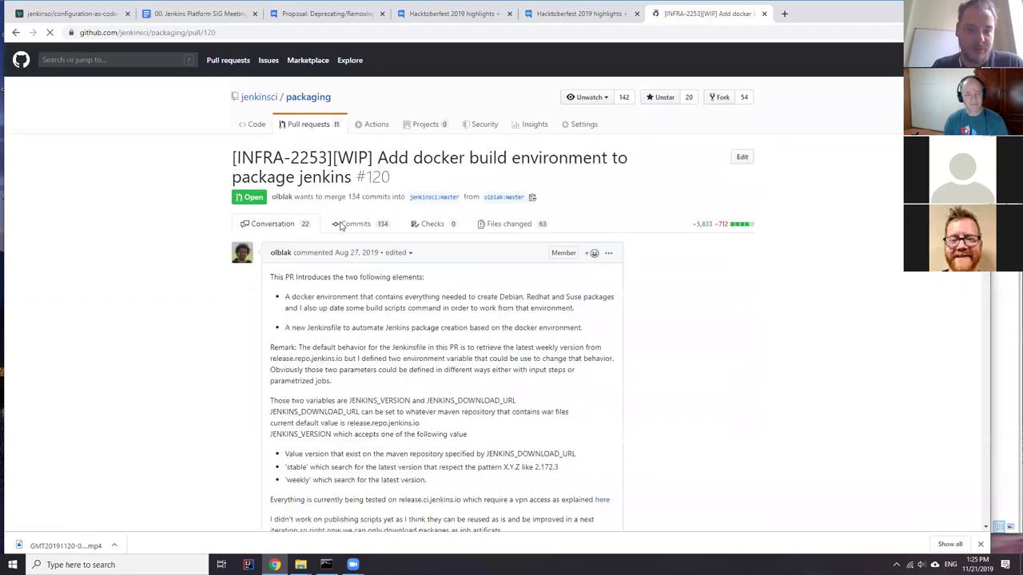
# Step: Highlight the "OSx Packaging" entry in the Todo checklist of the pull request description
pyautogui.scroll(-5, 348, 267)
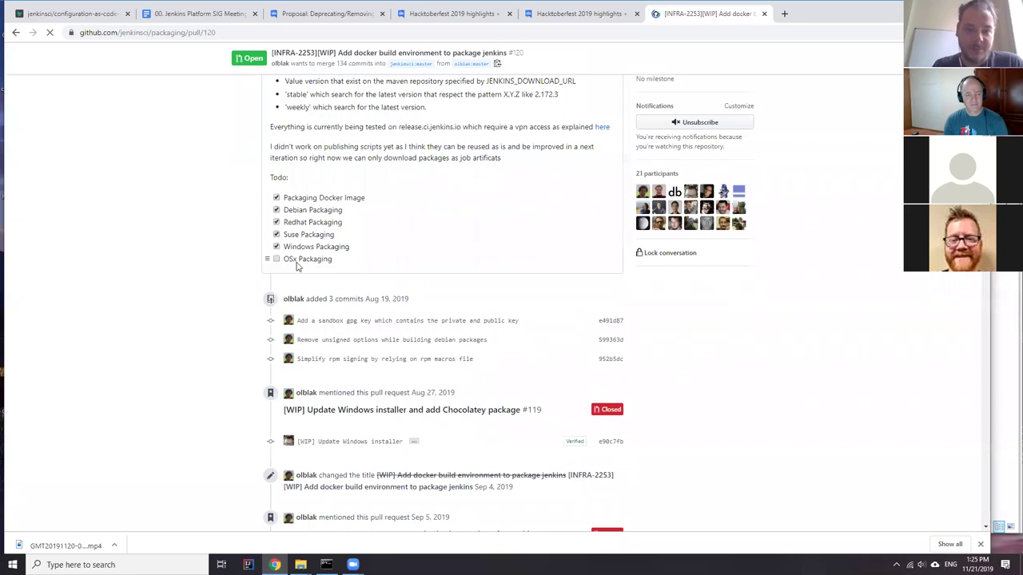
pyautogui.moveTo(333, 261); pyautogui.dragTo(286, 258)
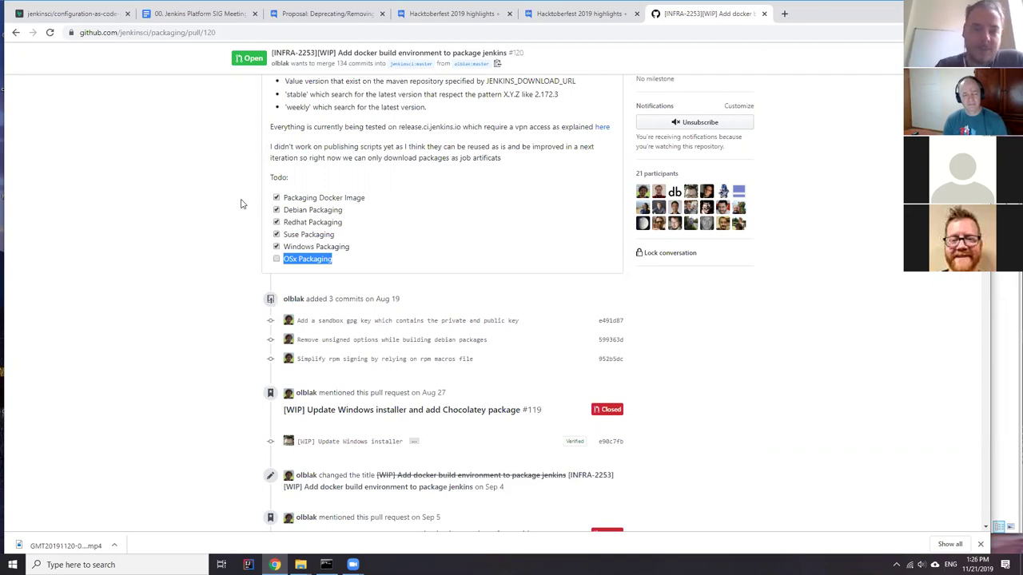
pyautogui.scroll(2, 388, 240)
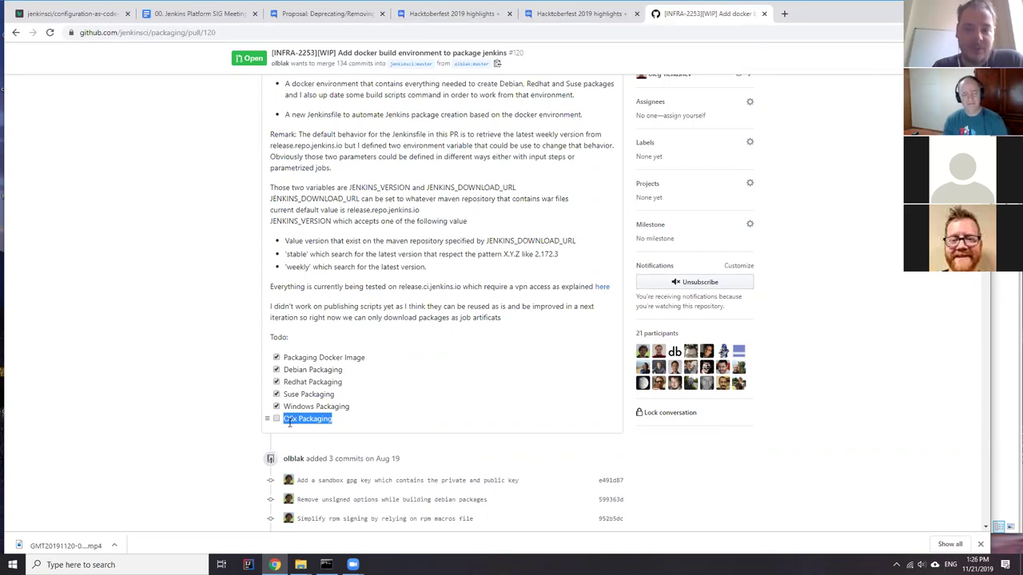
# Step: Open the Homebrew formula page for jenkins in a new browser tab and review its versions and install analytics
pyautogui.click(784, 14)
pyautogui.write('brew')
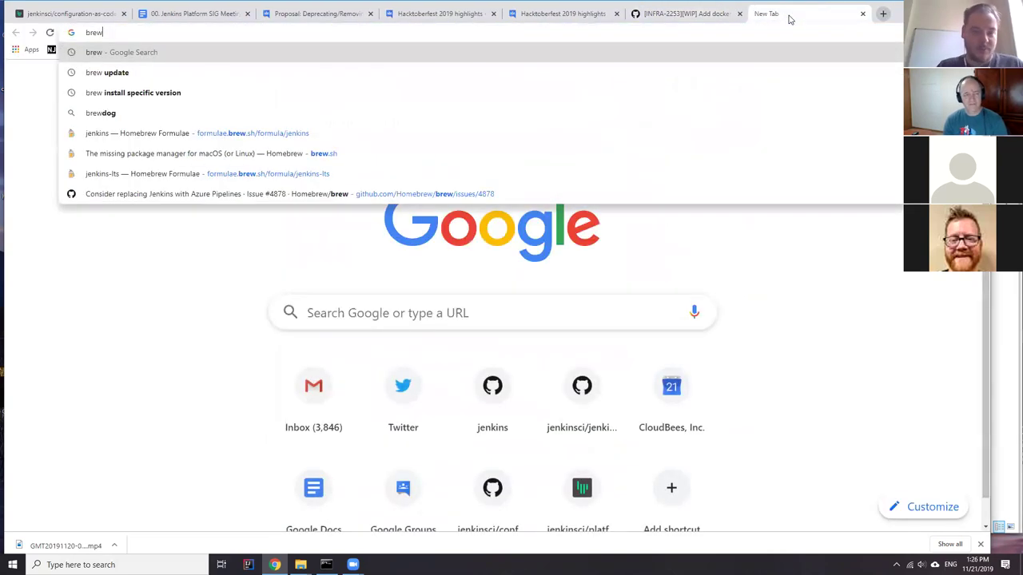
pyautogui.click(213, 134)
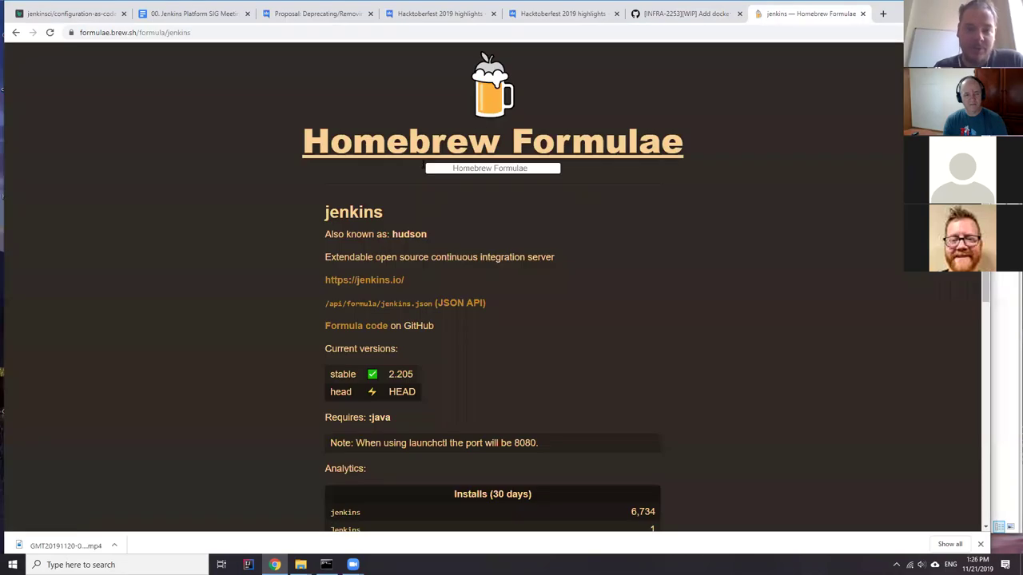
pyautogui.scroll(-2, 519, 162)
pyautogui.scroll(2, 475, 166)
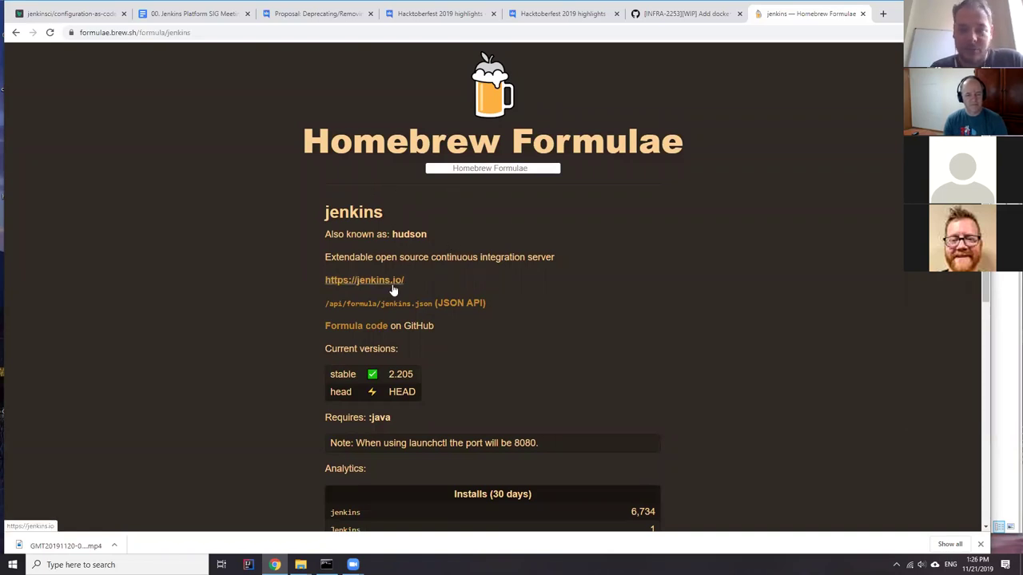
pyautogui.scroll(-5, 535, 204)
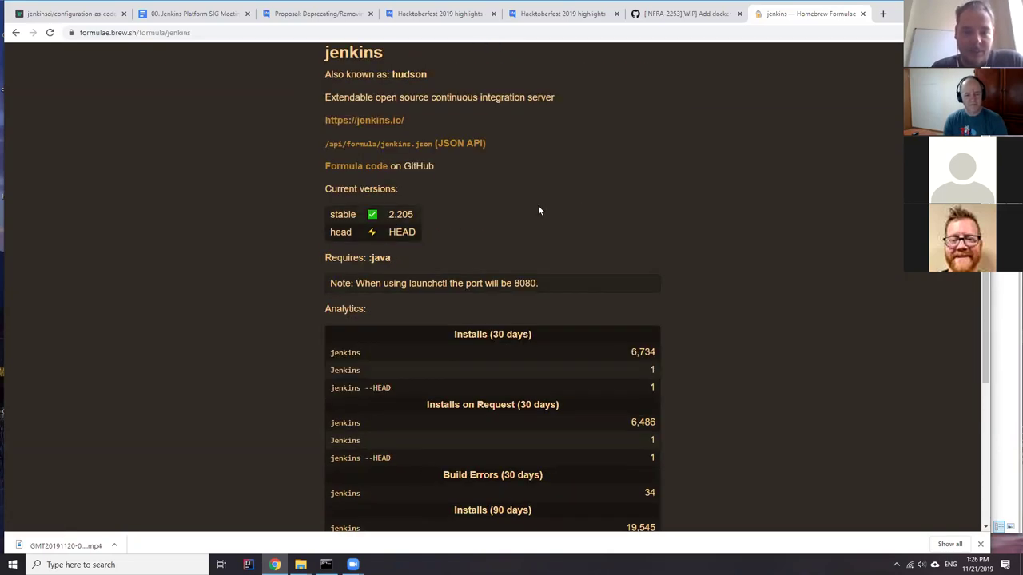
pyautogui.scroll(4, 535, 205)
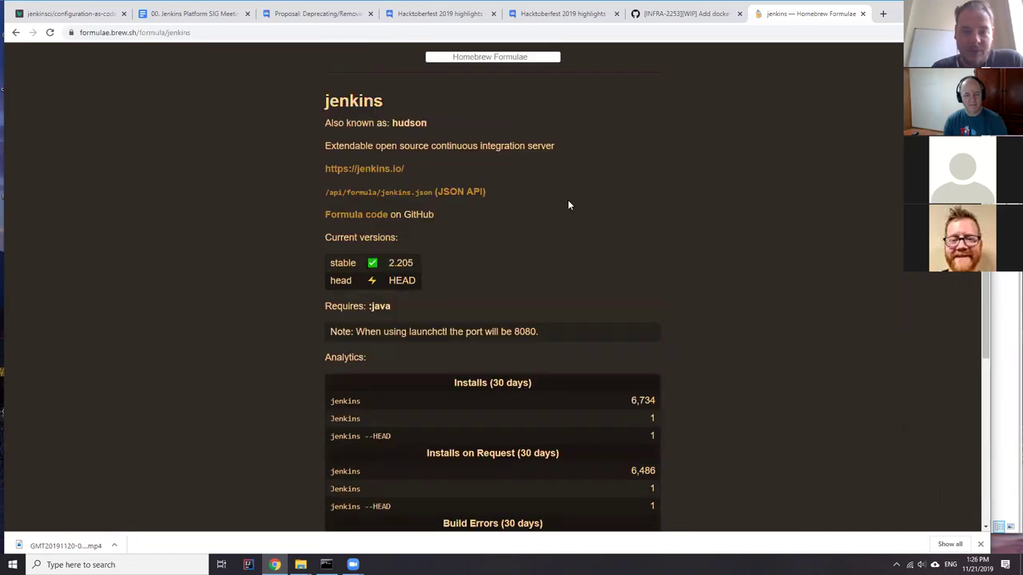
pyautogui.scroll(2, 534, 202)
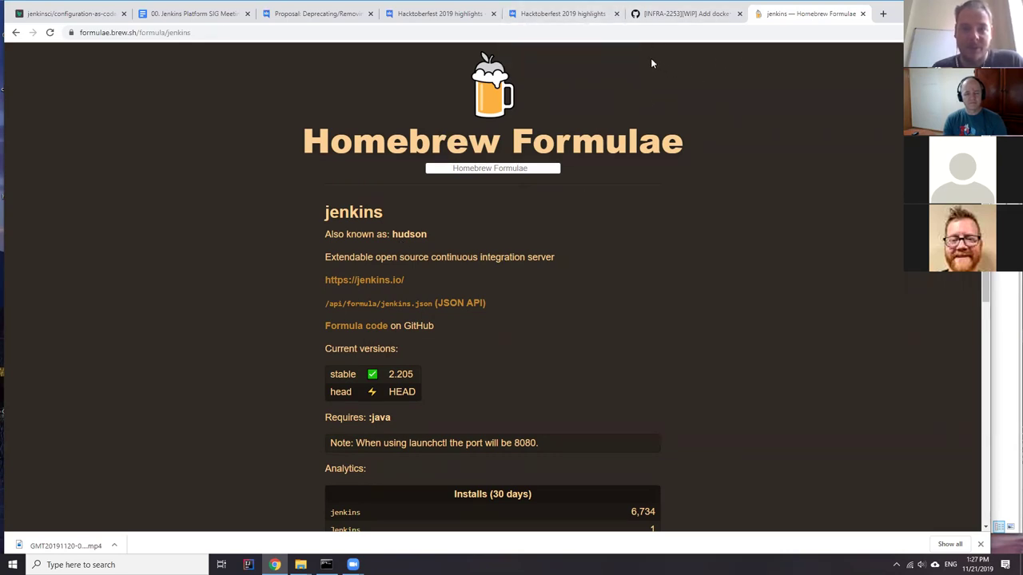
# Step: Close both Hacktoberfest 2019 highlights pages and expand the first message of the OS X packaging proposal thread
pyautogui.click(493, 14)
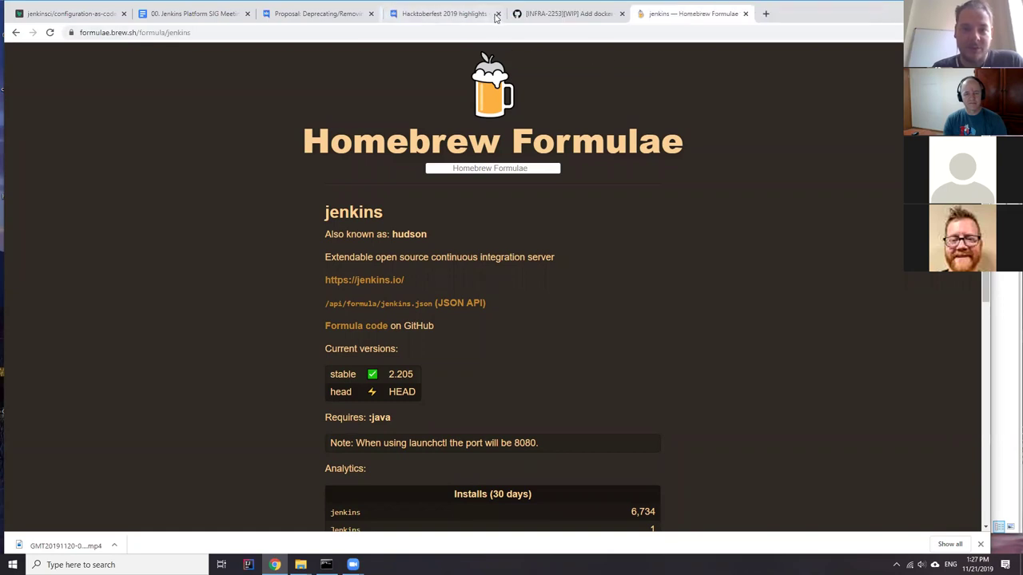
pyautogui.click(497, 15)
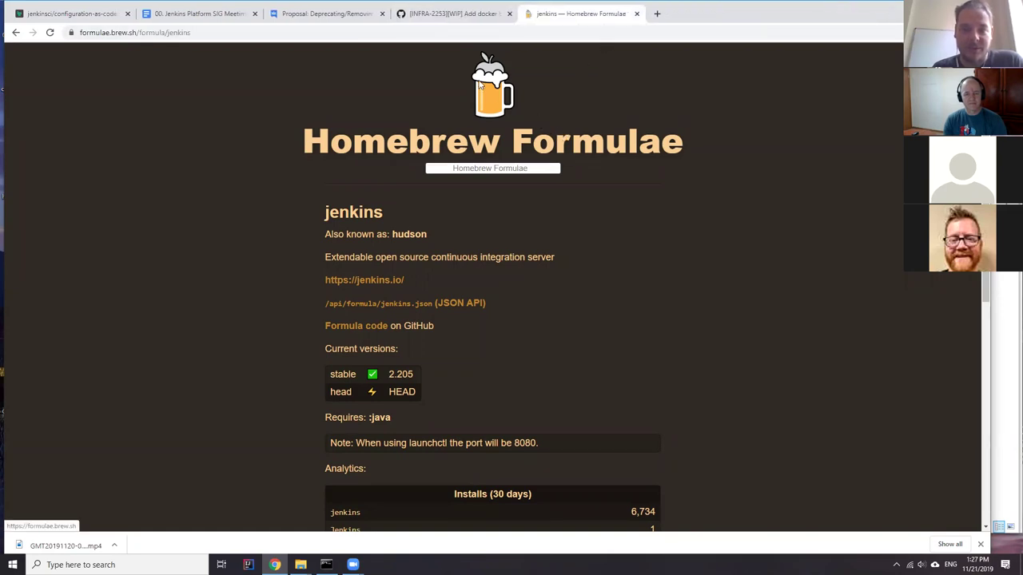
pyautogui.click(327, 15)
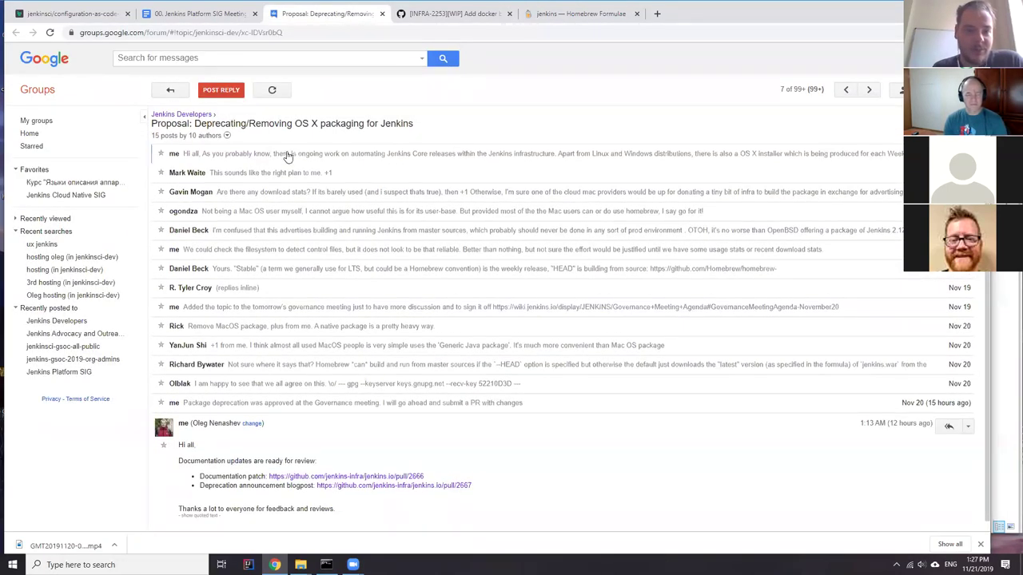
pyautogui.click(286, 156)
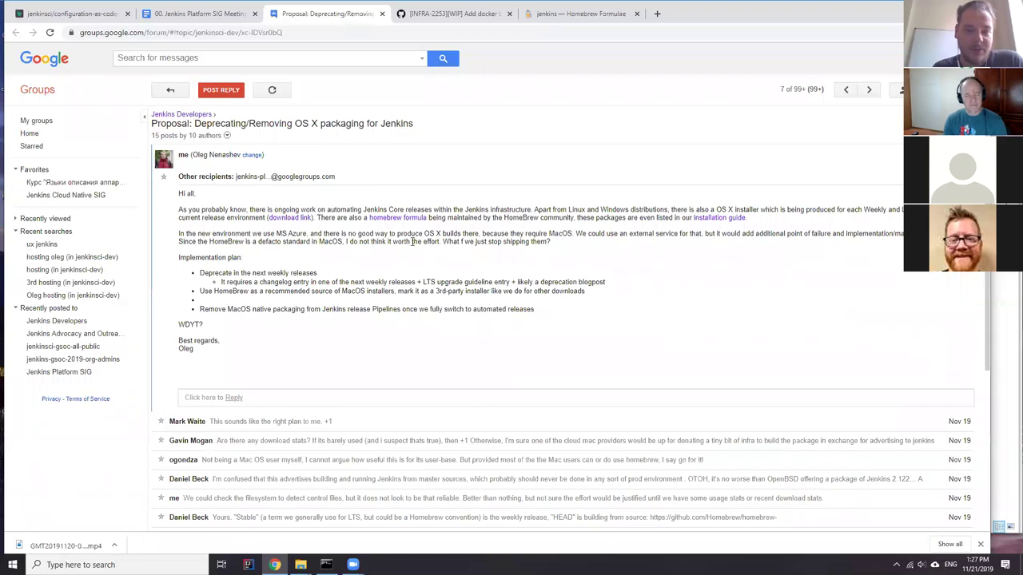
# Step: Open the documentation patch and deprecation announcement blogpost links from the thread's last message in separate browser tabs
pyautogui.scroll(-3, 431, 255)
pyautogui.scroll(2, 377, 270)
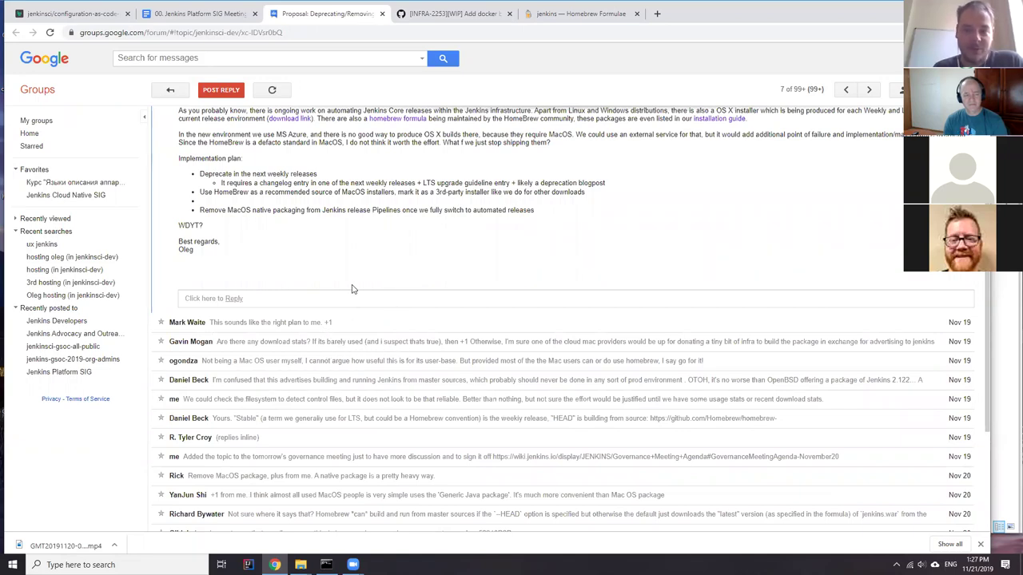
pyautogui.scroll(-2, 354, 289)
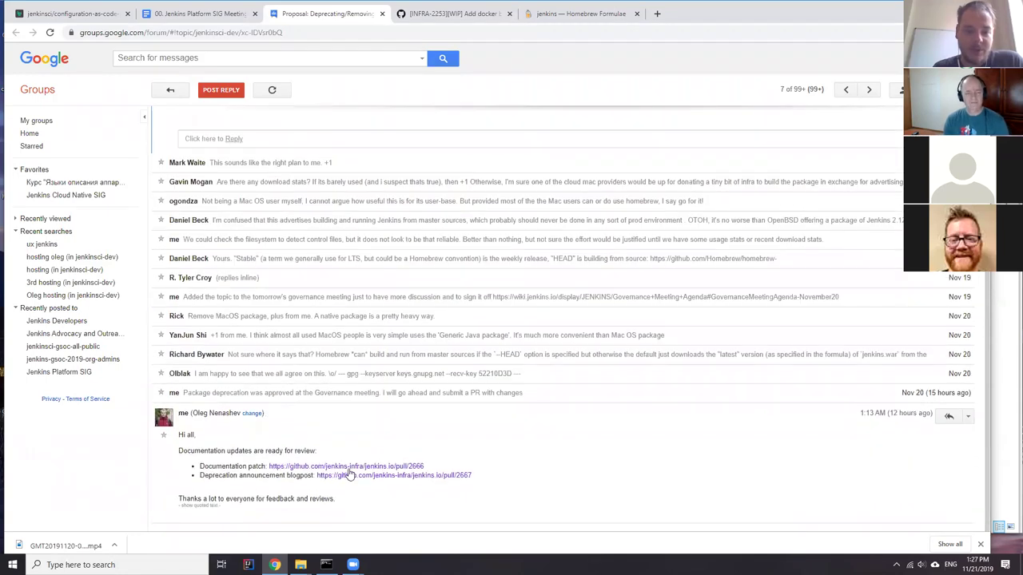
pyautogui.rightClick(351, 474)
pyautogui.click(407, 385)
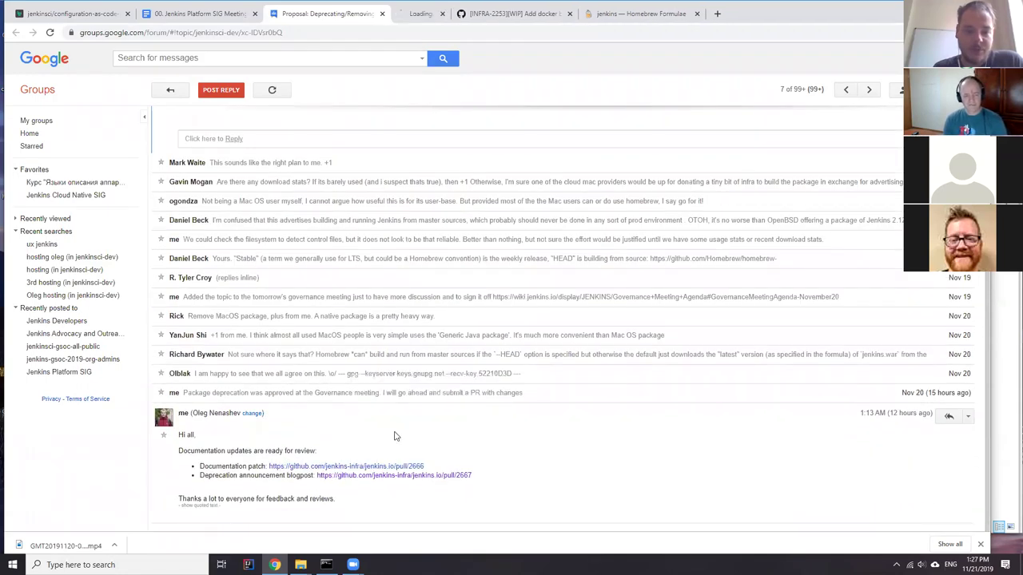
pyautogui.rightClick(390, 475)
pyautogui.click(425, 393)
# Step: View the changed files of pull request #2666, "Rework the macOS packaging documentation"
pyautogui.click(427, 14)
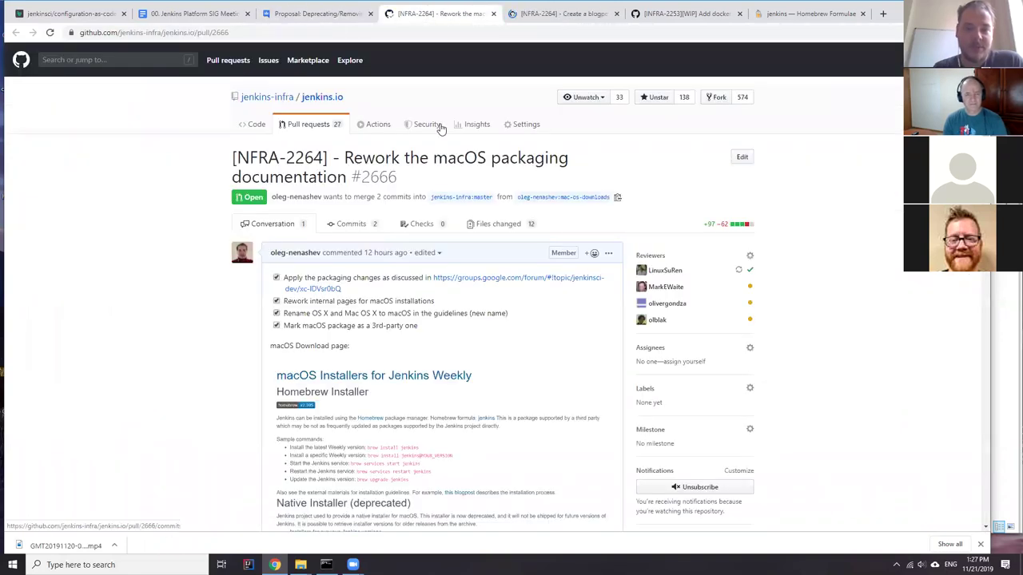
pyautogui.click(501, 224)
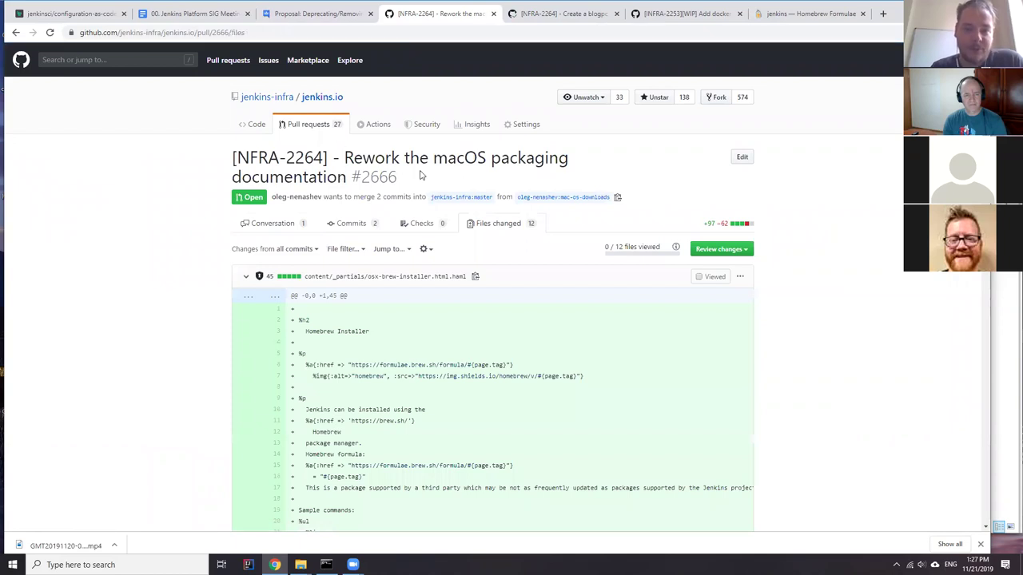
pyautogui.scroll(-3, 443, 174)
pyautogui.scroll(2, 678, 64)
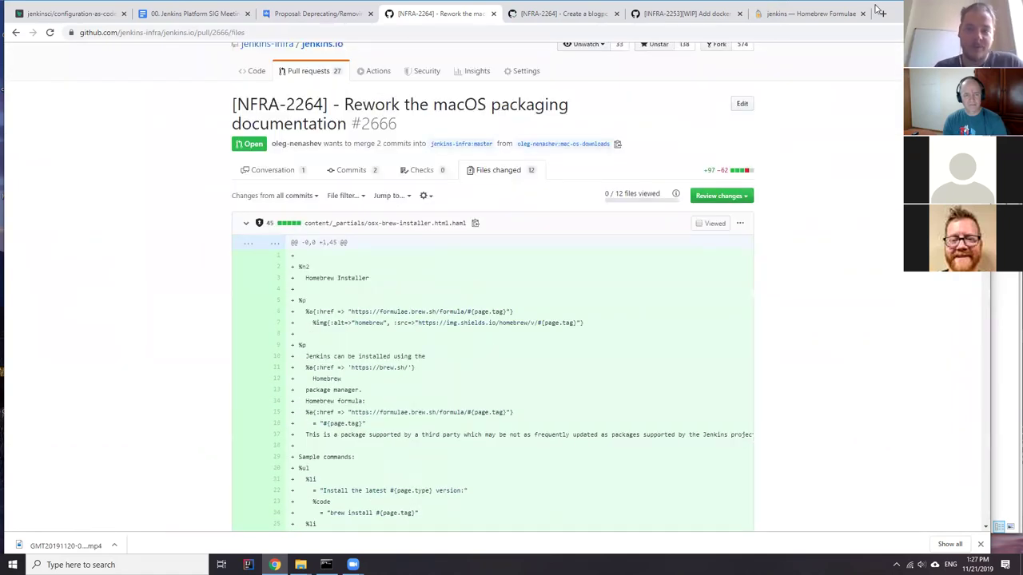
# Step: Open jenkins.io/download in a new browser tab and view the LTS and Weekly download lists
pyautogui.click(881, 14)
pyautogui.write('jen')
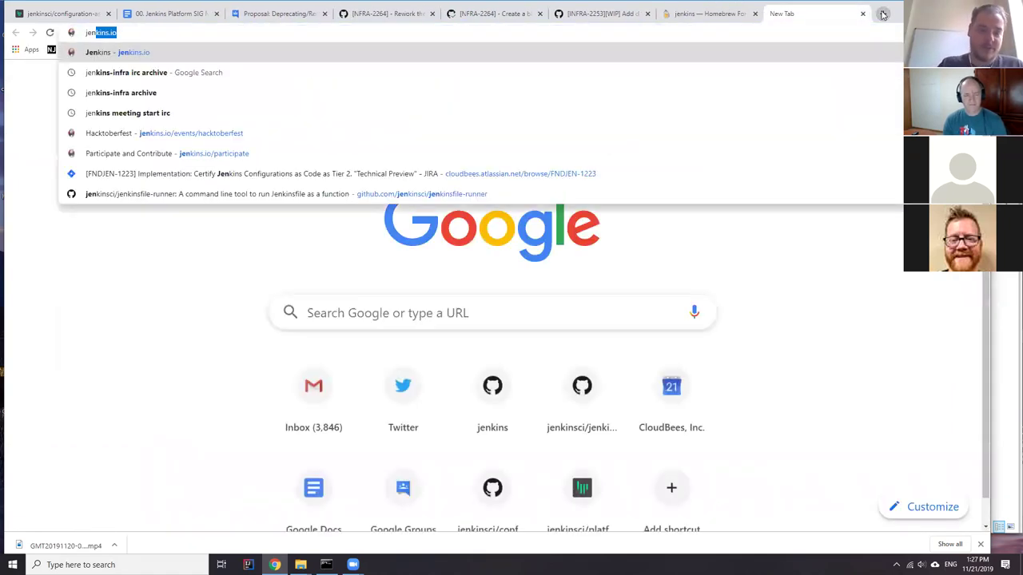
pyautogui.write('kins.io/d')
pyautogui.press('Return')
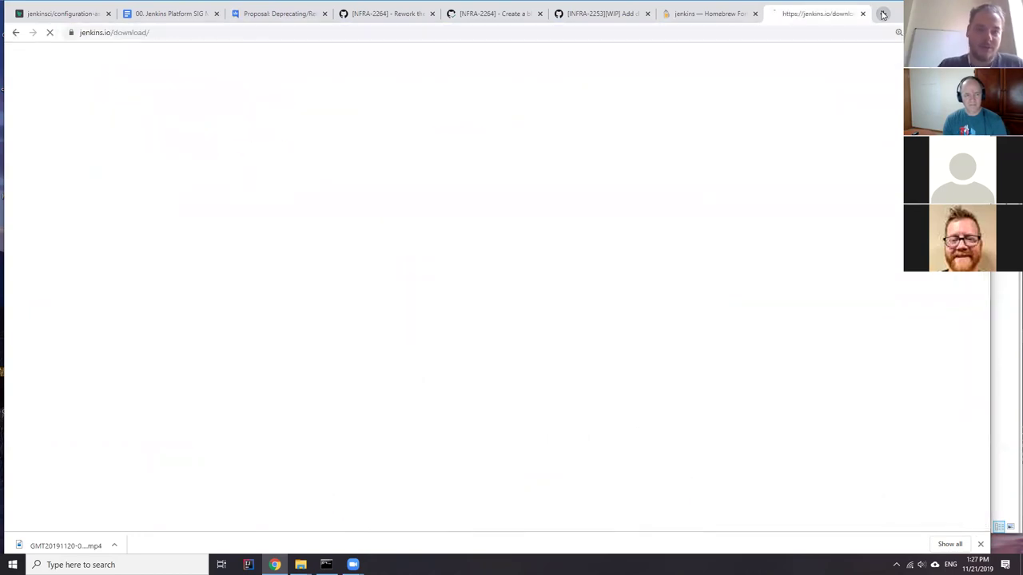
pyautogui.scroll(-4, 472, 402)
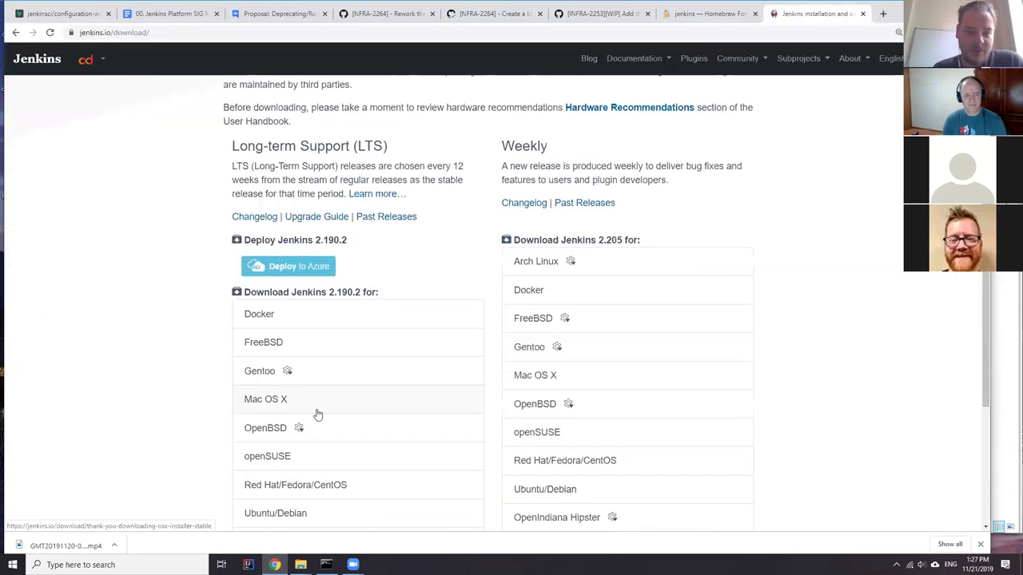
# Step: Start the Mac OS X download of the LTS release, cancel saving the installer and return to the download page
pyautogui.click(281, 403)
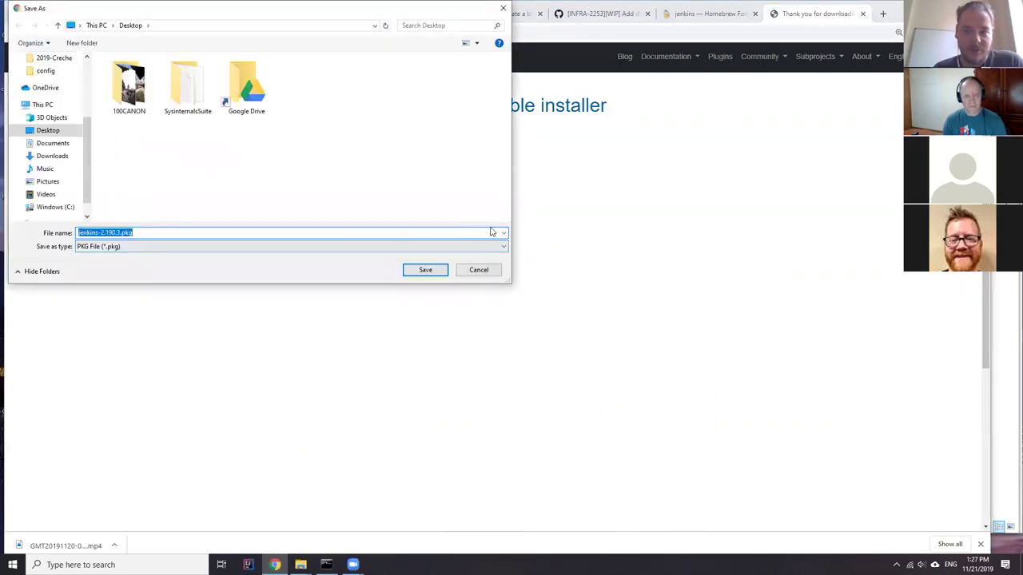
pyautogui.click(487, 270)
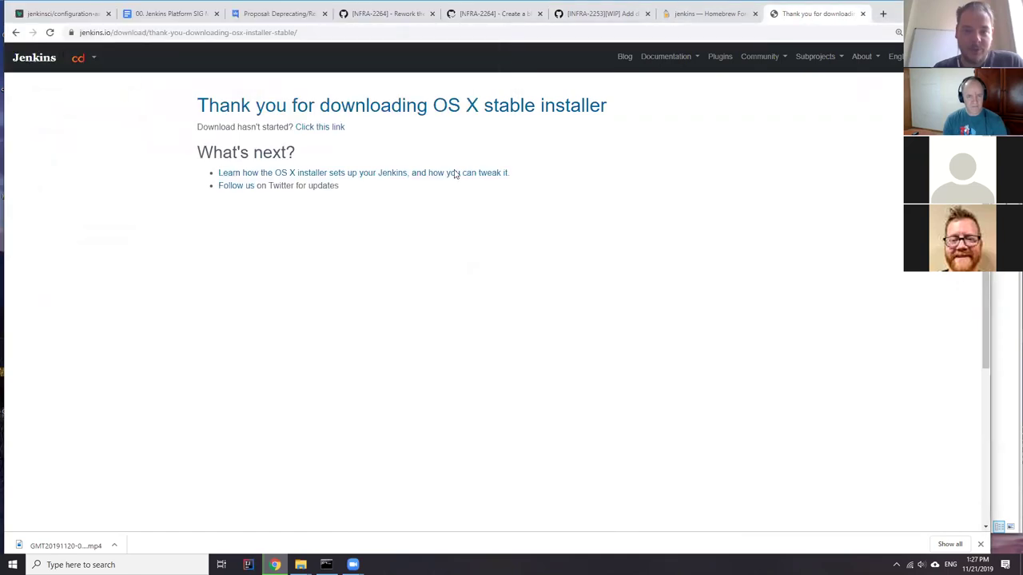
pyautogui.click(16, 32)
pyautogui.scroll(2, 424, 215)
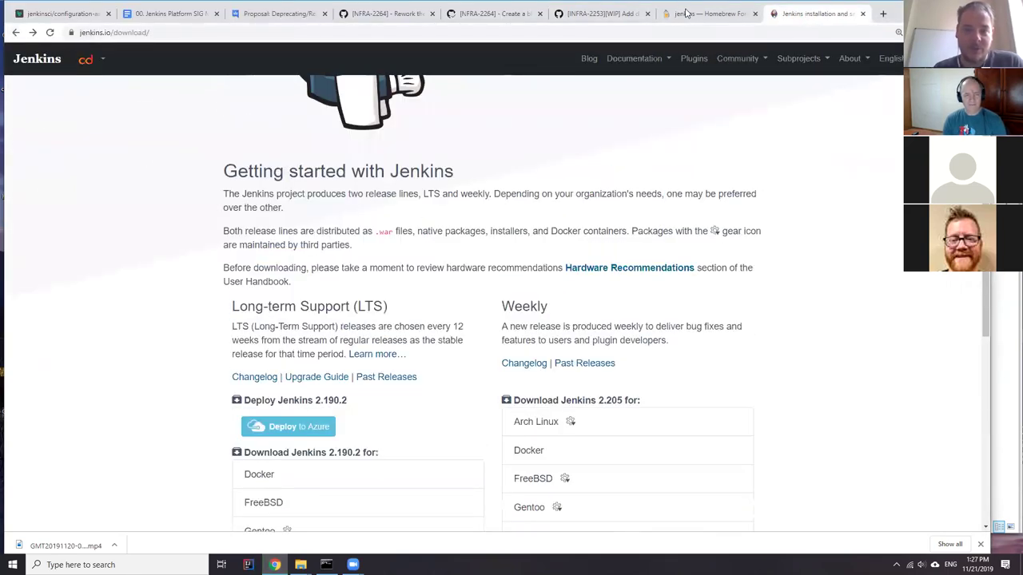
# Step: Return to the conversation of pull request #2666 on reworking the macOS packaging documentation
pyautogui.click(601, 14)
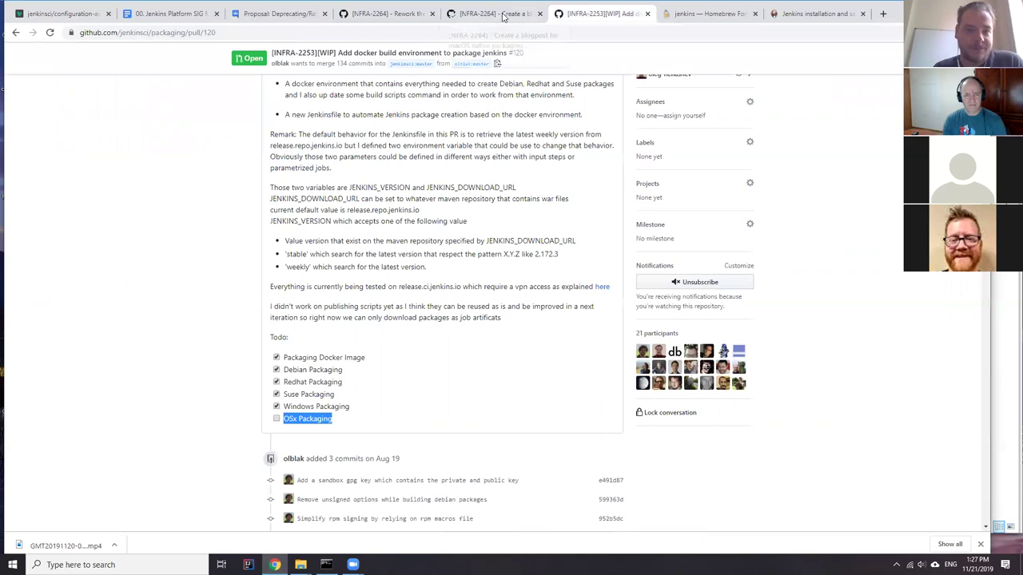
pyautogui.click(497, 16)
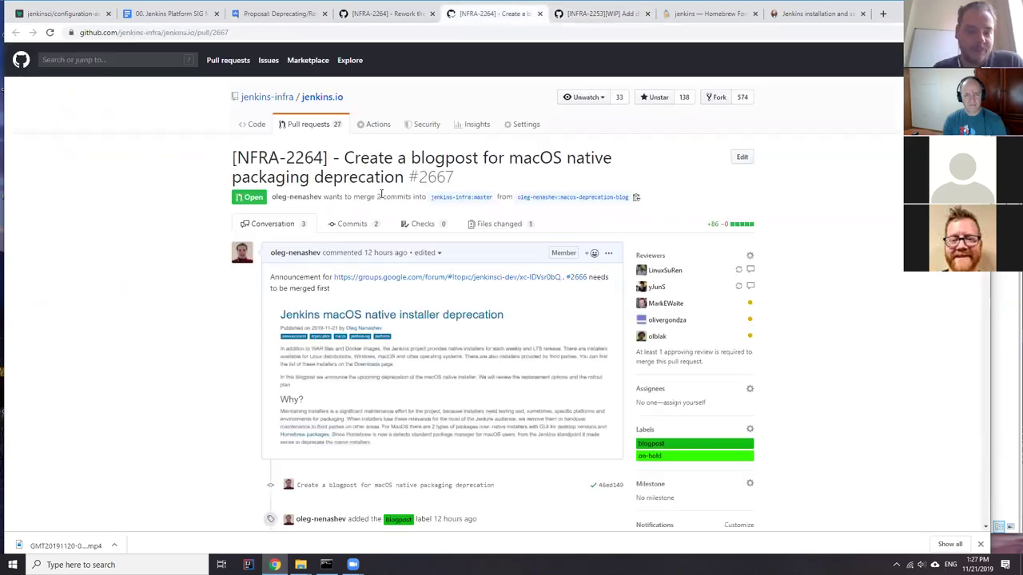
pyautogui.click(397, 13)
pyautogui.scroll(-1, 395, 200)
pyautogui.click(292, 119)
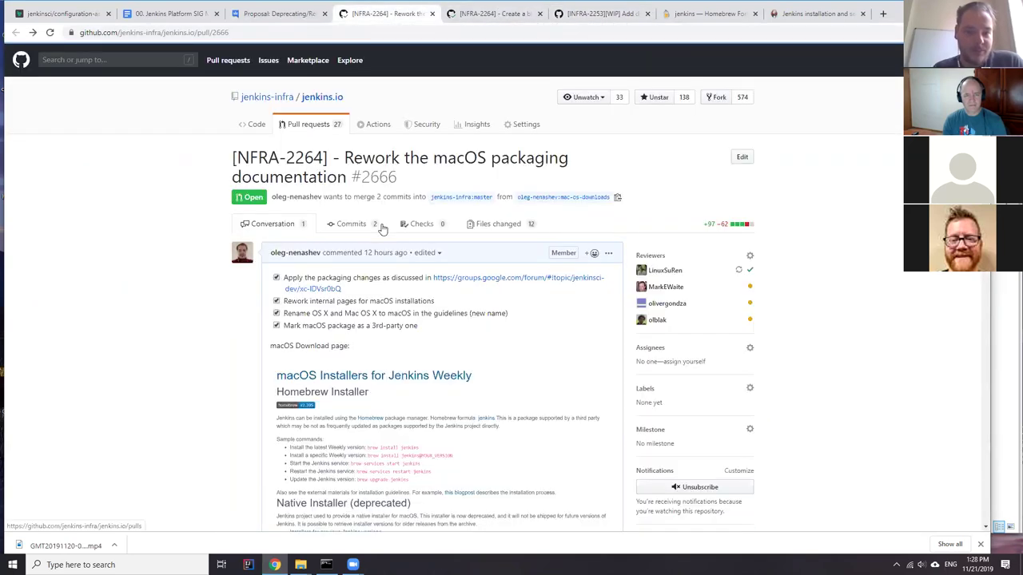
# Step: Examine the macOS download page and top download page previews in the description of pull request #2666
pyautogui.scroll(-5, 383, 229)
pyautogui.scroll(3, 370, 234)
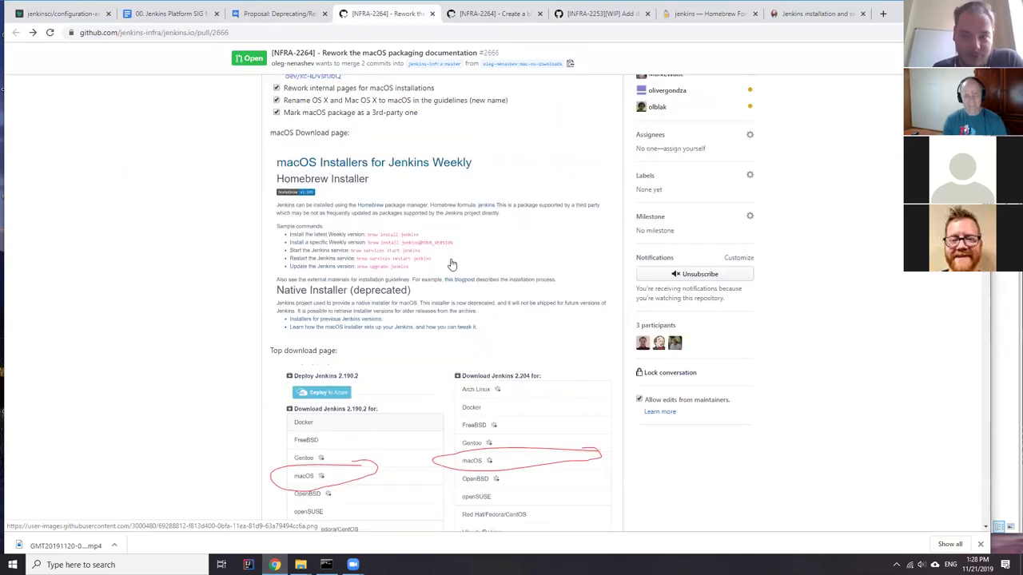
pyautogui.scroll(-2, 401, 235)
pyautogui.scroll(2, 372, 229)
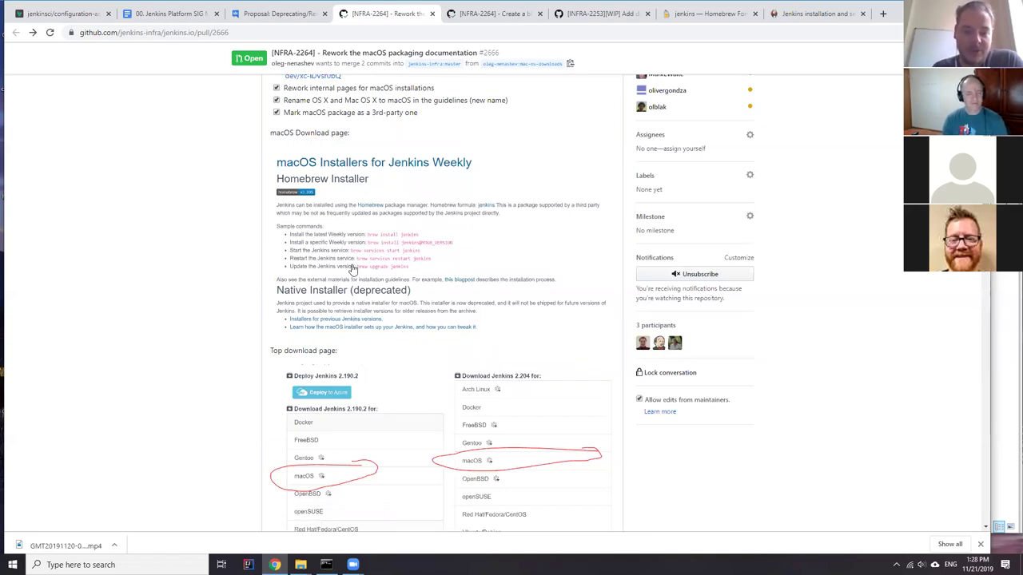
pyautogui.scroll(-2, 368, 287)
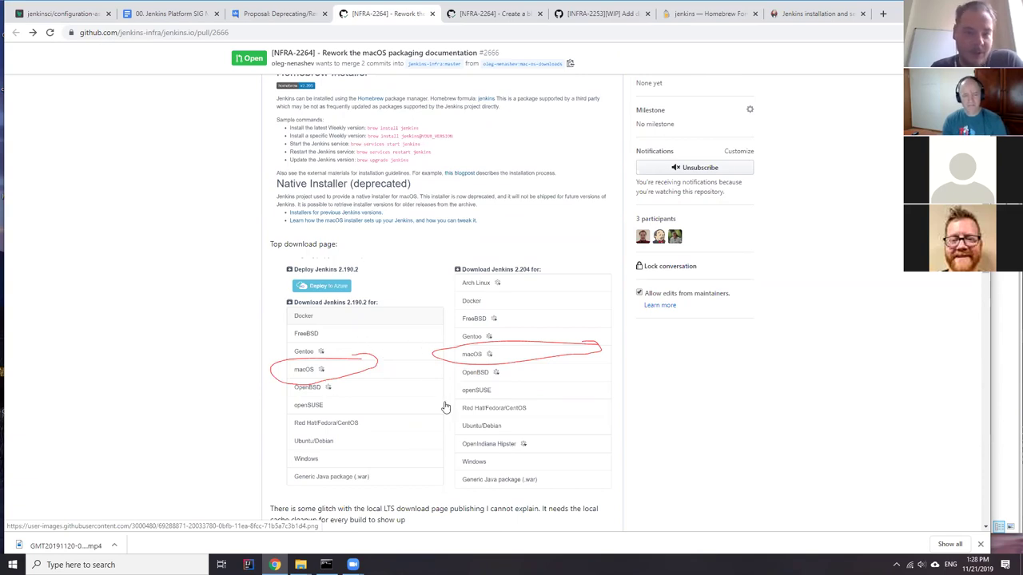
pyautogui.scroll(1, 369, 366)
pyautogui.scroll(2, 370, 366)
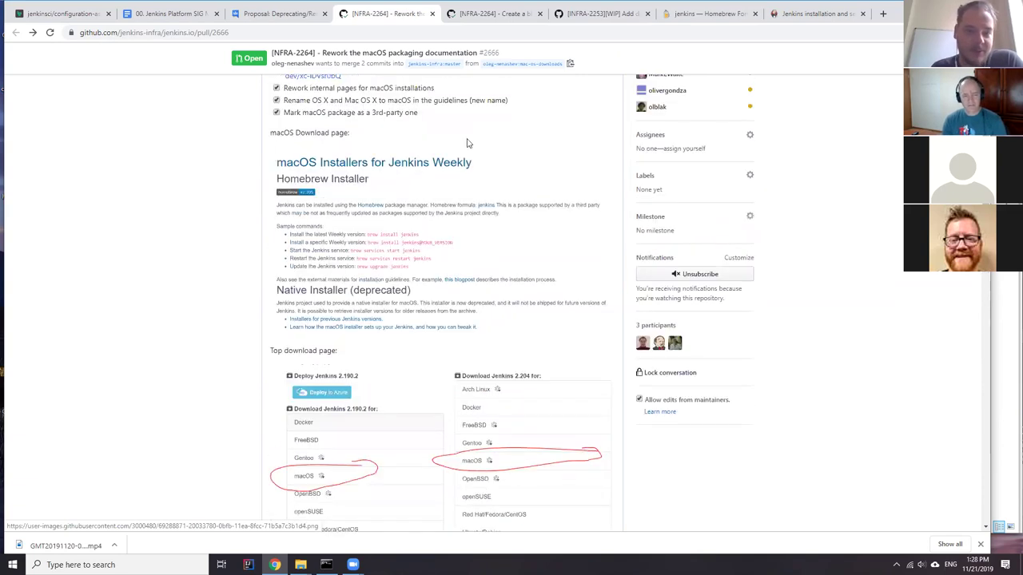
# Step: View the changed files of pull request #2667, "Create a blogpost for macOS native packaging deprecation"
pyautogui.click(496, 14)
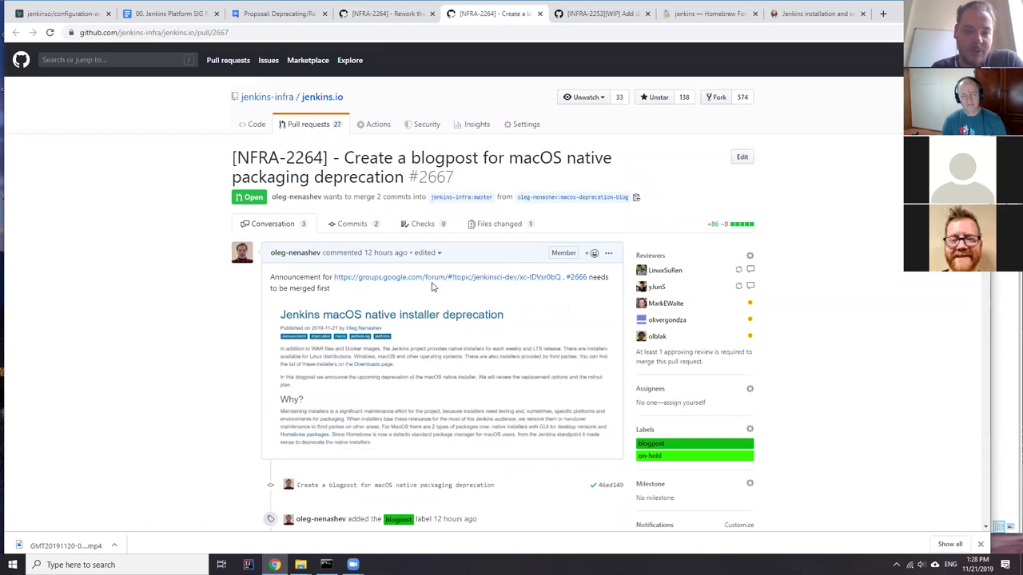
pyautogui.scroll(-2, 438, 288)
pyautogui.click(501, 124)
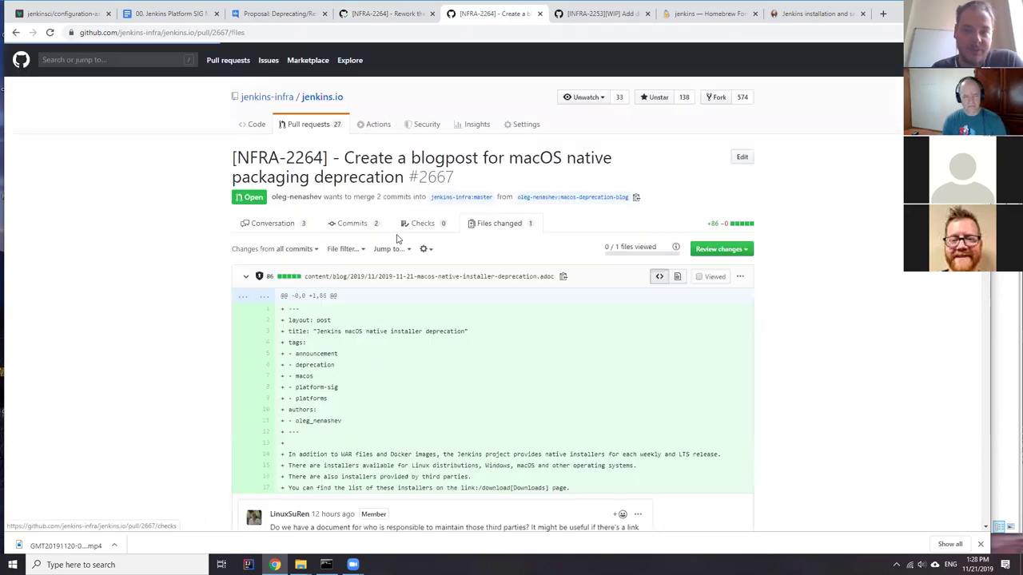
pyautogui.scroll(-10, 389, 233)
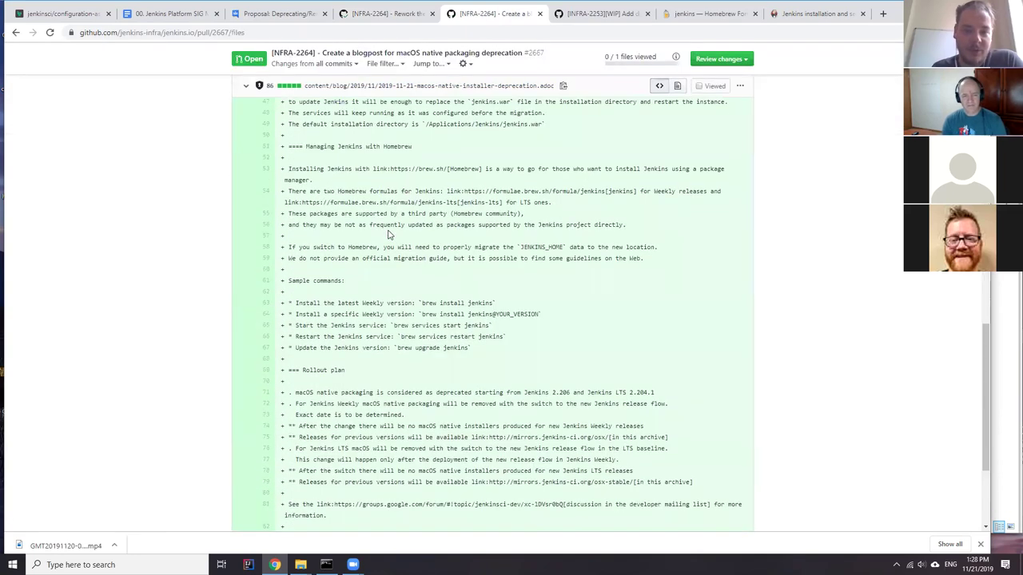
# Step: Highlight the first Rollout plan item, about deprecation starting from Jenkins 2.206 and LTS 2.204.1, then clear the selection
pyautogui.scroll(-3, 392, 240)
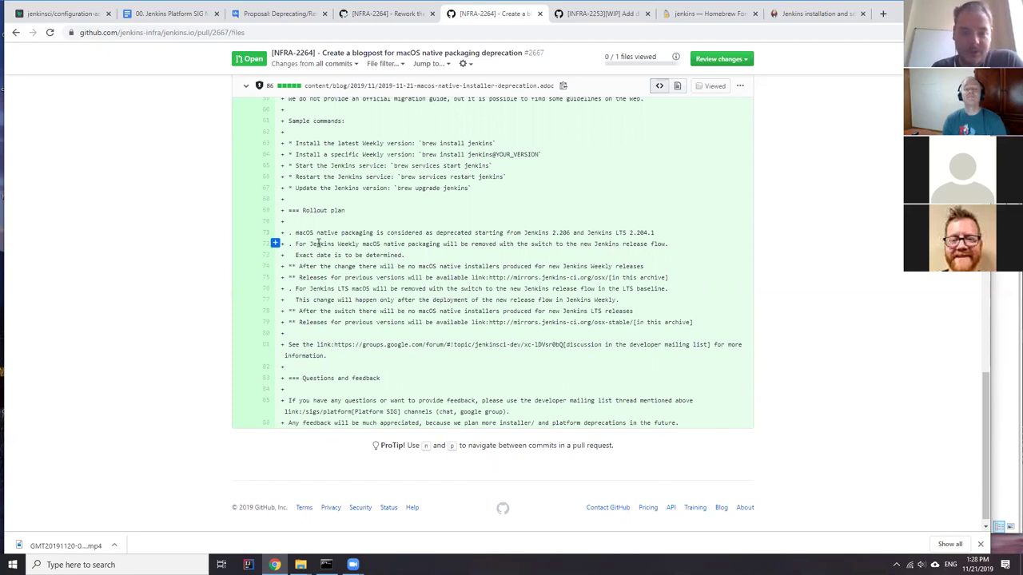
pyautogui.moveTo(296, 233); pyautogui.dragTo(663, 234)
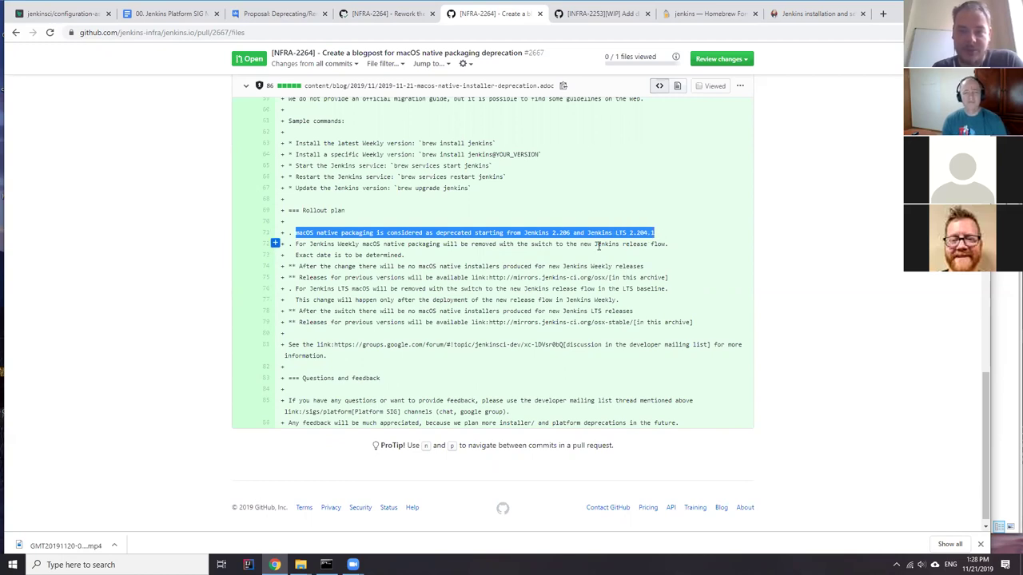
pyautogui.click(417, 260)
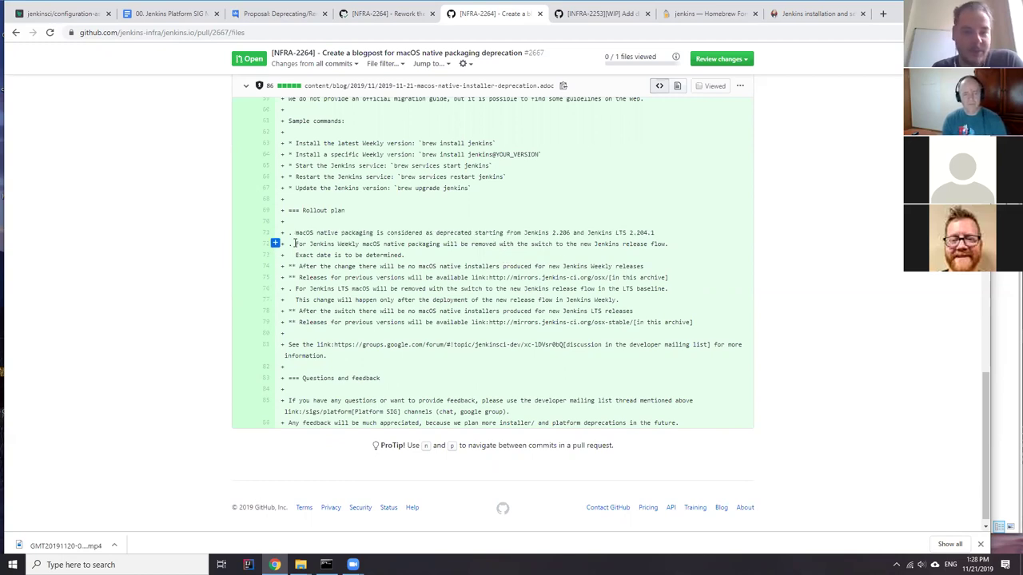
# Step: Highlight the Rollout plan item on removing Weekly macOS native packaging, and review the blogpost text back to its beginning
pyautogui.moveTo(295, 246); pyautogui.dragTo(577, 255)
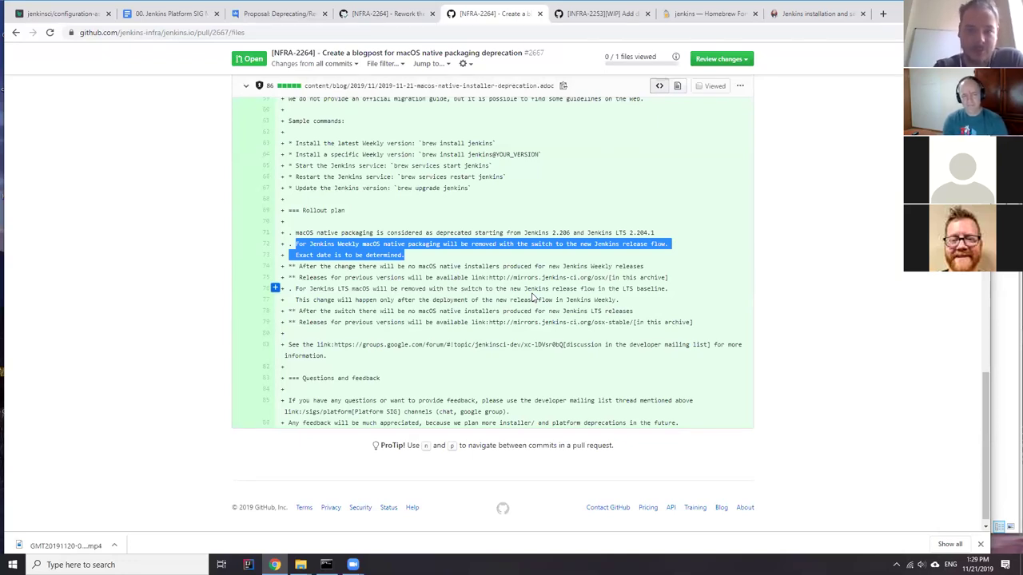
pyautogui.scroll(3, 565, 290)
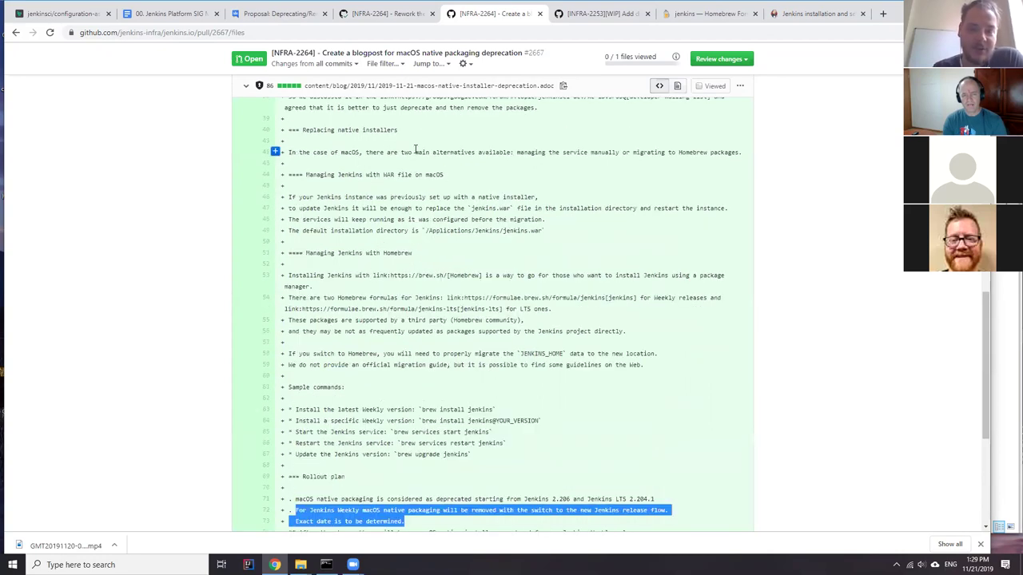
pyautogui.scroll(1, 429, 200)
pyautogui.scroll(1, 434, 274)
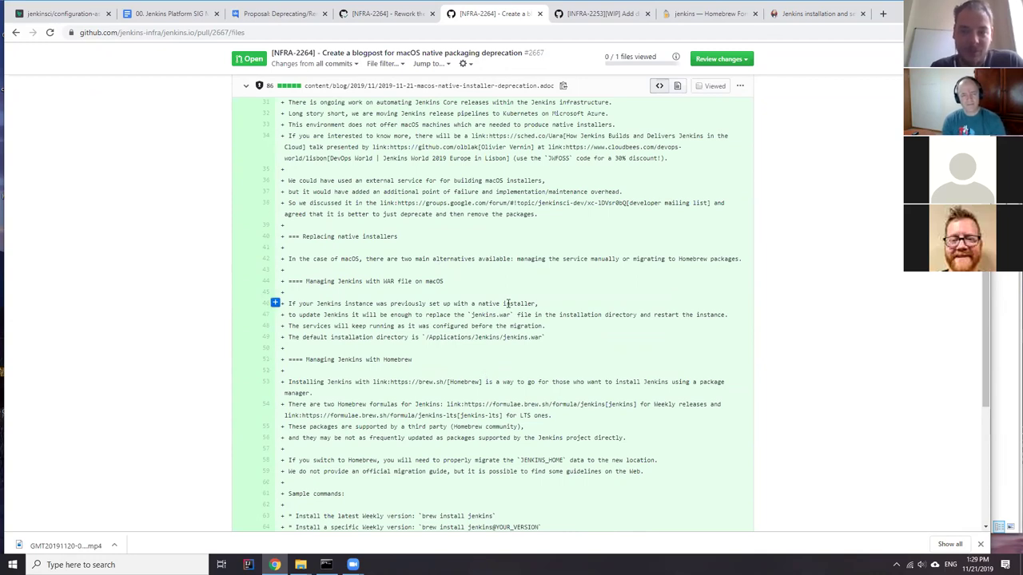
pyautogui.scroll(2, 488, 279)
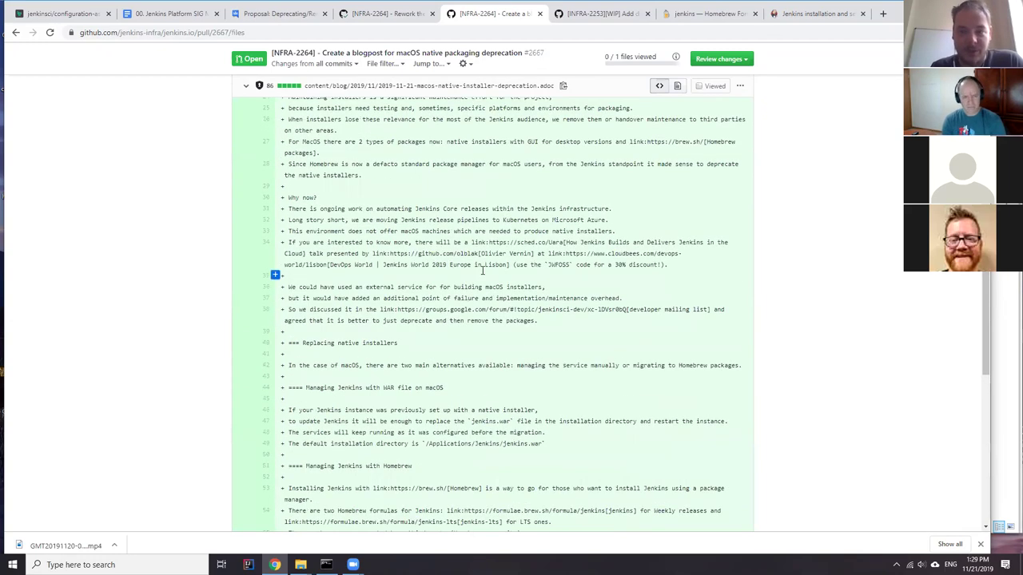
pyautogui.scroll(6, 476, 266)
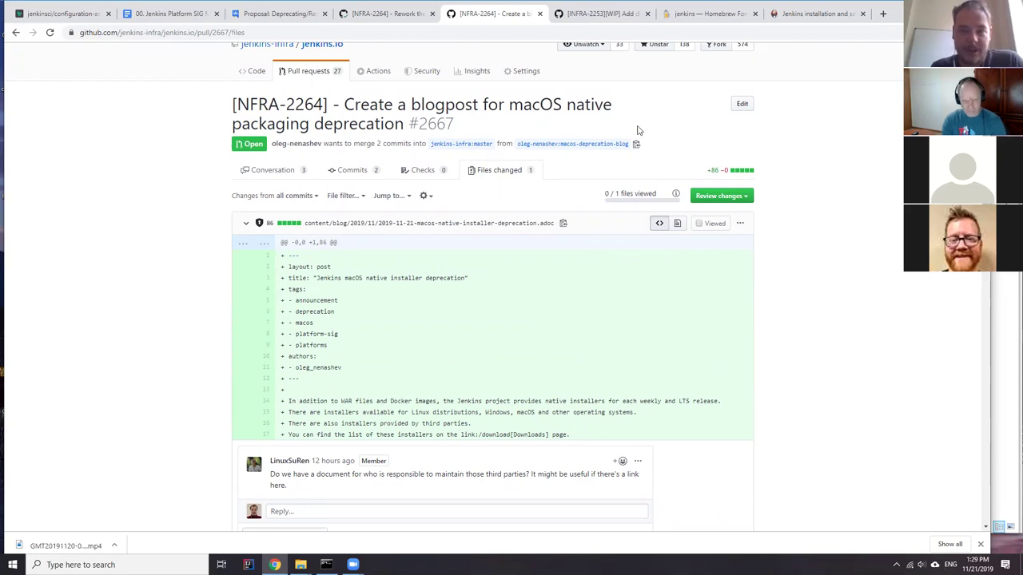
# Step: Examine the task checklist and macOS download page preview in pull request #2666 on reworking the macOS packaging documentation
pyautogui.click(399, 17)
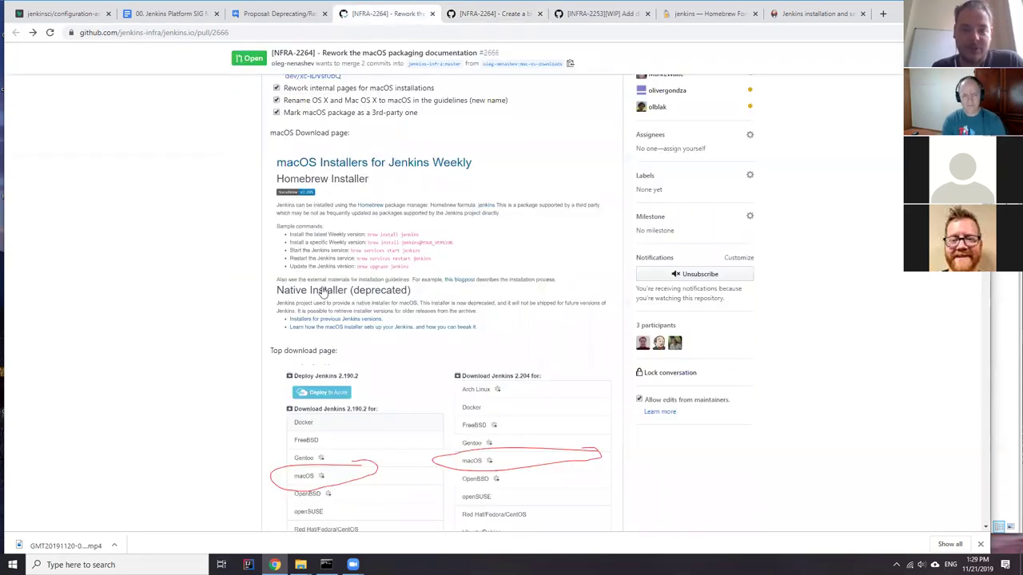
pyautogui.scroll(3, 376, 295)
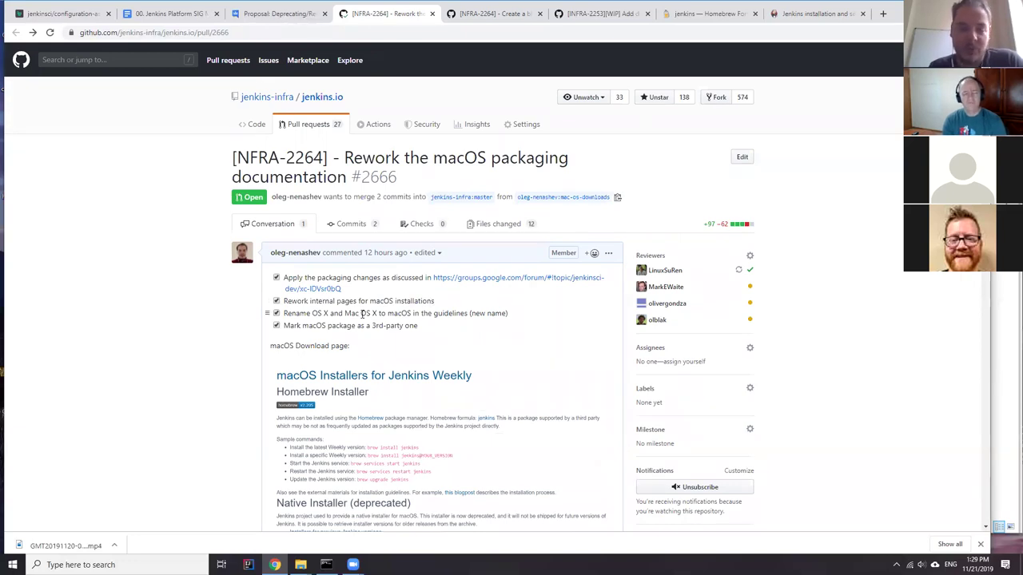
pyautogui.scroll(-3, 360, 316)
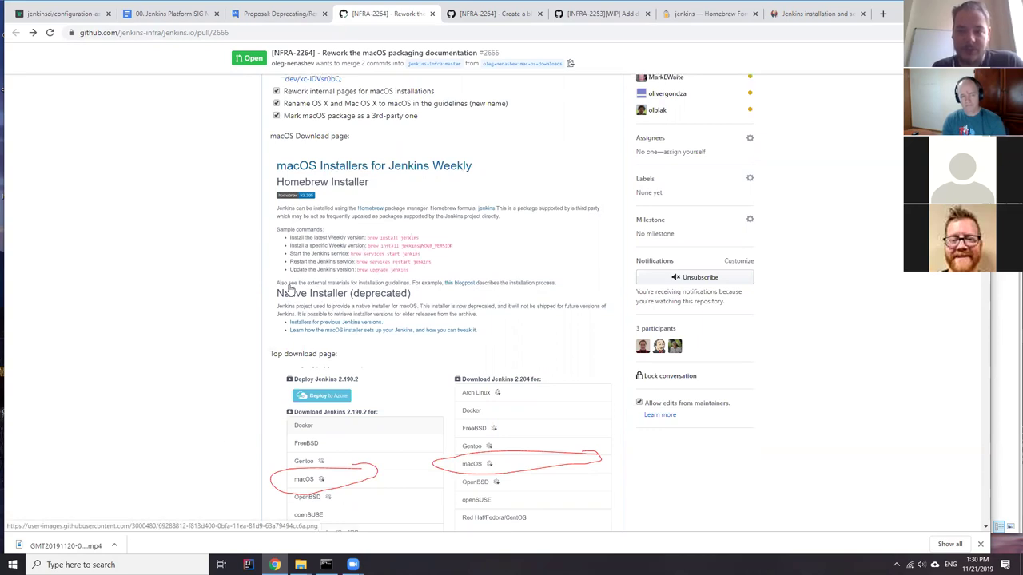
pyautogui.scroll(1, 291, 298)
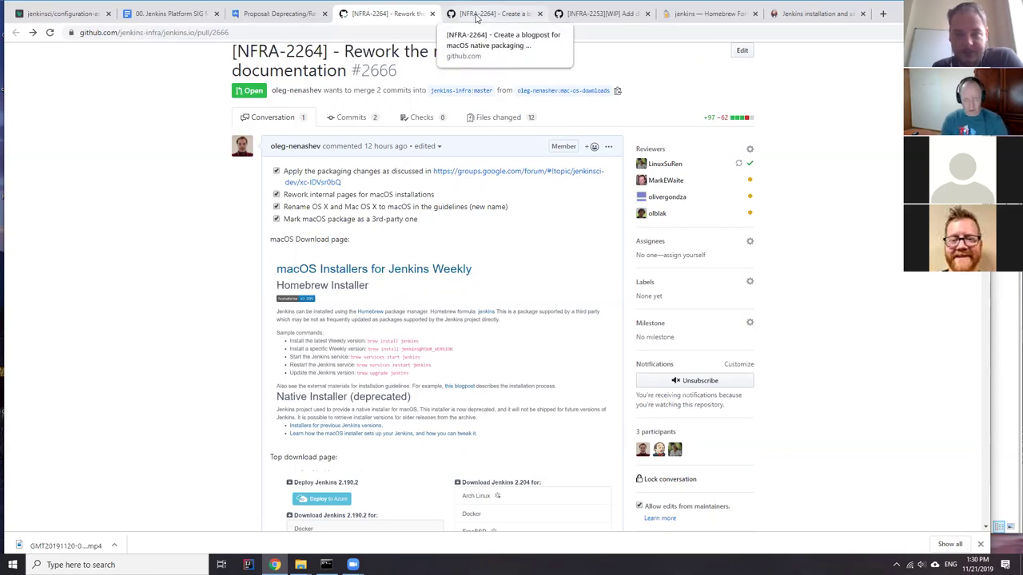
# Step: Reread the Homebrew and Rollout plan sections of the blogpost in pull request #2667
pyautogui.click(472, 14)
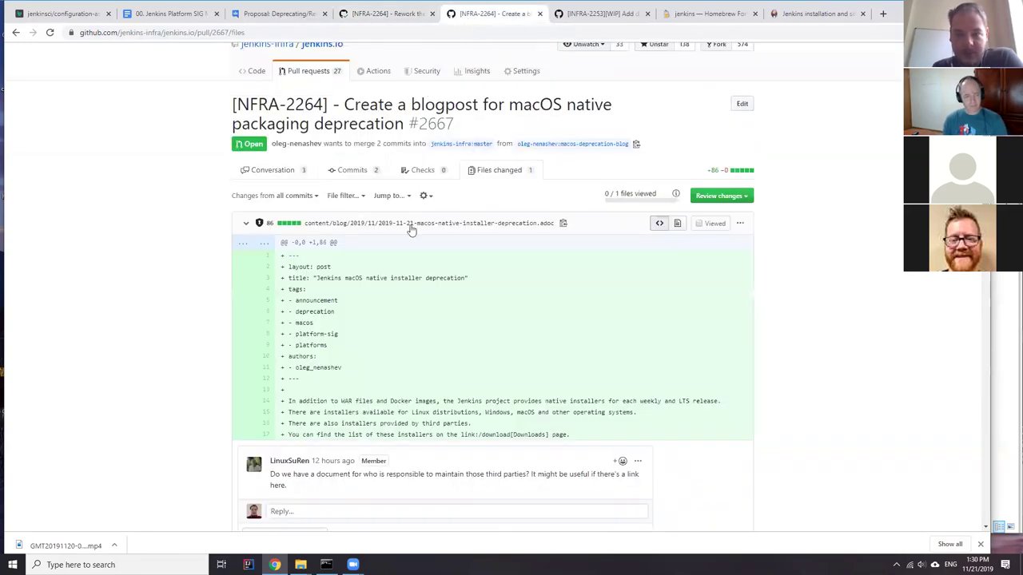
pyautogui.scroll(-7, 403, 226)
pyautogui.scroll(-5, 394, 226)
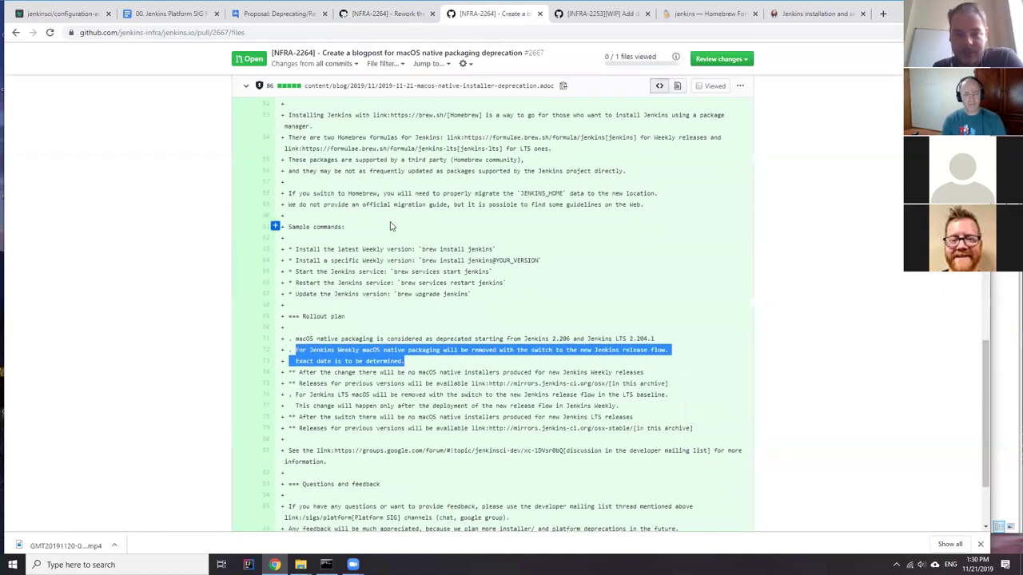
pyautogui.scroll(3, 384, 222)
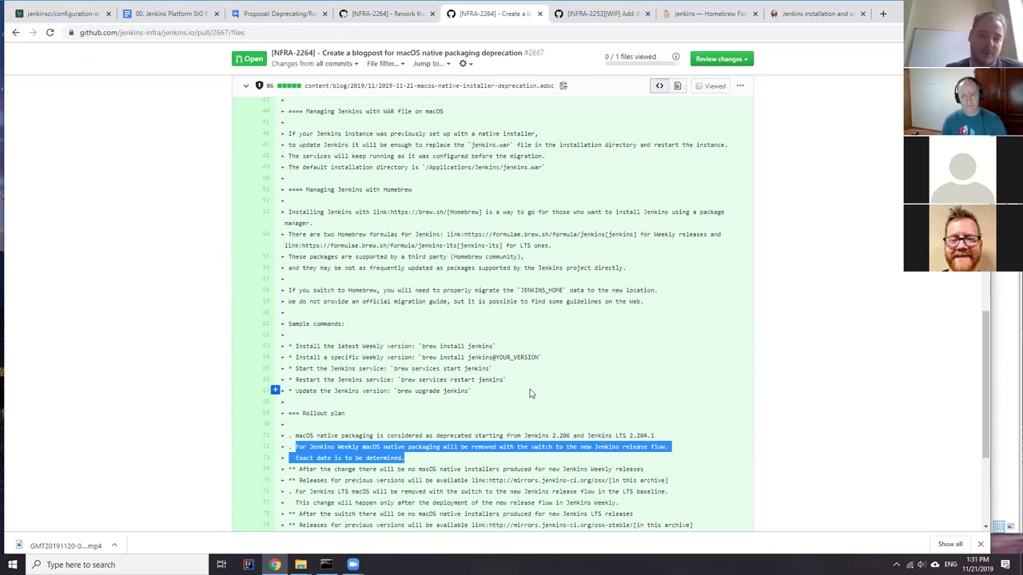
pyautogui.scroll(-5, 530, 393)
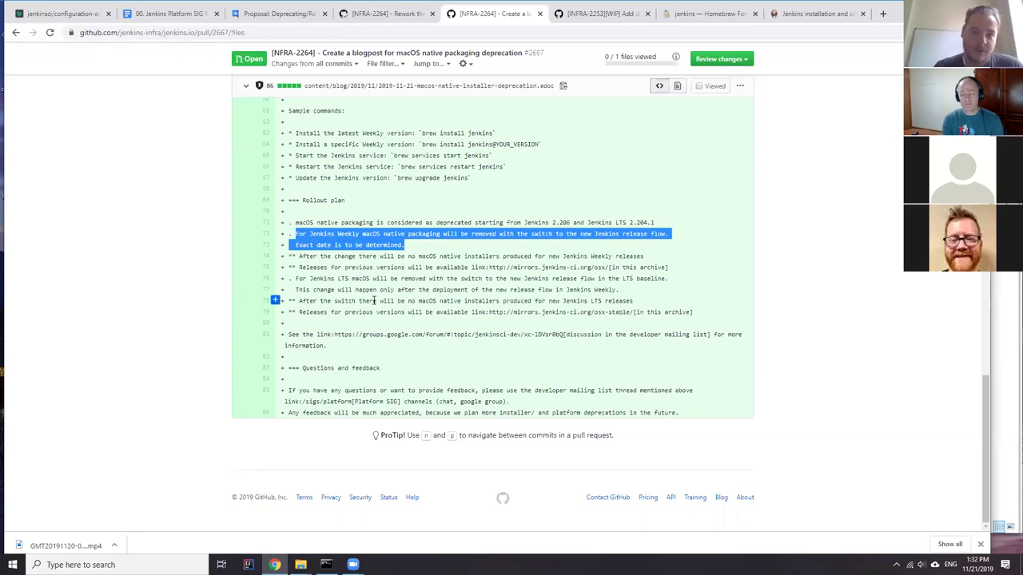
# Step: Open the jenkinsci/packaging repository from its pull request #120 on the docker build environment
pyautogui.click(388, 14)
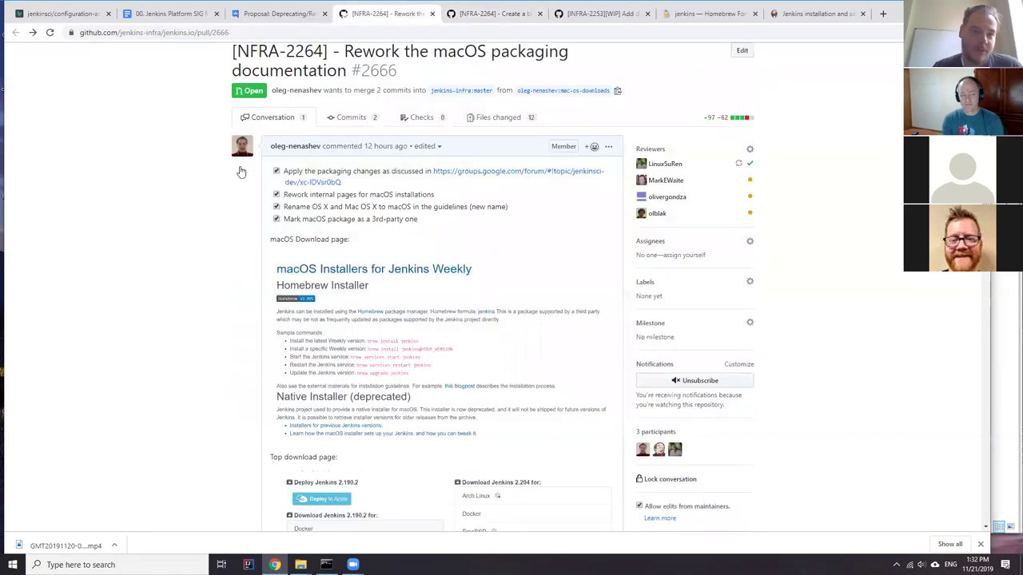
pyautogui.scroll(3, 240, 171)
pyautogui.click(595, 13)
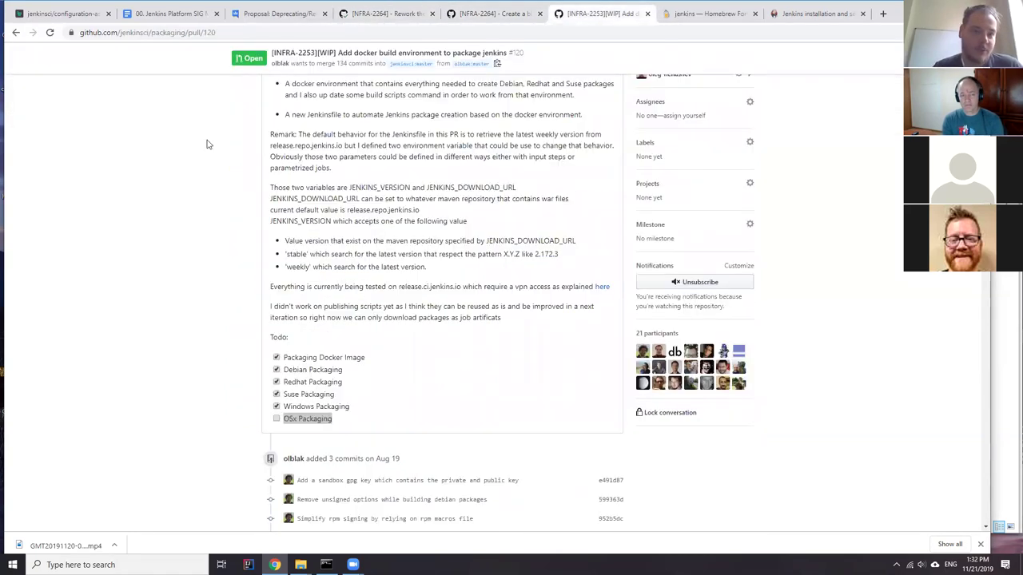
pyautogui.scroll(3, 206, 146)
pyautogui.click(309, 102)
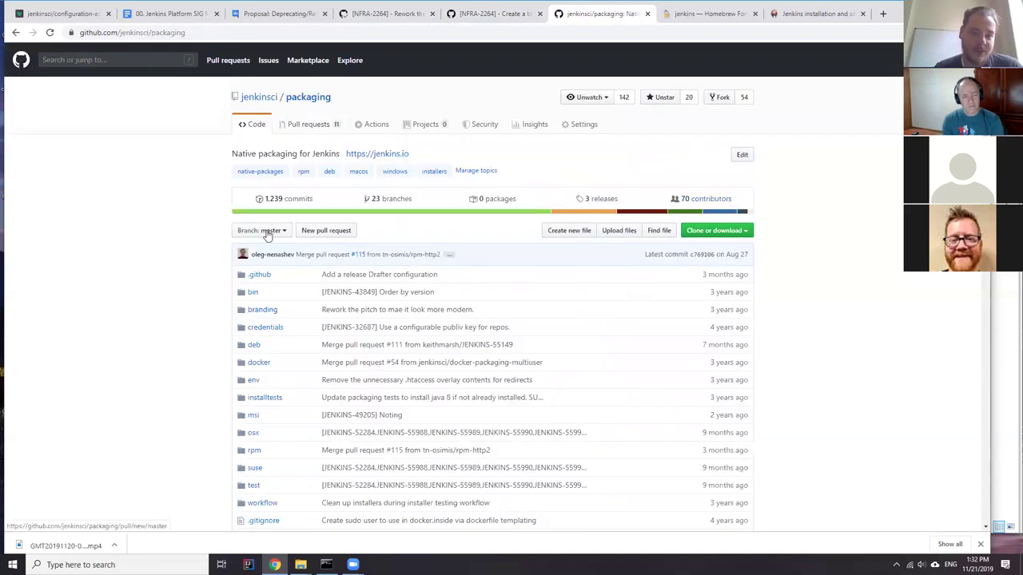
# Step: Look through the stable release branches of the packaging repository, then close the branch list
pyautogui.click(267, 232)
pyautogui.scroll(-8, 305, 240)
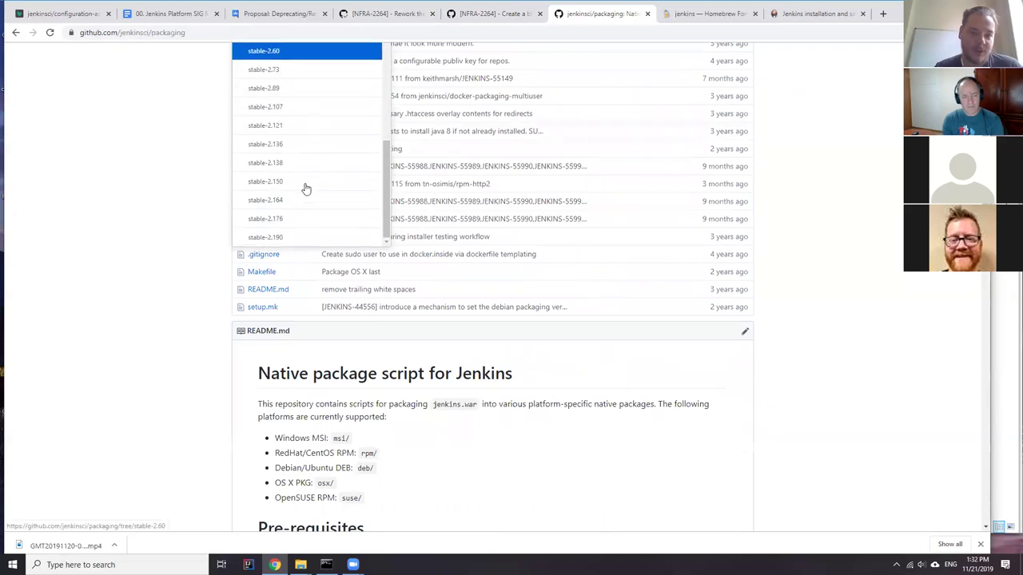
pyautogui.scroll(-2, 303, 188)
pyautogui.scroll(3, 320, 272)
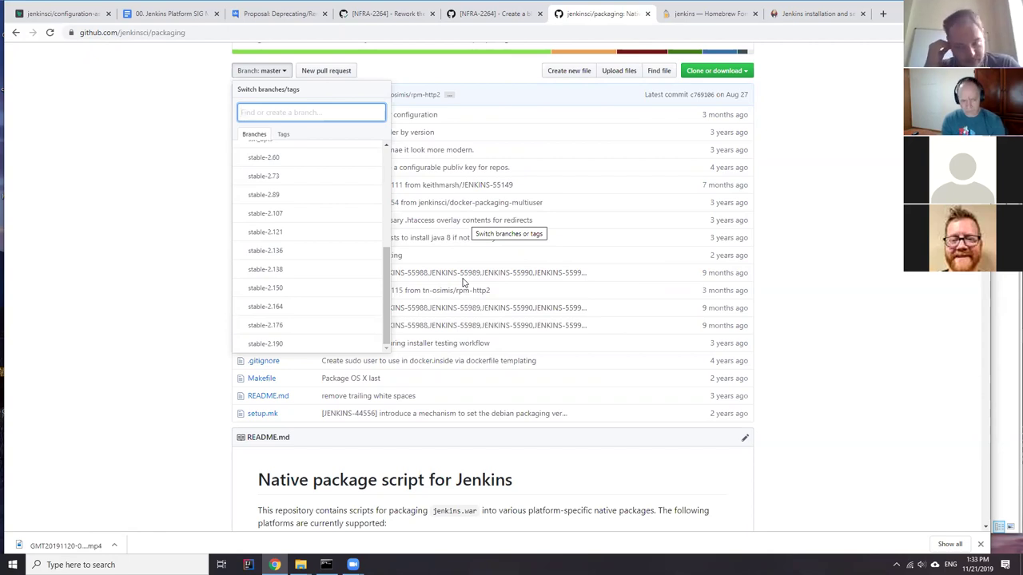
pyautogui.click(144, 253)
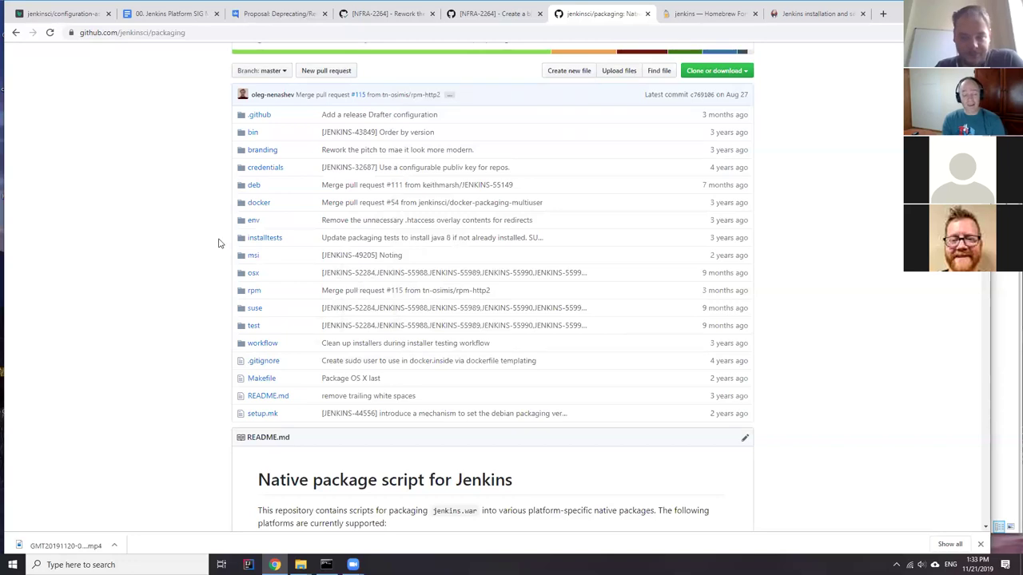
pyautogui.scroll(2, 221, 245)
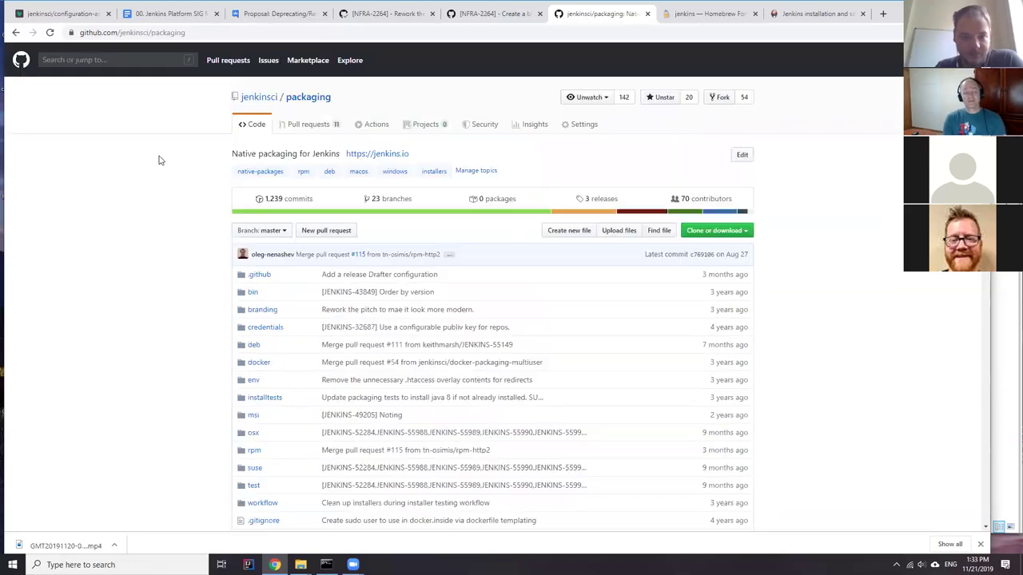
# Step: Return to the Platform SIG meeting notes and highlight the docker platform support topic, its Oregon State University item and its Docker official image item
pyautogui.click(169, 13)
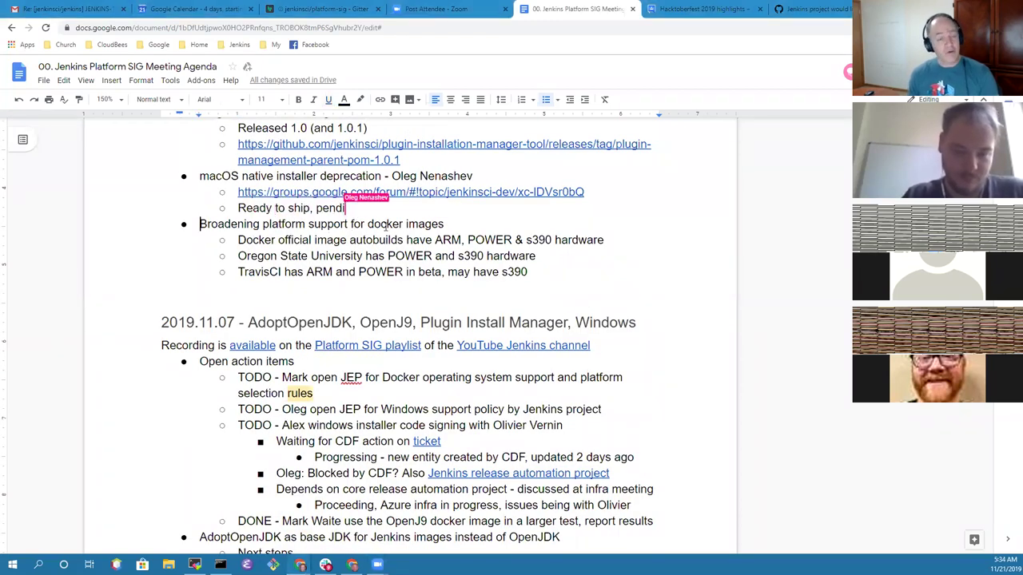
pyautogui.tripleClick(385, 227)
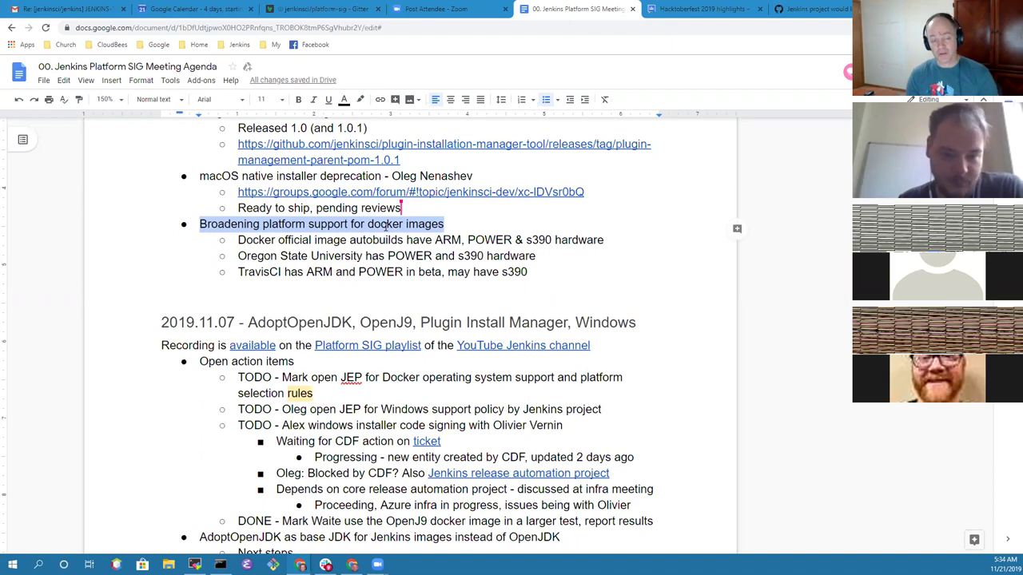
pyautogui.press('Down')
pyautogui.press('Down')
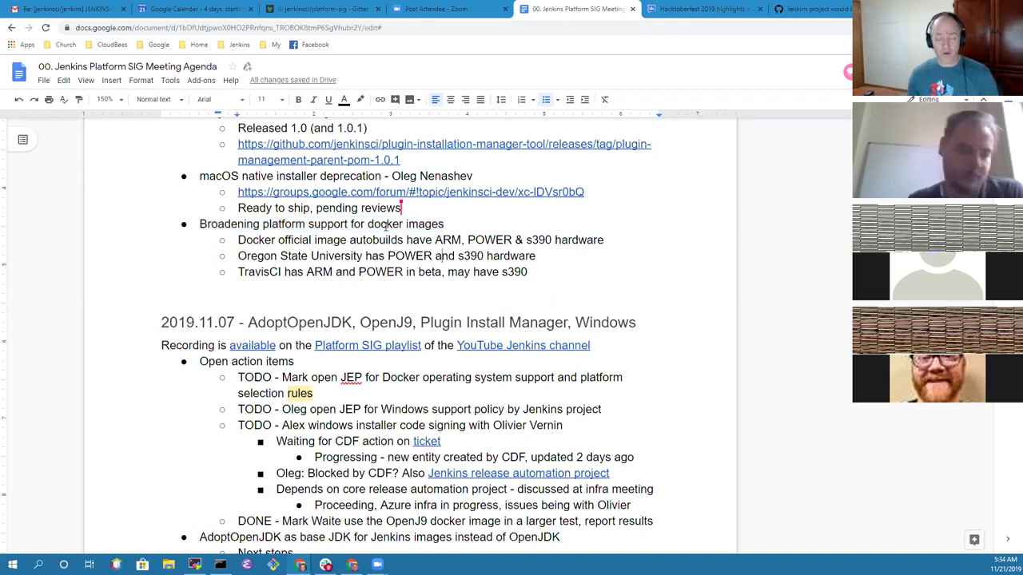
pyautogui.hotkey('shift', 'End')
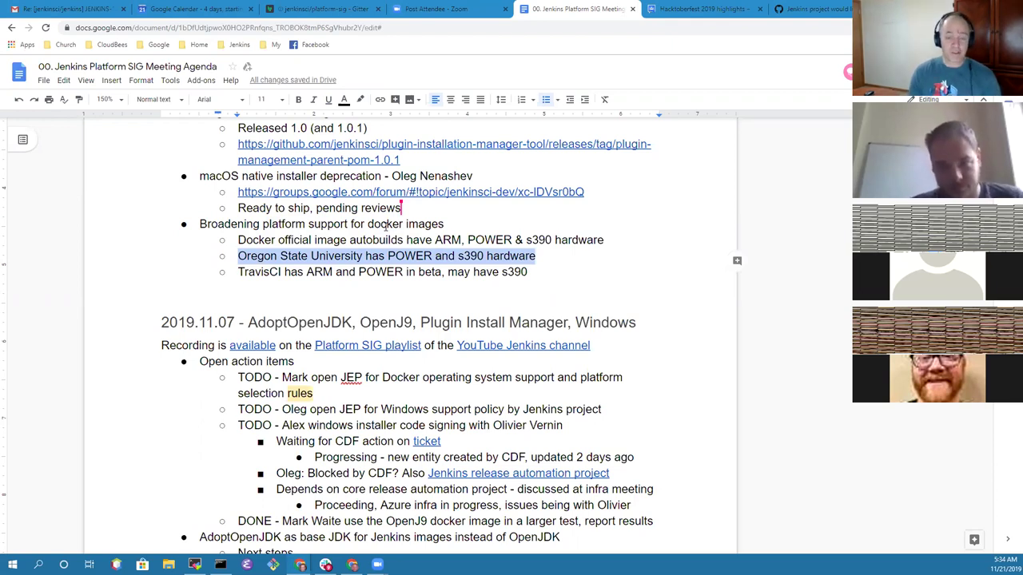
pyautogui.press('Up')
pyautogui.hotkey('shift', 'End')
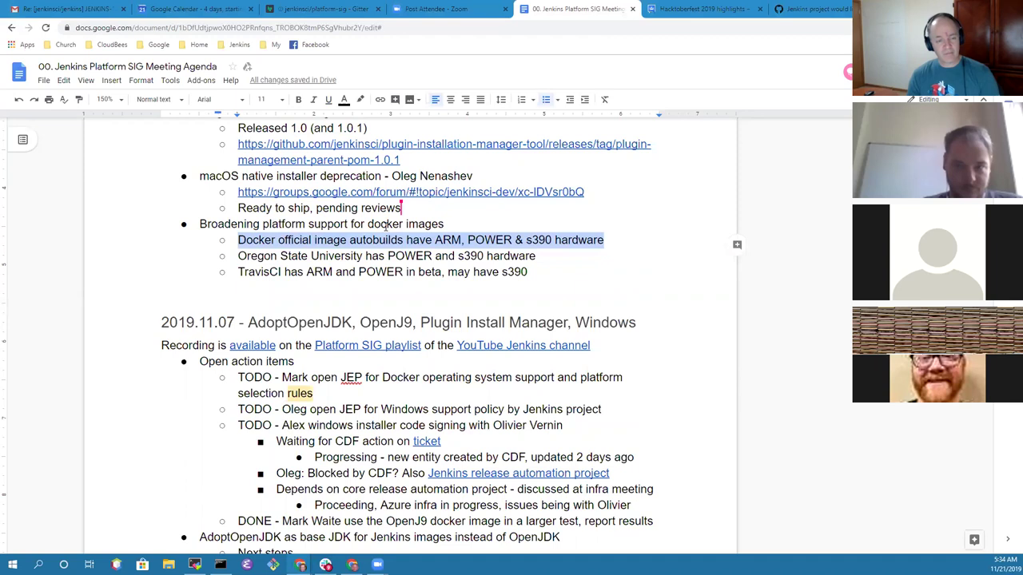
pyautogui.press('Up')
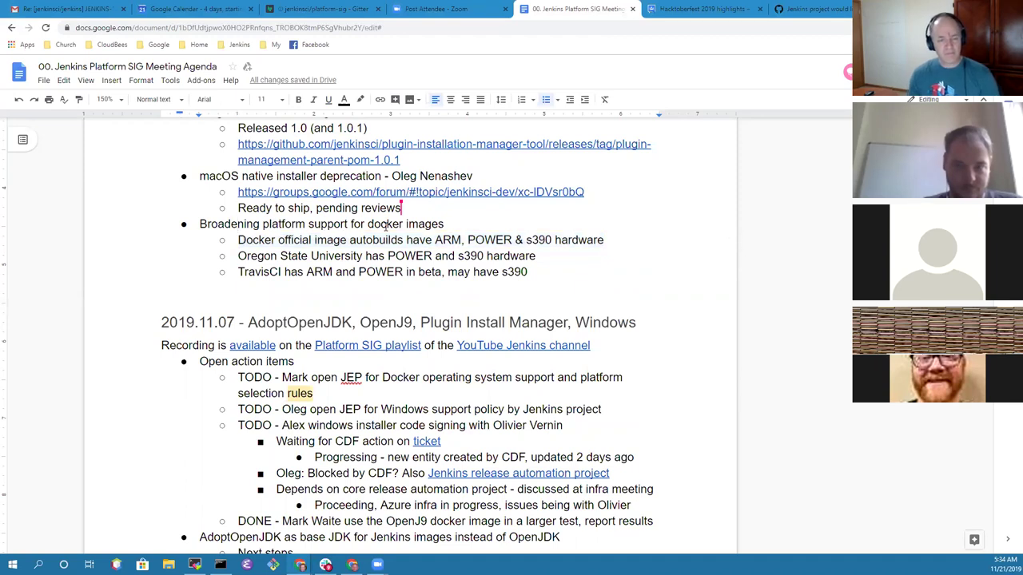
pyautogui.press('Down')
pyautogui.press('Down')
pyautogui.press('End')
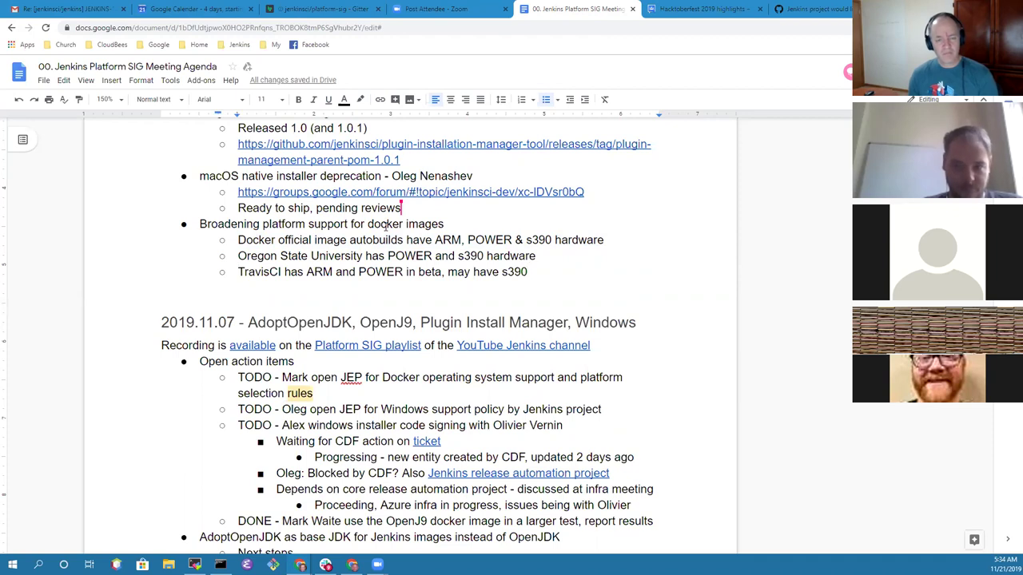
pyautogui.press('Return')
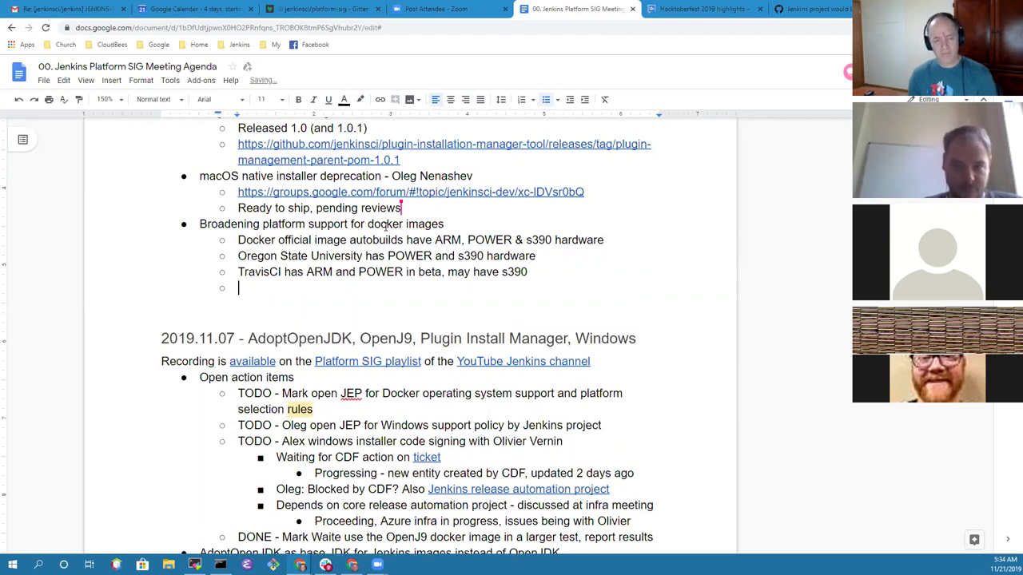
pyautogui.press('Tab')
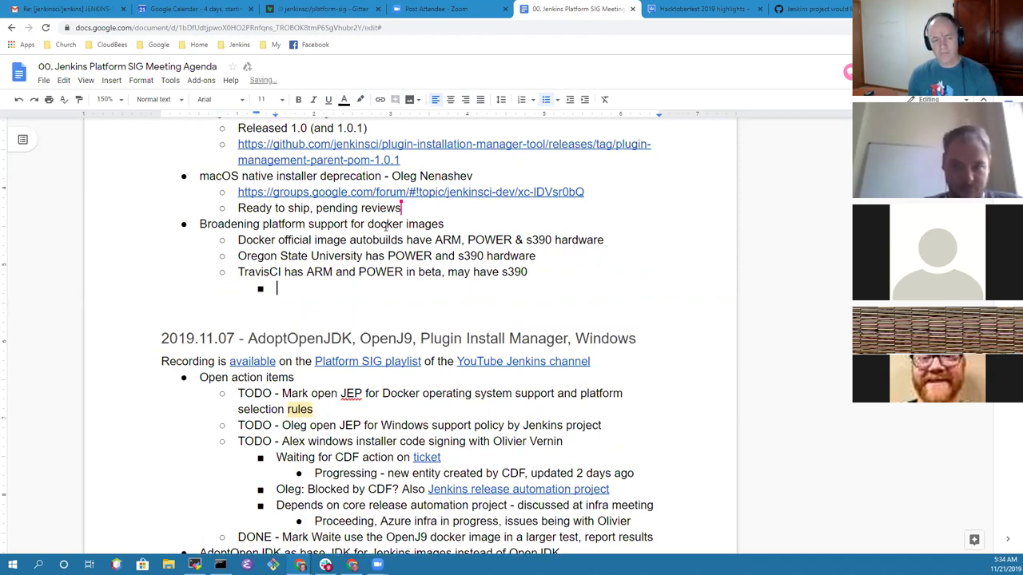
pyautogui.write('Travis')
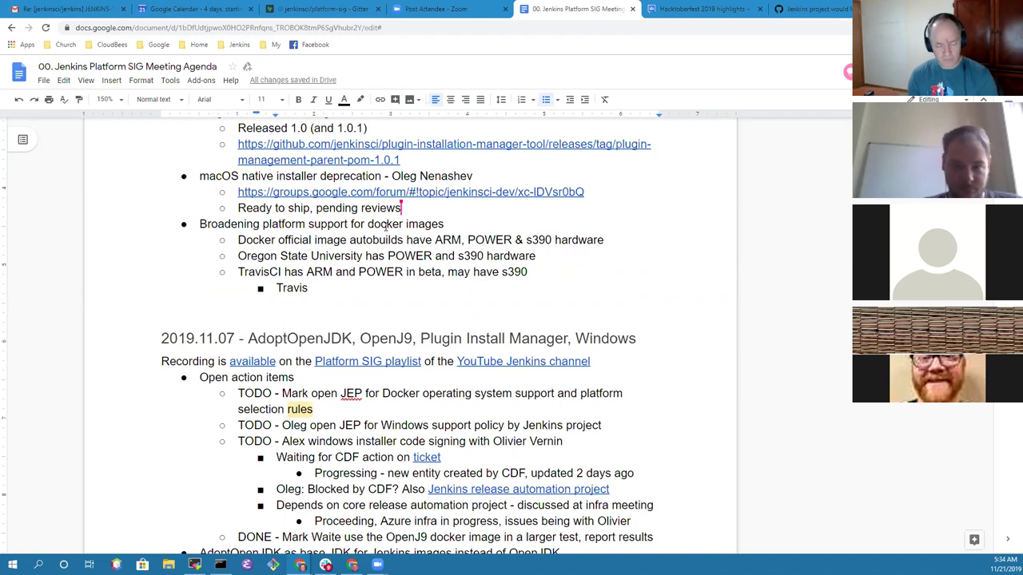
pyautogui.hotkey('shift', 'Home')
pyautogui.press('BackSpace')
pyautogui.press('BackSpace')
pyautogui.press('BackSpace')
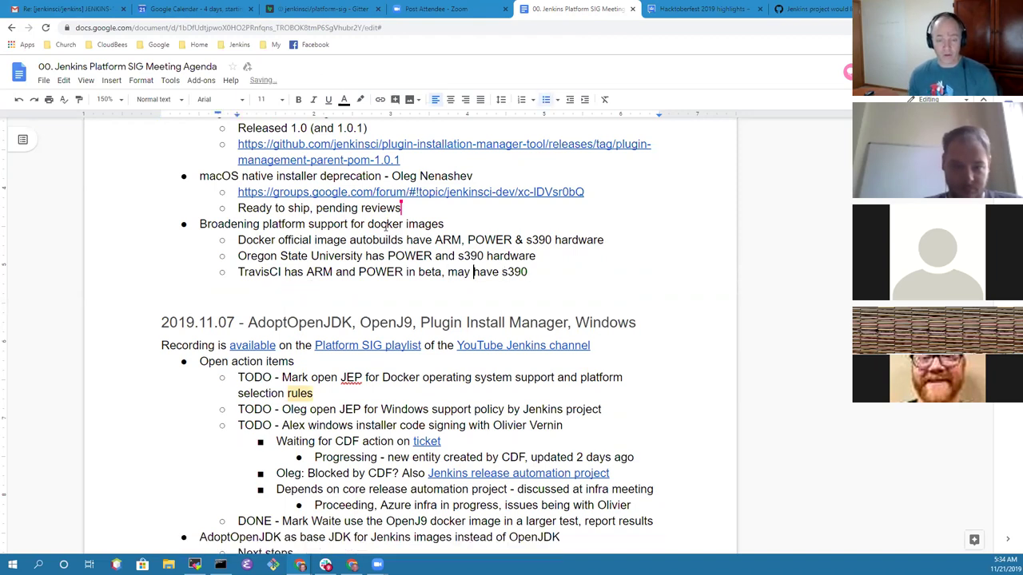
# Step: Reword the end of the TravisCI bullet to "will have s390 in beta also"
pyautogui.hotkey('shift', 'Right')
pyautogui.hotkey('shift', 'Right')
pyautogui.hotkey('shift', 'Right')
pyautogui.write('will have s390 in')
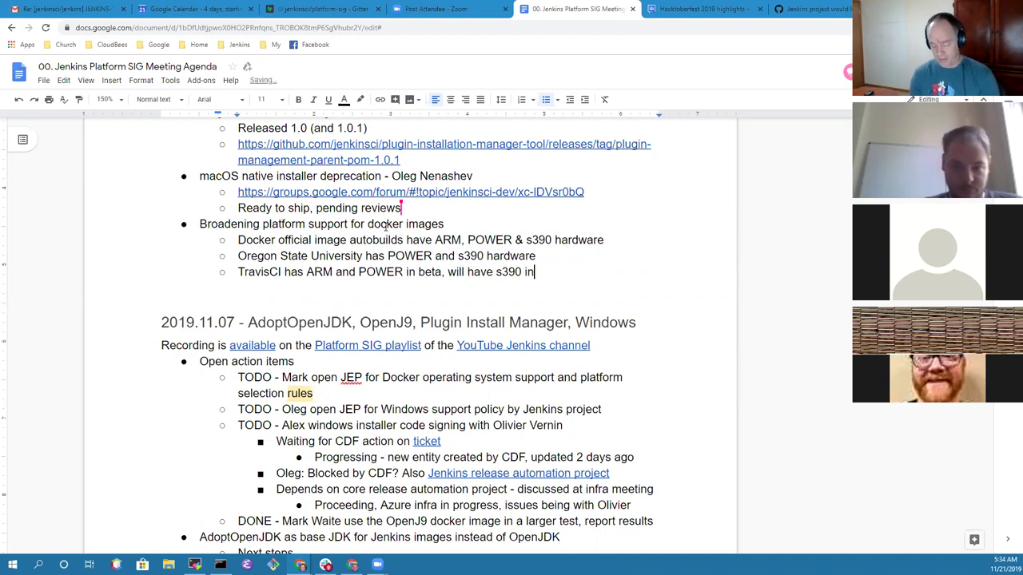
pyautogui.write(' beta also')
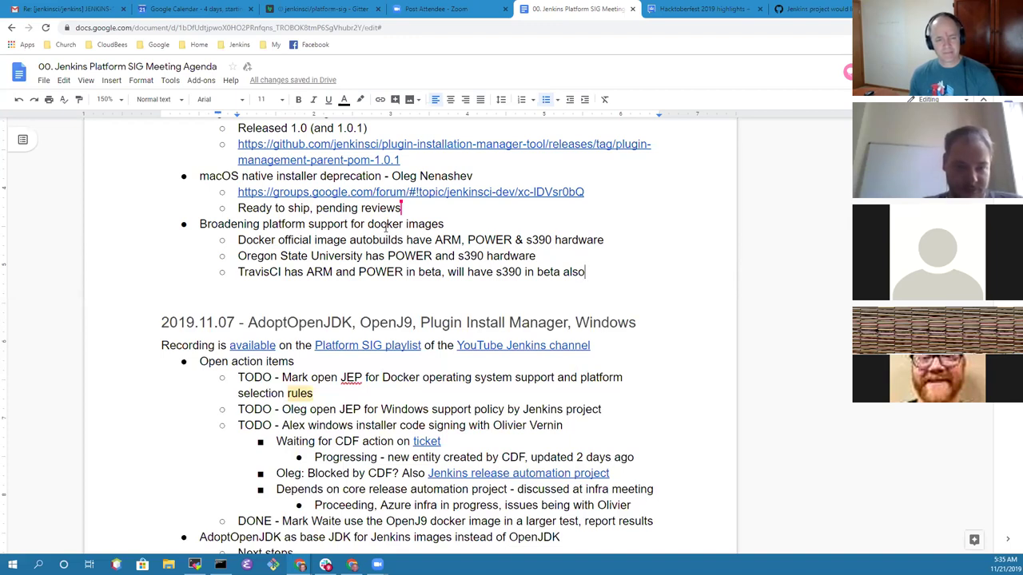
# Step: Add a top-level "Next meeting" bullet after the docker images platform support topic
pyautogui.press('Return')
pyautogui.hotkey('shift', 'Tab')
pyautogui.write('Next meeting')
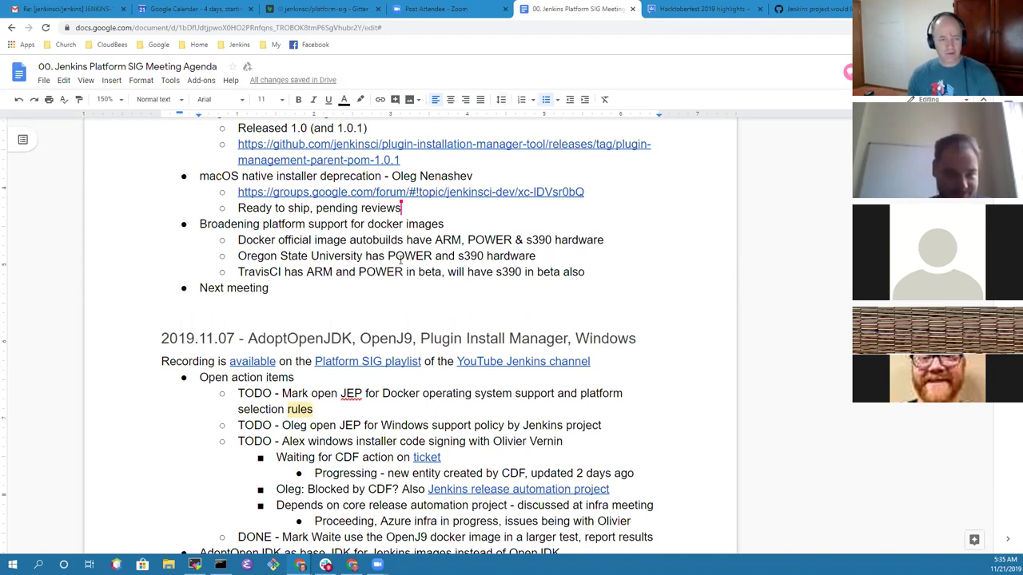
pyautogui.scroll(7, 353, 290)
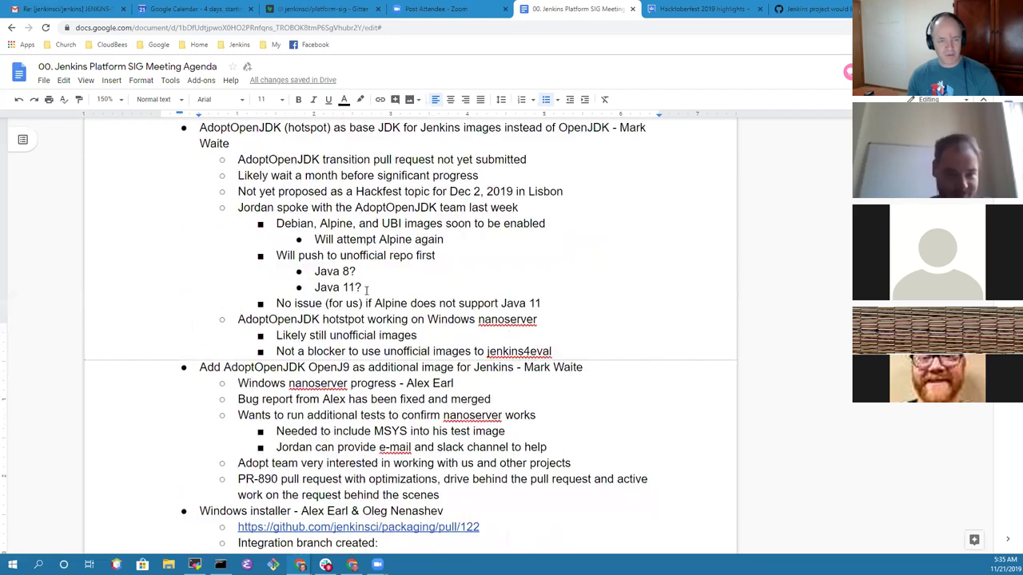
# Step: Check the November 2019 calendar for upcoming dates, then return to the Platform SIG meeting notes
pyautogui.scroll(5, 366, 291)
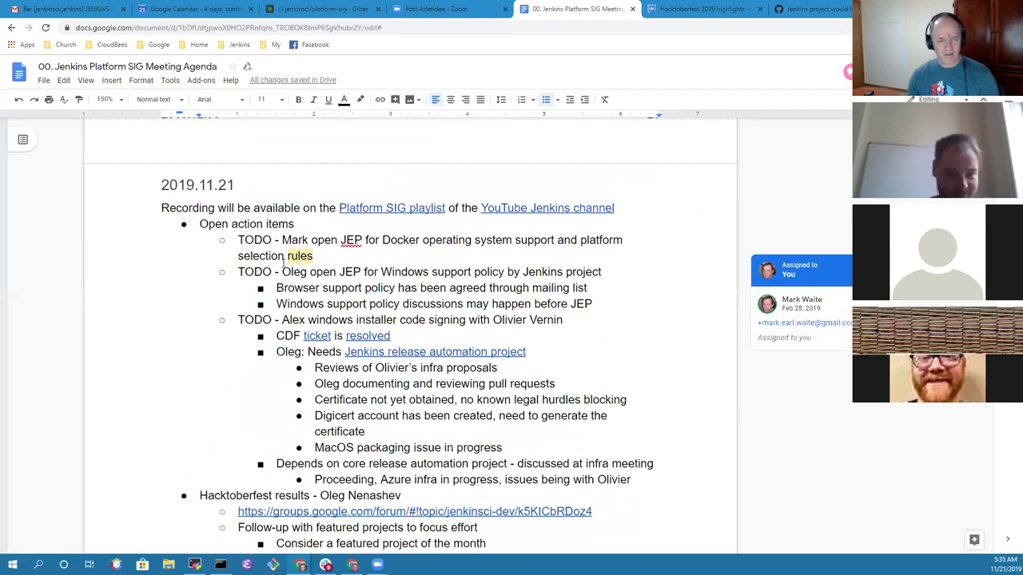
pyautogui.click(171, 10)
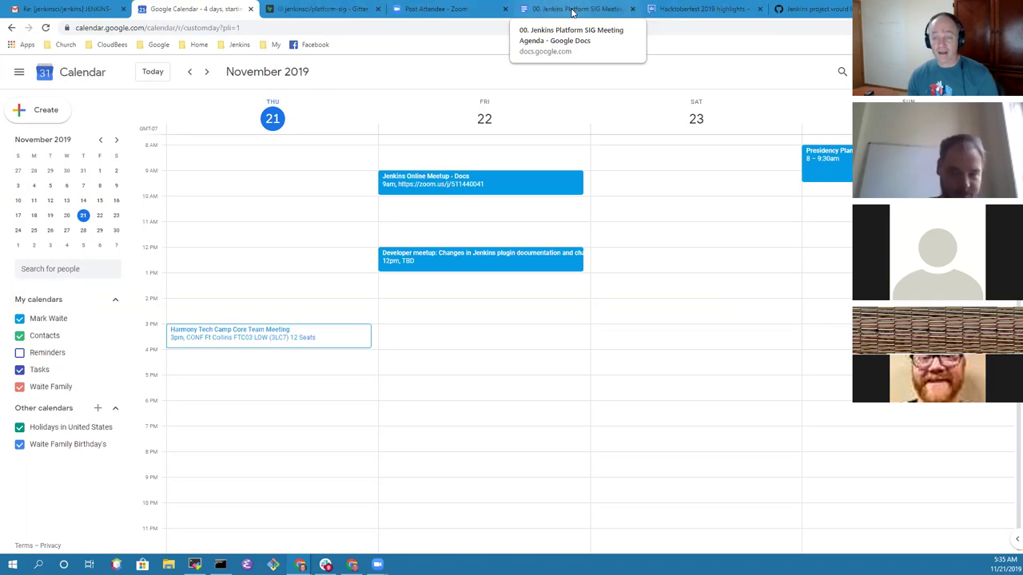
pyautogui.click(573, 11)
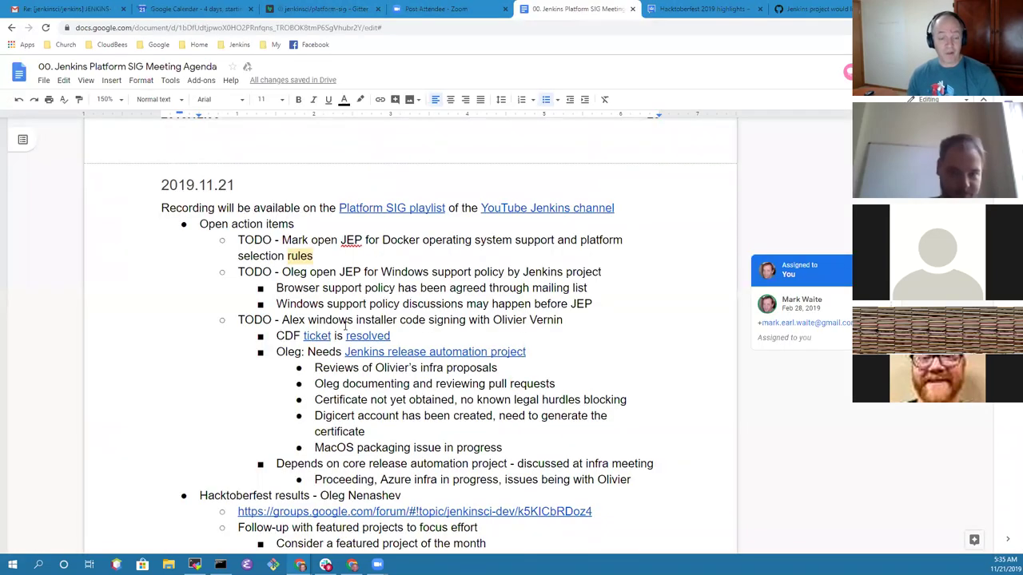
# Step: Extend the "Next meeting" bullet at the end of the 2019.11.21 notes to "Next meeting - Dec 19, 2019"
pyautogui.scroll(-10, 345, 324)
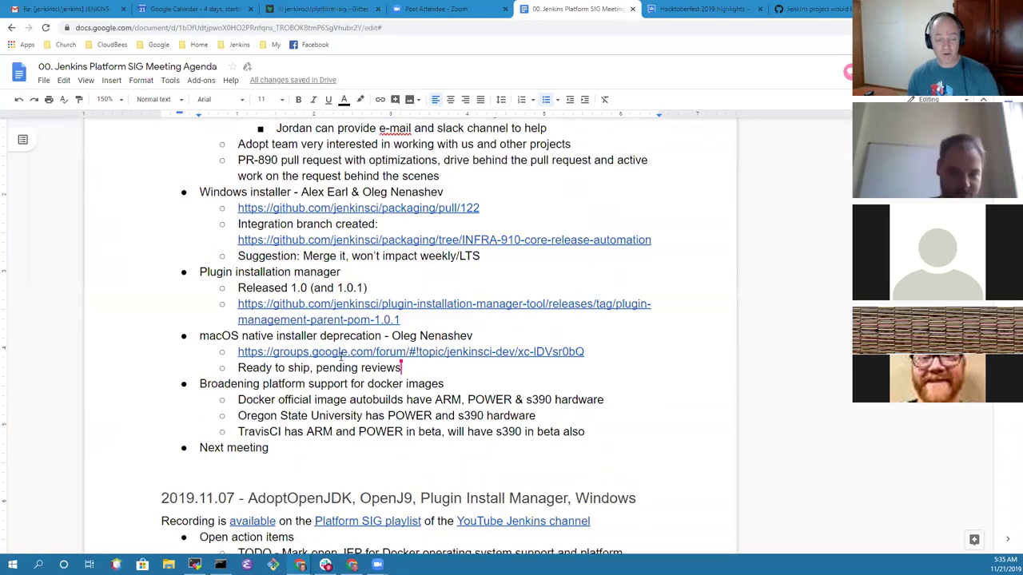
pyautogui.scroll(-2, 332, 384)
pyautogui.scroll(1, 323, 411)
pyautogui.click(289, 404)
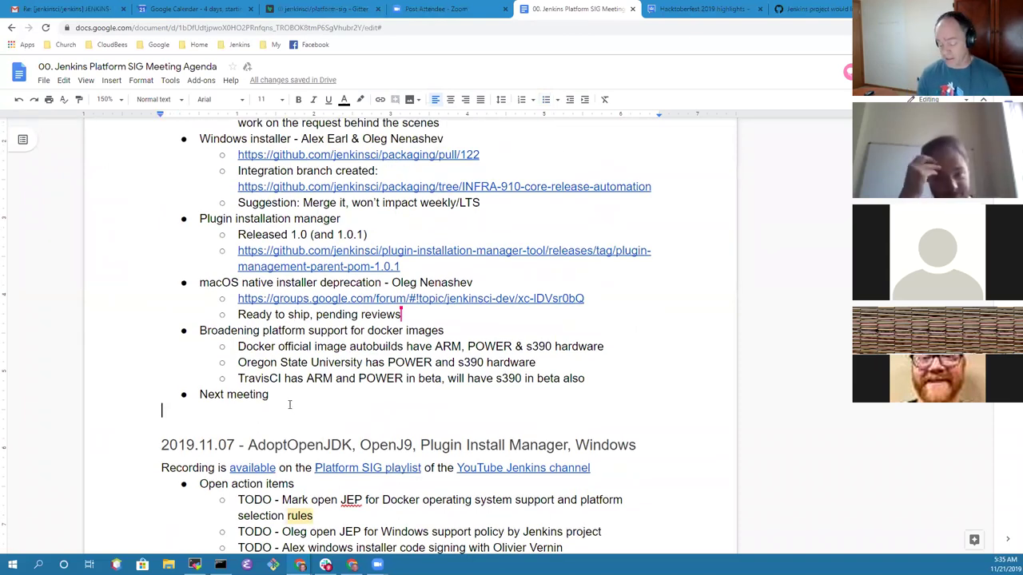
pyautogui.press('Up')
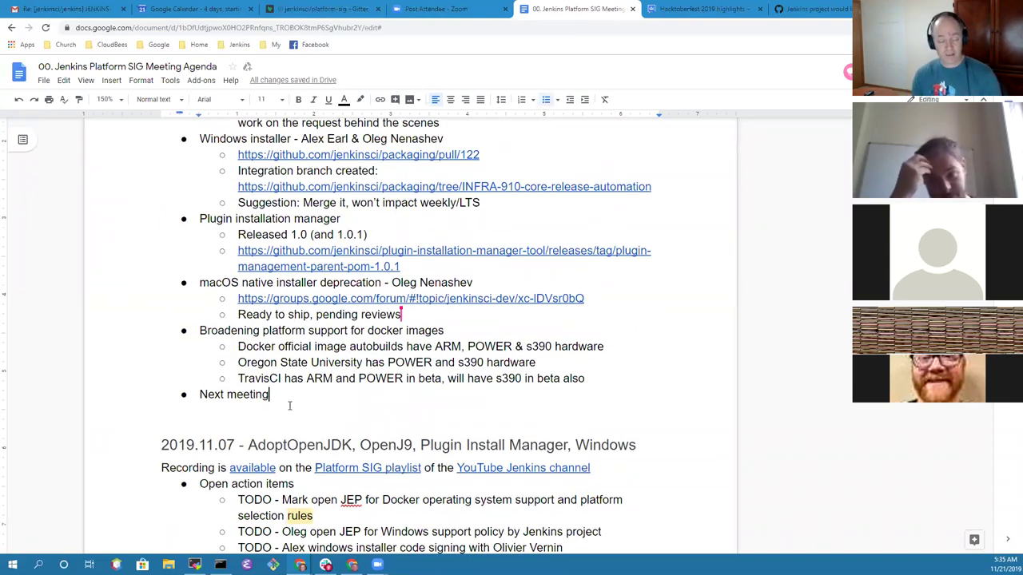
pyautogui.write('-')
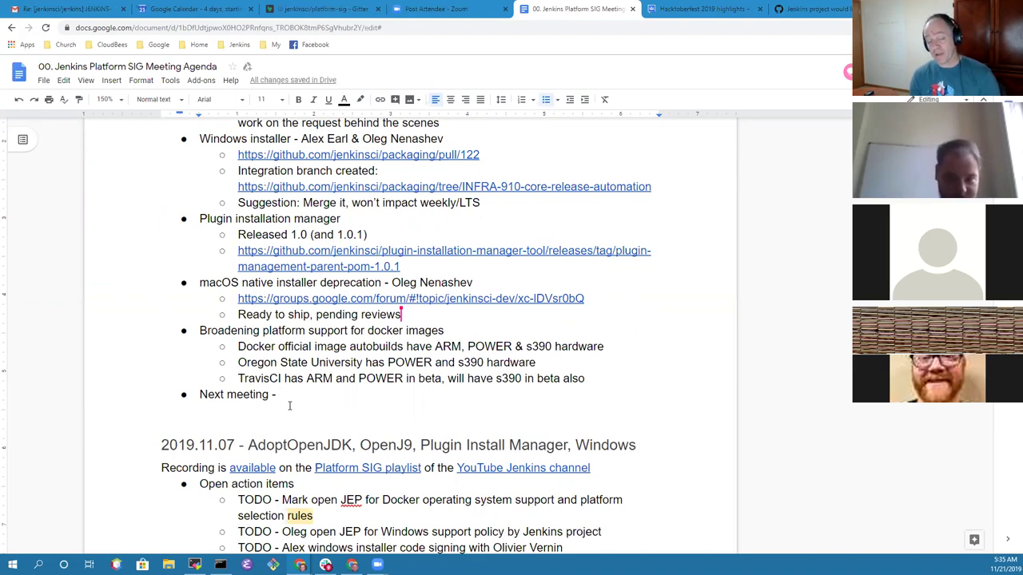
pyautogui.press('BackSpace')
pyautogui.press('BackSpace')
pyautogui.press('BackSpace')
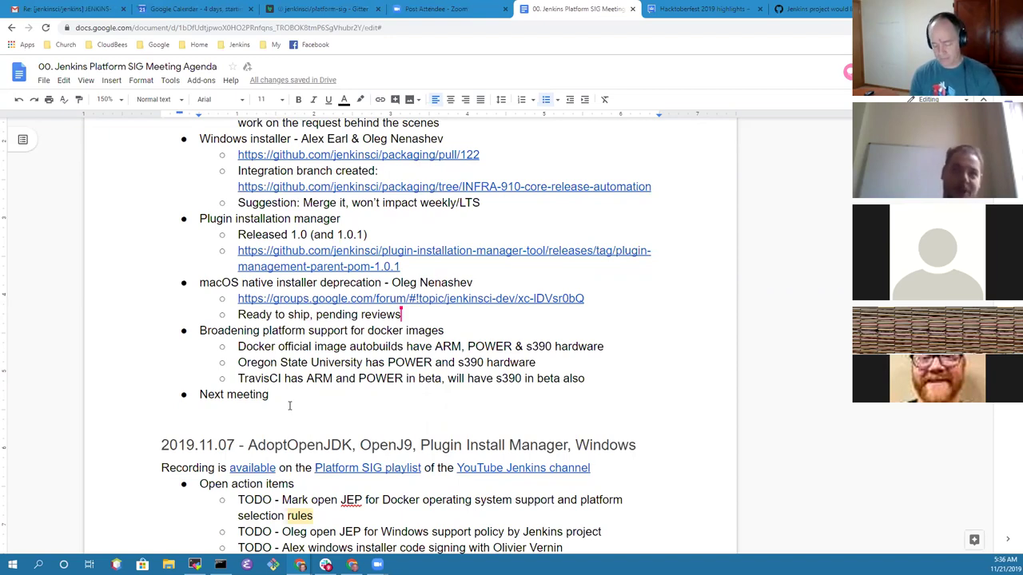
pyautogui.write('- Dec 1')
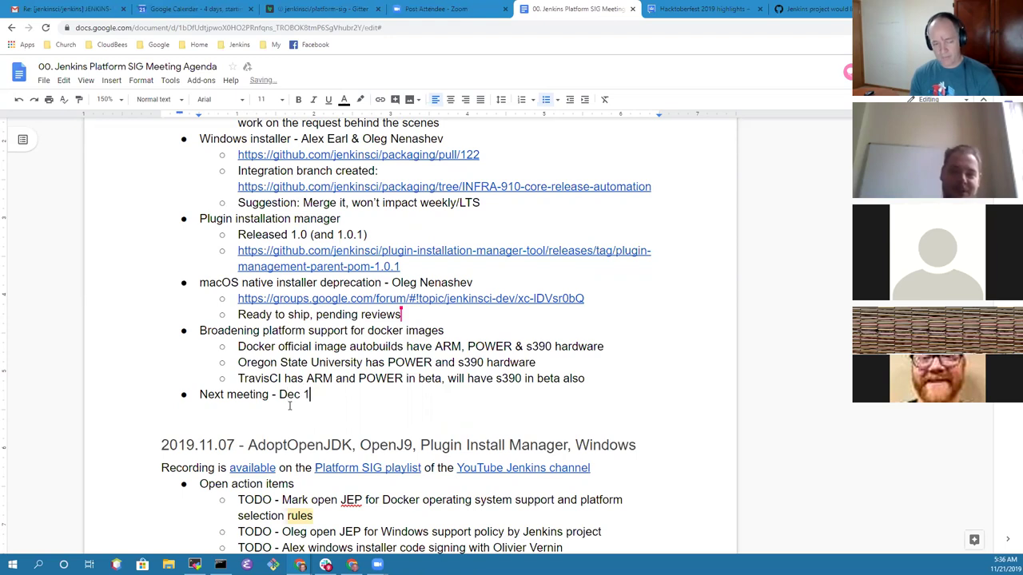
pyautogui.write('9, 2019')
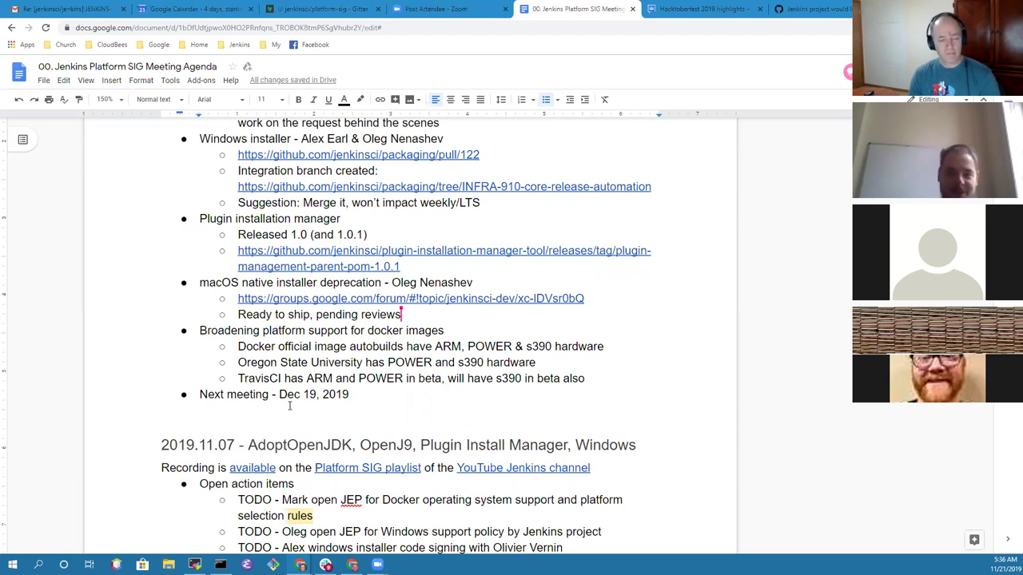
# Step: Add an indented sub-bullet "May have low attendance" under the next meeting date
pyautogui.press('Return')
pyautogui.press('Tab')
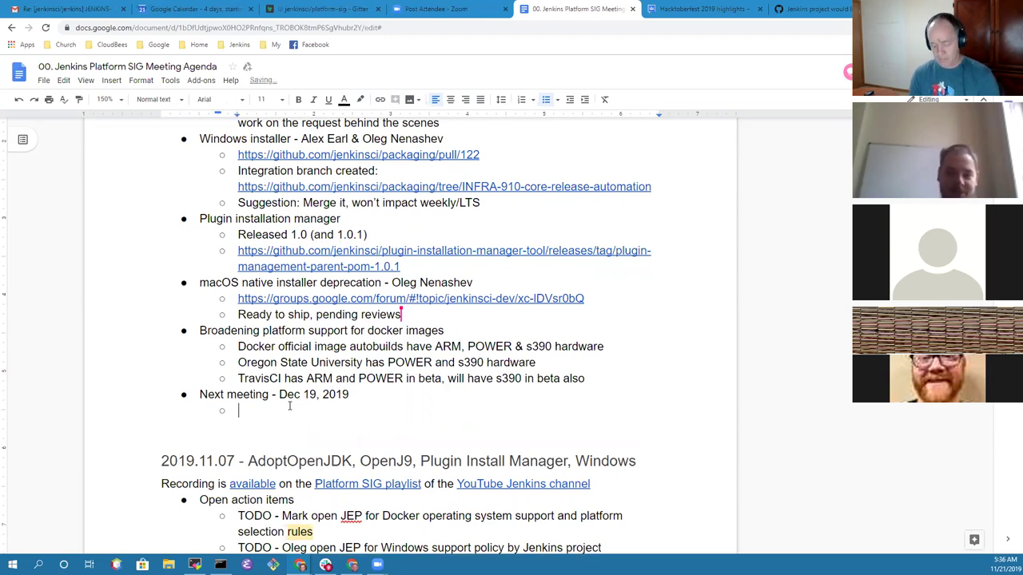
pyautogui.write('May have')
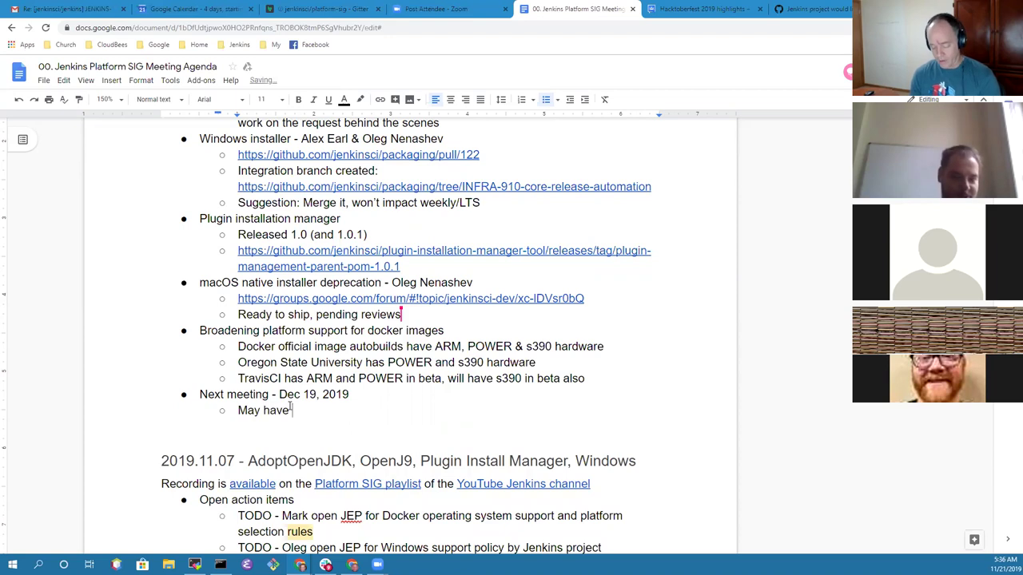
pyautogui.write(' low attend')
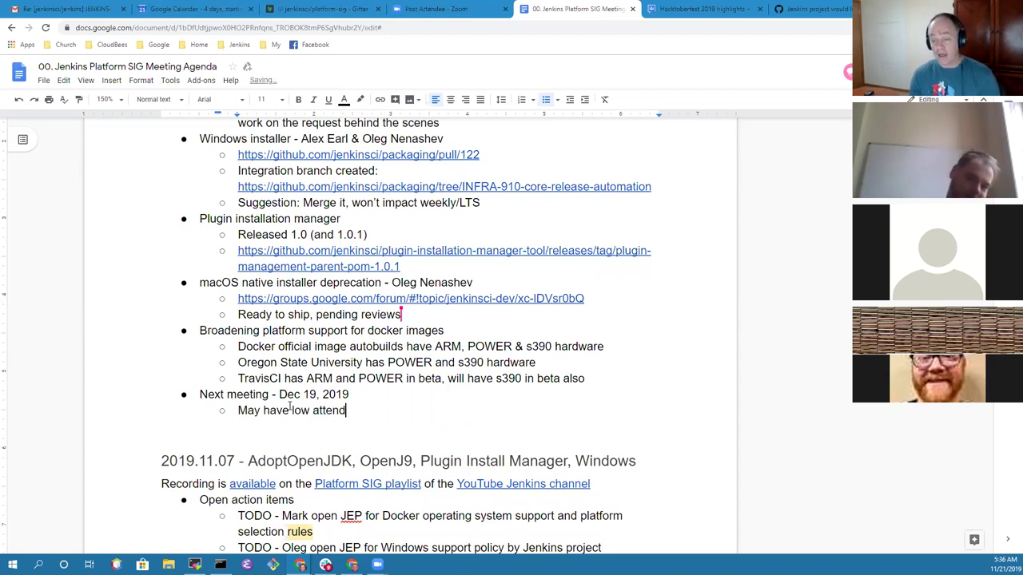
pyautogui.write('ance')
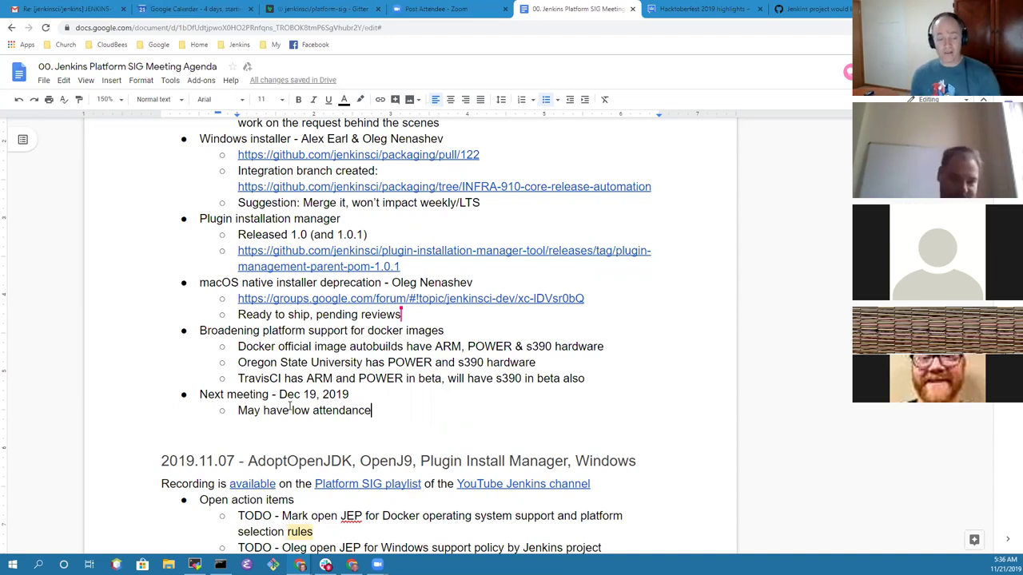
# Step: Highlight the next meeting's date, then extend the low attendance sub-bullet with ", proceed"
pyautogui.hotkey('ctrl', 'shift', 'Left')
pyautogui.hotkey('ctrl', 'shift', 'Left')
pyautogui.hotkey('ctrl', 'shift', 'Left')
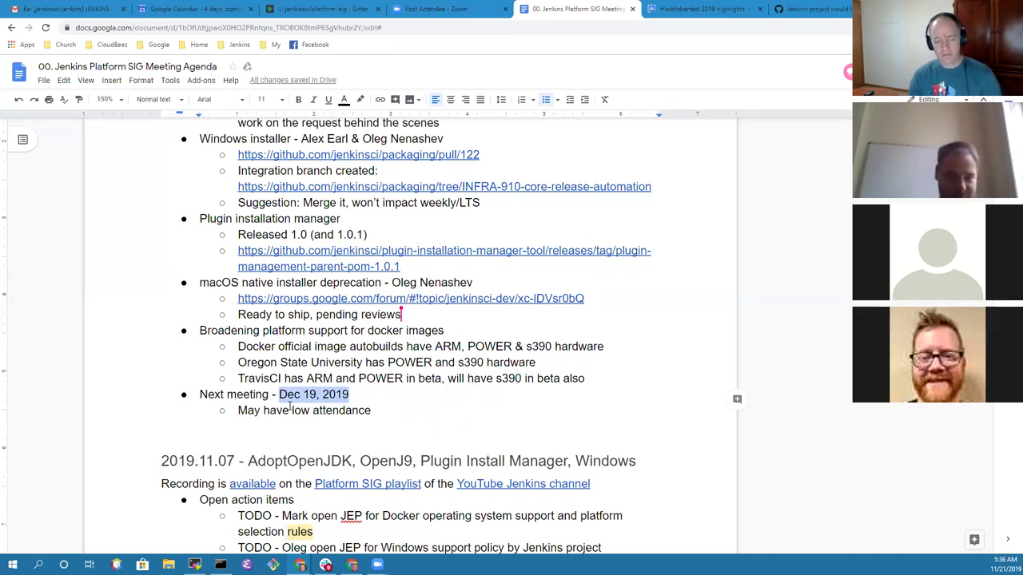
pyautogui.press('Down')
pyautogui.press('End')
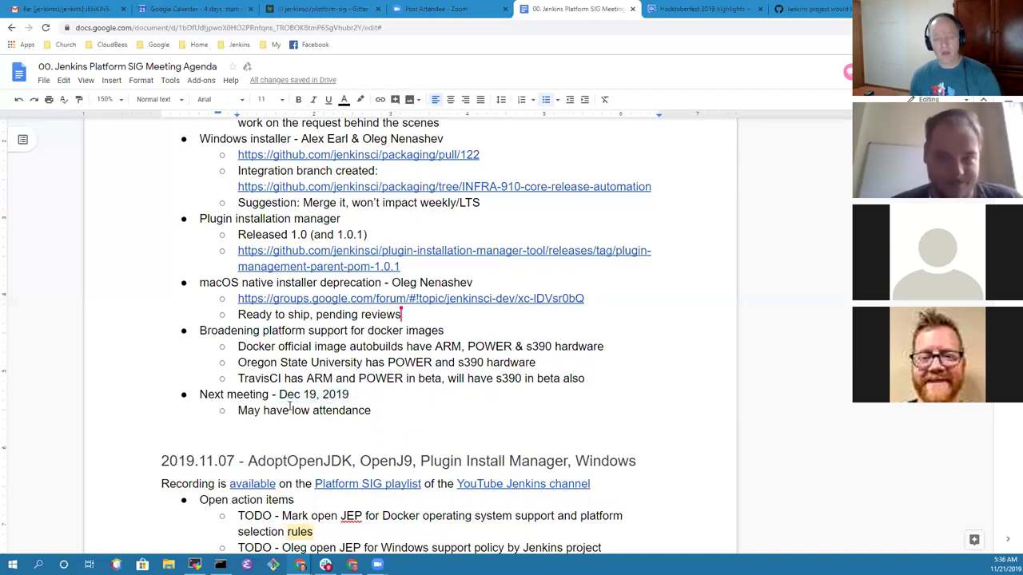
pyautogui.write(', proceed')
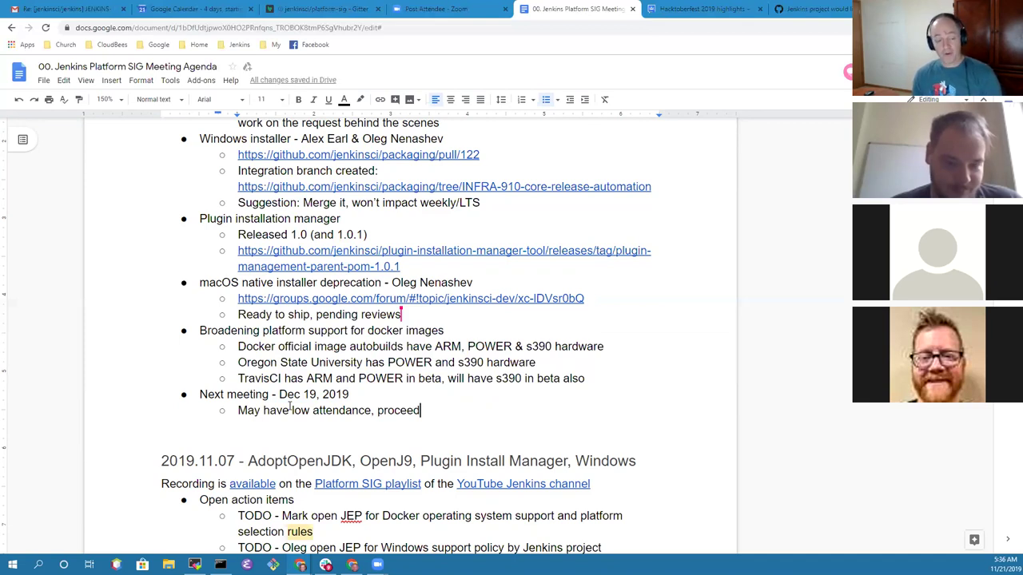
# Step: Add a "Dec 5, 2019 meeting is cancelled" sub-bullet with a nested item: a first name plus "note to dev list and to the gitter channel"
pyautogui.press('Return')
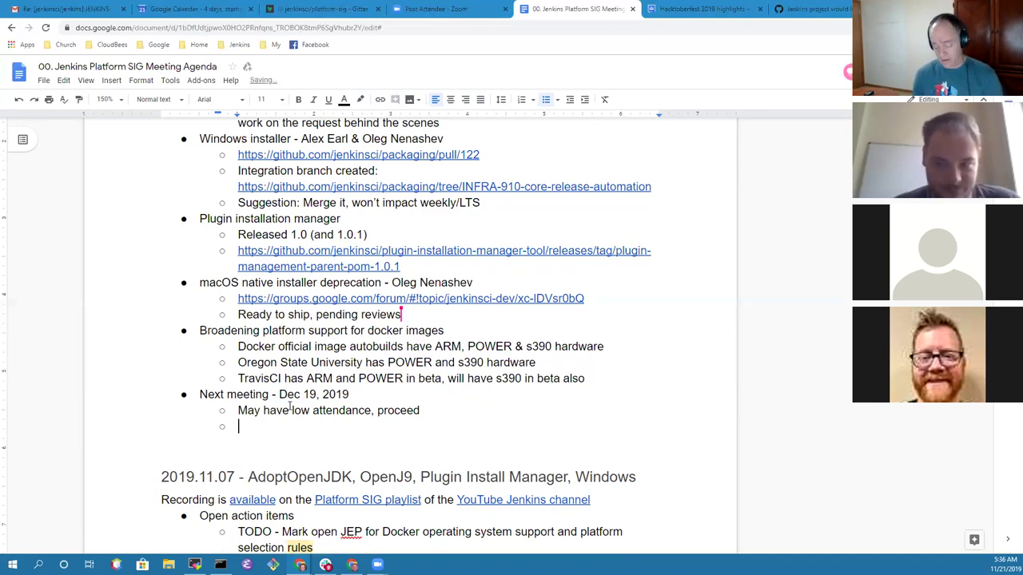
pyautogui.write('Dec 5, 2019 meeting is cancelled')
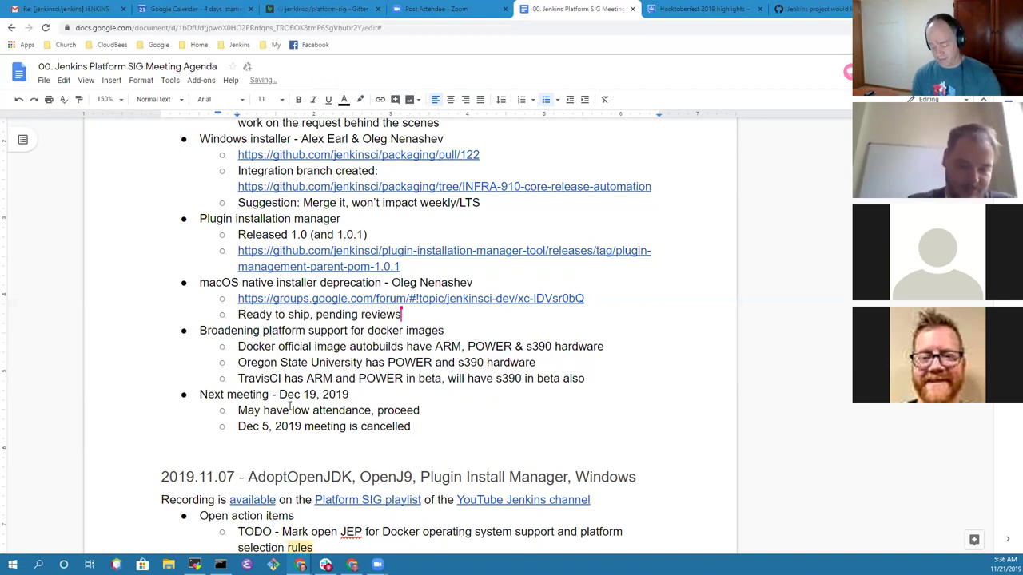
pyautogui.press('Return')
pyautogui.press('Tab')
pyautogui.write('Mark note ')
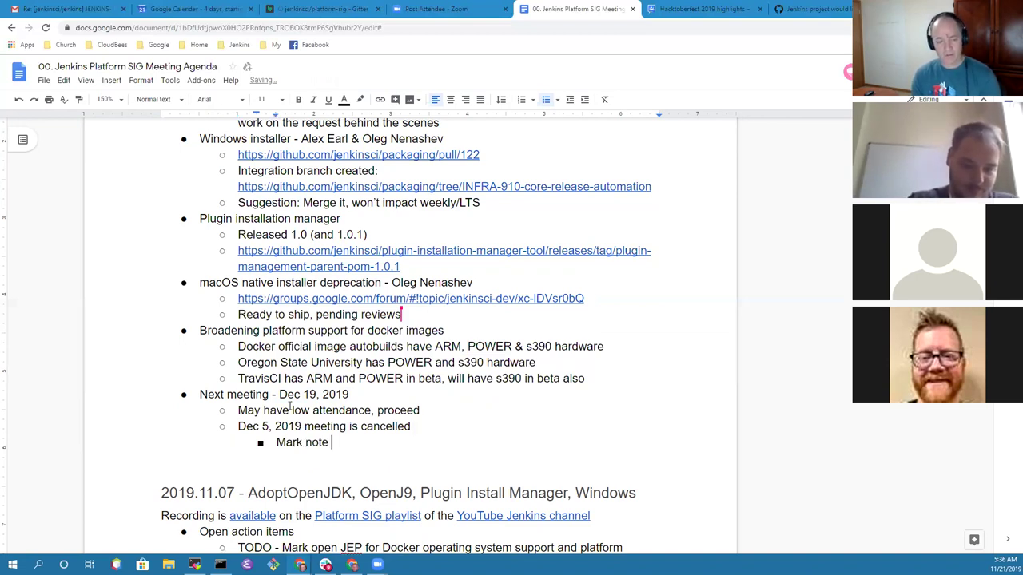
pyautogui.write('to dev list and')
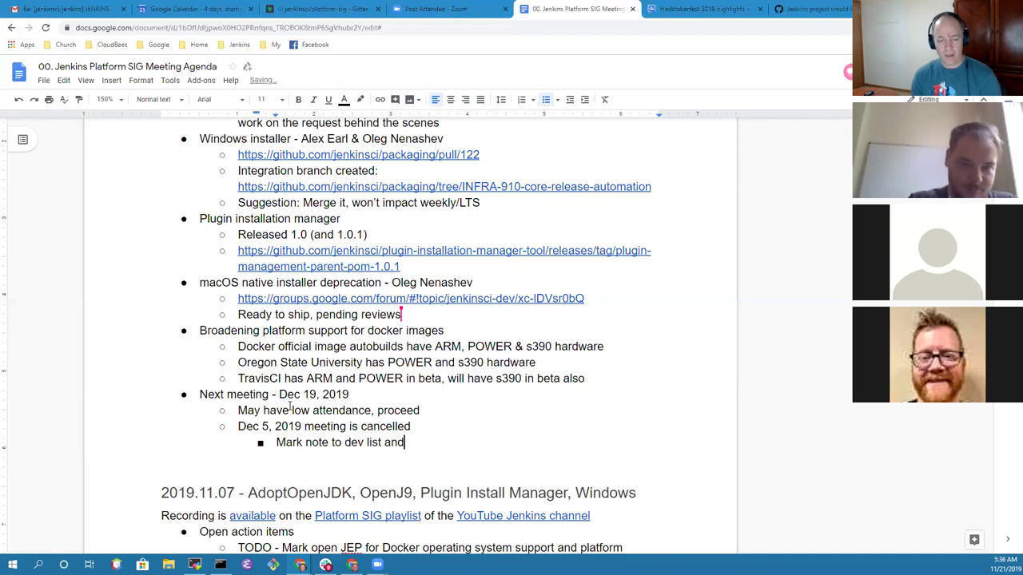
pyautogui.write(' to the')
pyautogui.press('BackSpace')
pyautogui.press('BackSpace')
pyautogui.press('BackSpace')
pyautogui.press('BackSpace')
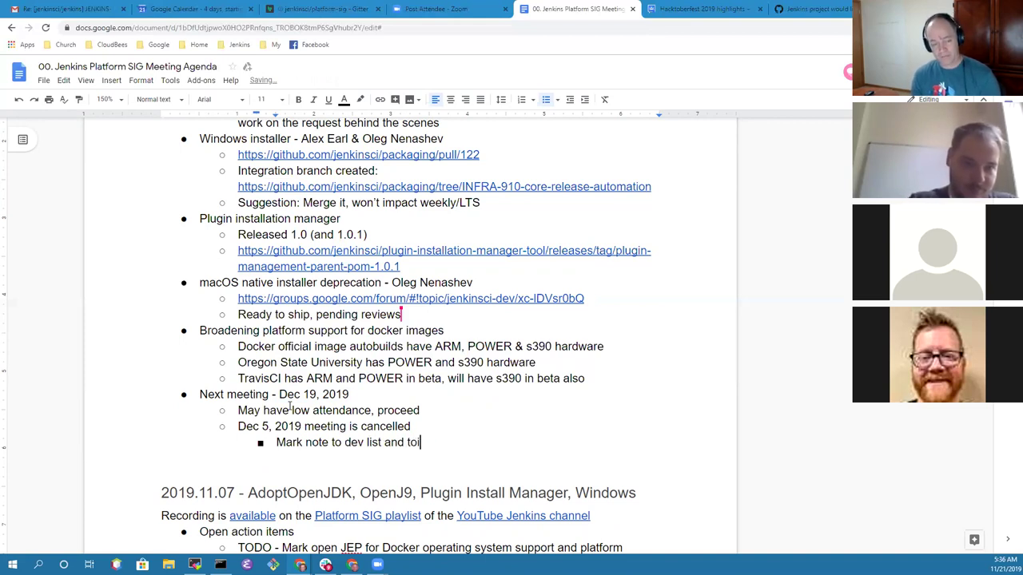
pyautogui.write('the gitte')
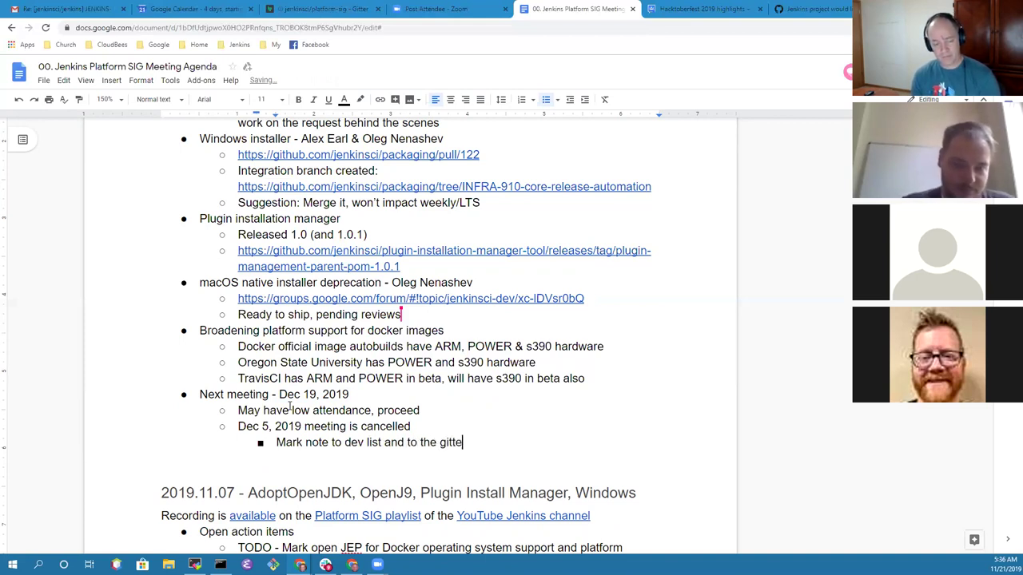
pyautogui.write('r channel')
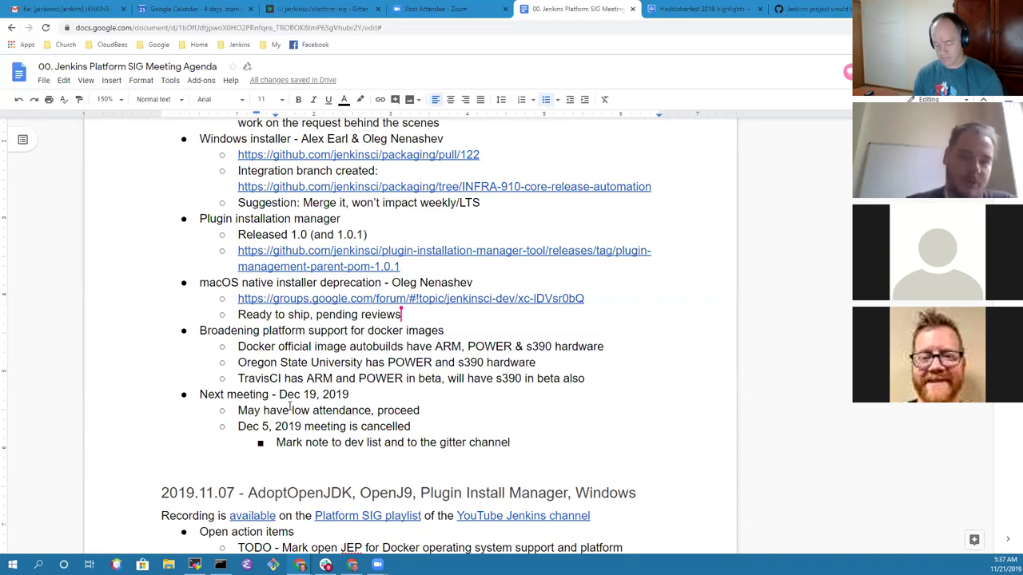
# Step: Add a top-level bullet "Jenkins core and new LTS release - " followed by the presenter's full name
pyautogui.press('Return')
pyautogui.hotkey('shift', 'Tab')
pyautogui.hotkey('shift', 'Tab')
pyautogui.write('Jenkins core and new LTS release')
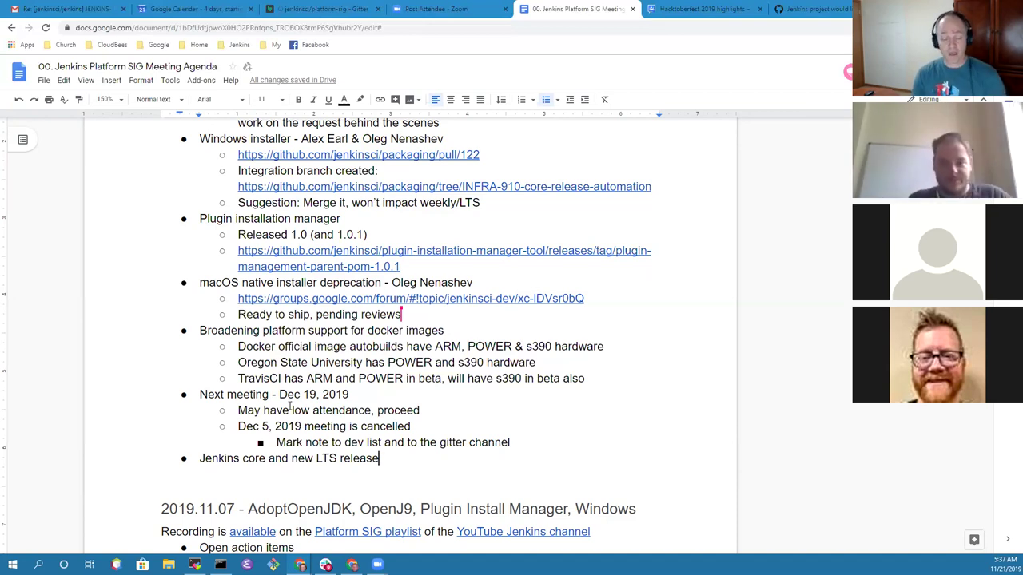
pyautogui.write('- O')
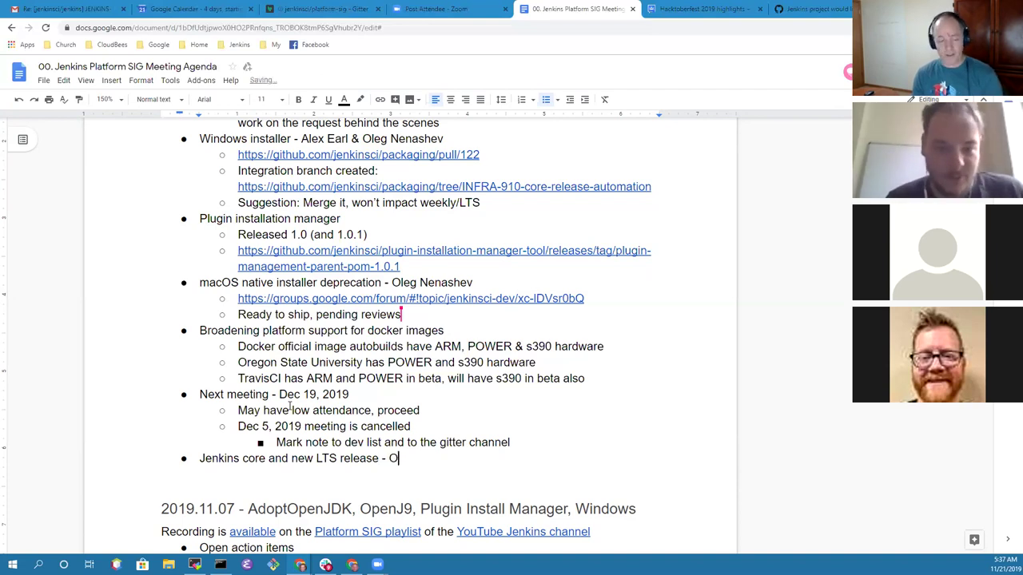
pyautogui.write('leg Nen')
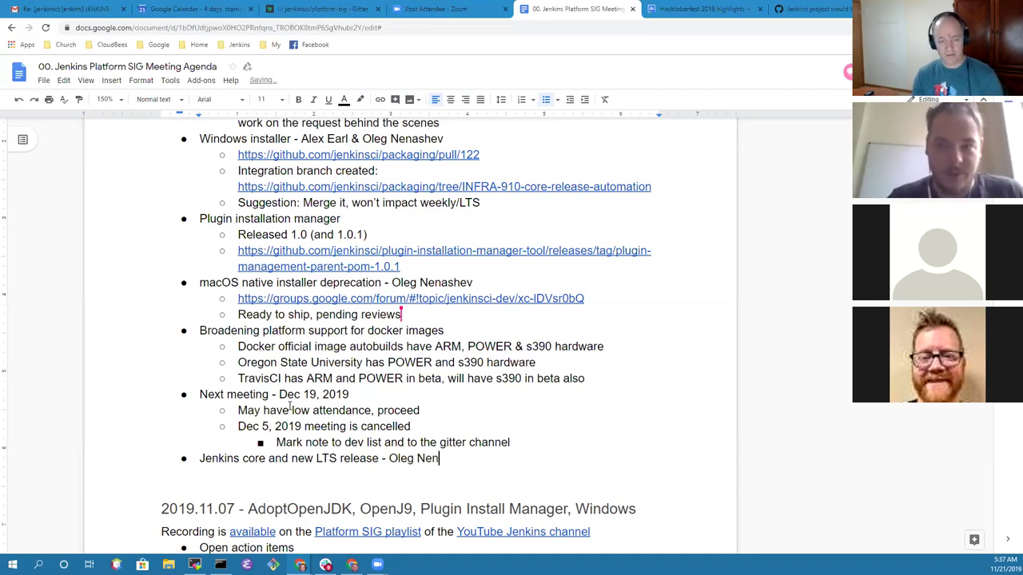
pyautogui.write('ashev')
# Step: Add a sub-bullet "LTS 2.190.3 has no changelog and no upgrade guidelines" under the Jenkins core and new LTS release topic
pyautogui.press('Return')
pyautogui.press('Tab')
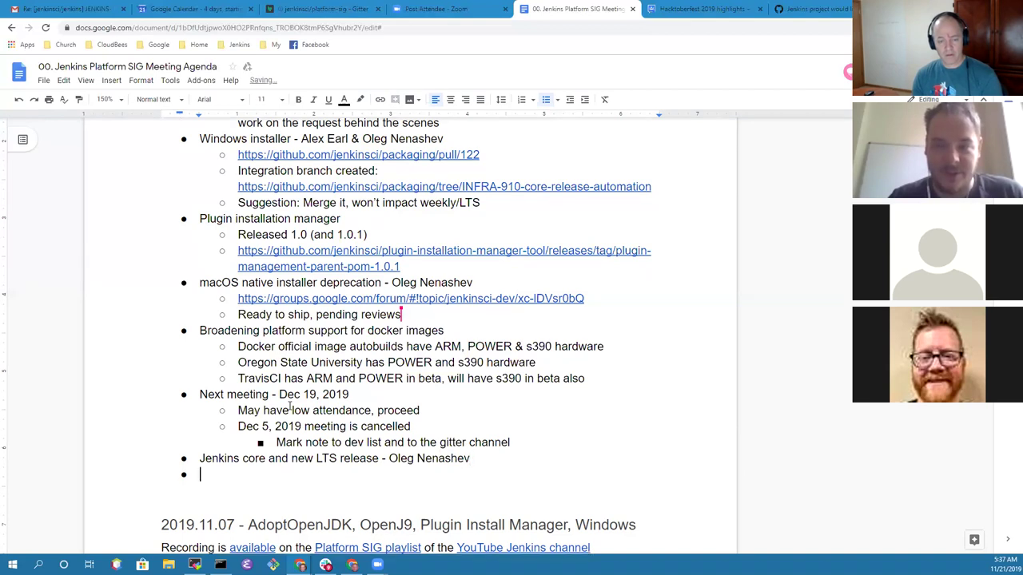
pyautogui.write('LTS 2.190.')
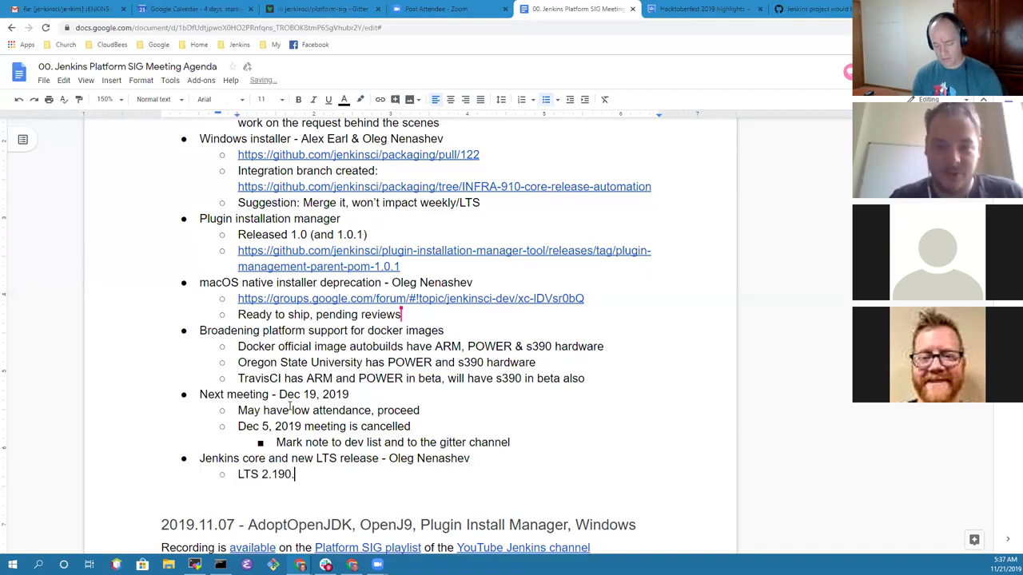
pyautogui.write('3 has no change')
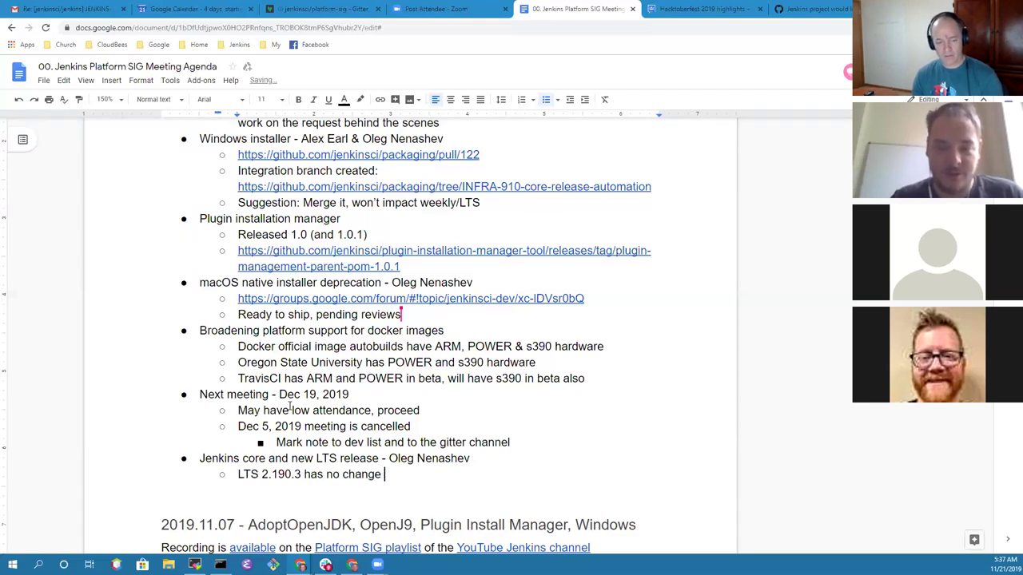
pyautogui.write('log and no ')
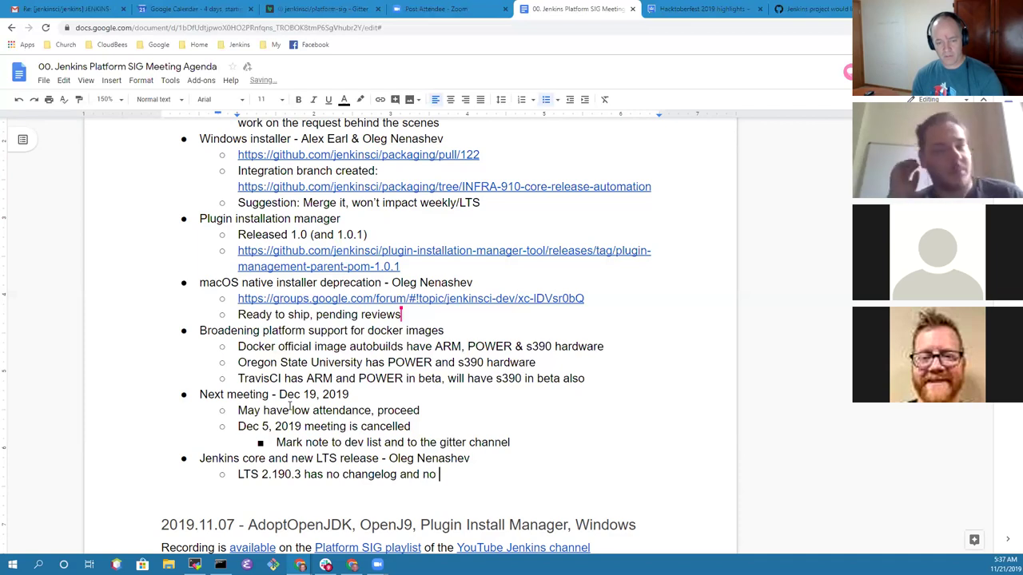
pyautogui.write('upgrade guide')
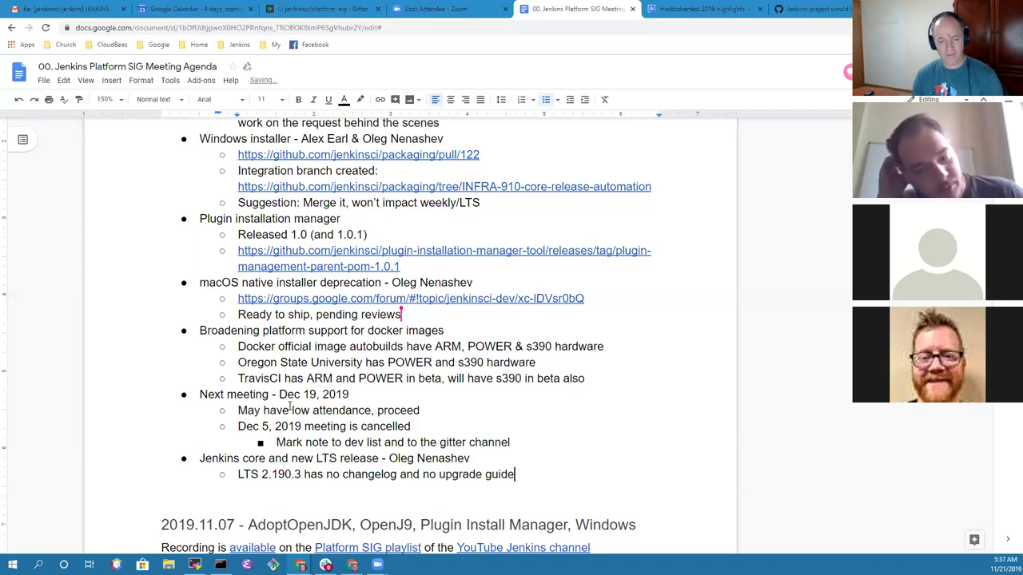
pyautogui.write('lines')
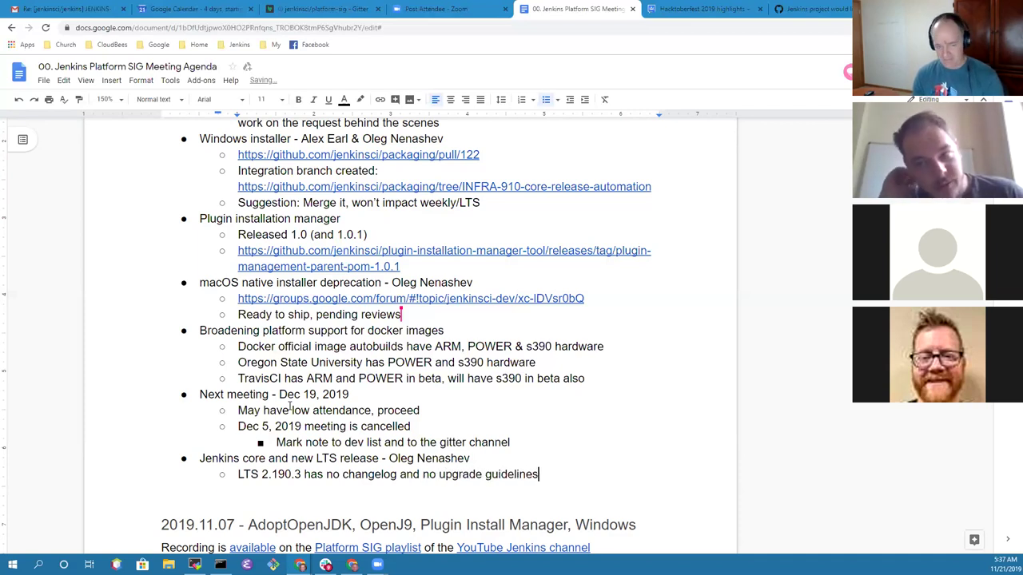
# Step: Add a sub-bullet under the LTS release topic: a first name plus "to create changelog and upgrade guidelines, delayed reviews until Friday AM"
pyautogui.press('Return')
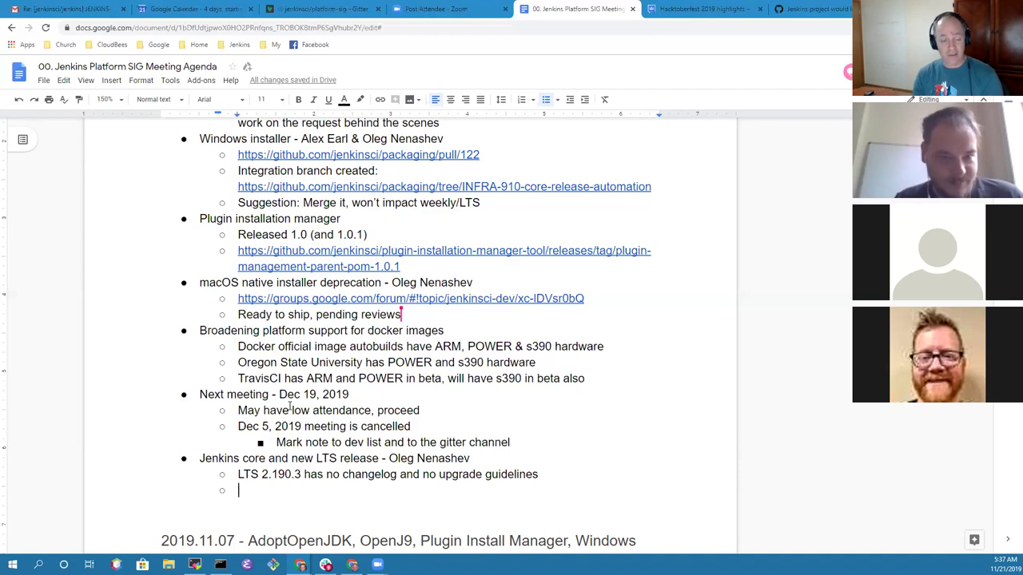
pyautogui.write('Mark ')
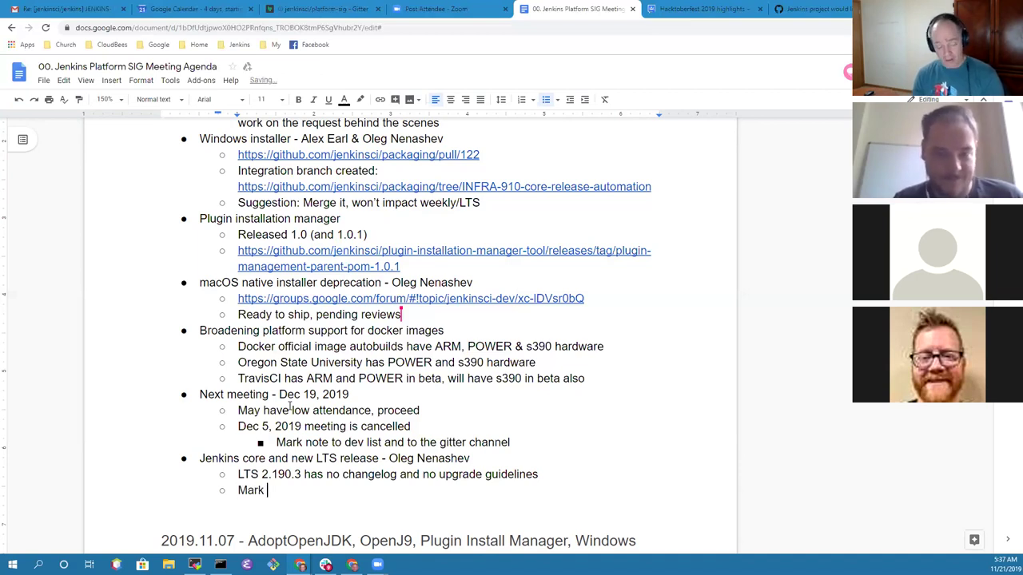
pyautogui.write('to create changelog and upgrade guidelines,')
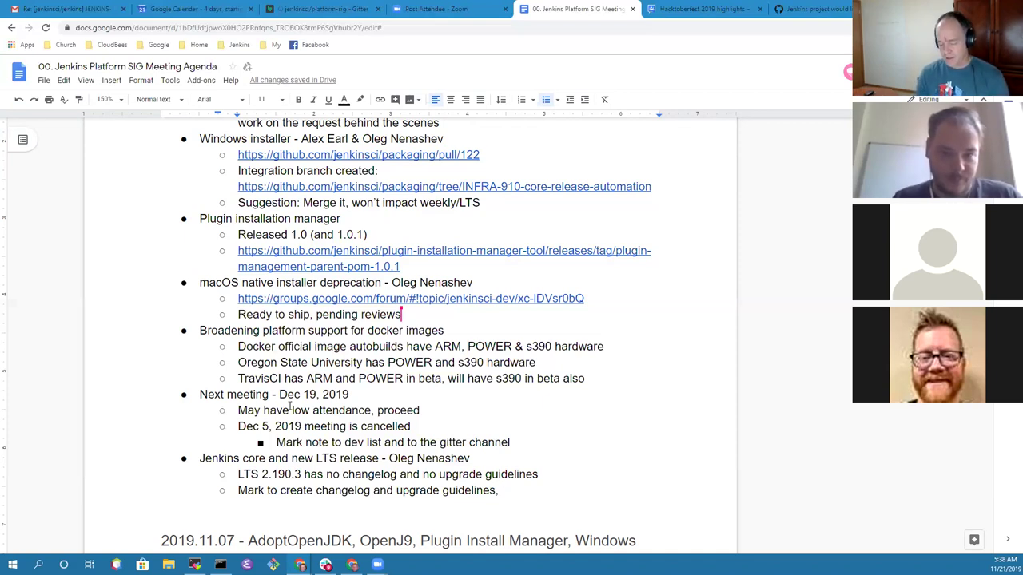
pyautogui.press('BackSpace')
pyautogui.press('BackSpace')
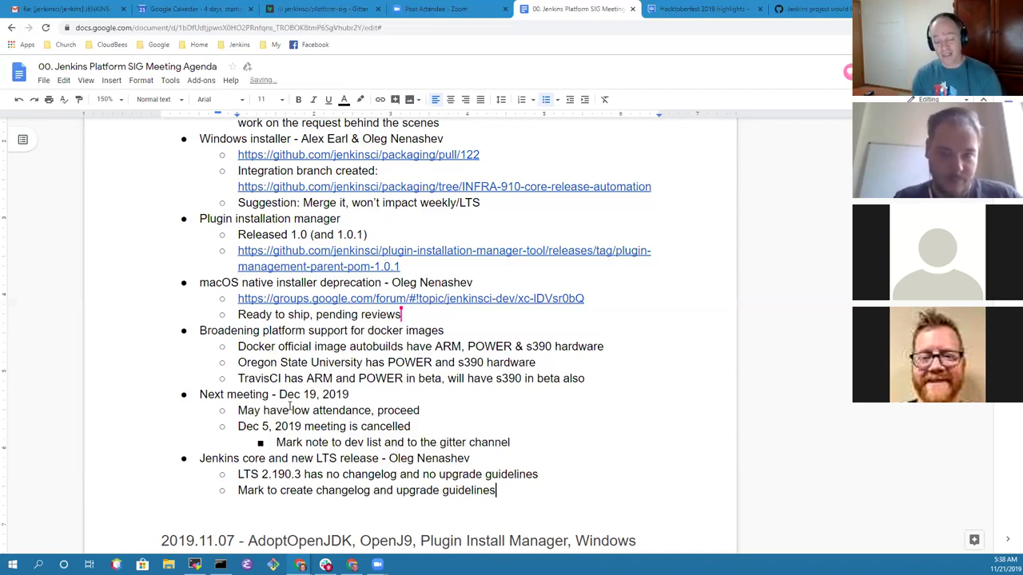
pyautogui.write(', delayed u')
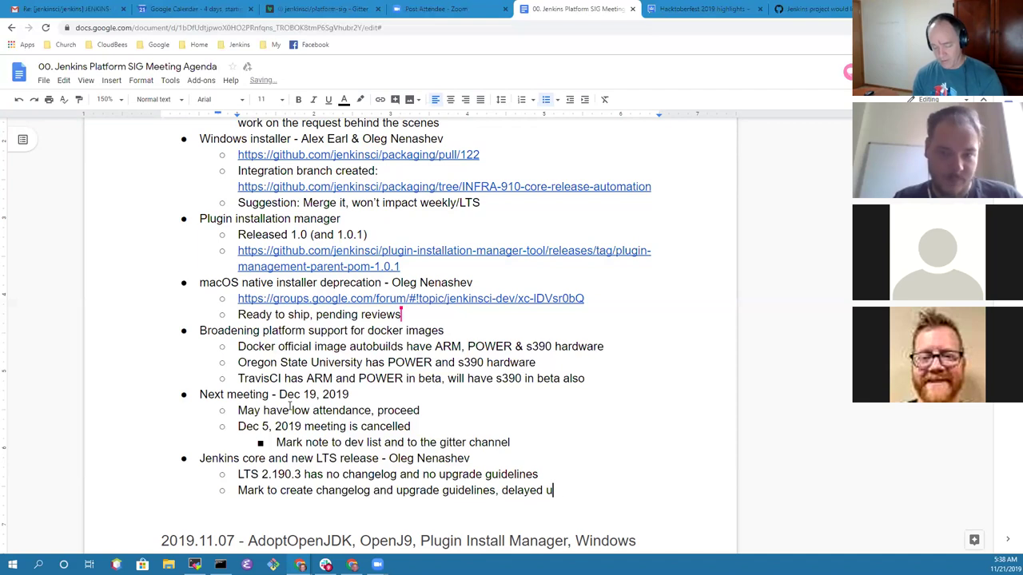
pyautogui.press('BackSpace')
pyautogui.write('reviews until Fri')
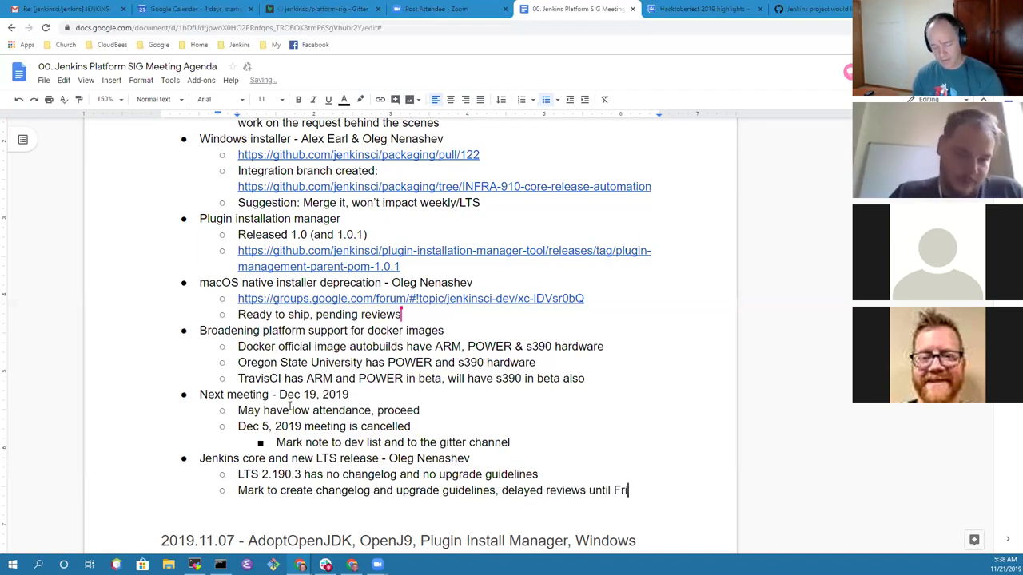
pyautogui.write('day AM')
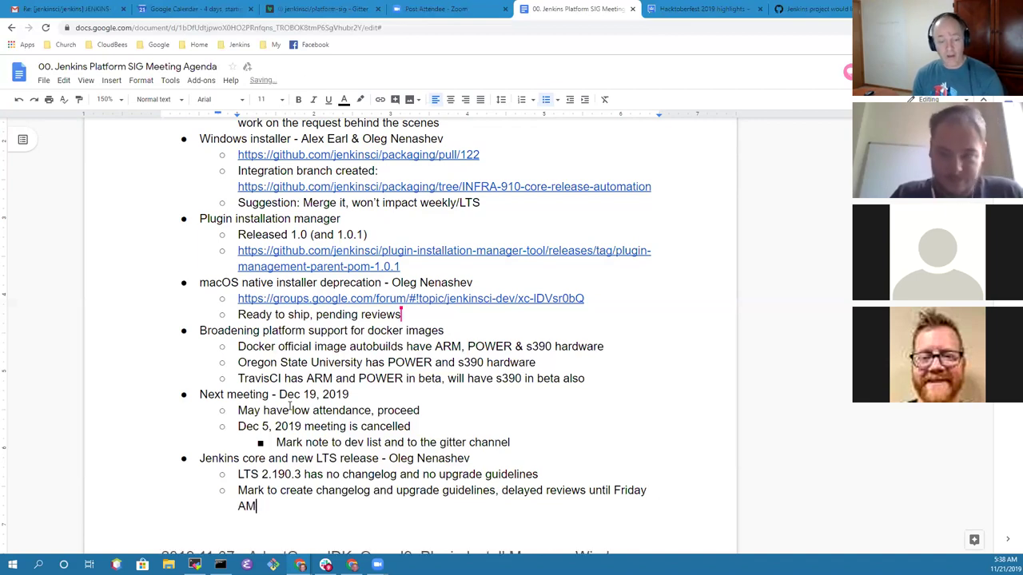
# Step: Replace "until" with "to" before "Friday AM" in the changelog and upgrade guidelines sub-bullet
pyautogui.hotkey('ctrl', 'Left')
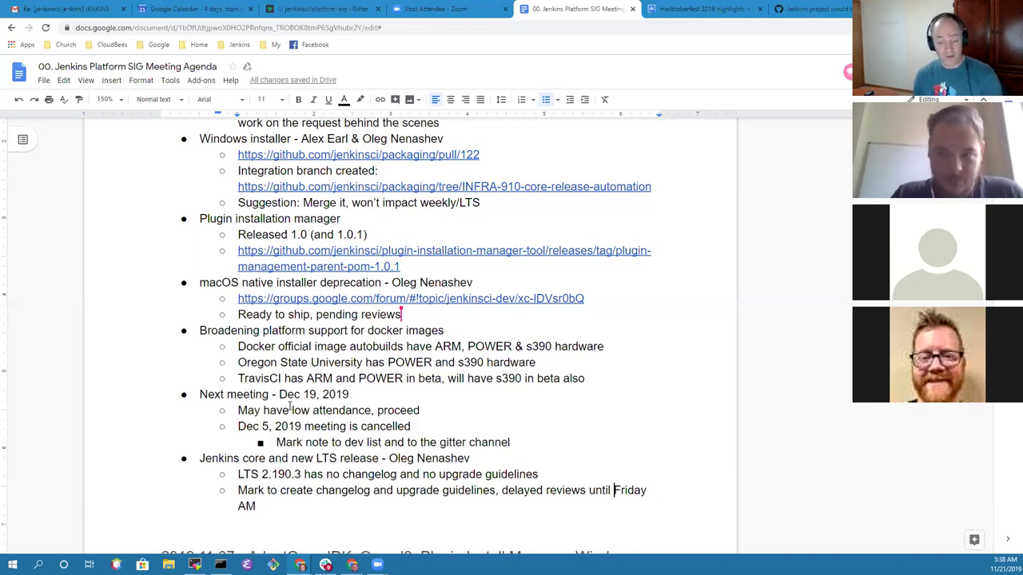
pyautogui.hotkey('ctrl', 'shift', 'Right')
pyautogui.press('BackSpace')
pyautogui.press('End')
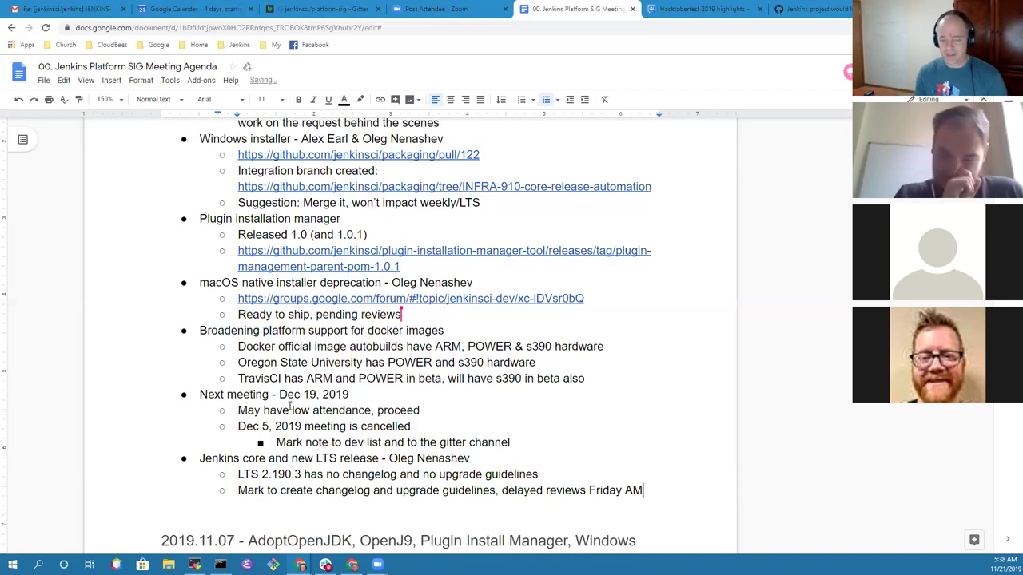
pyautogui.hotkey('ctrl', 'Left')
pyautogui.write('to')
pyautogui.press('End')
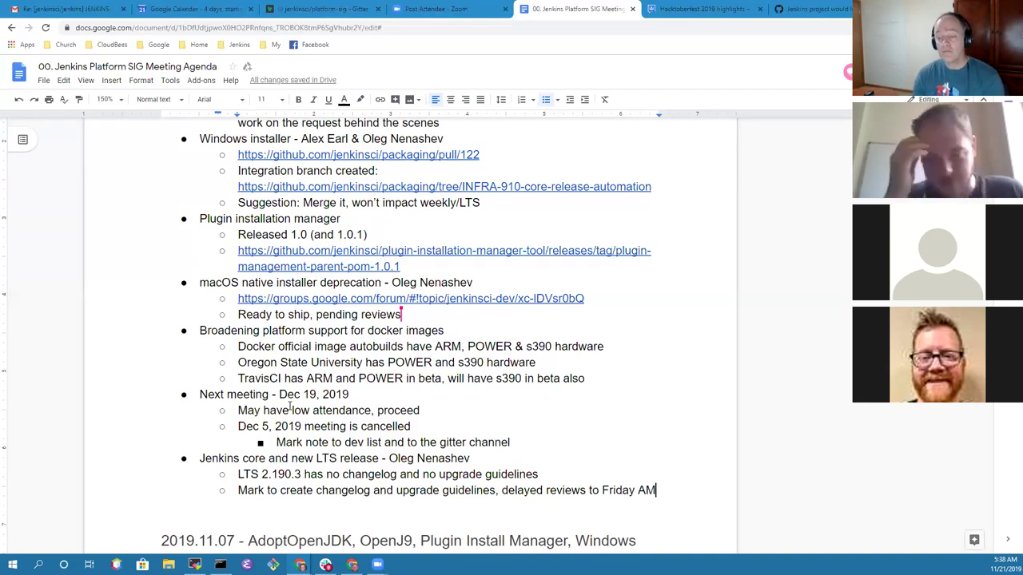
# Step: Add a sub-bullet "Uncomfortable, nearly unacceptable to have an LTS without docs" under the LTS release topic
pyautogui.press('Return')
pyautogui.write('Un')
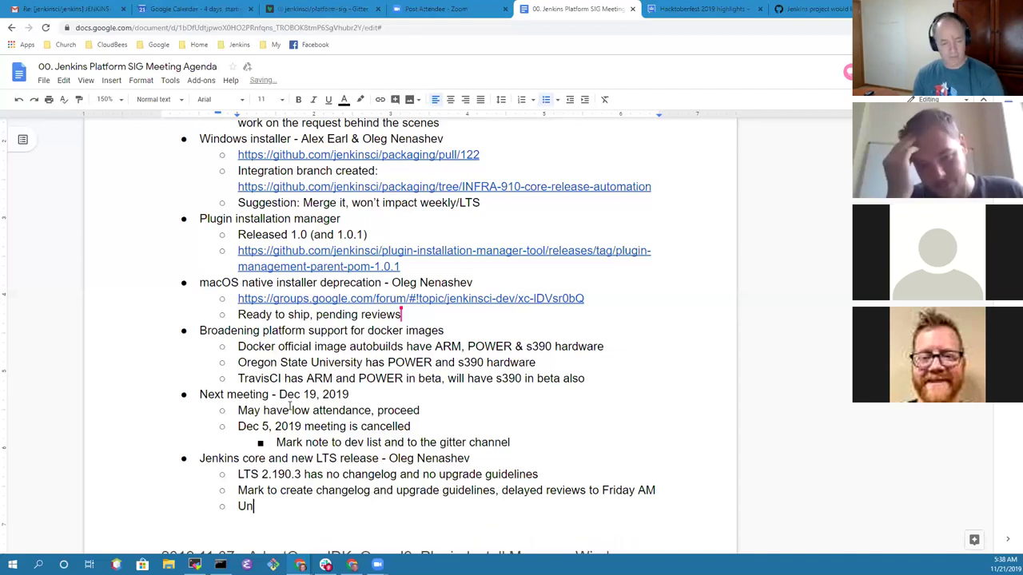
pyautogui.write('comfortable, ')
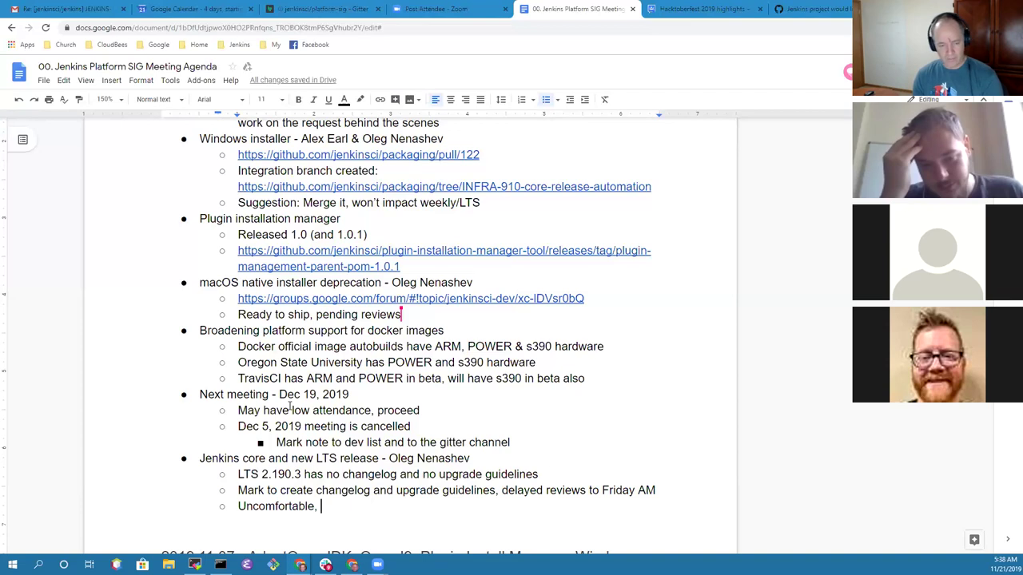
pyautogui.write('nearly')
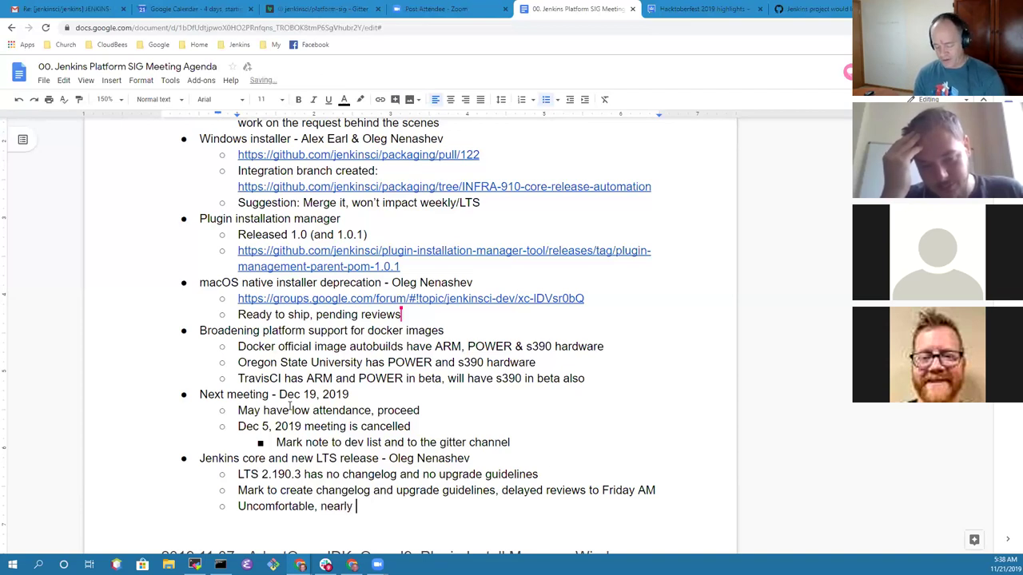
pyautogui.write(' unaccpet')
pyautogui.press('BackSpace')
pyautogui.press('BackSpace')
pyautogui.write('ptable')
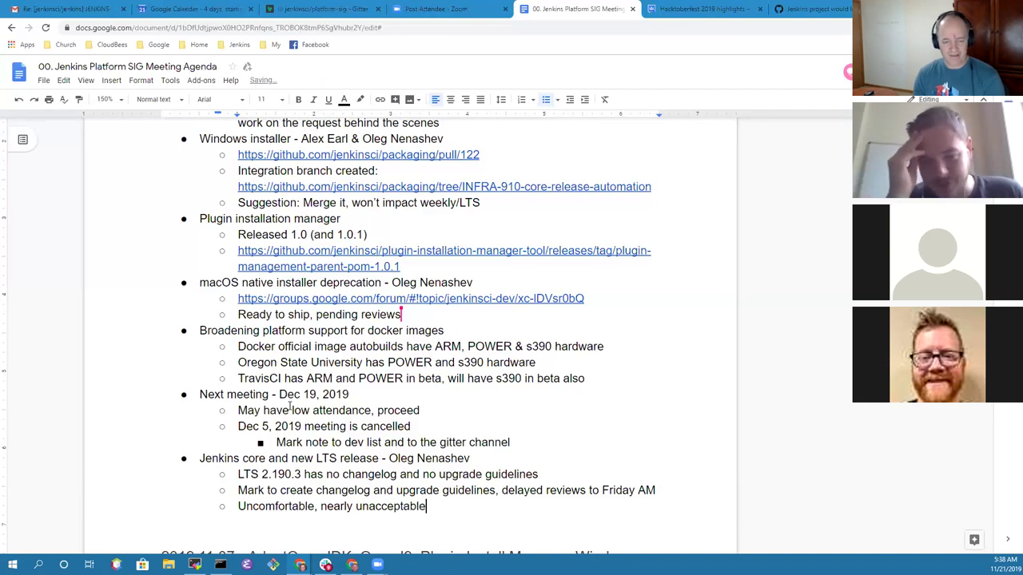
pyautogui.write(' to have an')
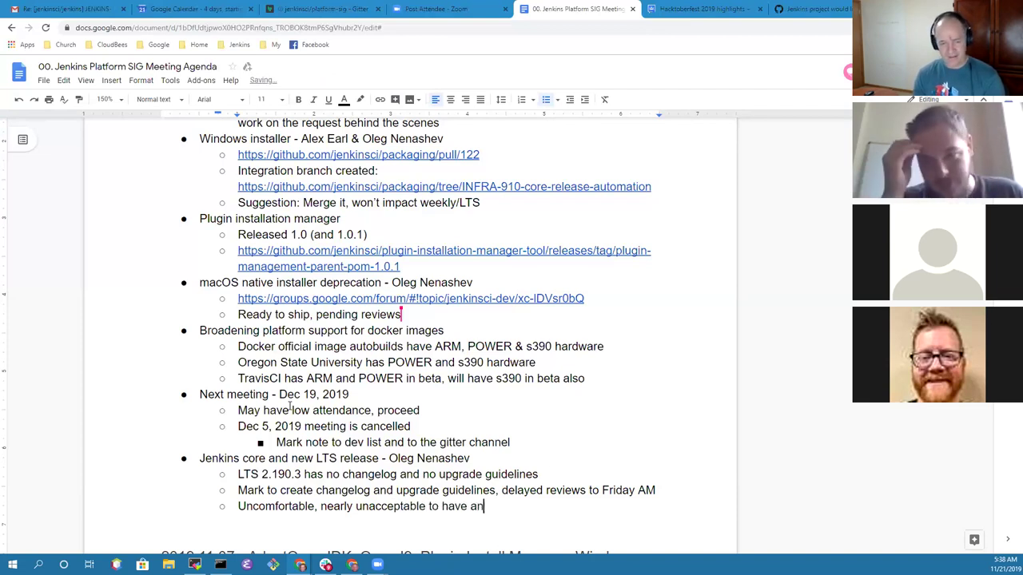
pyautogui.write(' LTS without')
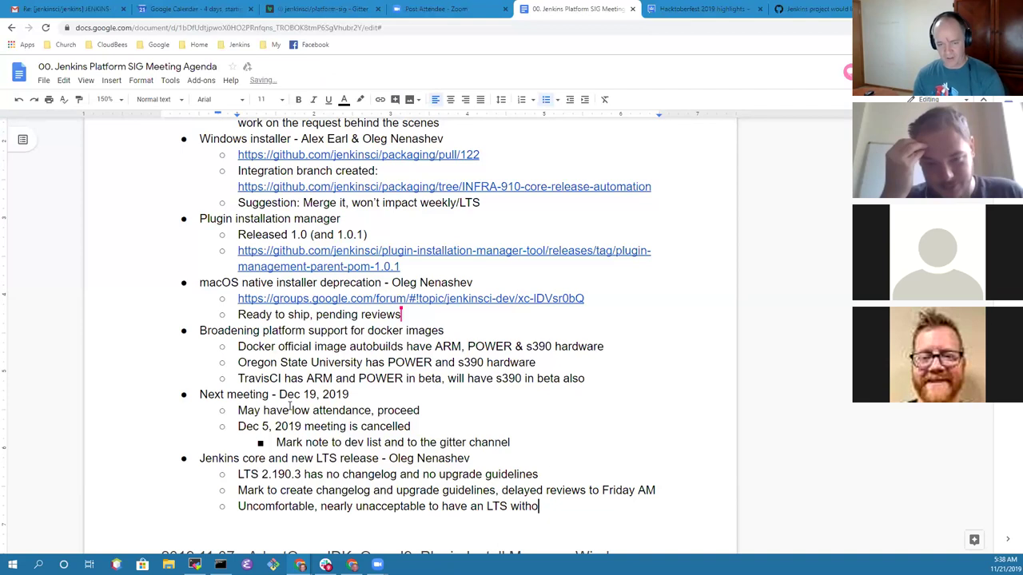
pyautogui.press('BackSpace')
pyautogui.press('BackSpace')
pyautogui.write('y')
pyautogui.press('BackSpace')
pyautogui.write('ut ')
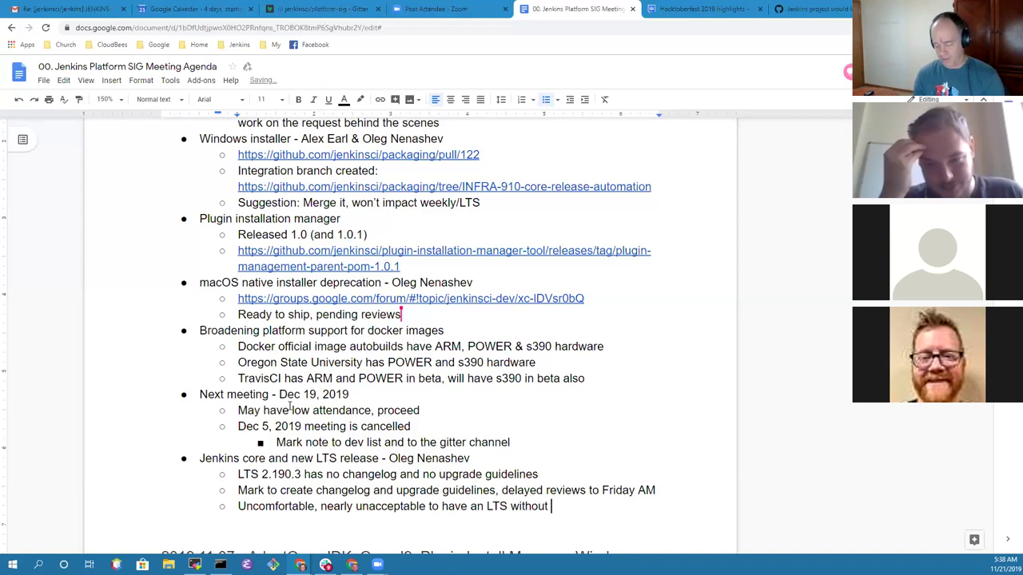
pyautogui.write('docs')
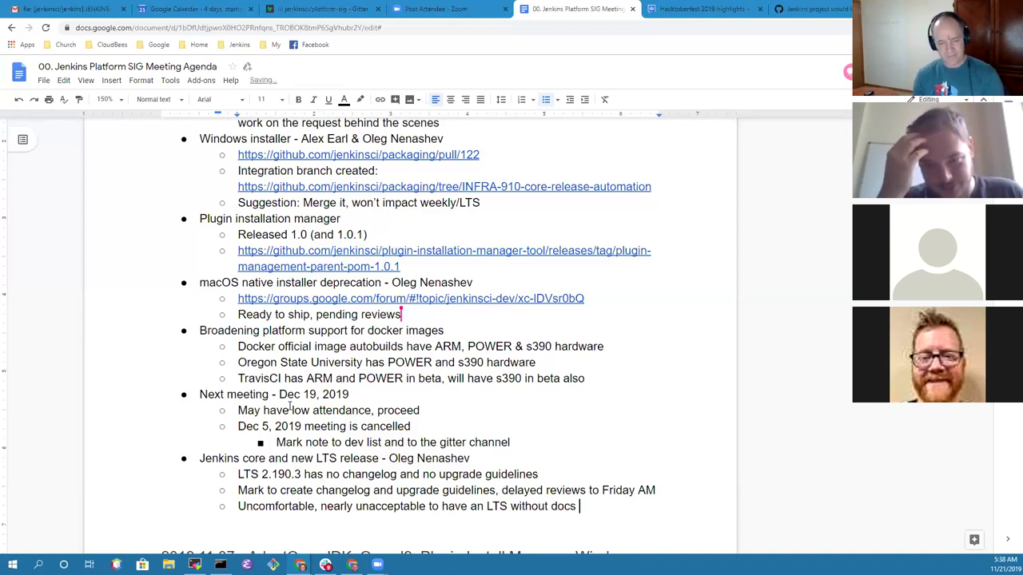
# Step: Replace "docs" with "changelog & guide" at the end of the "Uncomfortable" sub-bullet
pyautogui.press('BackSpace')
pyautogui.press('BackSpace')
pyautogui.press('BackSpace')
pyautogui.press('BackSpace')
pyautogui.write('changel')
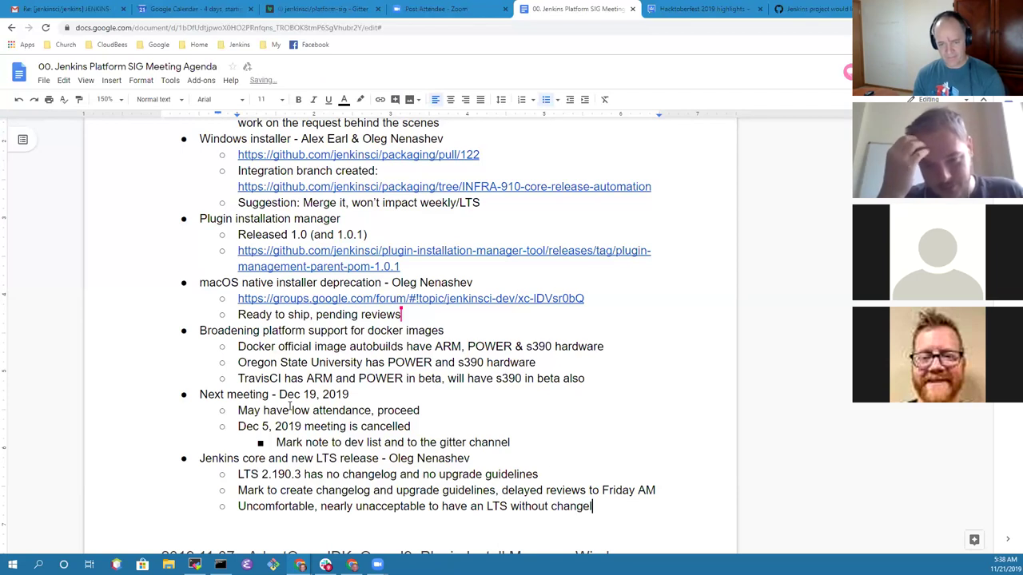
pyautogui.write('og & guide')
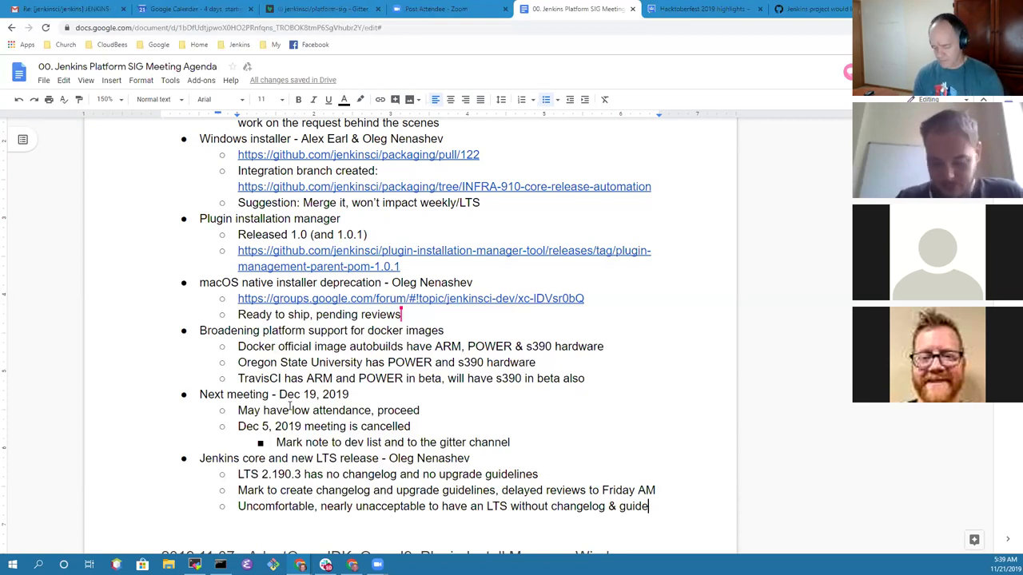
# Step: Add a sub-bullet with a first name plus "to set reminders to create those docs on release day or before"
pyautogui.press('Return')
pyautogui.write('Mark to ')
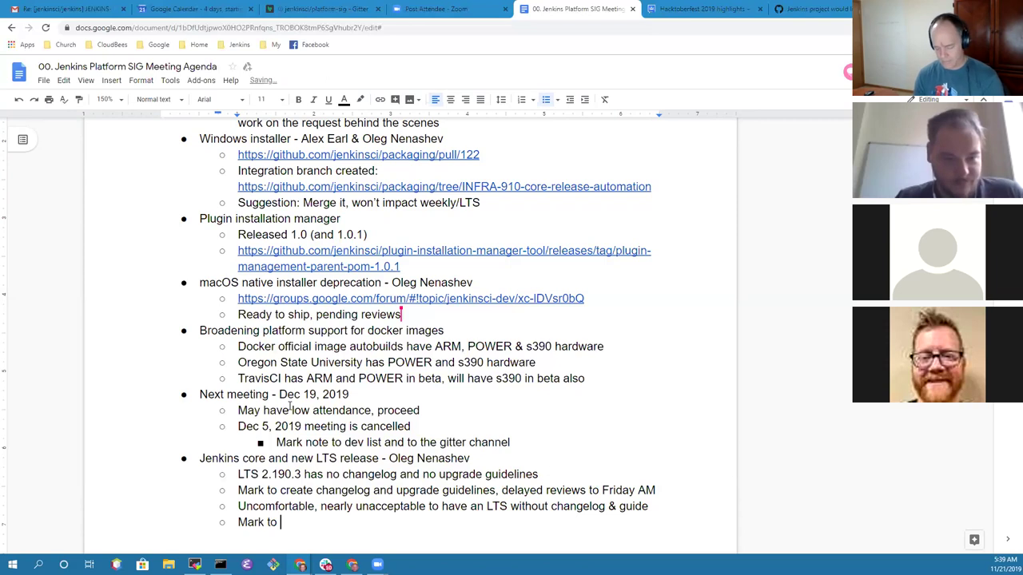
pyautogui.write('set reminders ')
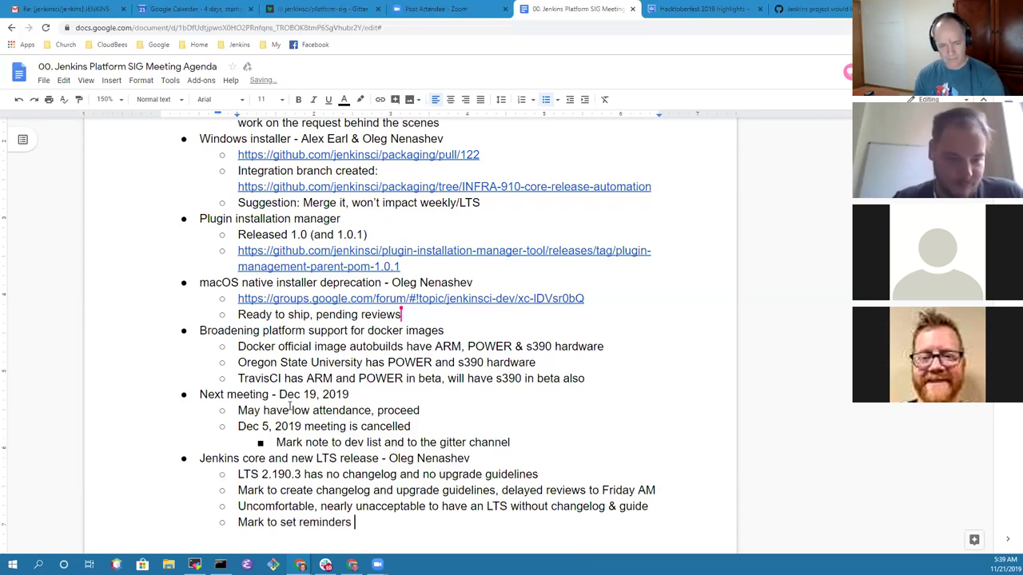
pyautogui.write('to create')
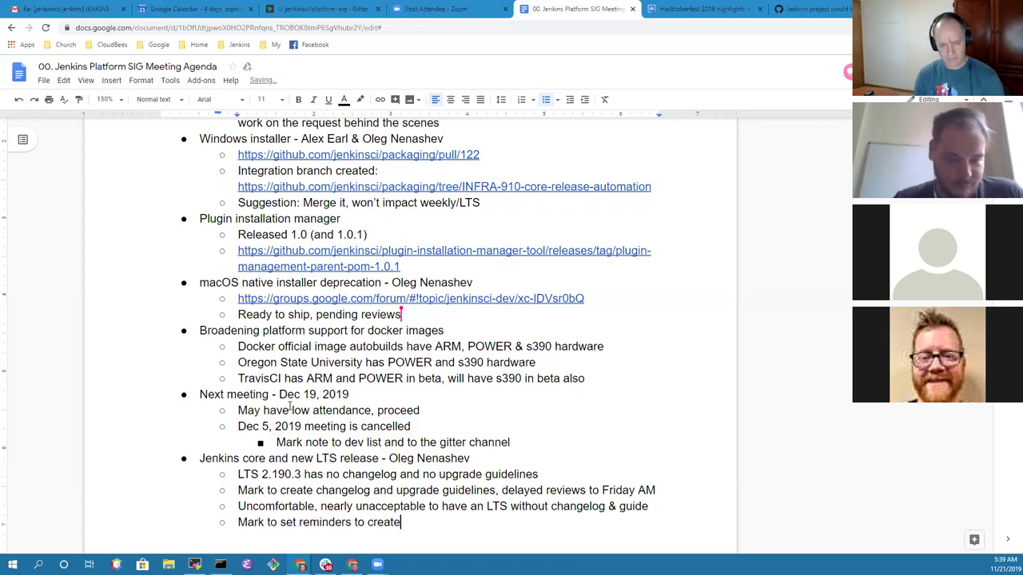
pyautogui.write(' those docs ')
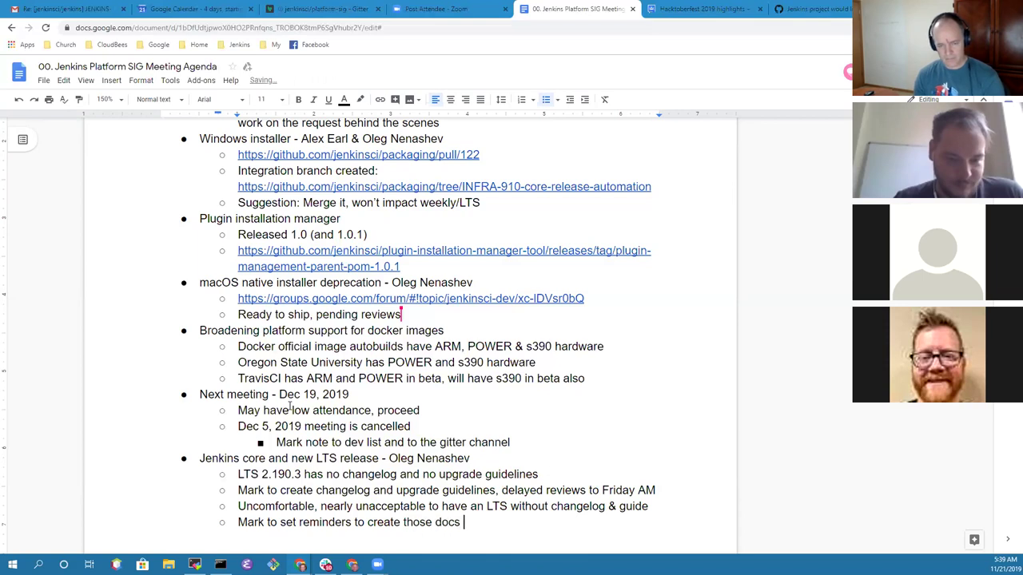
pyautogui.write('on release day')
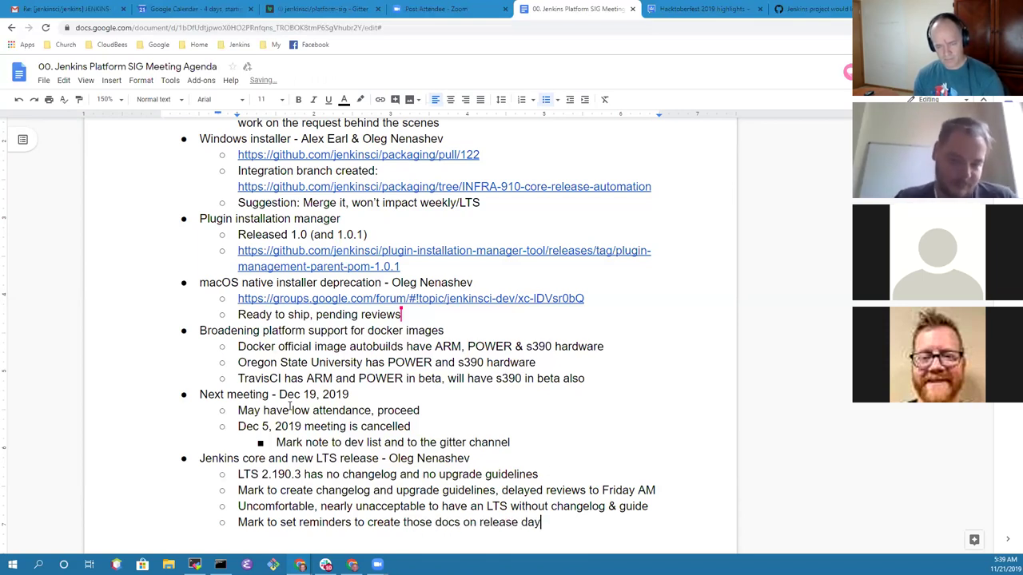
pyautogui.write(', ')
pyautogui.write(' or before')
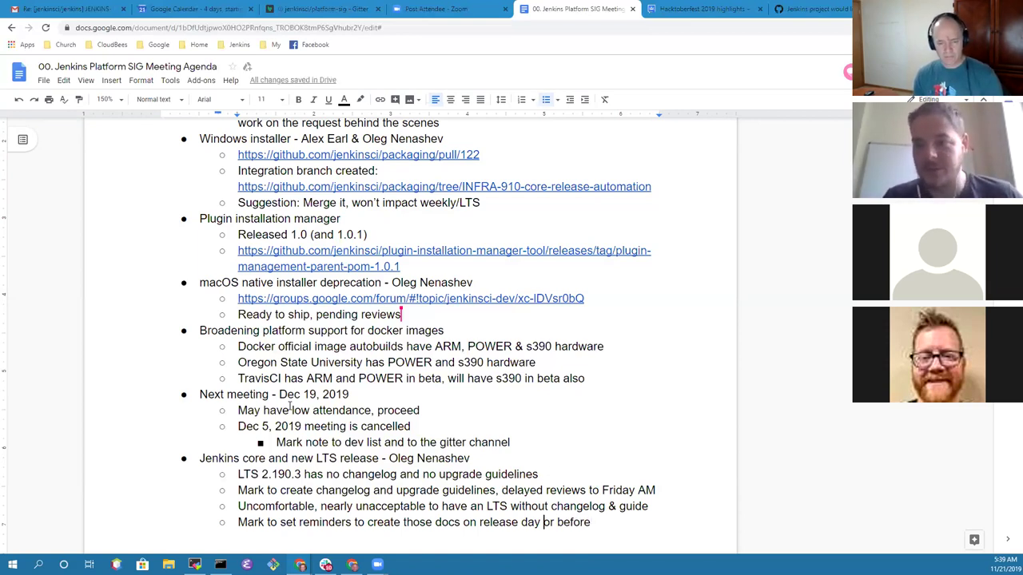
# Step: Reword the end of the reminders sub-bullet to "before release day", removing "on" and "or before"
pyautogui.hotkey('ctrl', 'shift', 'Right')
pyautogui.write('before')
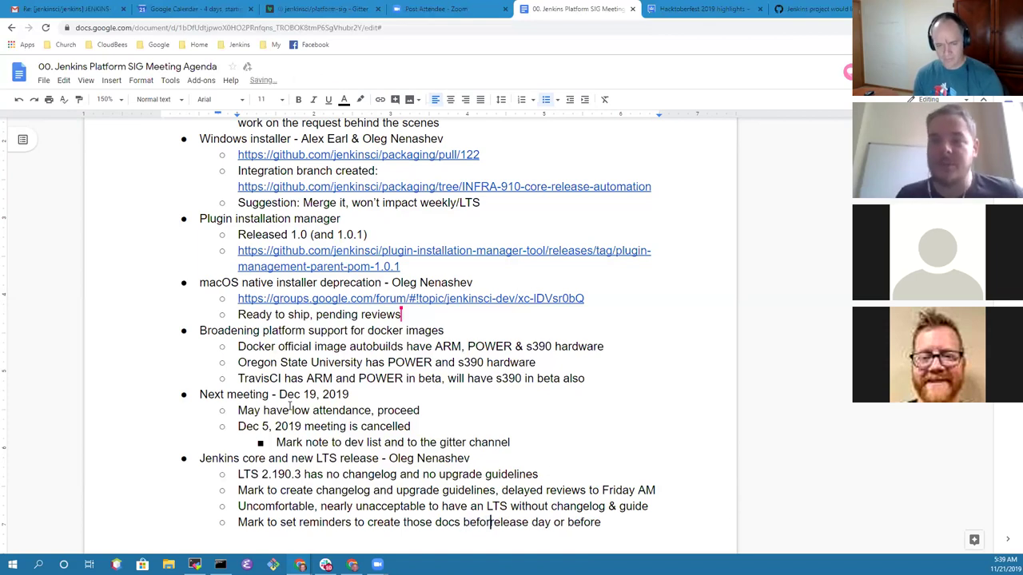
pyautogui.press('End')
pyautogui.hotkey('ctrl', 'shift', 'Left')
pyautogui.hotkey('ctrl', 'shift', 'Left')
pyautogui.hotkey('ctrl', 'shift', 'Left')
pyautogui.hotkey('ctrl', 'shift', 'Right')
pyautogui.hotkey('shift', 'Left')
pyautogui.press('BackSpace')
# Step: Add a nested item "Especially critical for the next LTS" under the reminders sub-bullet
pyautogui.press('Return')
pyautogui.press('Tab')
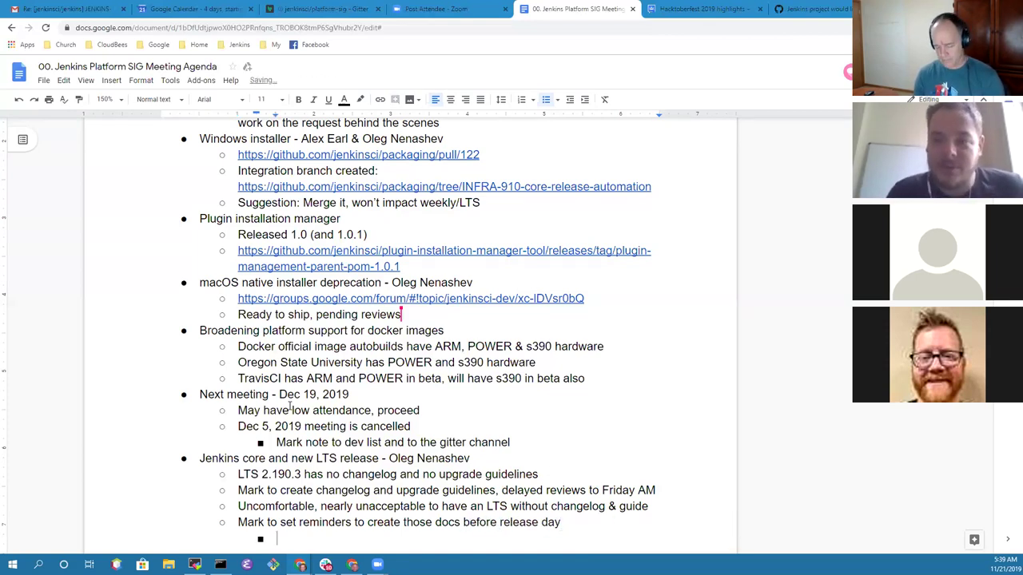
pyautogui.write('Especially ')
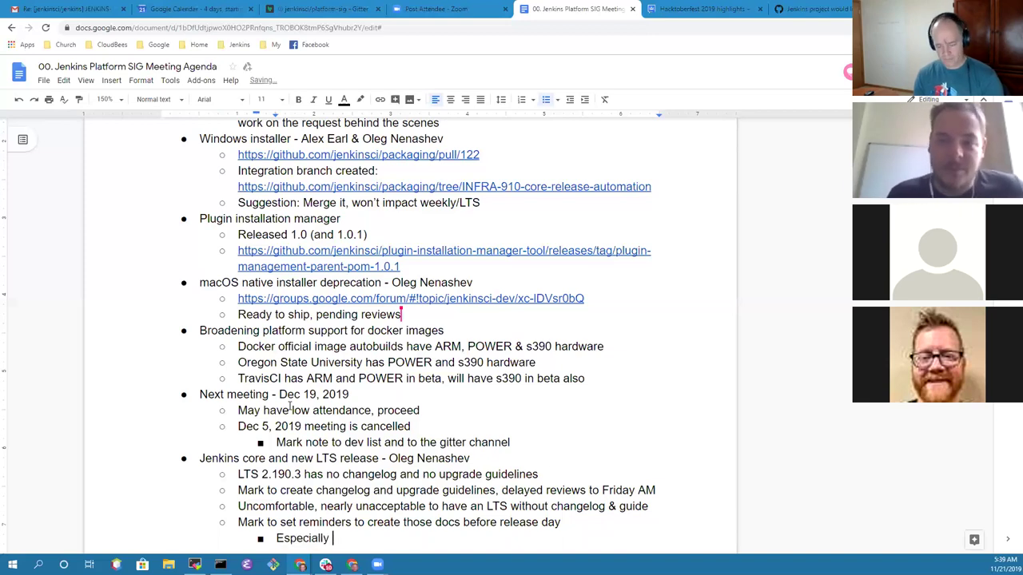
pyautogui.write('critical that')
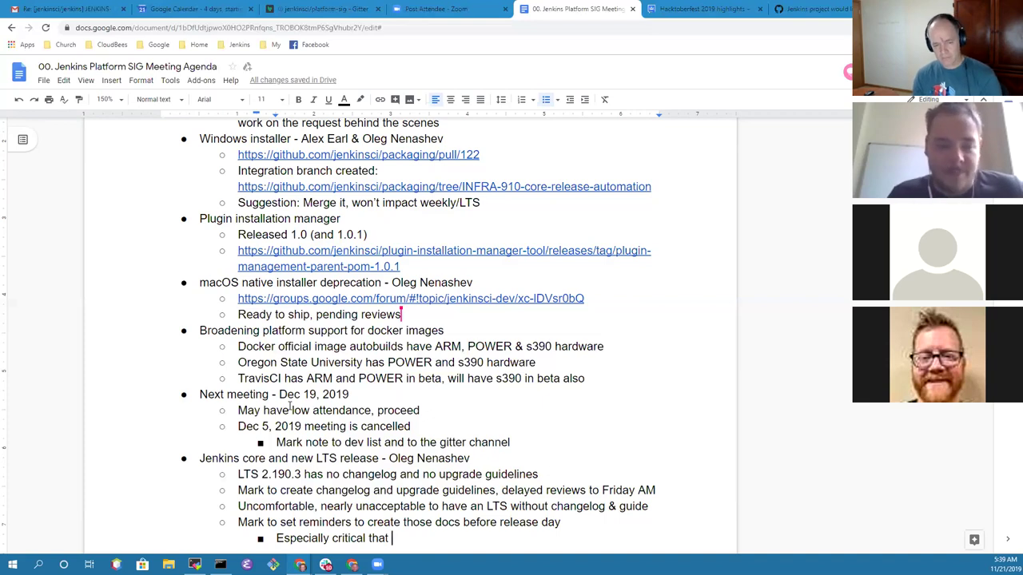
pyautogui.press('BackSpace')
pyautogui.press('BackSpace')
pyautogui.press('BackSpace')
pyautogui.press('BackSpace')
pyautogui.press('BackSpace')
pyautogui.write('for the')
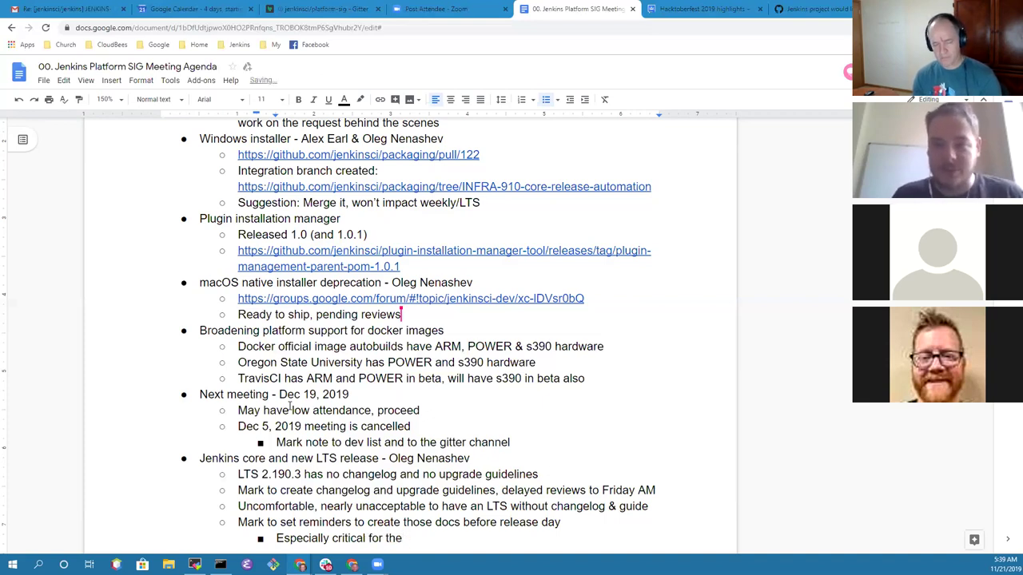
pyautogui.write(' next LT')
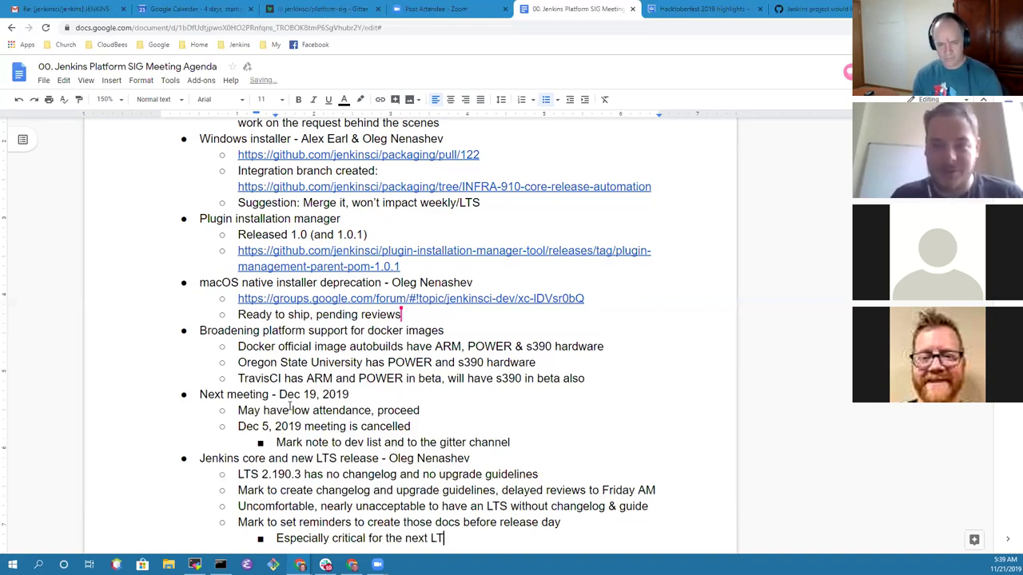
pyautogui.write('S -')
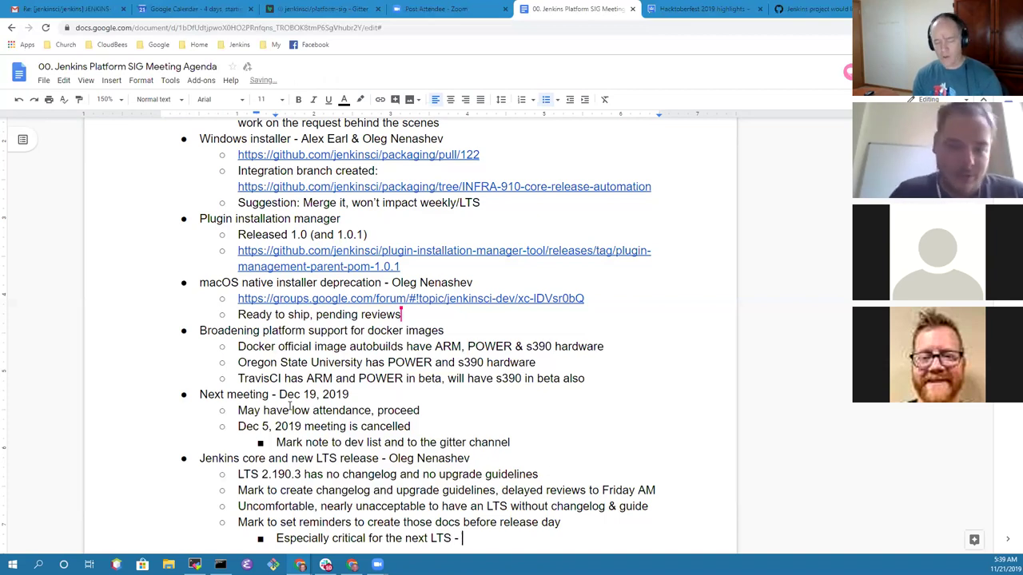
pyautogui.press('BackSpace')
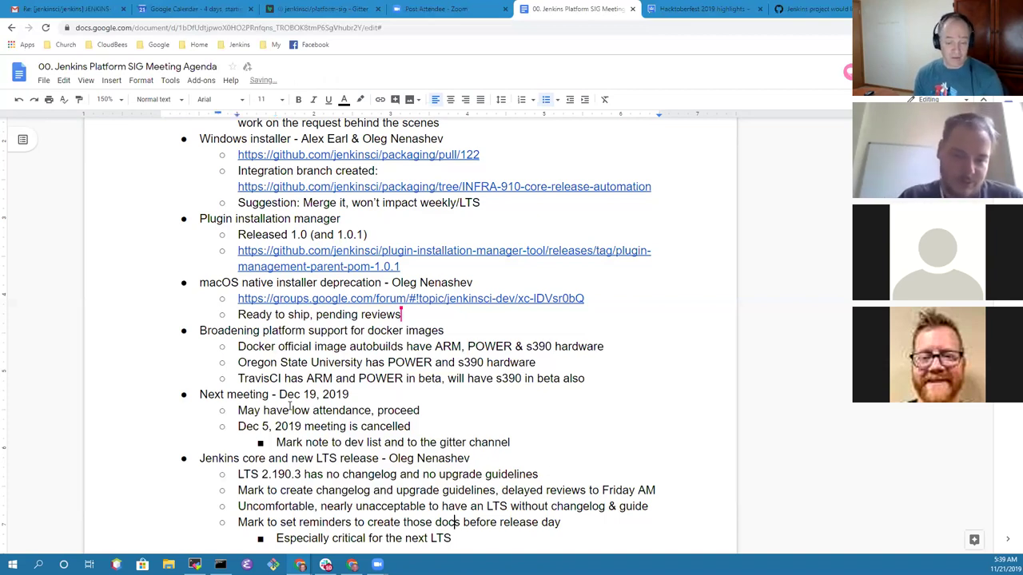
# Step: Highlight "LTS 2.190.3" at the start of the first sub-bullet under "Jenkins core and new LTS release"
pyautogui.press('Up')
pyautogui.press('Up')
pyautogui.press('Up')
pyautogui.hotkey('shift', 'Right')
pyautogui.hotkey('shift', 'Right')
pyautogui.hotkey('shift', 'Right')
pyautogui.hotkey('shift', 'Right')
pyautogui.hotkey('shift', 'Right')
pyautogui.hotkey('shift', 'Right')
pyautogui.hotkey('shift', 'Right')
pyautogui.hotkey('shift', 'Right')
pyautogui.hotkey('shift', 'Right')
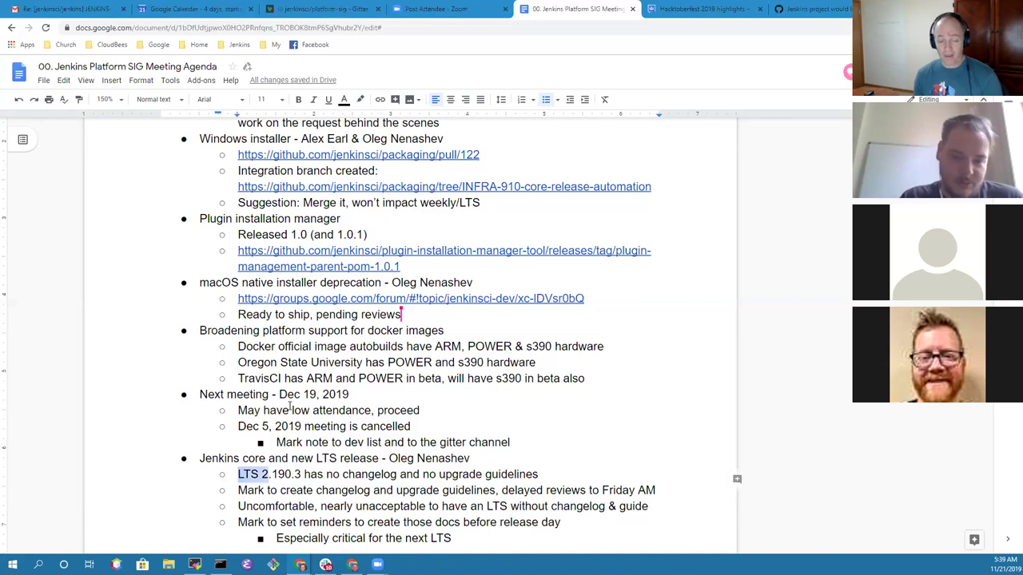
pyautogui.hotkey('shift', 'Right')
pyautogui.hotkey('shift', 'Right')
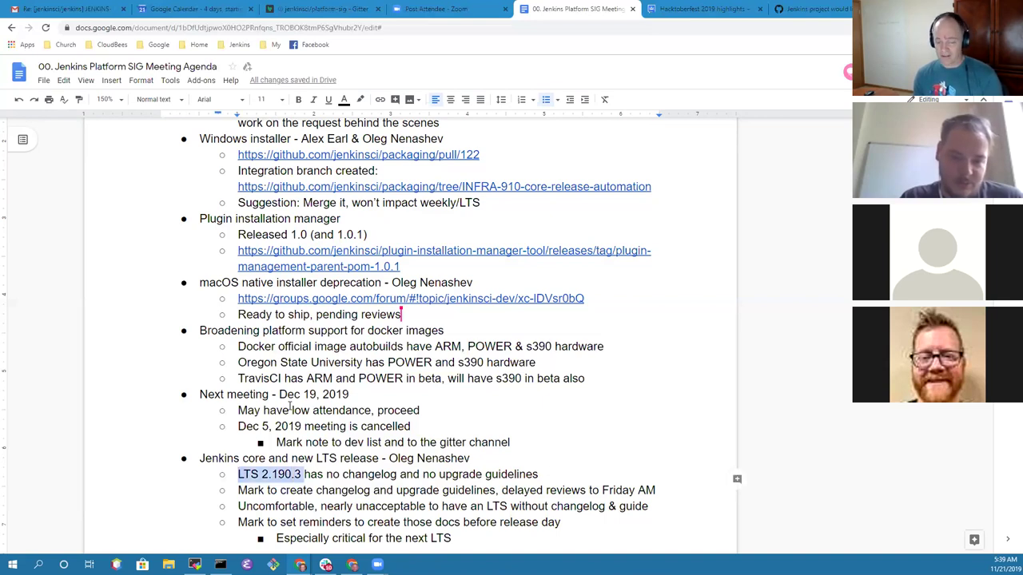
# Step: Insert "upgrade" before "guide" at the end of the "Uncomfortable" sub-bullet
pyautogui.press('Down')
pyautogui.press('Down')
pyautogui.press('Down')
pyautogui.press('End')
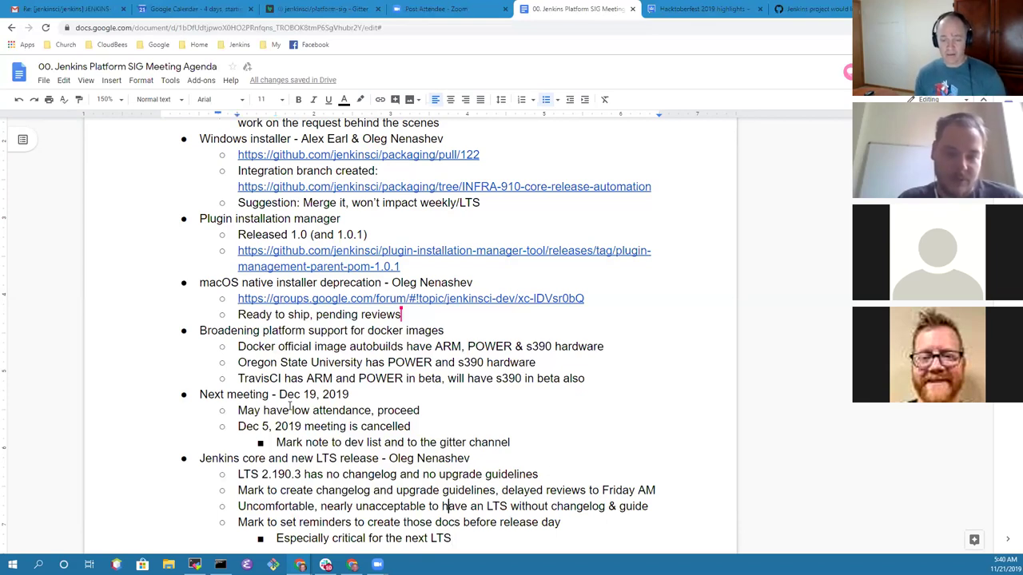
pyautogui.hotkey('ctrl', 'Left')
pyautogui.write('upgrade')
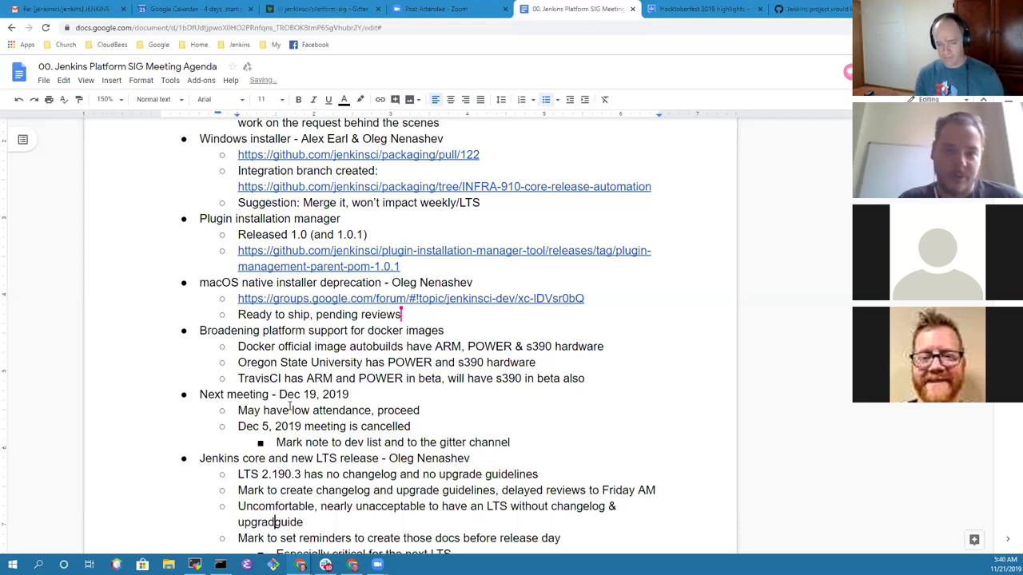
# Step: Extend the nested item "Especially critical for the next LTS" with ", will need upgrade guide and changelog"
pyautogui.press('Down')
pyautogui.press('Down')
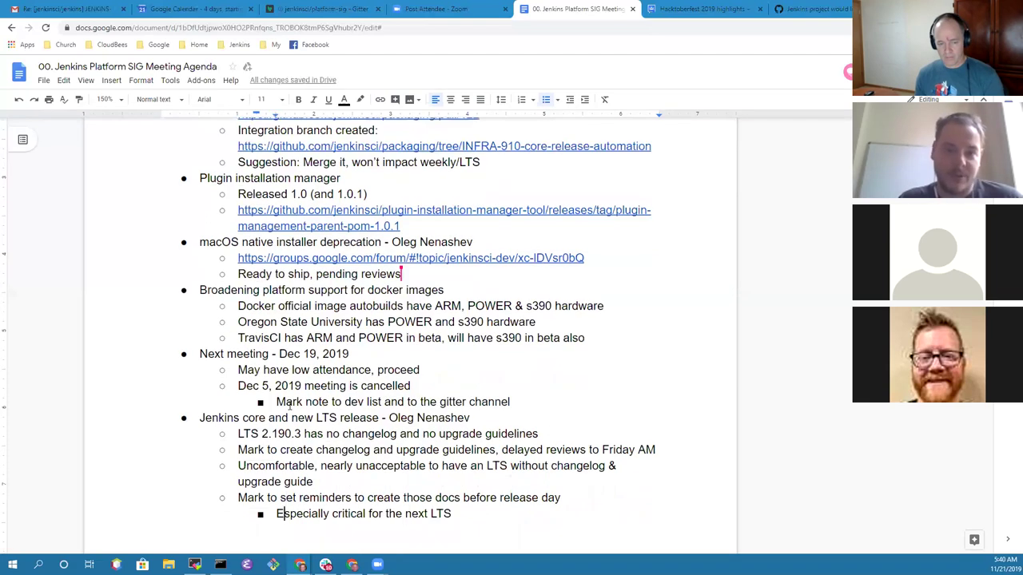
pyautogui.press('End')
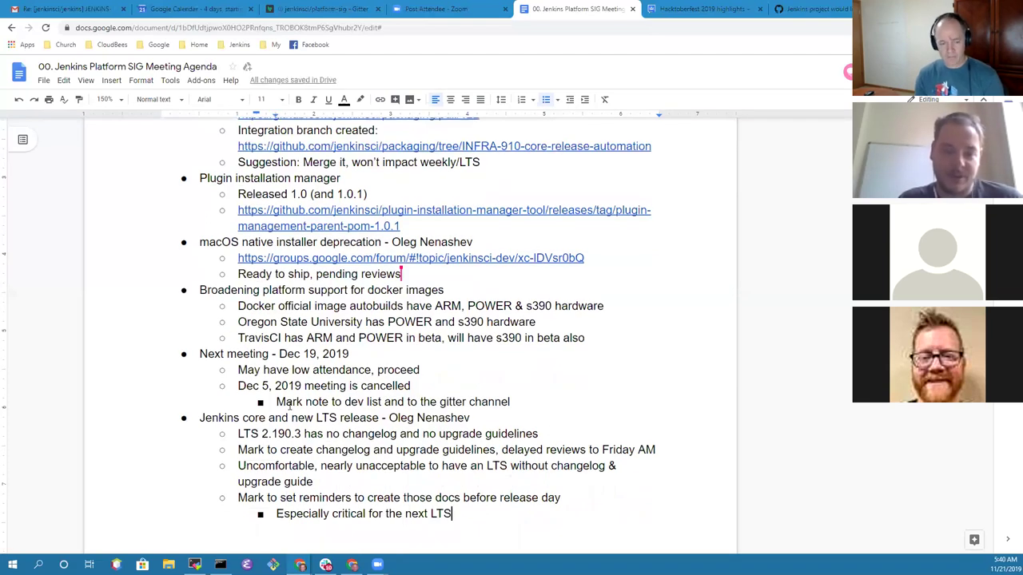
pyautogui.press('Return')
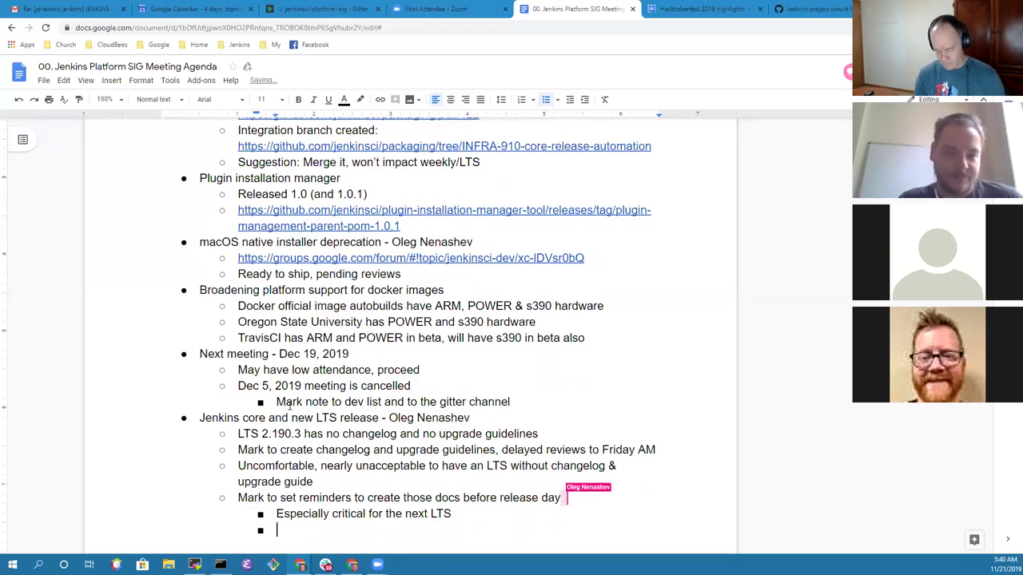
pyautogui.press('BackSpace')
pyautogui.press('BackSpace')
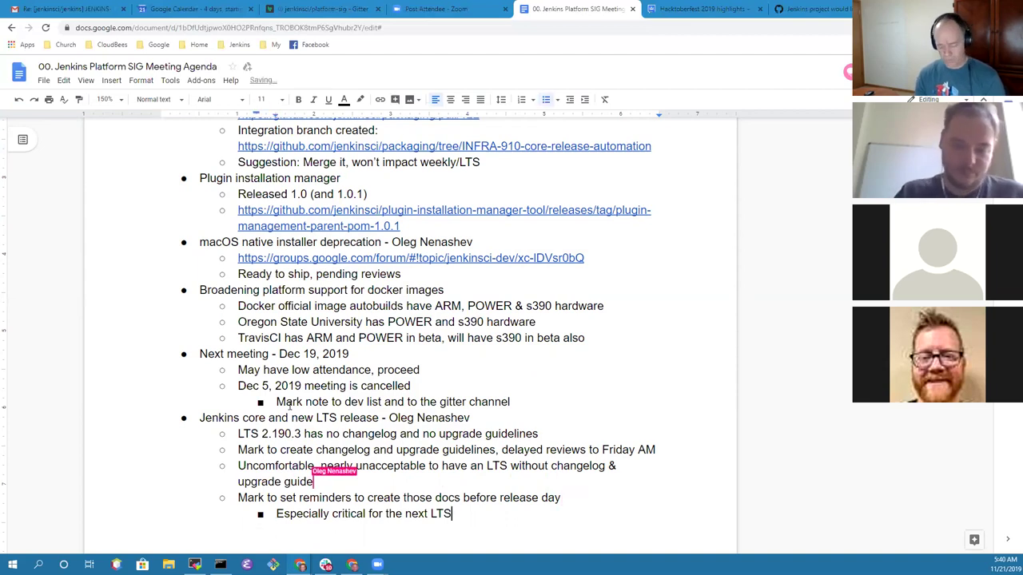
pyautogui.press('BackSpace')
pyautogui.write(', will need ')
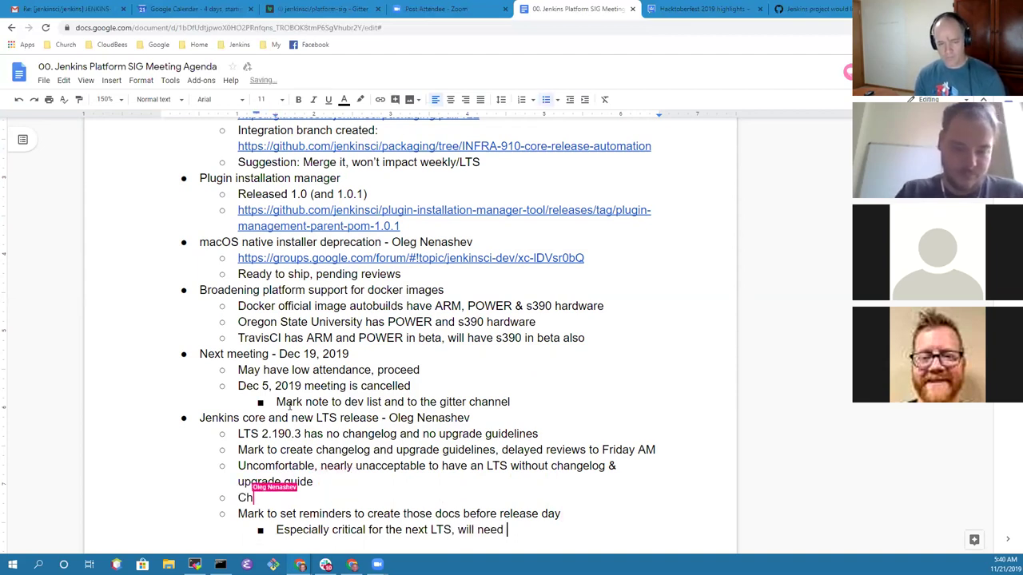
pyautogui.write('upgrade guide and chane')
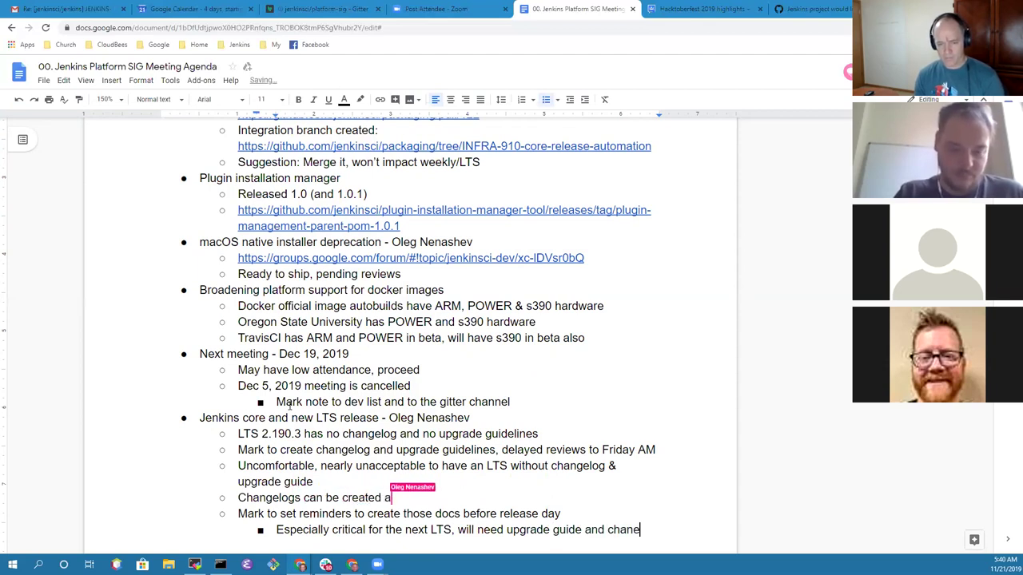
pyautogui.press('BackSpace')
pyautogui.write('gelog')
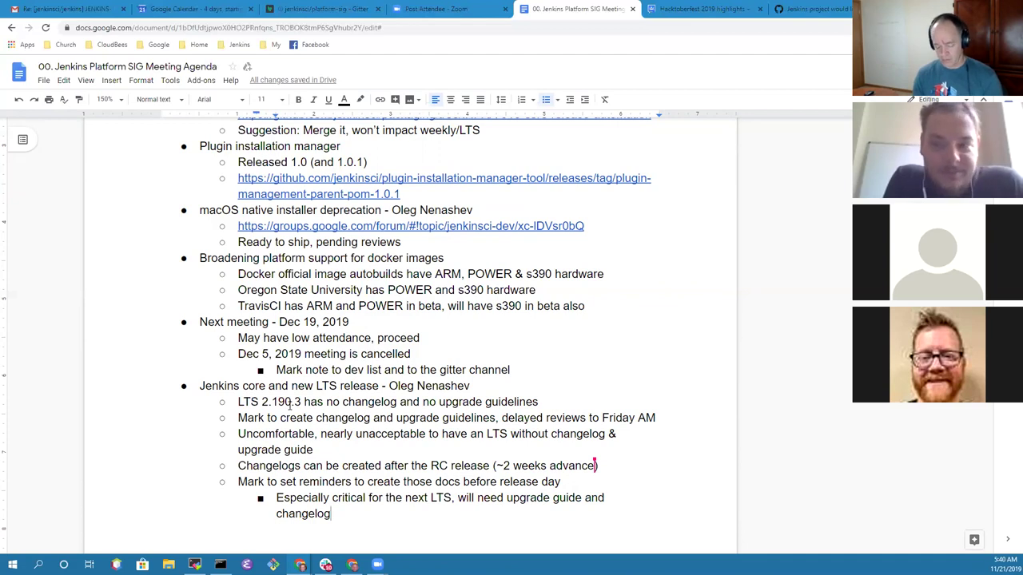
# Step: Add a nested item "Next LTS RC is Dec 18, can begin preparing changelog & upgrade guide" under the reminders sub-bullet
pyautogui.press('Return')
pyautogui.write('Next LTS')
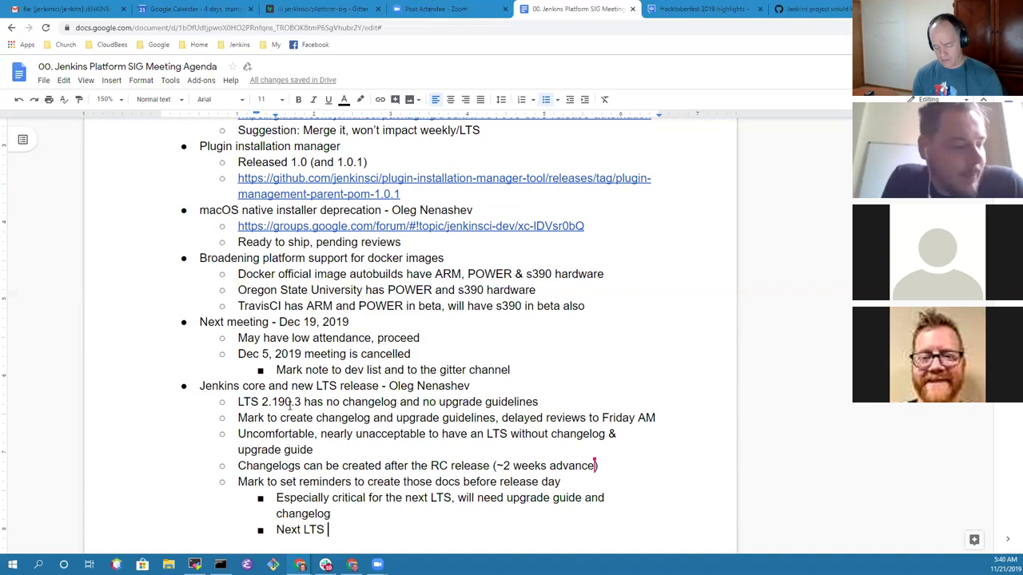
pyautogui.write(' RC is Dec 18')
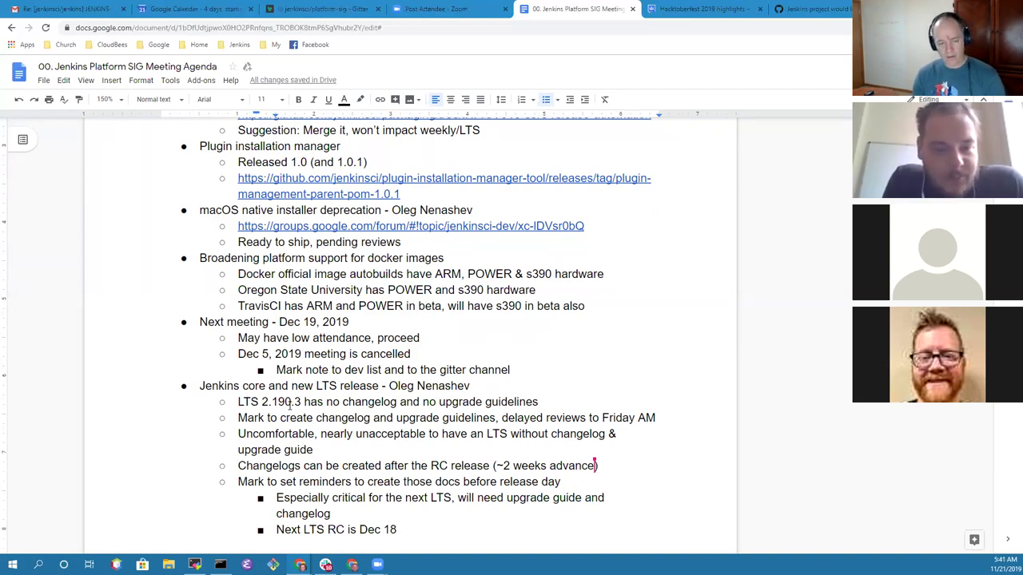
pyautogui.write(', can b')
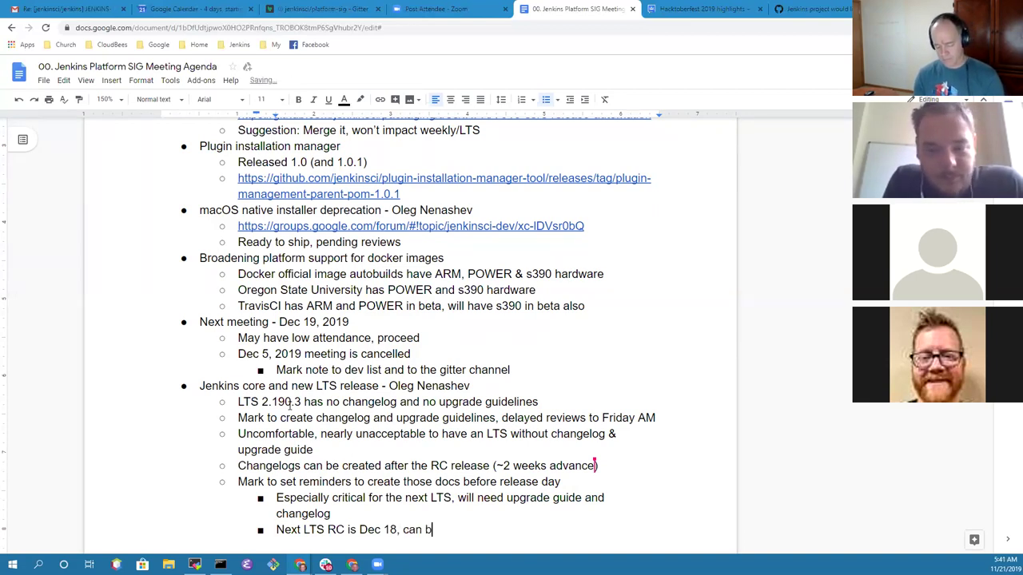
pyautogui.write('egin preparing')
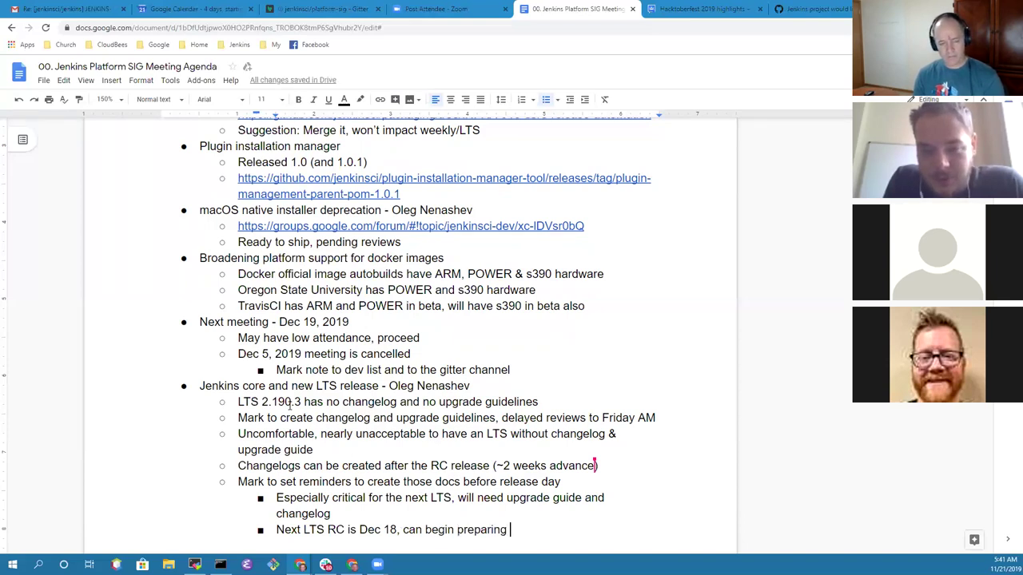
pyautogui.write('changelog and')
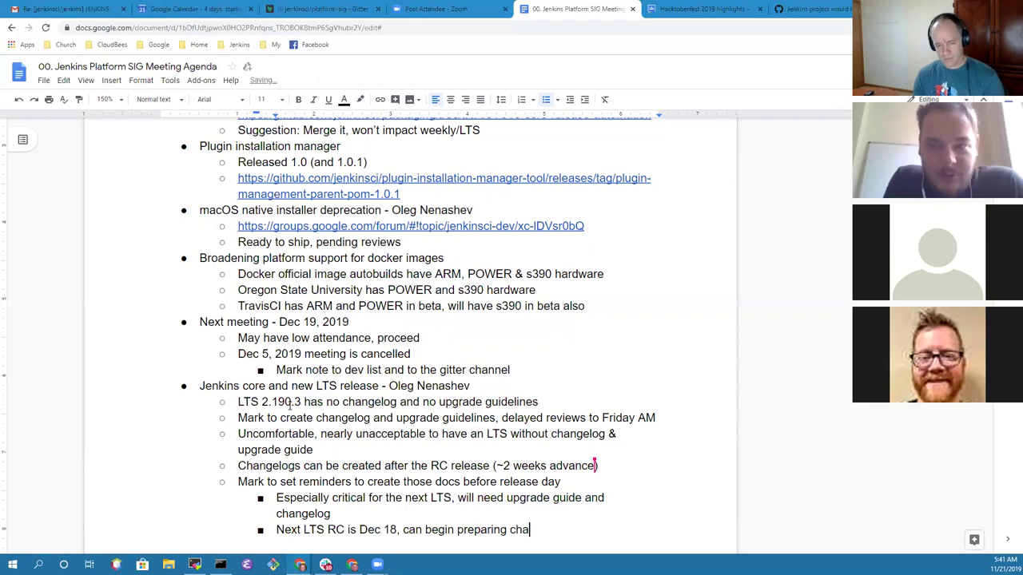
pyautogui.press('BackSpace')
pyautogui.press('BackSpace')
pyautogui.press('BackSpace')
pyautogui.press('BackSpace')
pyautogui.write('& upgrade gli')
pyautogui.press('BackSpace')
pyautogui.press('BackSpace')
pyautogui.write('uide')
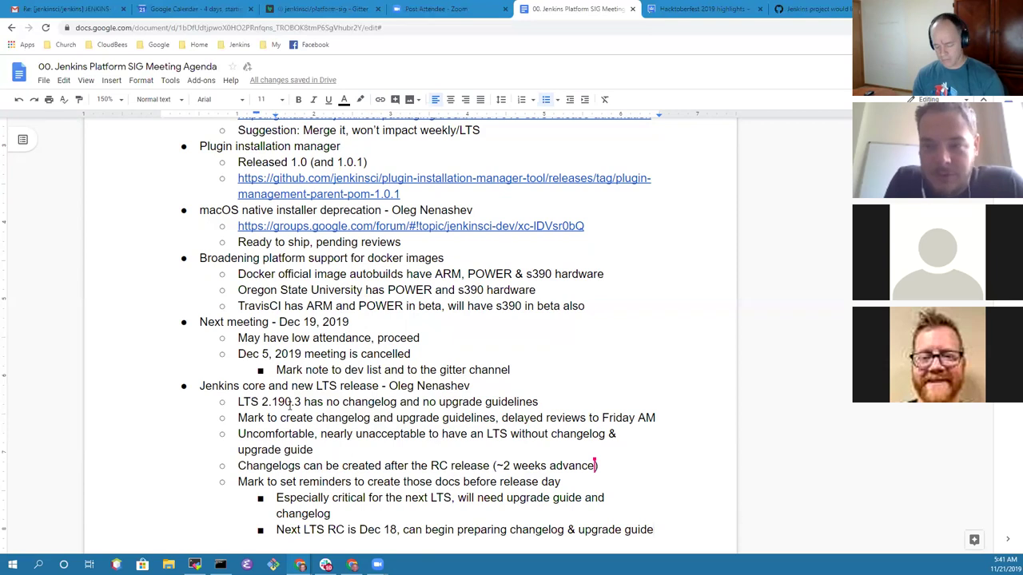
# Step: Add a sub-bullet ""Pick your poison" state with next LTS" after the reminders sub-bullet, one level above its nested items
pyautogui.press('Return')
pyautogui.hotkey('shift', 'Tab')
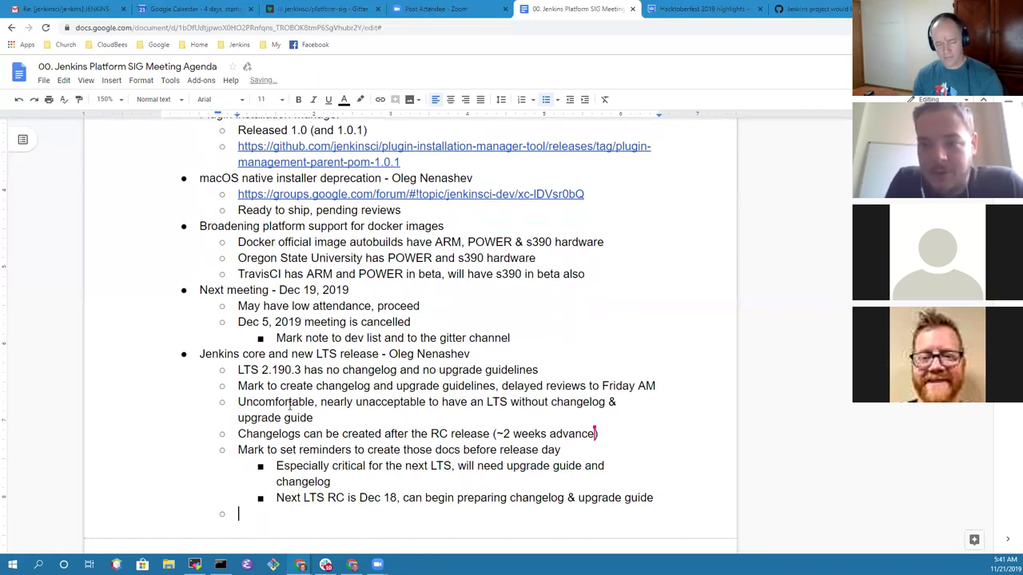
pyautogui.write('"Pick you')
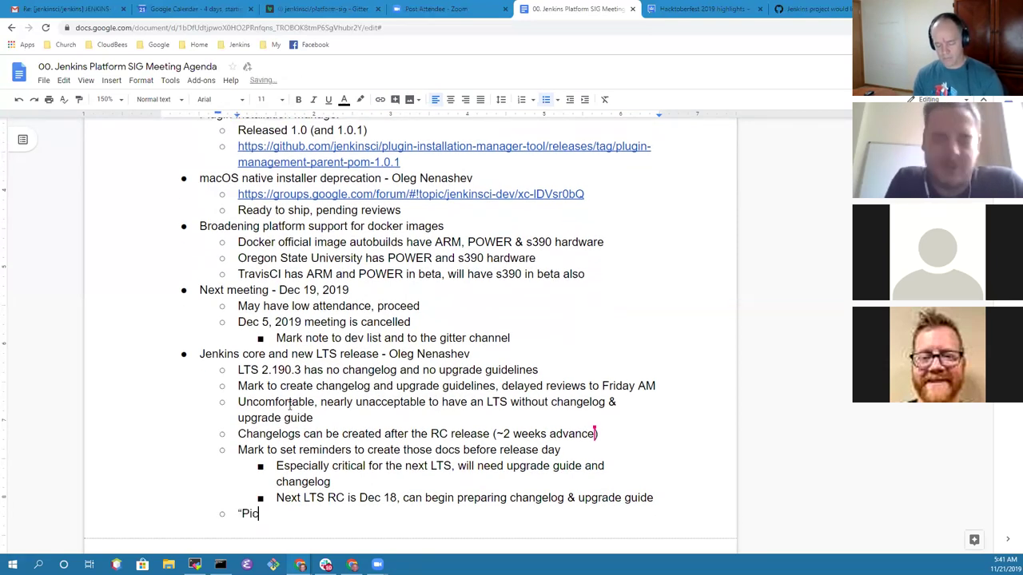
pyautogui.write('r poi')
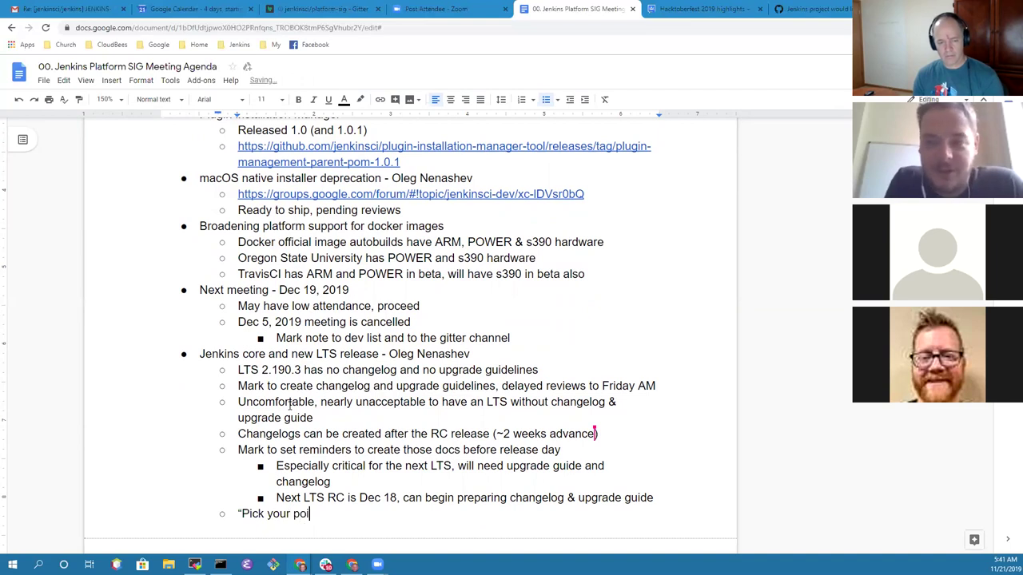
pyautogui.write('son" ')
pyautogui.write('state with n')
pyautogui.write('ext LTS')
# Step: Add a nested item "2.204 breaks JCasC for data loss prevention" under the "Pick your poison" sub-bullet
pyautogui.press('Return')
pyautogui.press('Tab')
pyautogui.write('2.204')
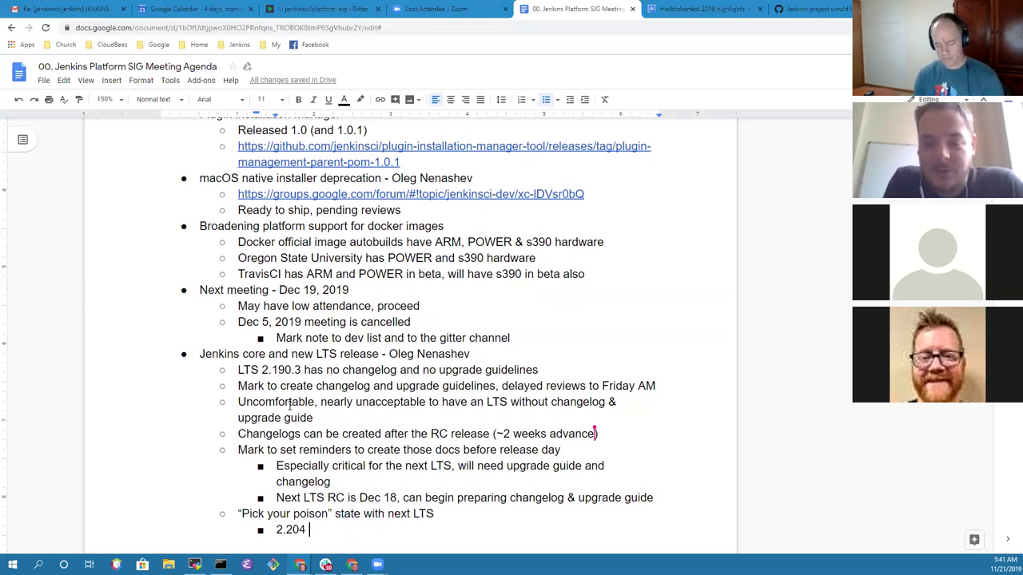
pyautogui.write('breaks JCa')
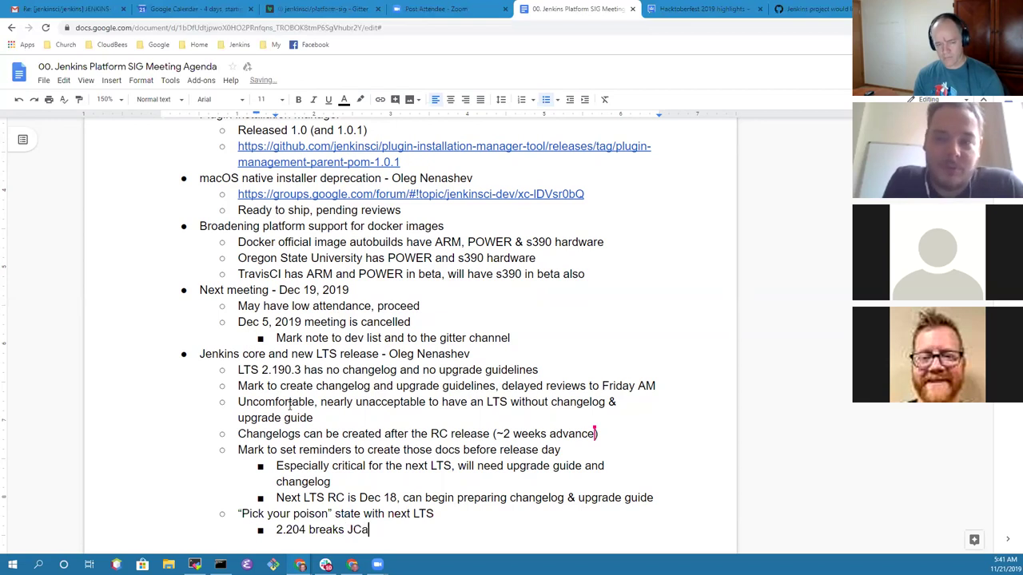
pyautogui.write('sC for data ')
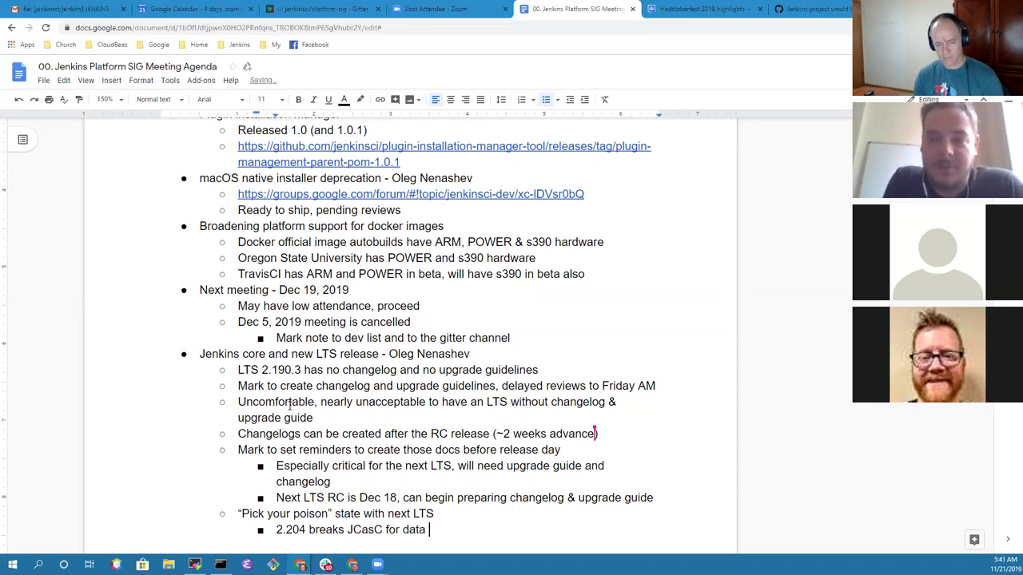
pyautogui.write('loss prevention')
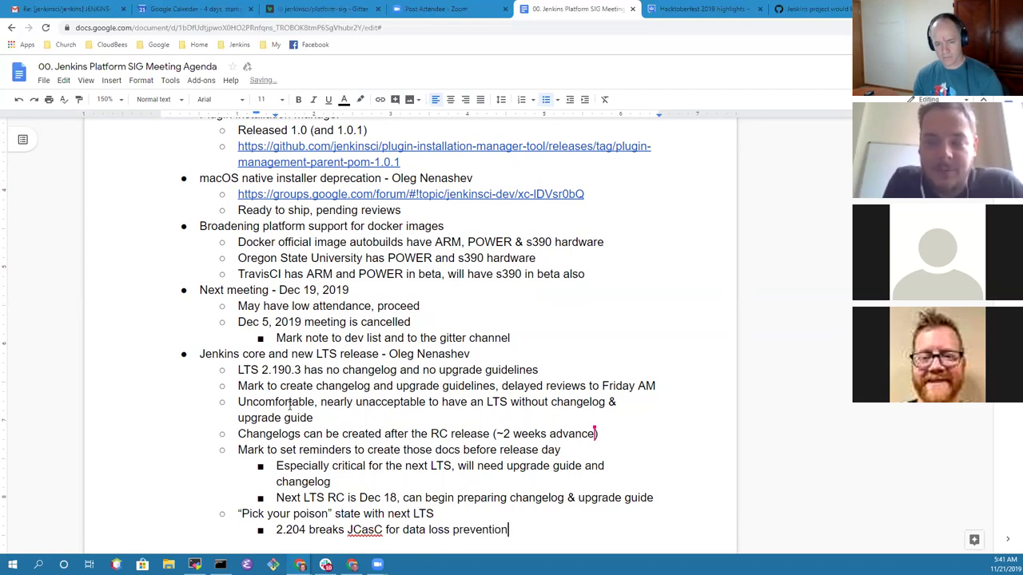
# Step: Add a second nested item "Legitimate bugs in Jenkins" under the "Pick your poison" sub-bullet
pyautogui.press('Return')
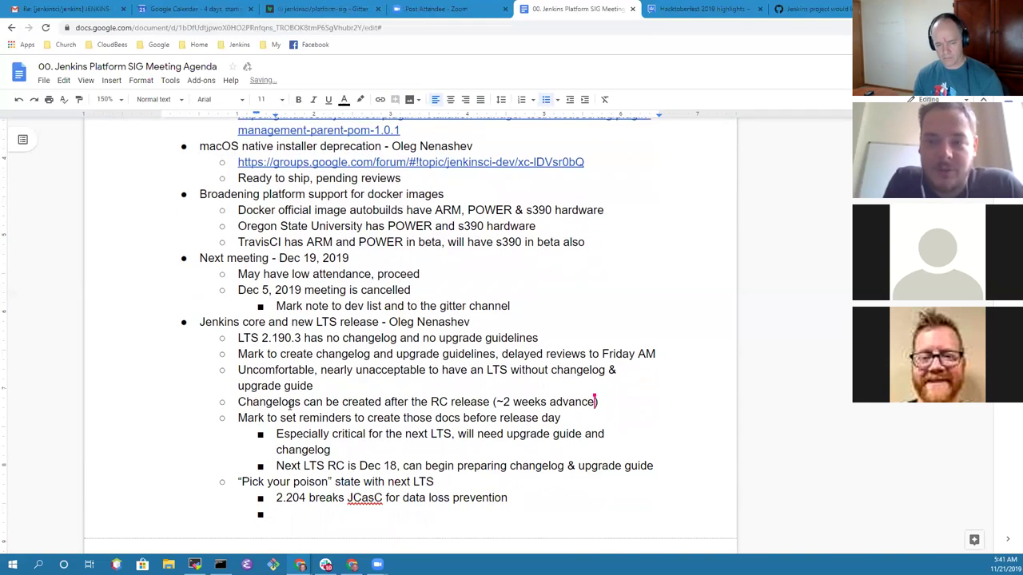
pyautogui.write('JC')
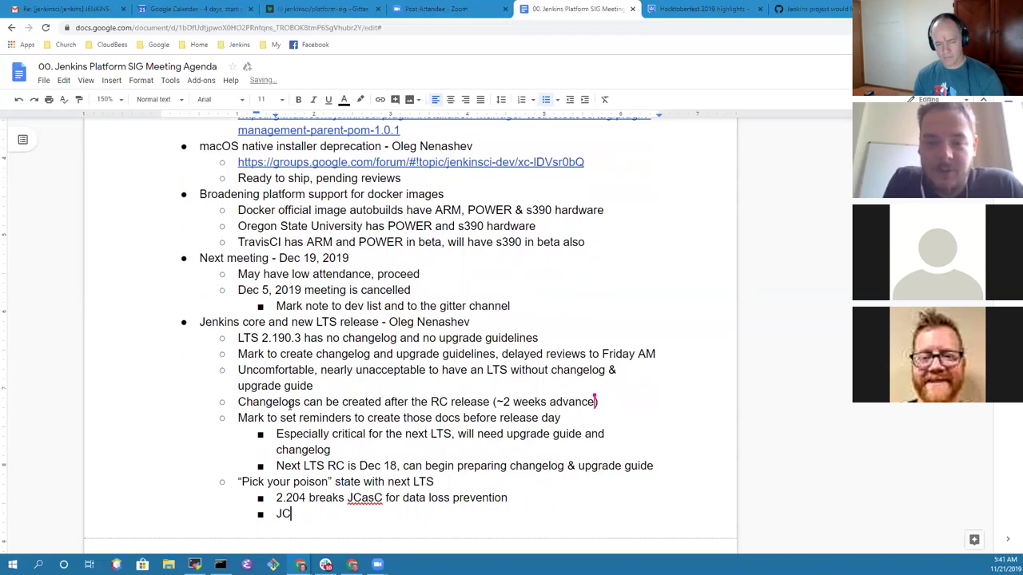
pyautogui.press('BackSpace')
pyautogui.press('BackSpace')
pyautogui.write('Legita')
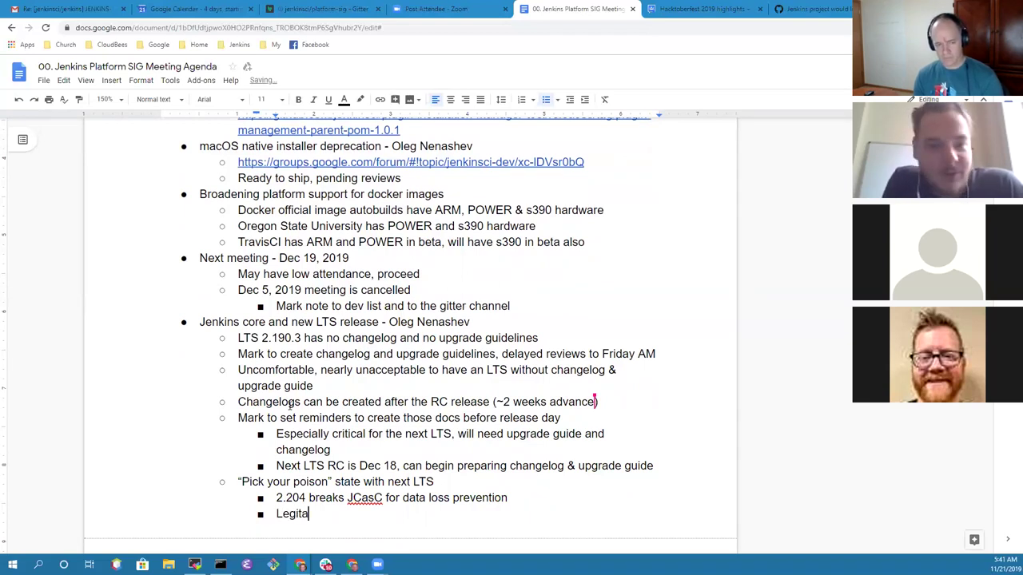
pyautogui.write('ita')
pyautogui.press('BackSpace')
pyautogui.press('BackSpace')
pyautogui.write('mate bugs in ')
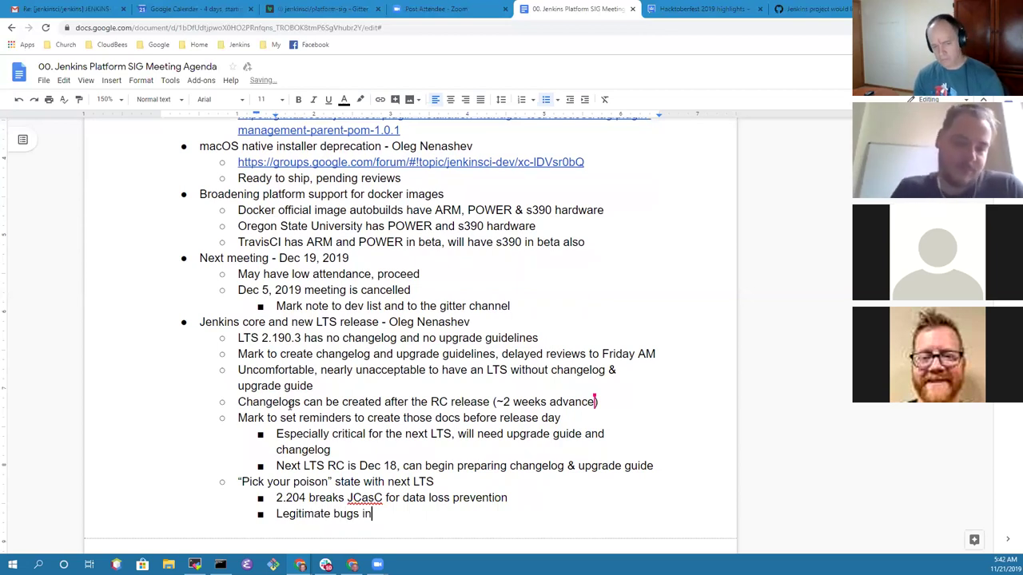
pyautogui.write('Jenkins')
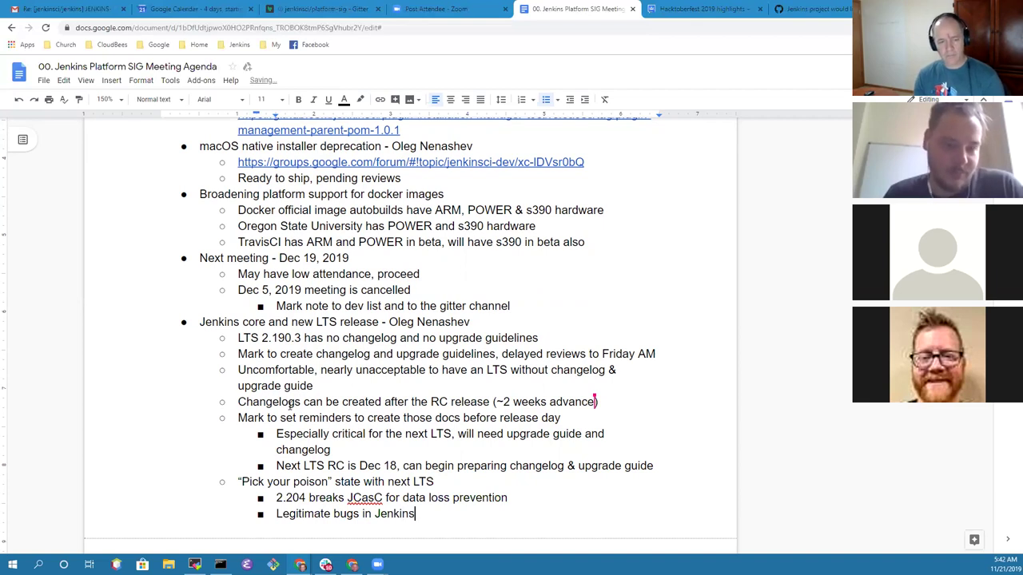
# Step: Add a third nested item "Discussion on the Jenkins developer list is continuing" under the "Pick your poison" sub-bullet
pyautogui.press('Return')
pyautogui.write('Discu')
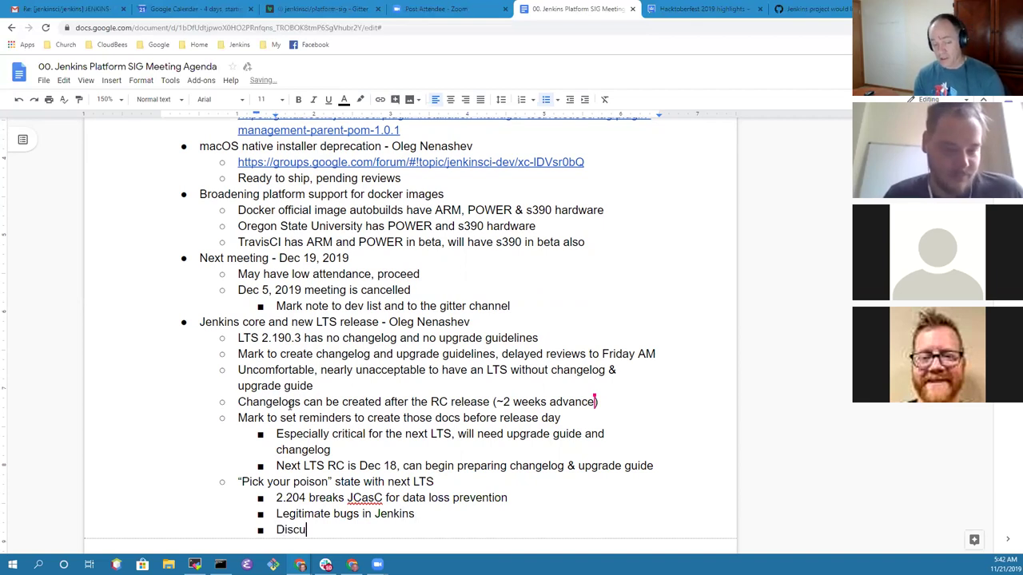
pyautogui.write('ssion on the Je')
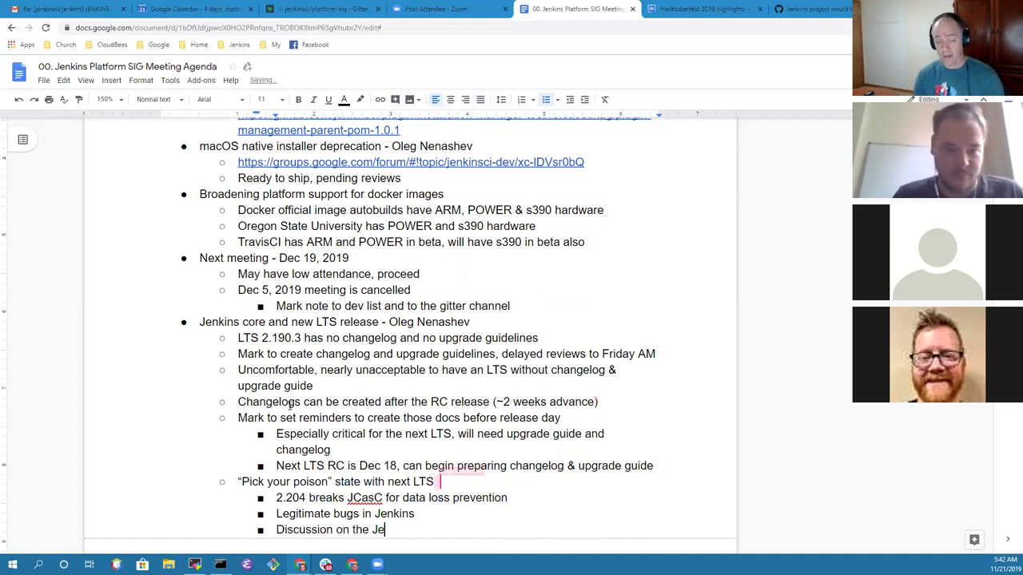
pyautogui.write('nkins de')
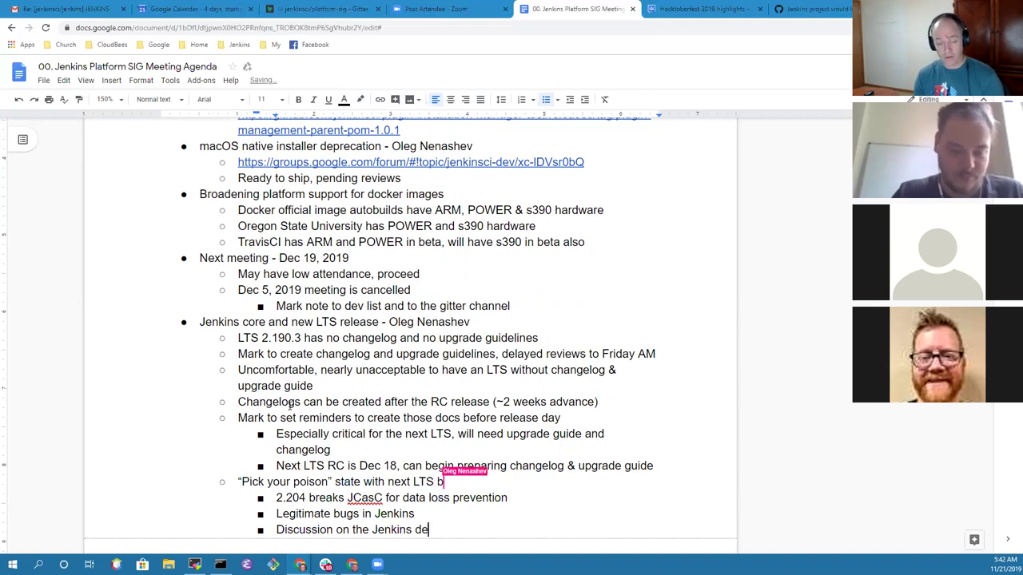
pyautogui.write('velop')
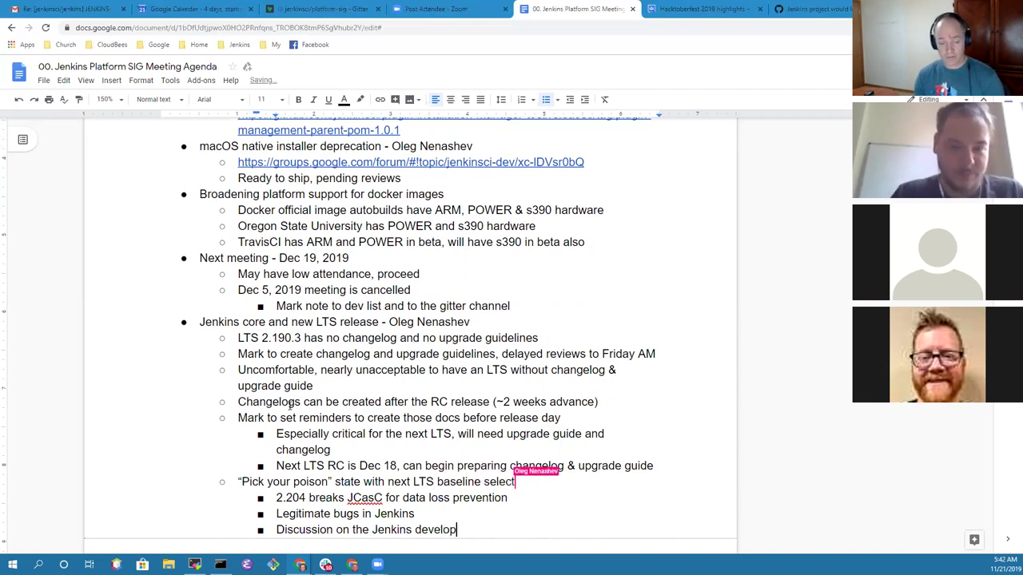
pyautogui.write('er list is continue')
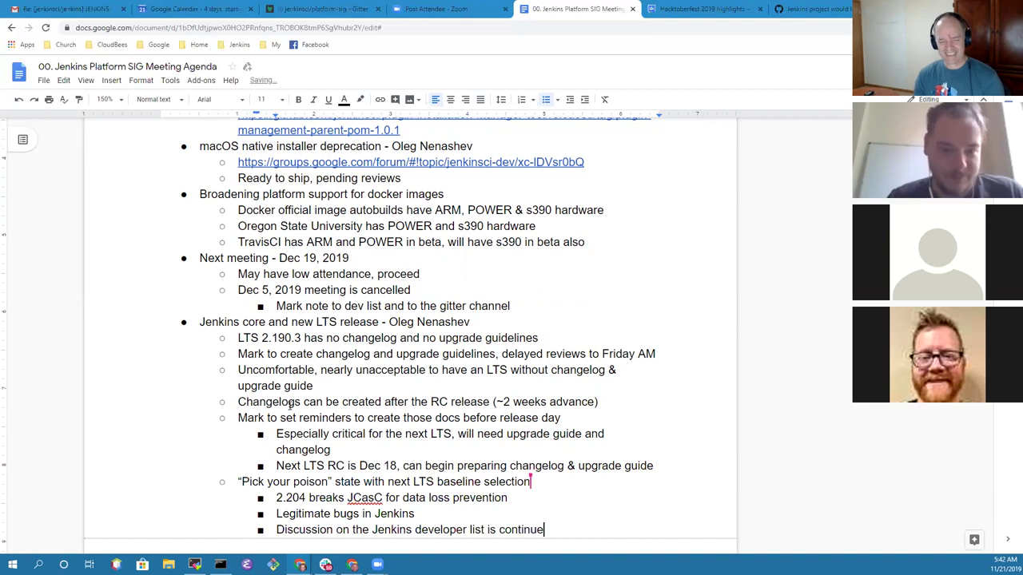
pyautogui.press('BackSpace')
pyautogui.write('ing')
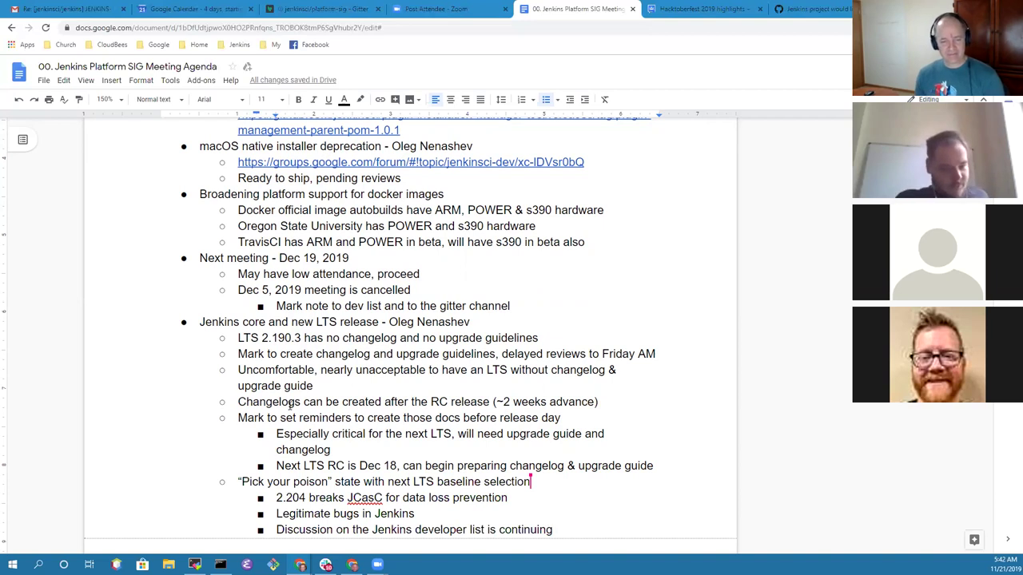
# Step: Add a nested item "No platform specific differences between the choices" after the developer list discussion item
pyautogui.press('Up')
pyautogui.press('Down')
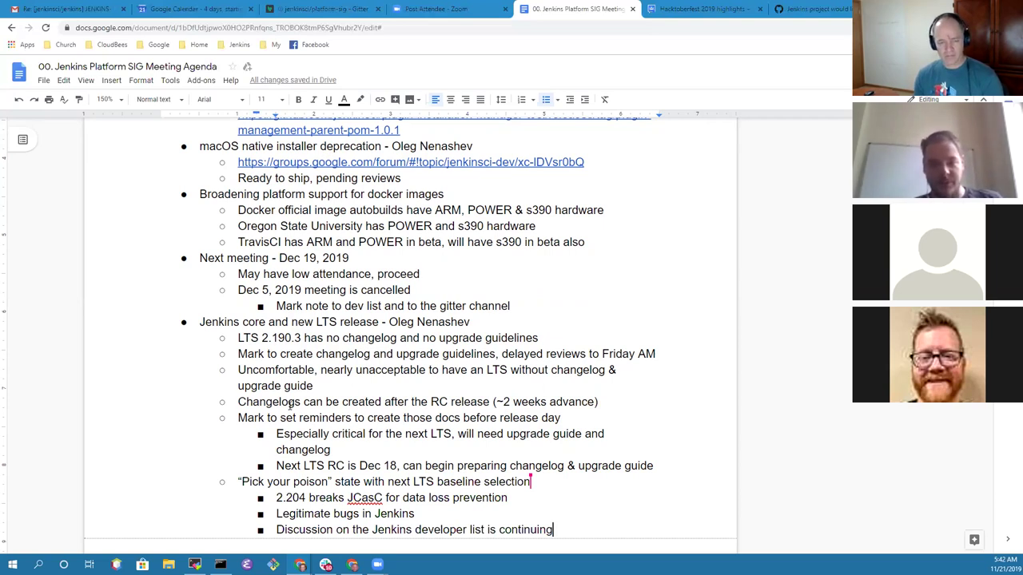
pyautogui.press('Return')
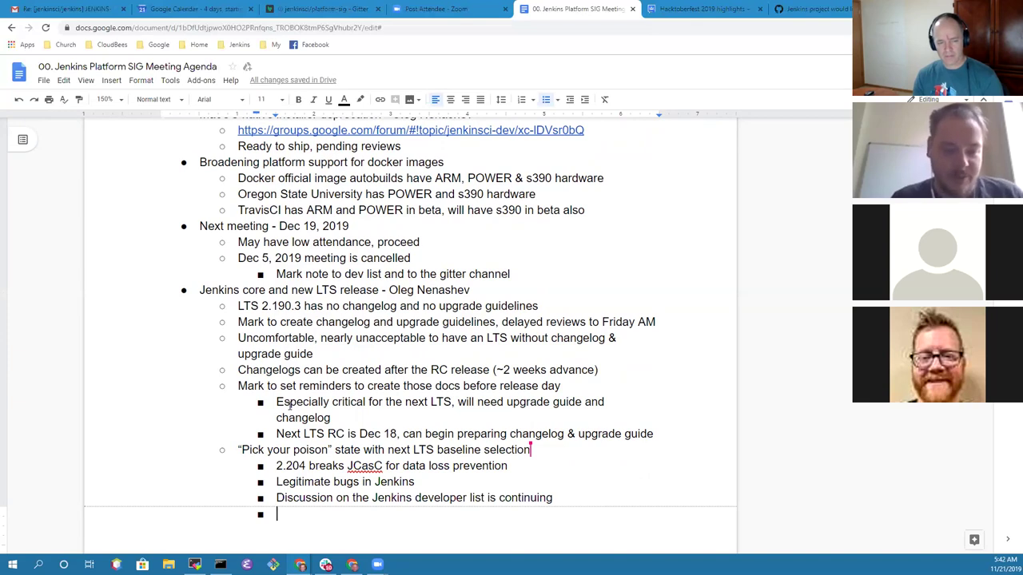
pyautogui.write('No platf')
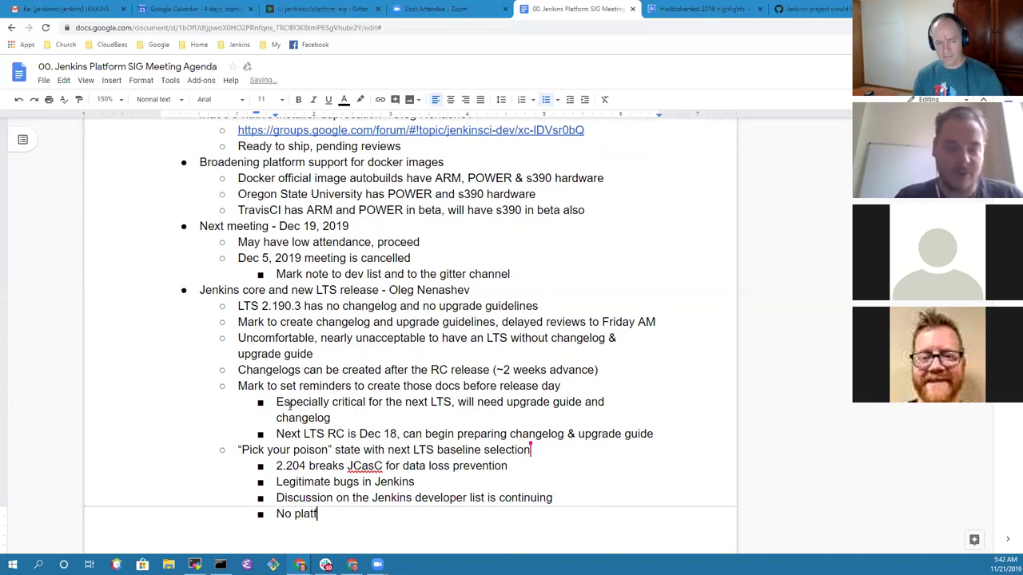
pyautogui.write('orm specific ')
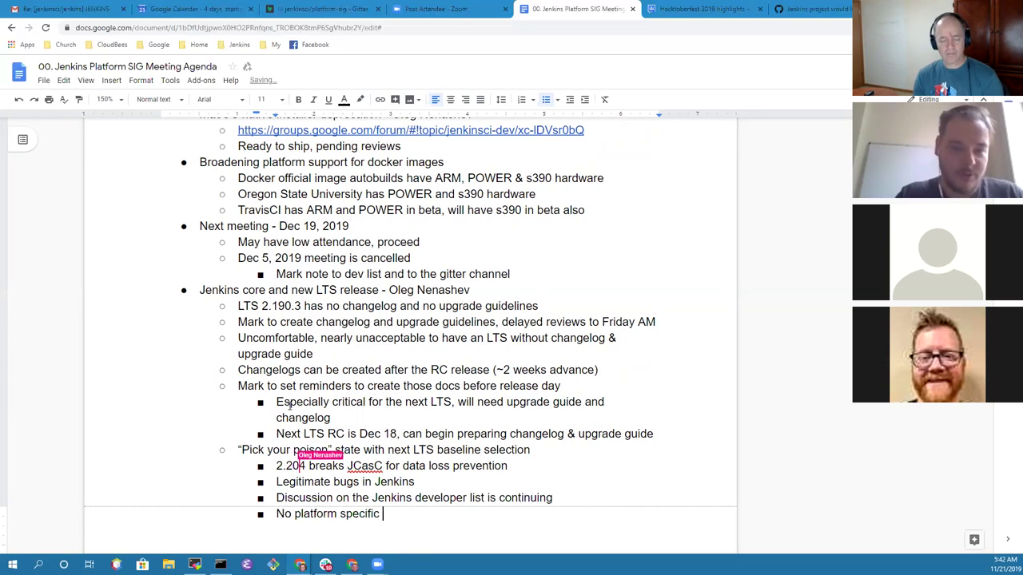
pyautogui.write('difference')
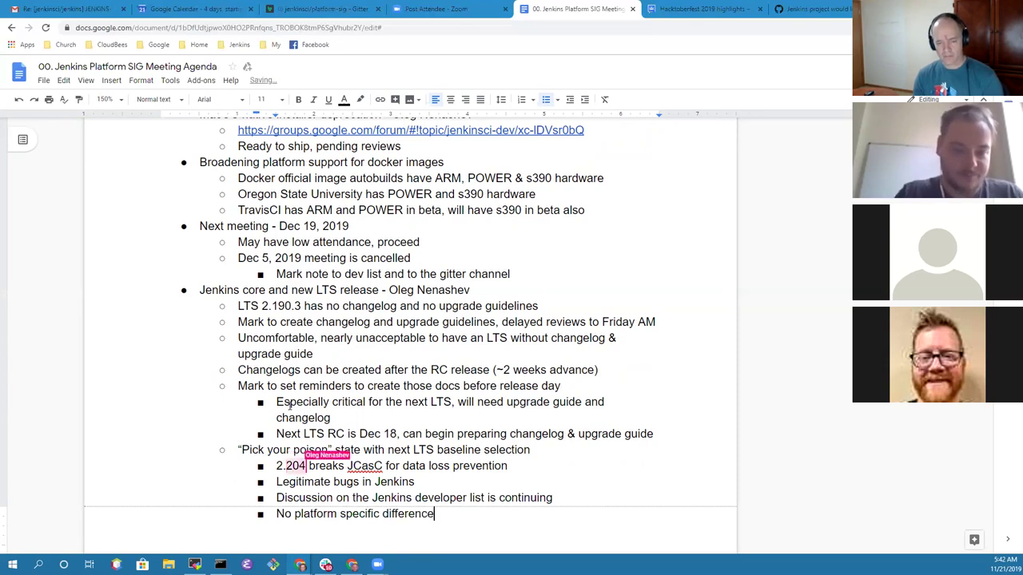
pyautogui.write('s between those')
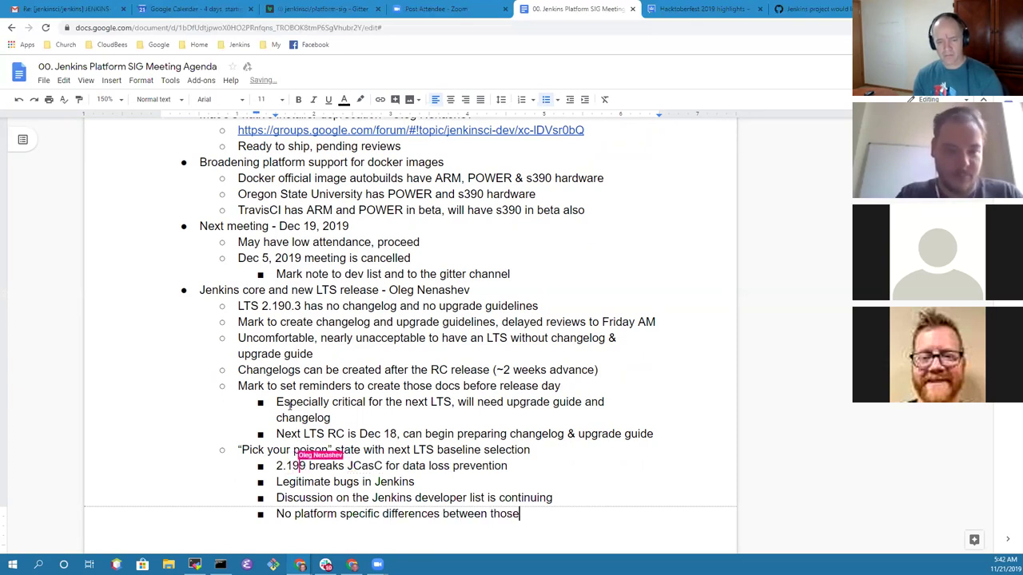
pyautogui.press('BackSpace')
pyautogui.press('BackSpace')
pyautogui.press('BackSpace')
pyautogui.press('BackSpace')
pyautogui.write('e choices')
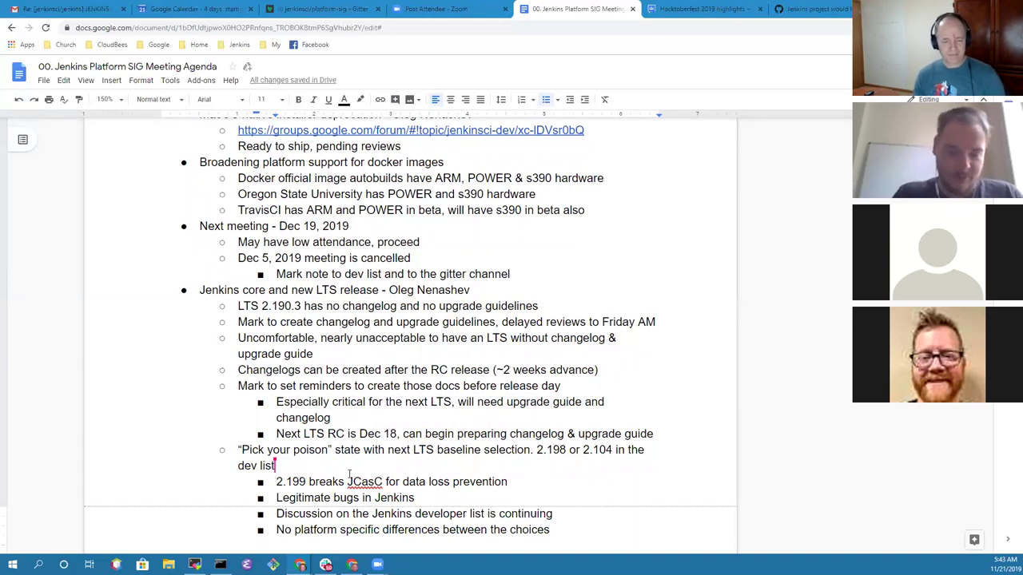
# Step: Add a nested item "JCasC compatibility" after the platform specific differences item
pyautogui.press('Up')
pyautogui.press('Up')
pyautogui.press('Up')
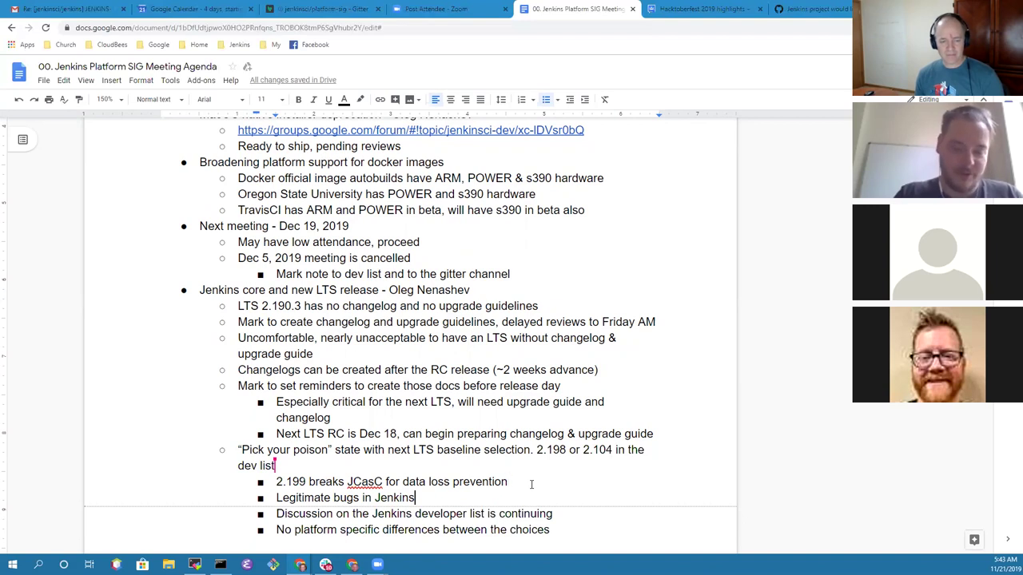
pyautogui.press('Down')
pyautogui.press('Down')
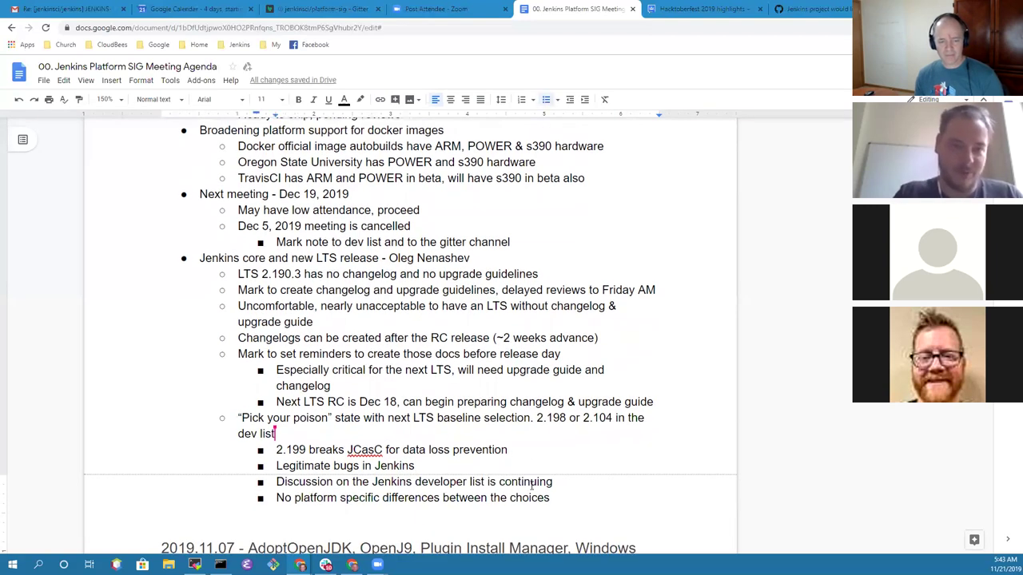
pyautogui.press('Return')
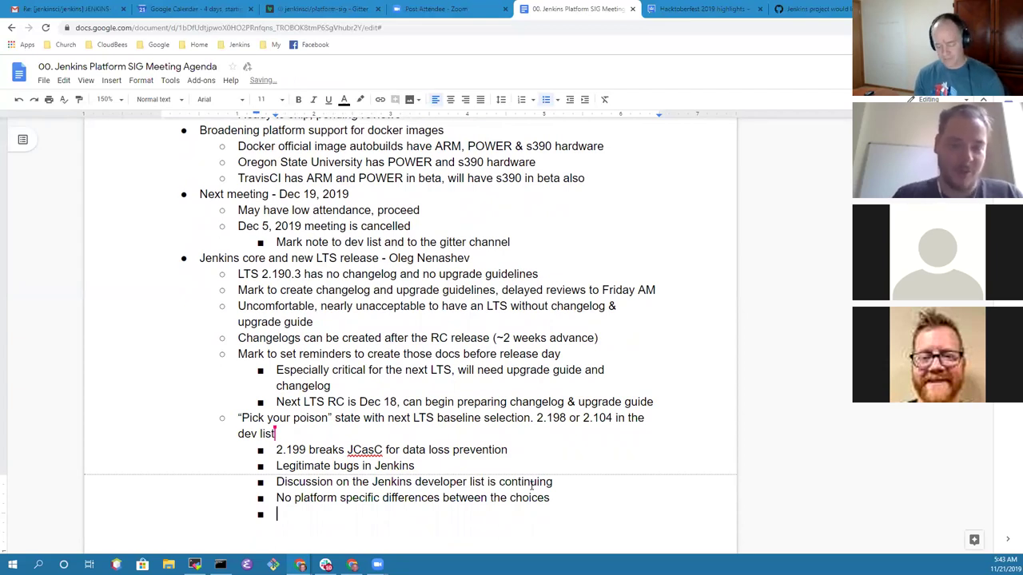
pyautogui.write('JCasC')
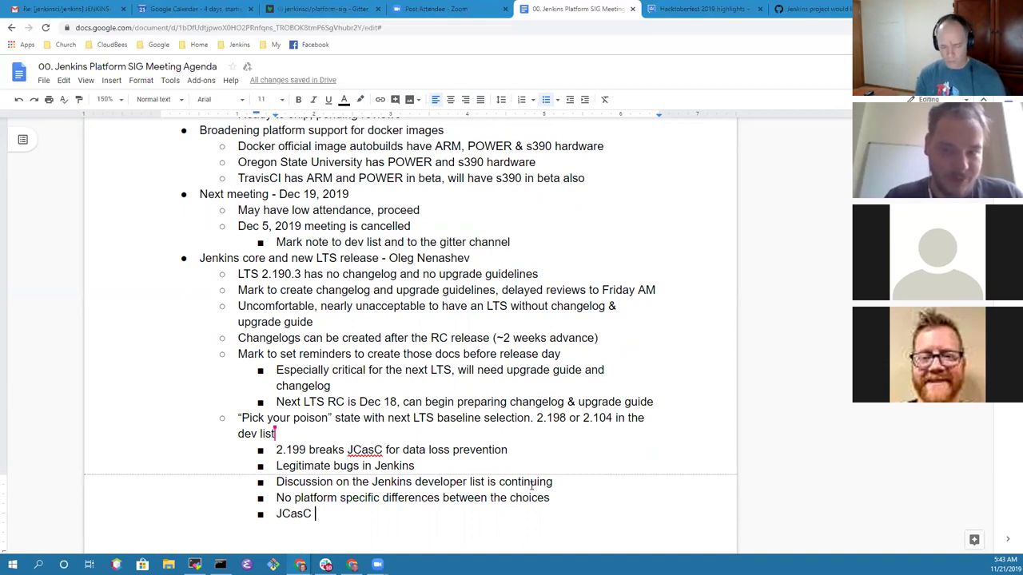
pyautogui.write(' comm')
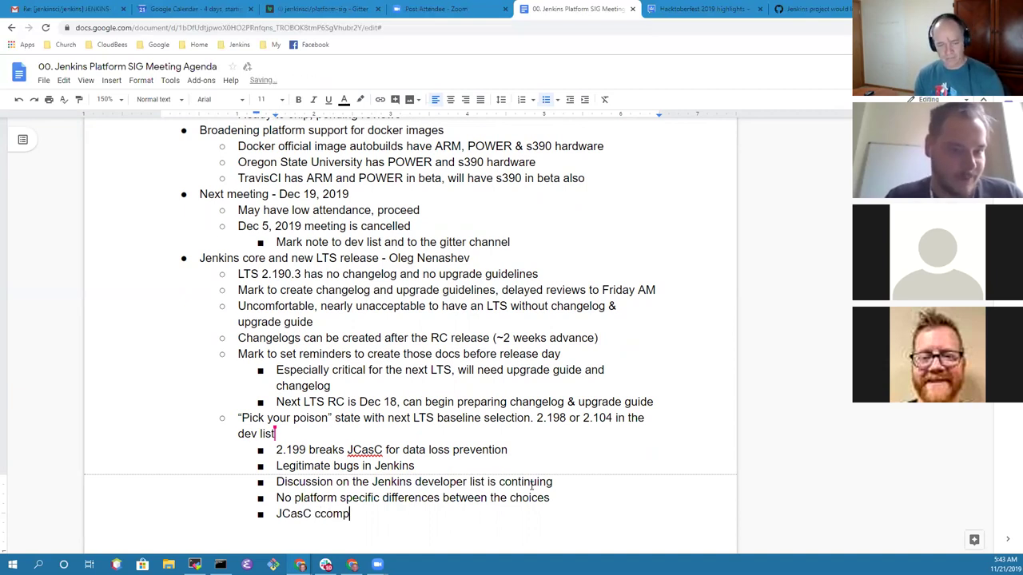
pyautogui.press('BackSpace')
pyautogui.press('BackSpace')
pyautogui.press('BackSpace')
pyautogui.press('BackSpace')
pyautogui.write('compatibility')
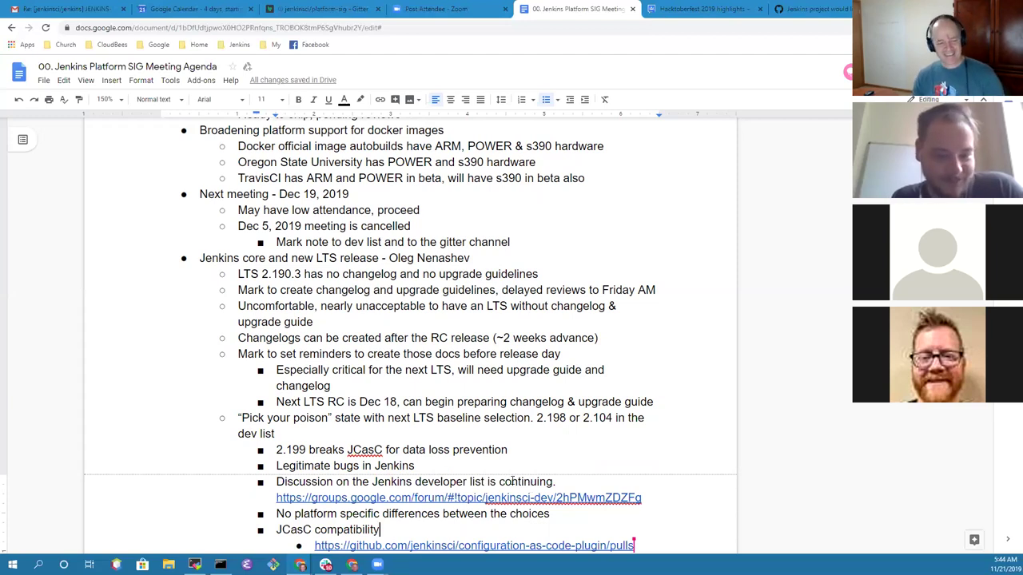
# Step: Reword the nested 2.199 item to "2.199 breaks JCasC in order to prevent data loss"
pyautogui.scroll(-2, 492, 464)
pyautogui.scroll(1, 492, 464)
pyautogui.scroll(-1, 493, 463)
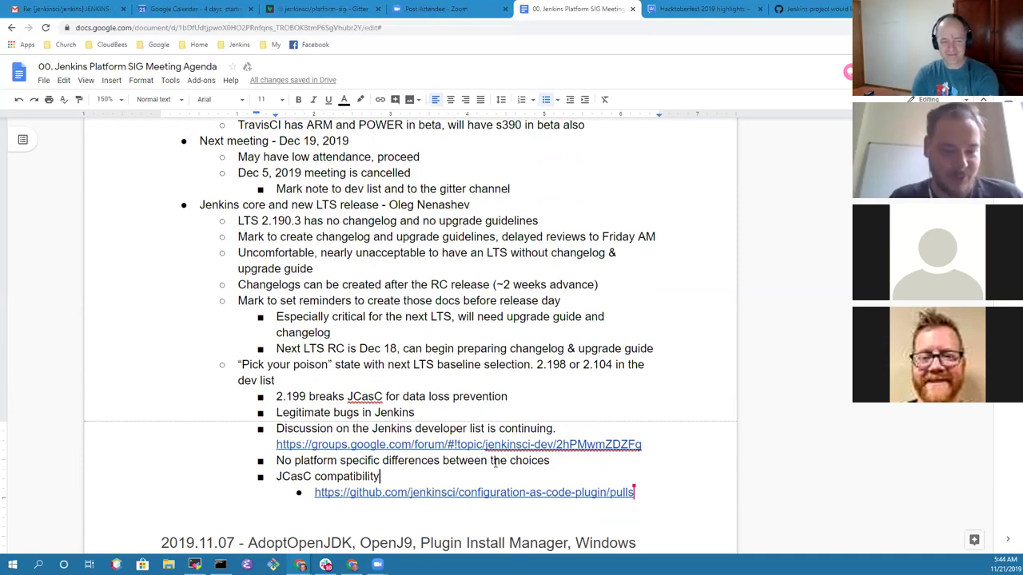
pyautogui.press('Up')
pyautogui.press('Up')
pyautogui.press('Right')
pyautogui.hotkey('ctrl', 'shift', 'Right')
pyautogui.write('in order to ')
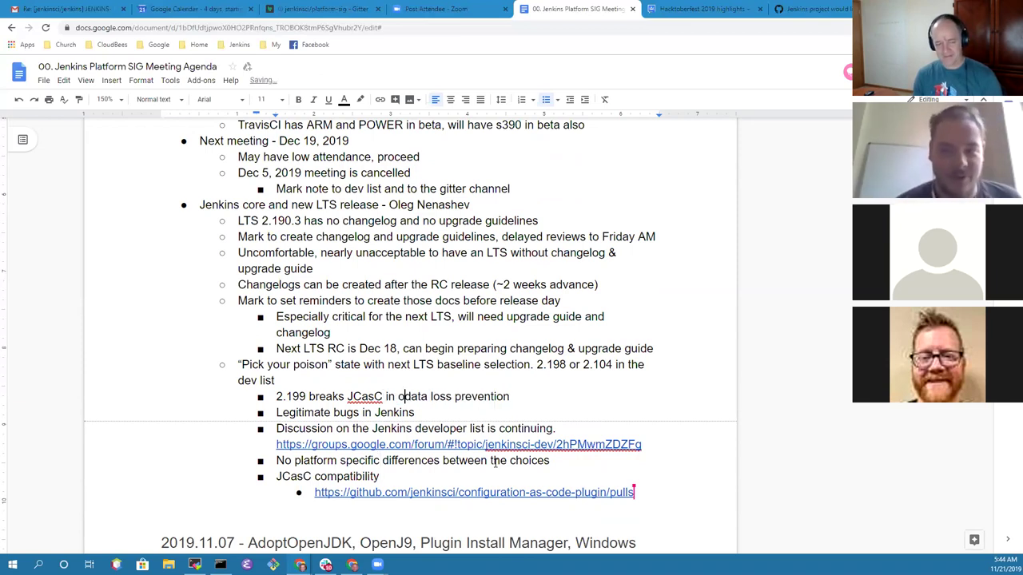
pyautogui.write('prevent')
pyautogui.press('End')
pyautogui.hotkey('ctrl', 'shift', 'Left')
pyautogui.hotkey('shift', 'Left')
pyautogui.press('BackSpace')
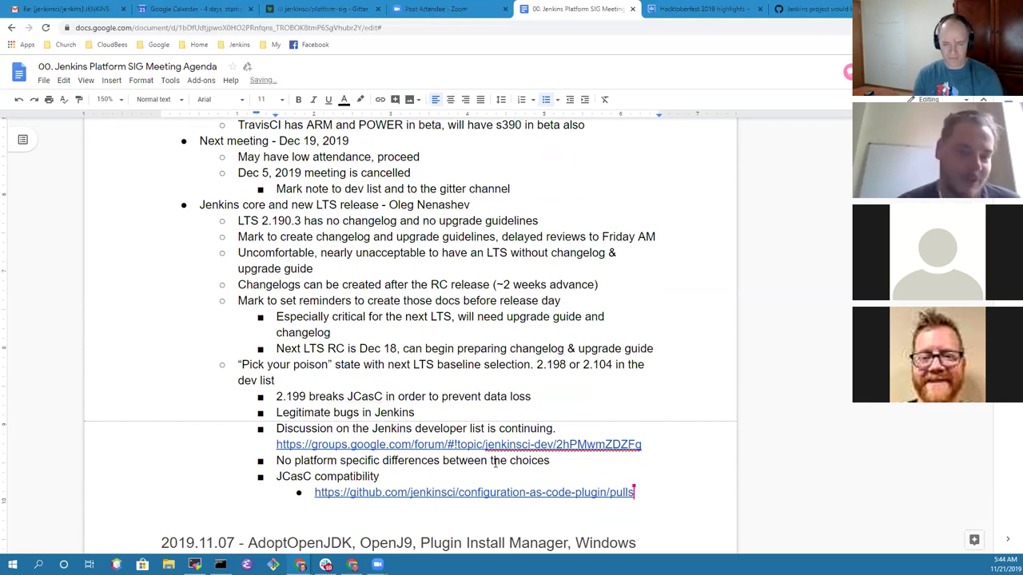
# Step: Correct the second version number in the "Pick your poison" sub-bullet to 2.204
pyautogui.press('Up')
pyautogui.press('Up')
pyautogui.press('Up')
pyautogui.press('Up')
pyautogui.press('Up')
pyautogui.press('Up')
pyautogui.press('Up')
pyautogui.press('Up')
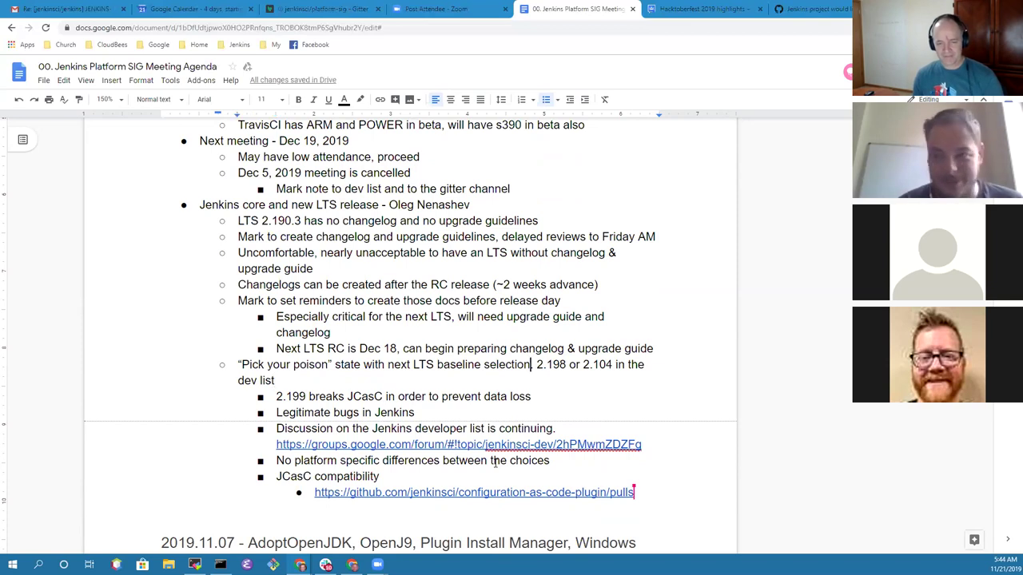
pyautogui.write('.')
pyautogui.press('End')
pyautogui.hotkey('ctrl', 'Left')
pyautogui.hotkey('ctrl', 'Left')
pyautogui.hotkey('ctrl', 'Left')
pyautogui.press('Right')
pyautogui.press('BackSpace')
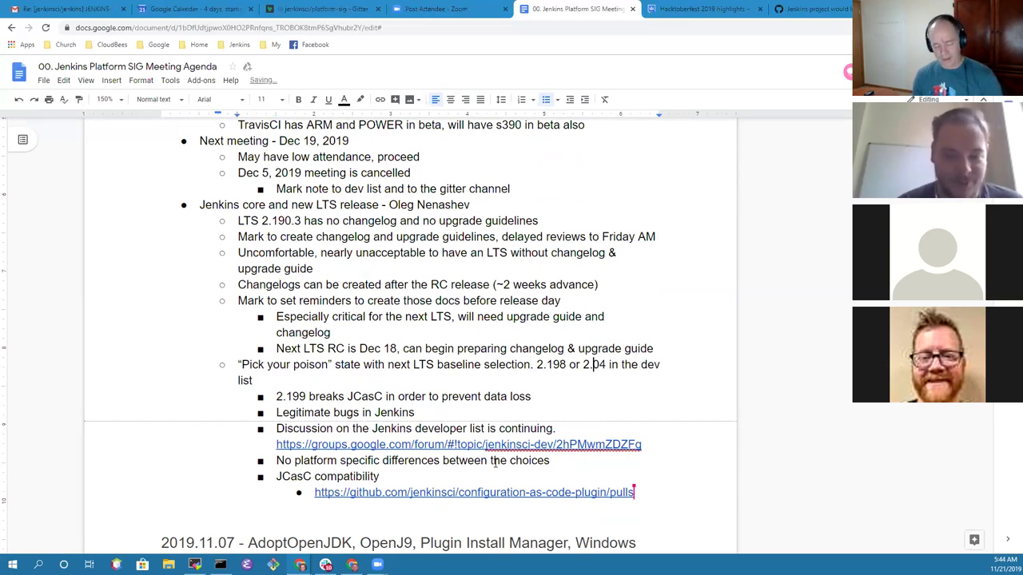
pyautogui.write('2')
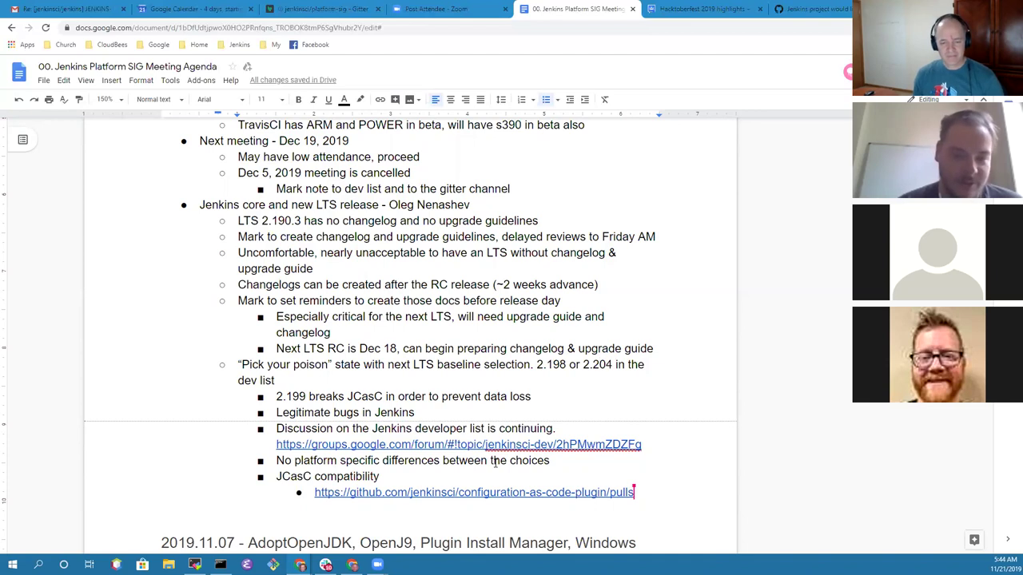
# Step: Add a sub-bullet "Next LTS baseline will need to document packaging changes" after the JCasC pull requests link, at the "Pick your poison" level
pyautogui.press('Down')
pyautogui.press('Up')
pyautogui.press('Down')
pyautogui.press('Down')
pyautogui.press('Down')
pyautogui.press('Down')
pyautogui.press('Down')
pyautogui.press('Up')
pyautogui.press('Return')
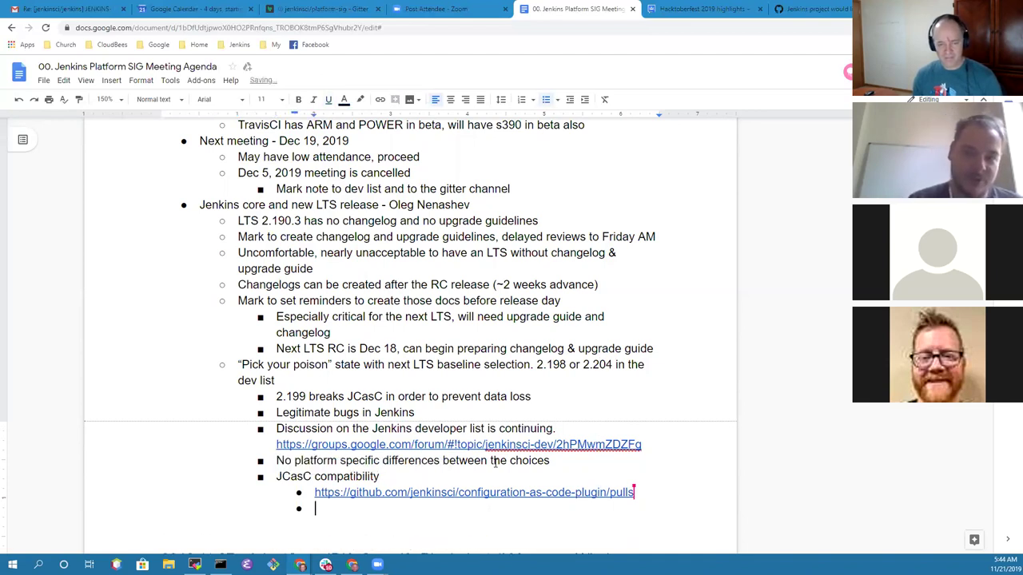
pyautogui.hotkey('shift', 'Tab')
pyautogui.hotkey('shift', 'Tab')
pyautogui.write('Next LTS baselin')
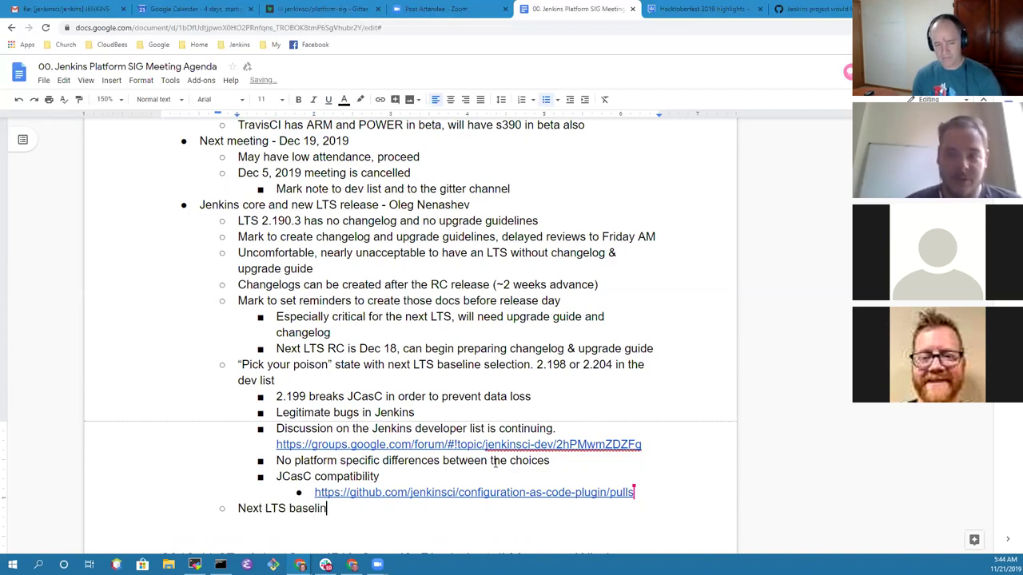
pyautogui.write('e will need to documenta')
pyautogui.press('BackSpace')
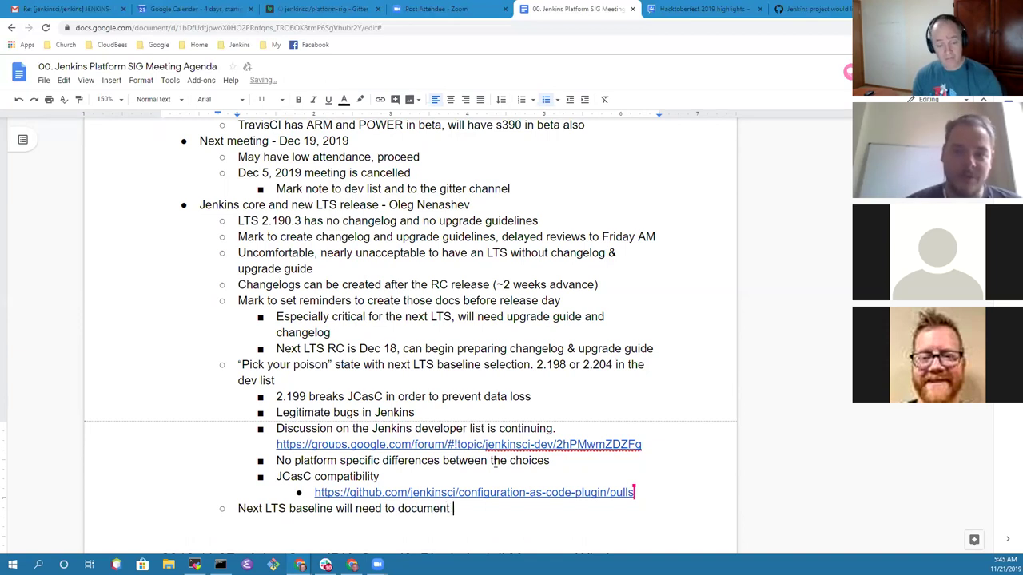
pyautogui.write('packaging changes')
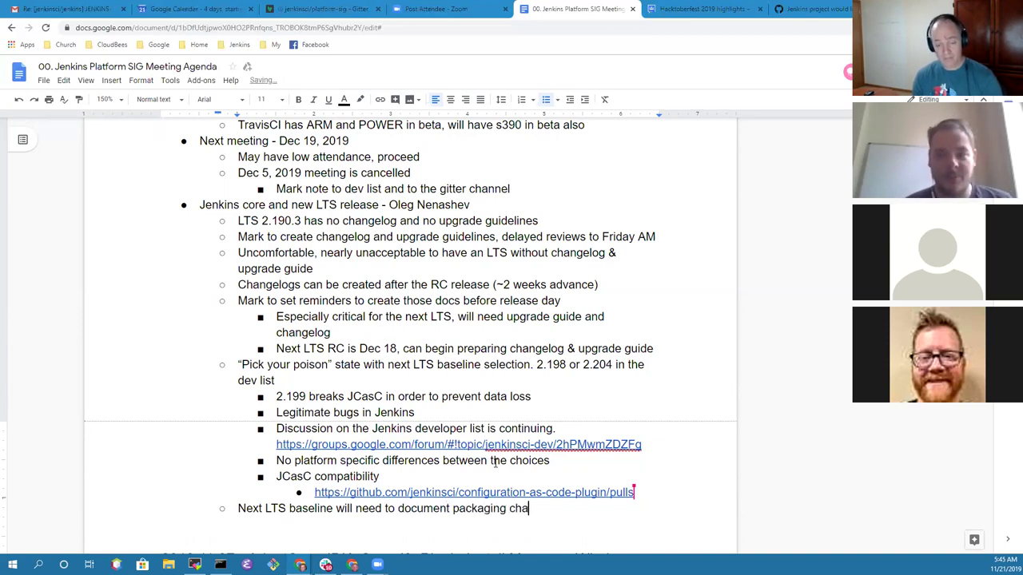
# Step: Add a nested item "Docker image additions not currently described there" under the packaging changes sub-bullet
pyautogui.press('Return')
pyautogui.press('Tab')
pyautogui.write('Docker image')
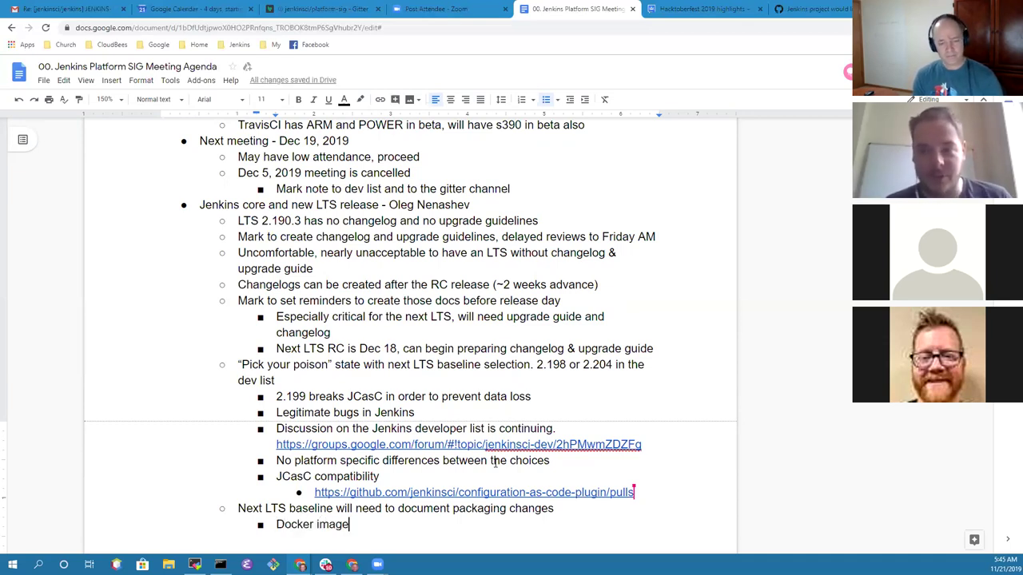
pyautogui.write(' additions')
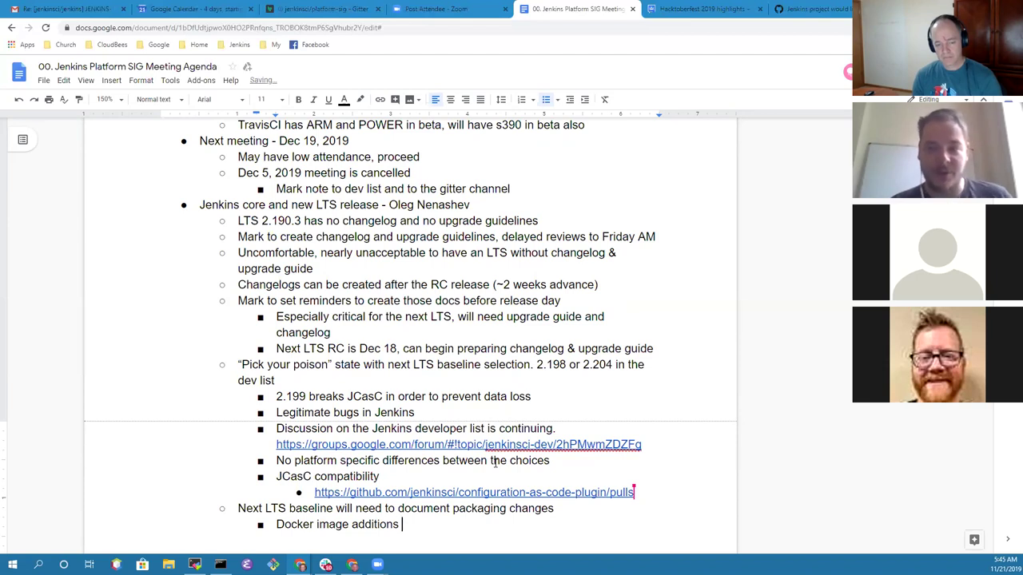
pyautogui.write(' not curren')
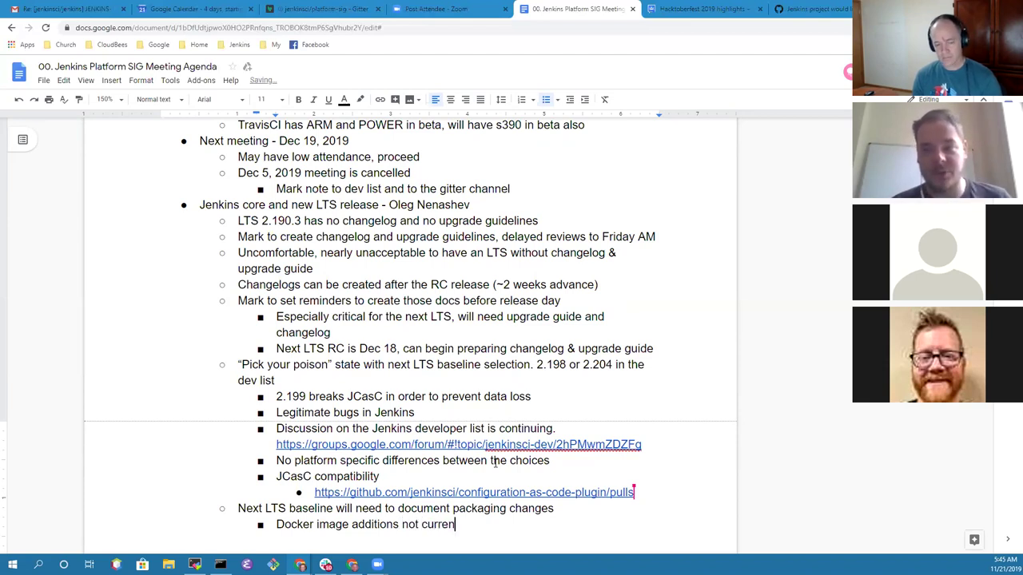
pyautogui.write('tly describe')
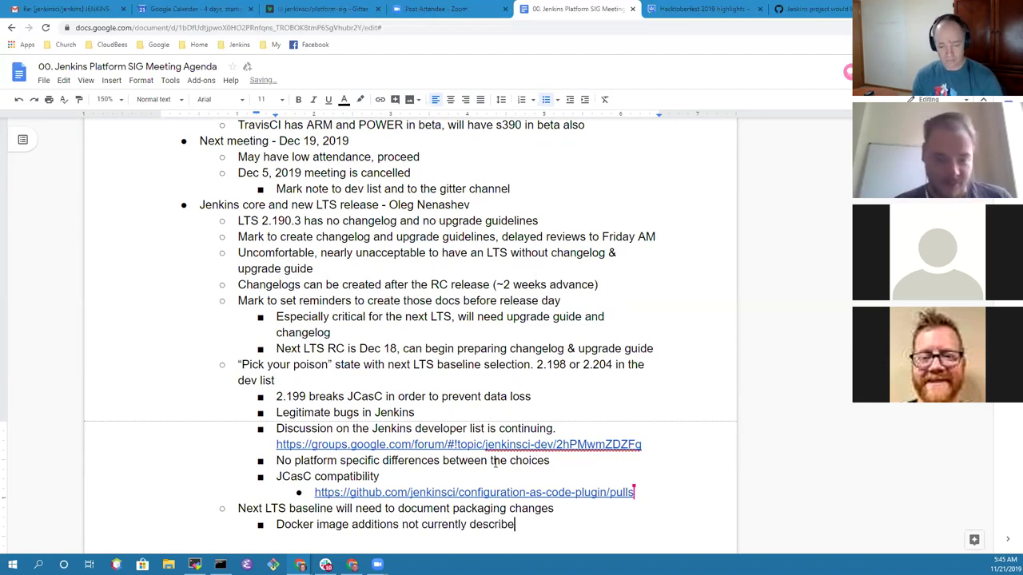
pyautogui.write('d there')
# Step: Add a second nested item "Deprecations like macOS as well" under the packaging changes sub-bullet
pyautogui.press('Return')
pyautogui.write('Deprecations like ma')
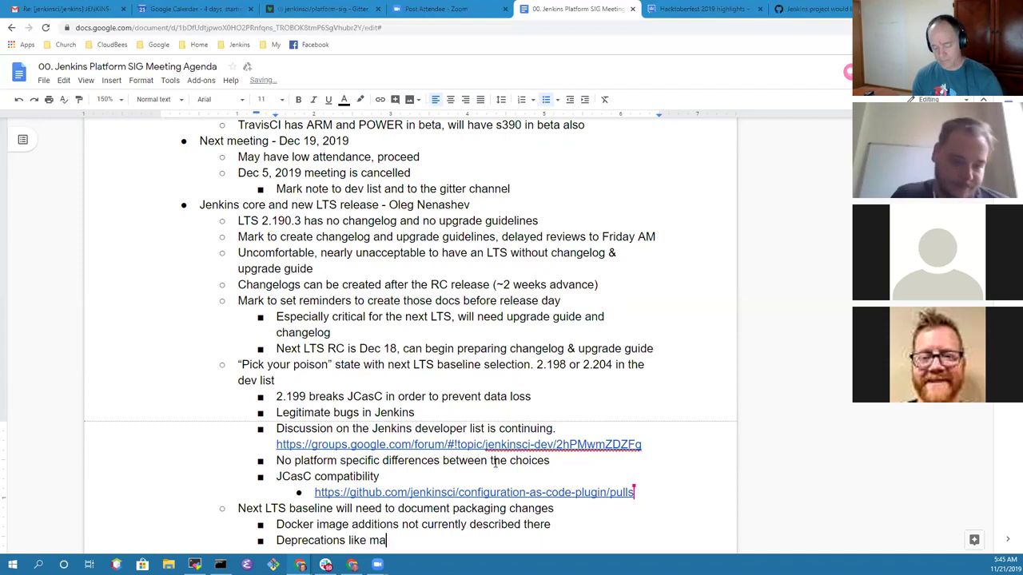
pyautogui.write('cOS as w')
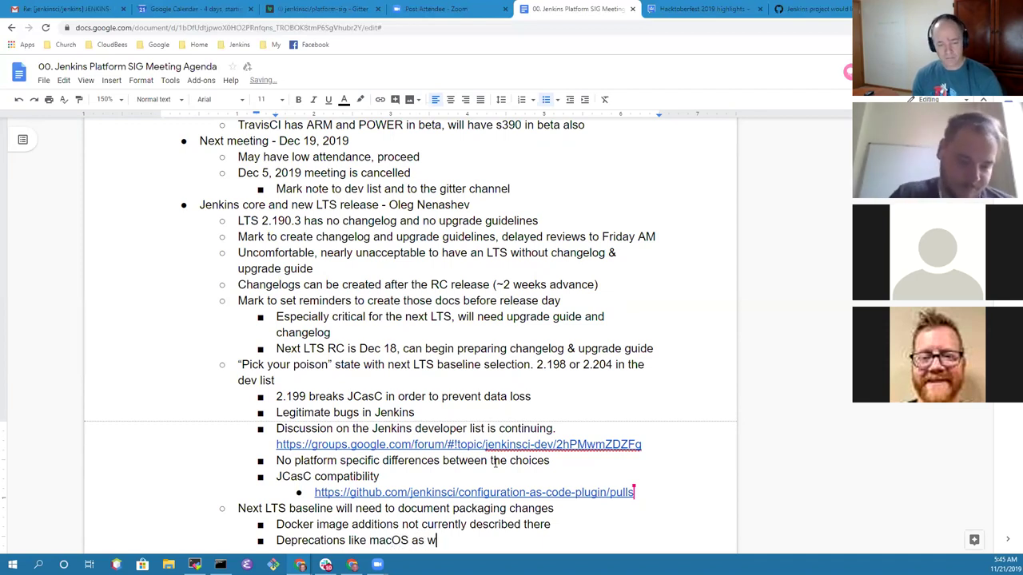
pyautogui.write('ell')
pyautogui.press('BackSpace')
pyautogui.press('BackSpace')
pyautogui.press('BackSpace')
pyautogui.write('ell')
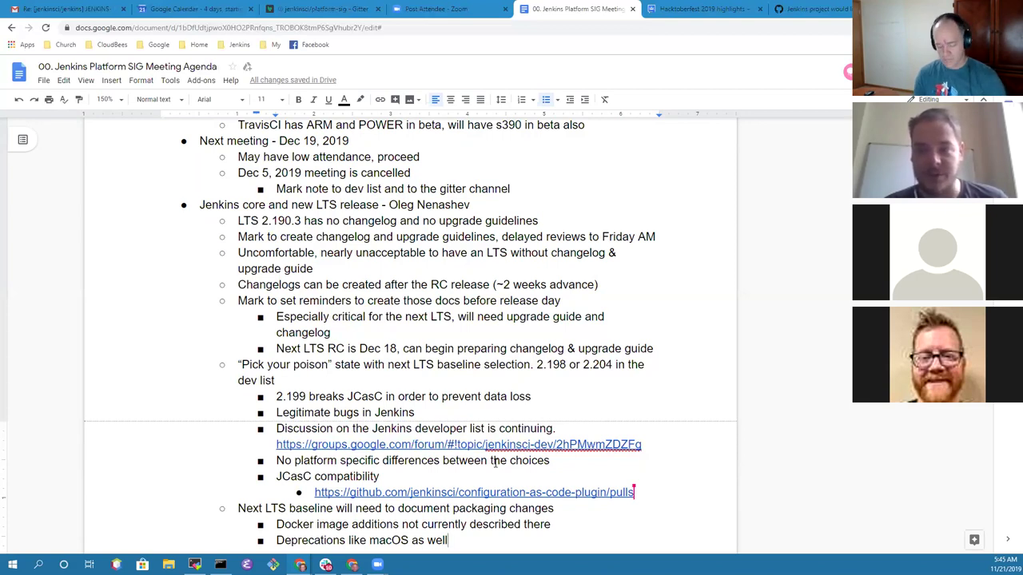
# Step: Add a third nested item "Windows installer changes also belong in the changelog" under the packaging changes sub-bullet
pyautogui.press('Return')
pyautogui.write('Windows ')
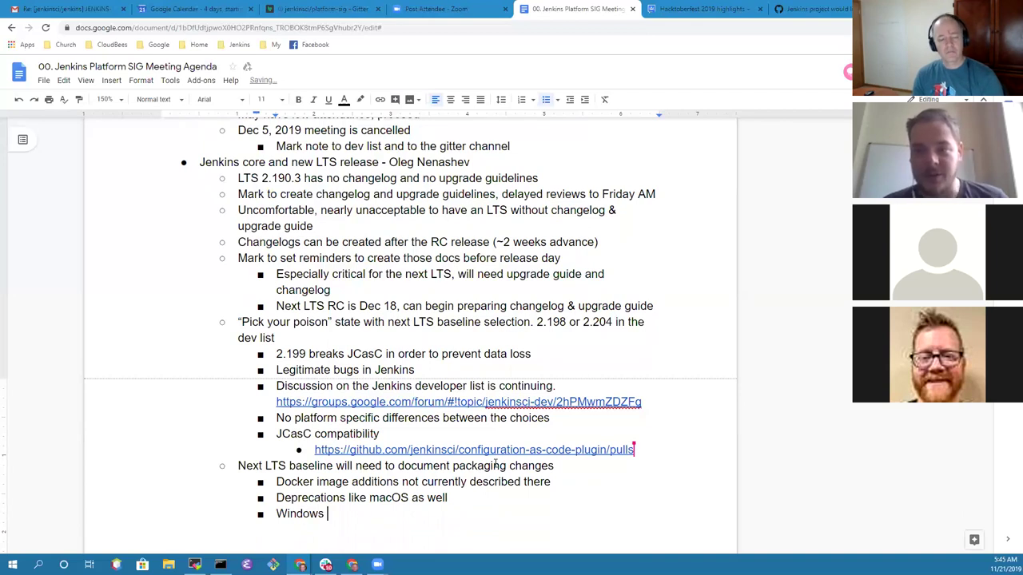
pyautogui.write('install')
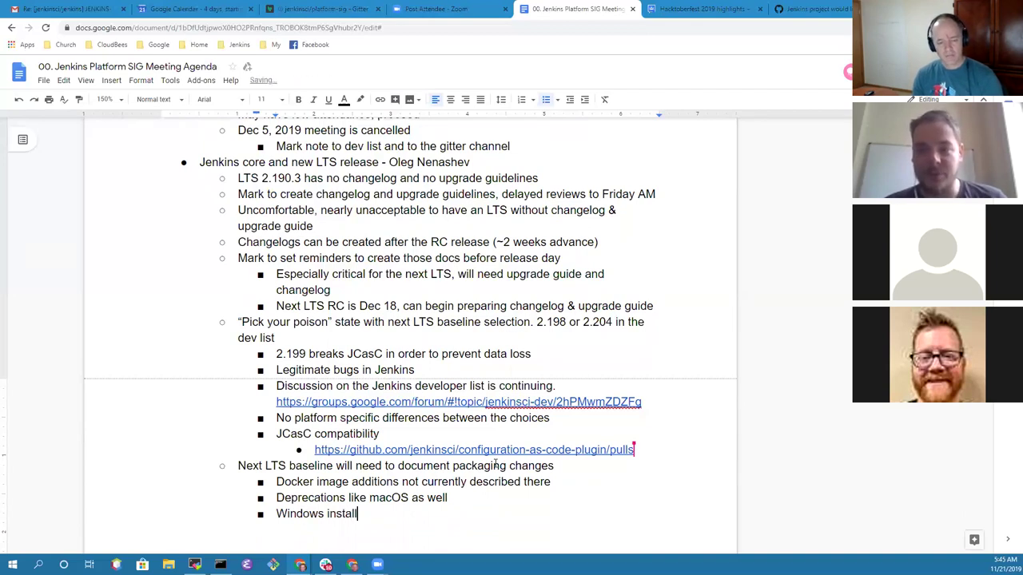
pyautogui.write('er change')
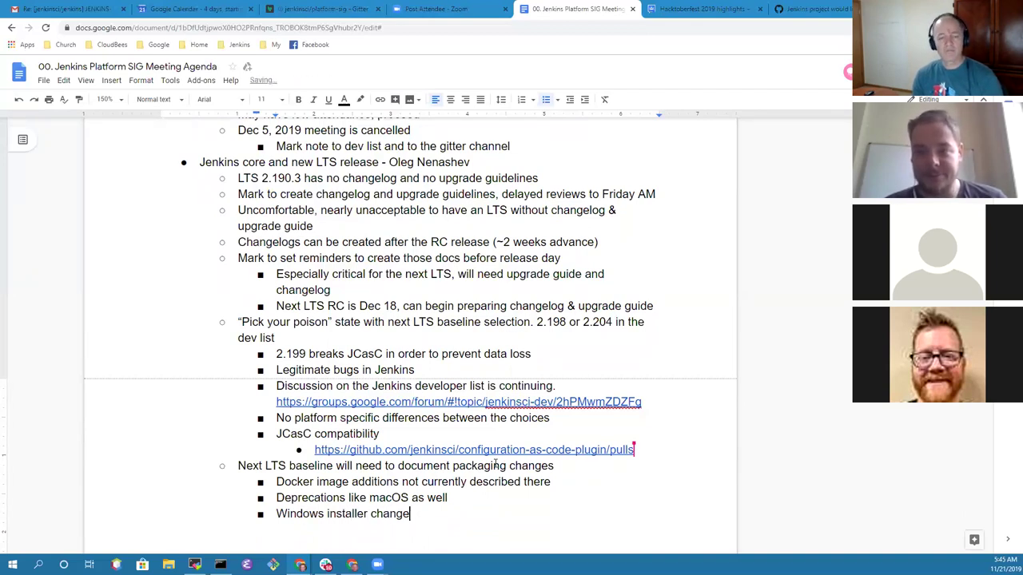
pyautogui.write('s also belong in the changelog')
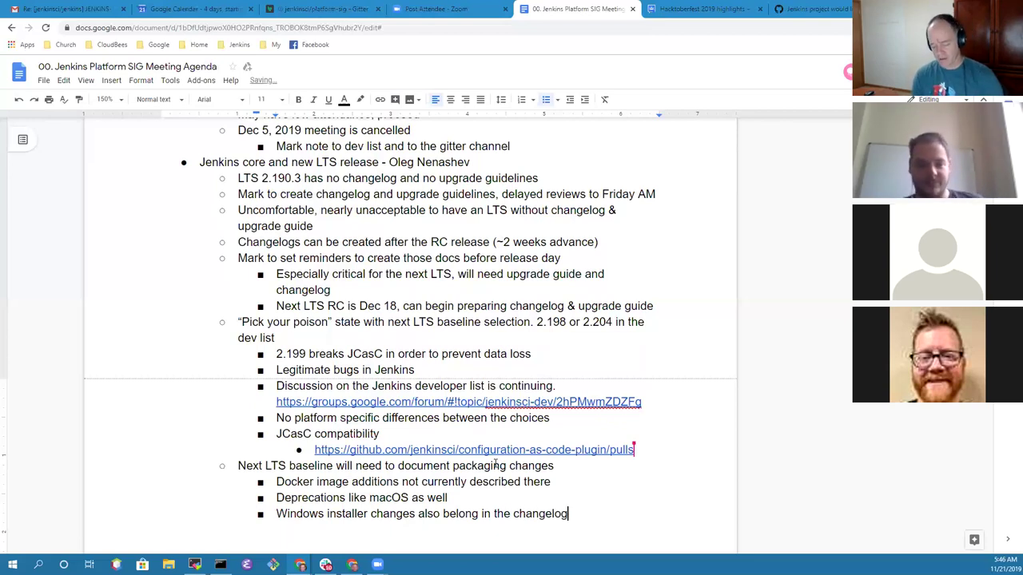
pyautogui.write(' a')
pyautogui.press('BackSpace')
pyautogui.press('BackSpace')
# Step: Add a fourth nested item "Those packaging changes should be considered for upgrade guide" under the packaging changes sub-bullet
pyautogui.press('Return')
pyautogui.write('Need')
pyautogui.press('BackSpace')
pyautogui.press('BackSpace')
pyautogui.press('BackSpace')
pyautogui.press('BackSpace')
pyautogui.press('BackSpace')
pyautogui.write('Those packaging changes')
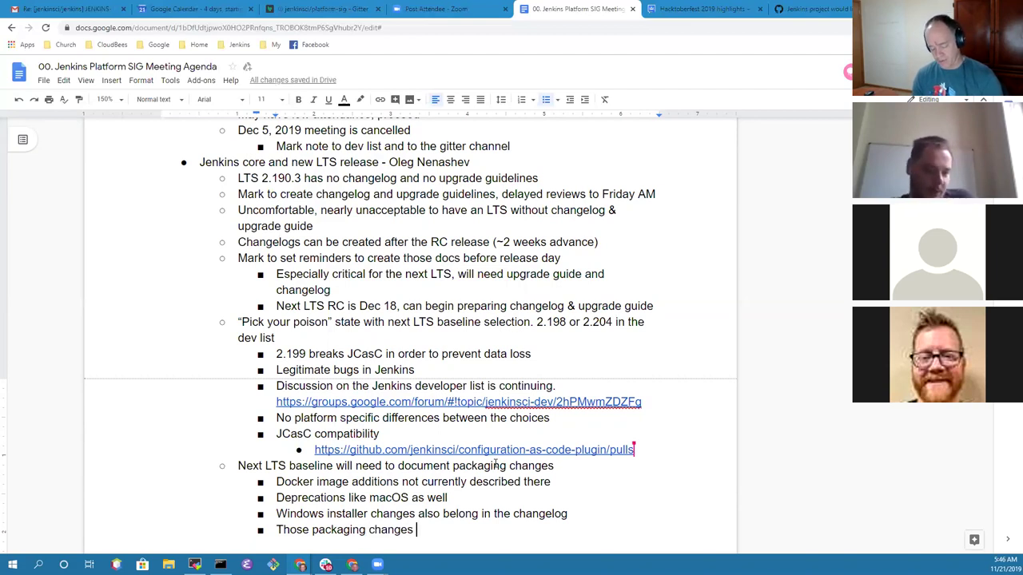
pyautogui.write(' should be consider')
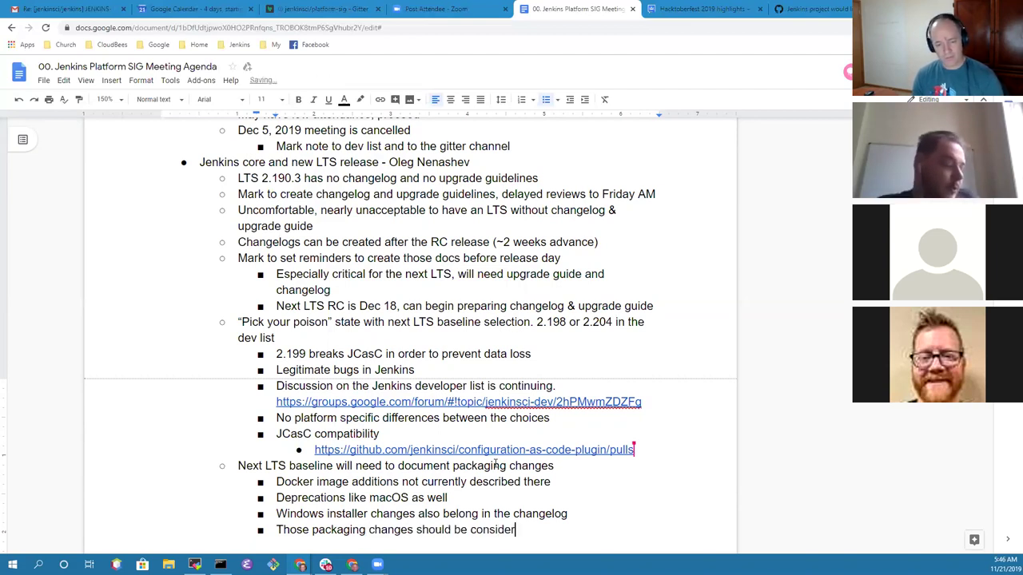
pyautogui.write('ed for upgr')
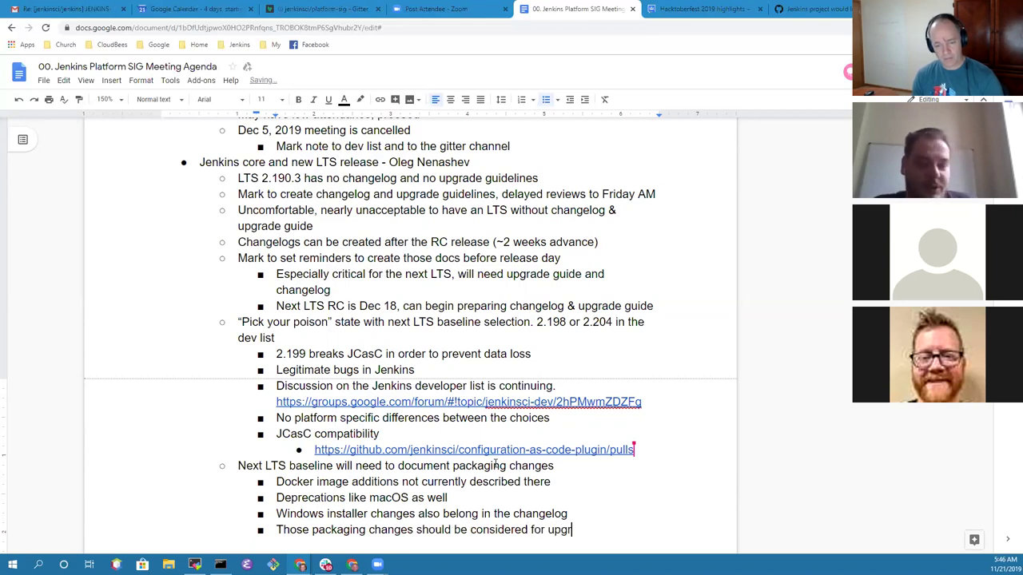
pyautogui.write('ade guide')
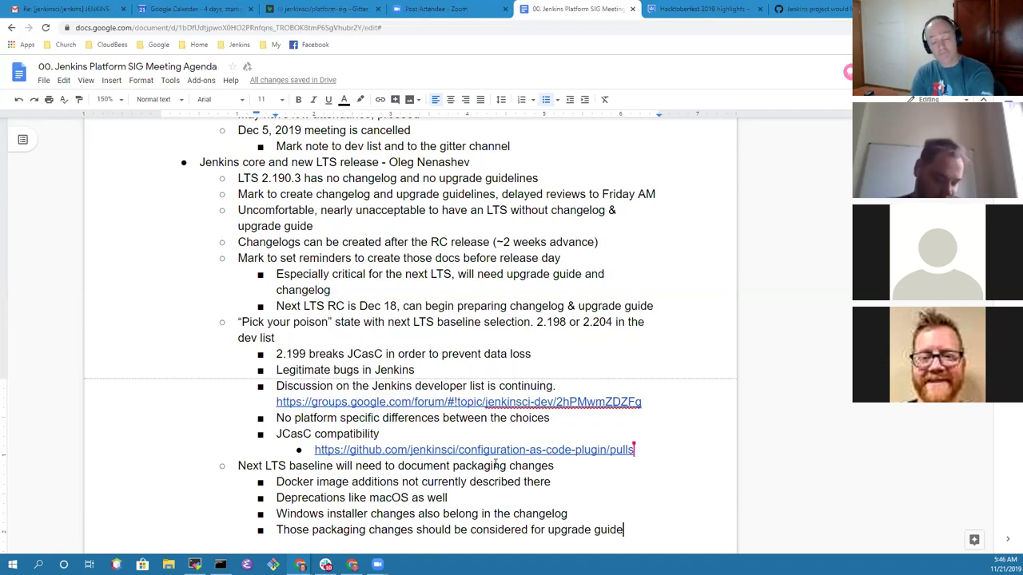
pyautogui.scroll(-3, 495, 463)
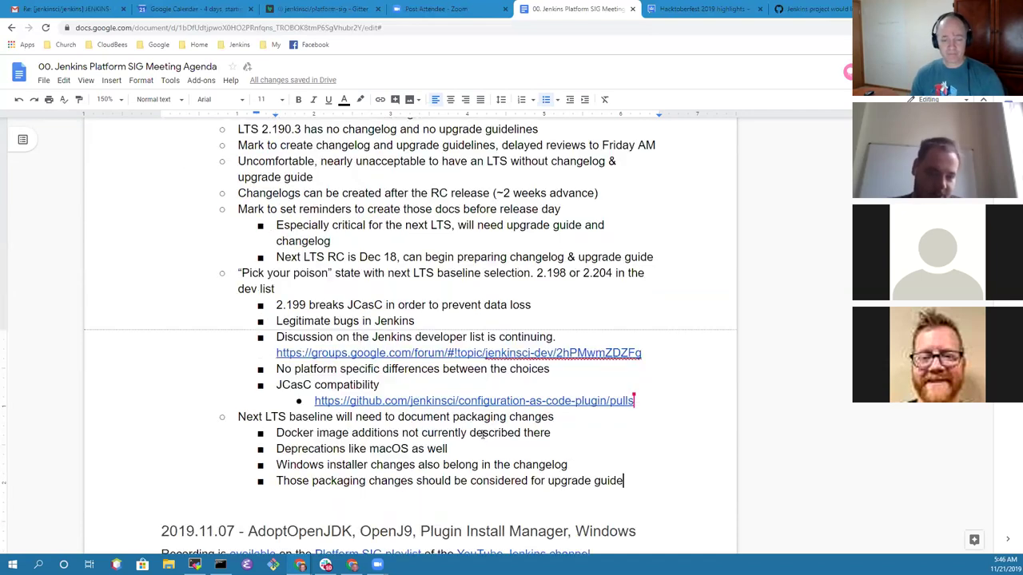
pyautogui.scroll(2, 504, 436)
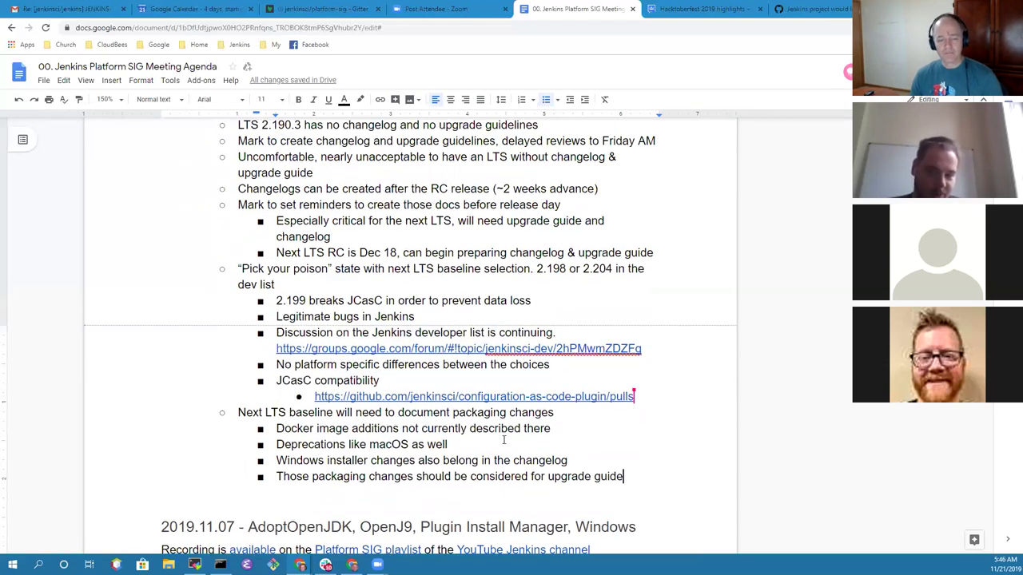